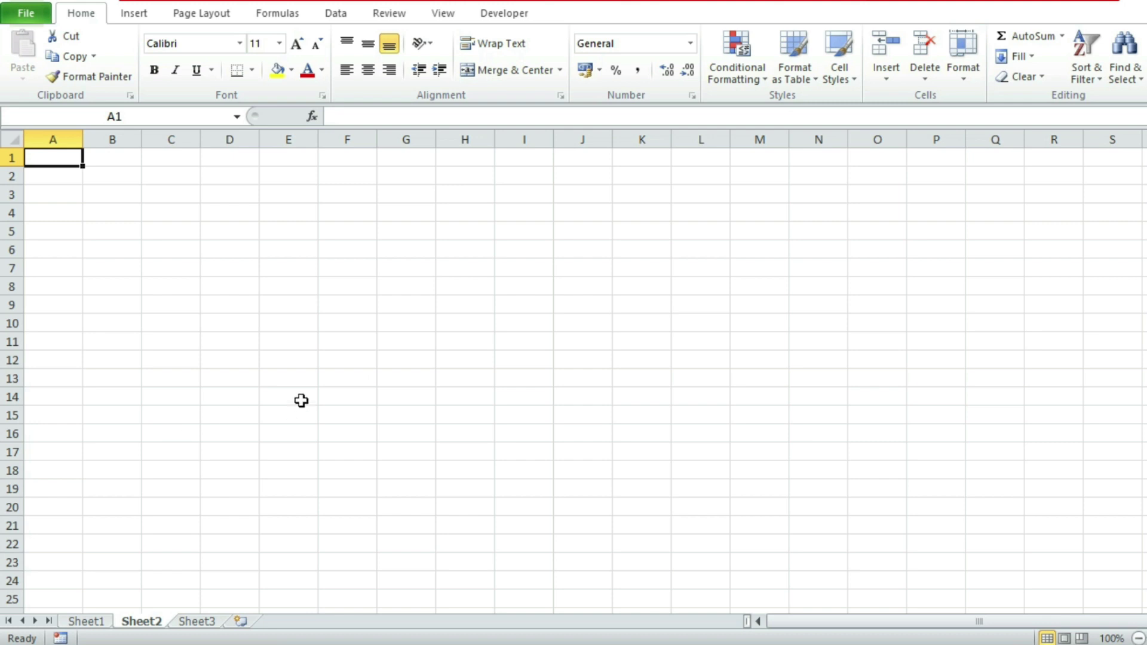
# Merge and center cells A1:C2 on Sheet2 for the sheet heading.
pyautogui.scroll(7, 300, 400)
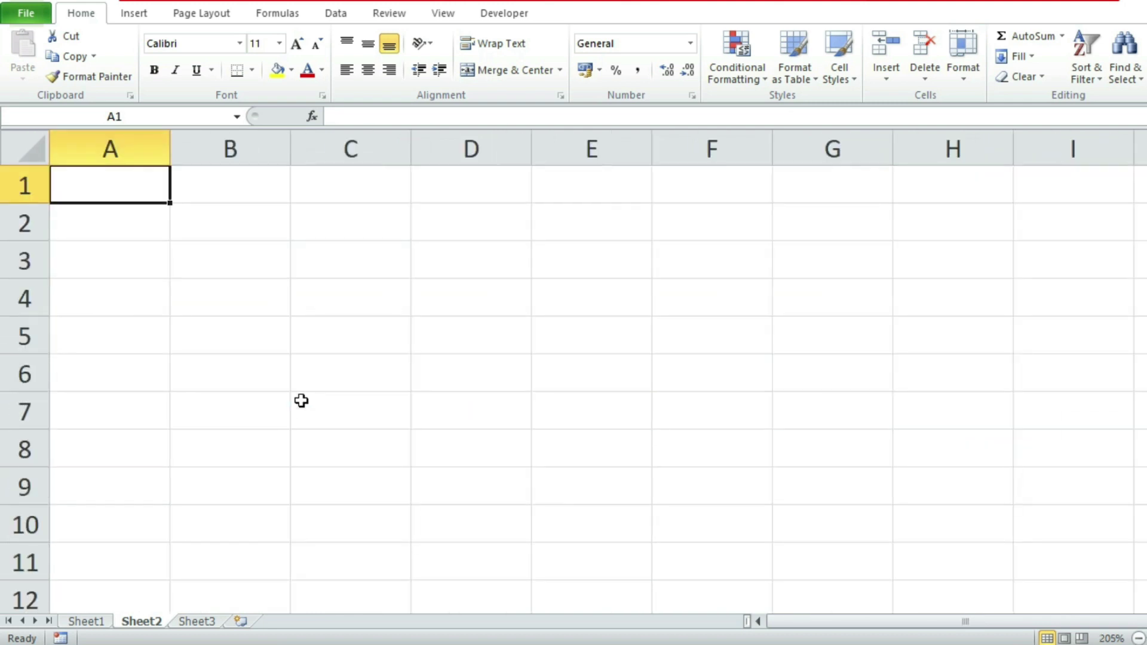
pyautogui.scroll(-1, 300, 400)
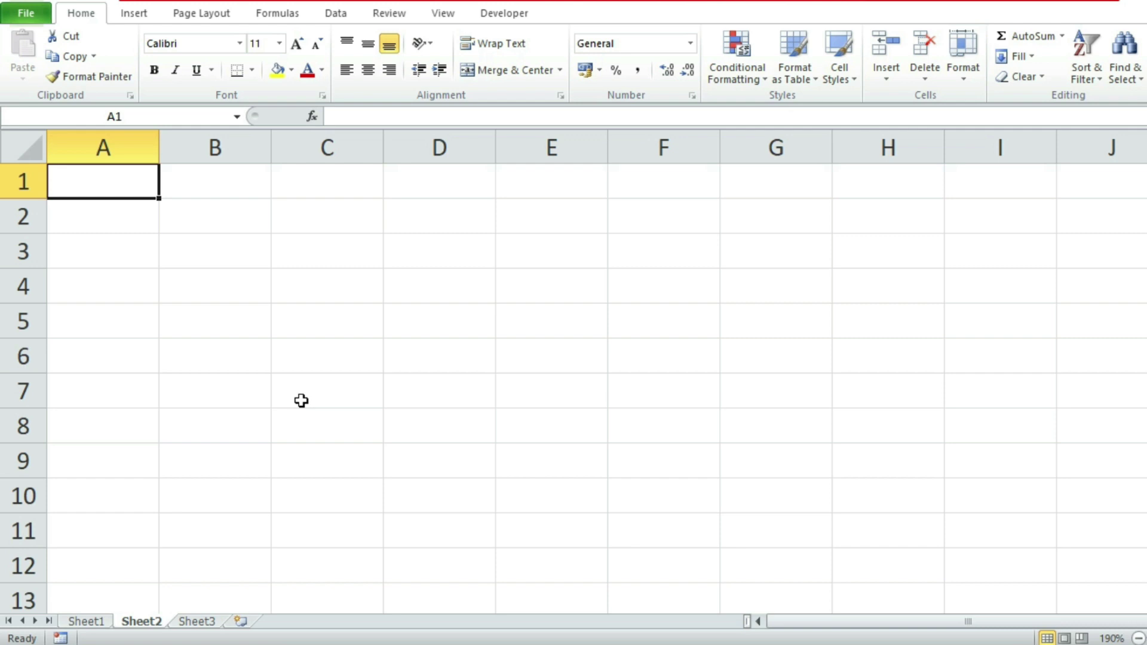
pyautogui.scroll(5, 301, 401)
pyautogui.scroll(-4, 301, 400)
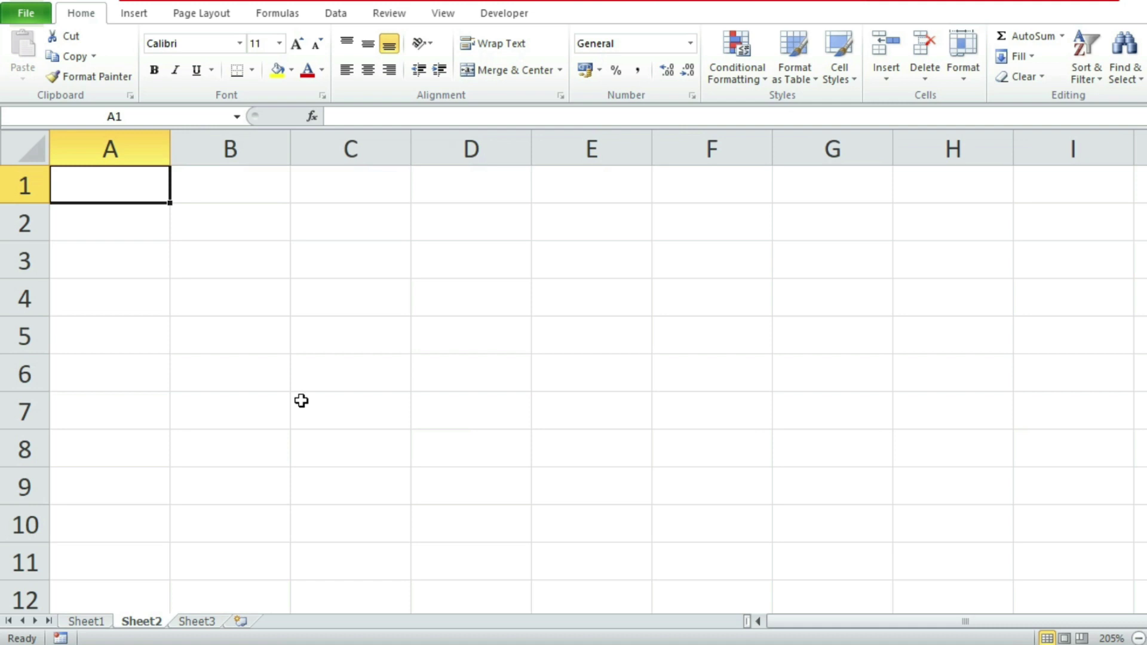
pyautogui.moveTo(132, 190); pyautogui.dragTo(380, 210)
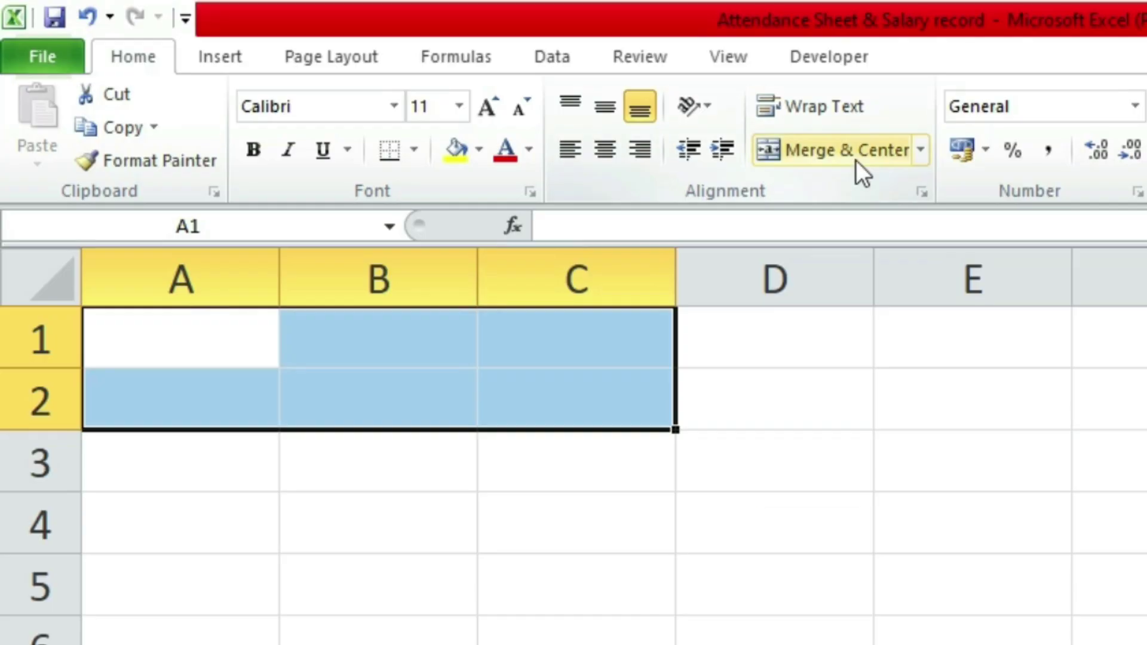
pyautogui.click(521, 75)
pyautogui.click(755, 598)
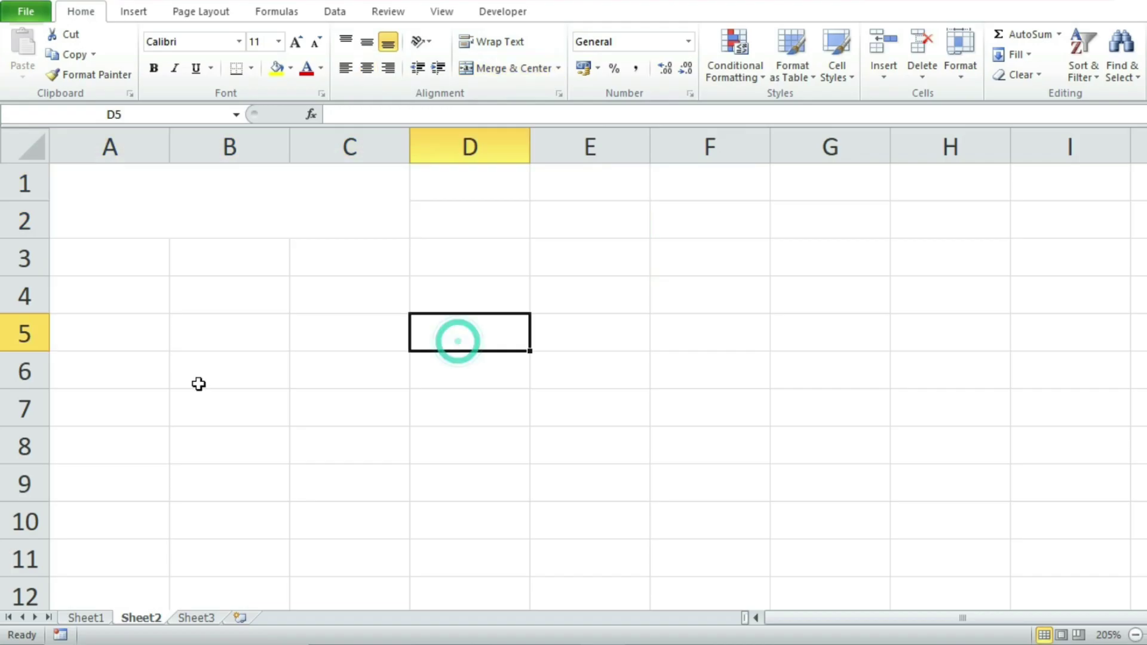
# Enter the heading "Attendance With Salary Sheet" in the merged cell A1:C2.
pyautogui.click(300, 335)
pyautogui.click(443, 208)
pyautogui.click(238, 202)
pyautogui.click(320, 301)
pyautogui.click(274, 225)
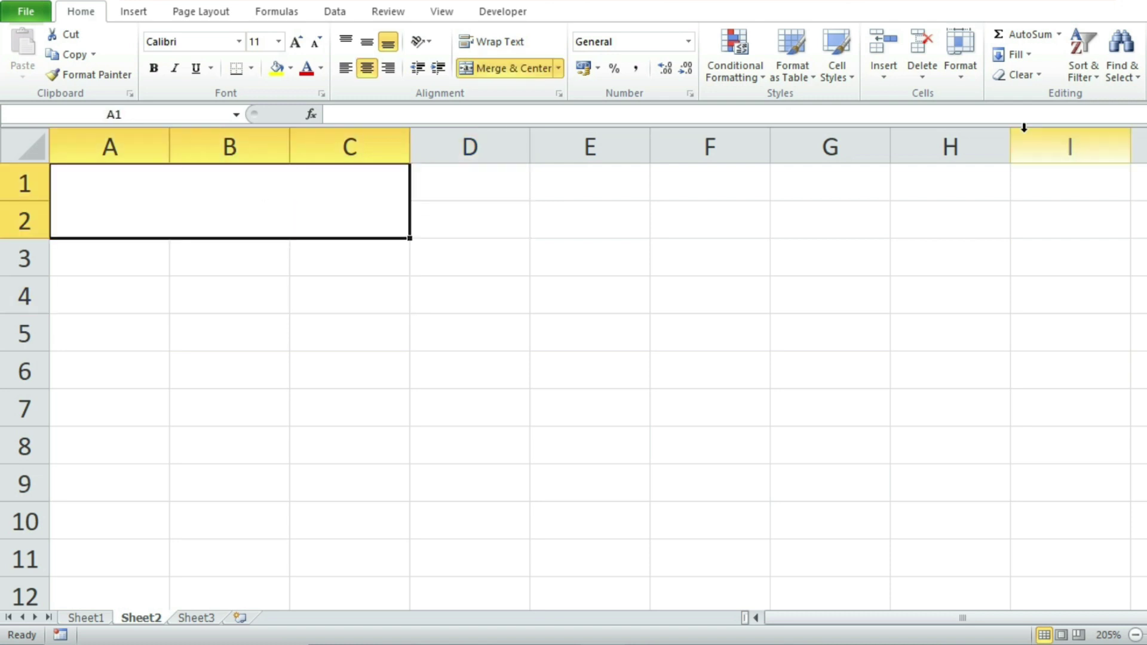
pyautogui.write('Atte')
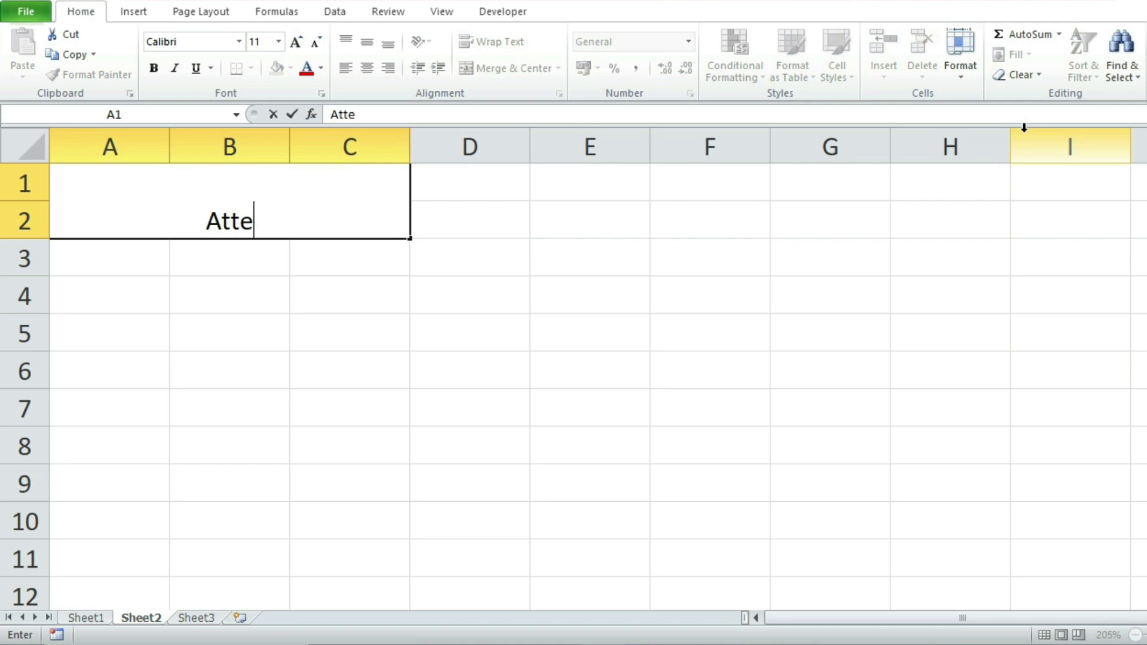
pyautogui.write('ndance ')
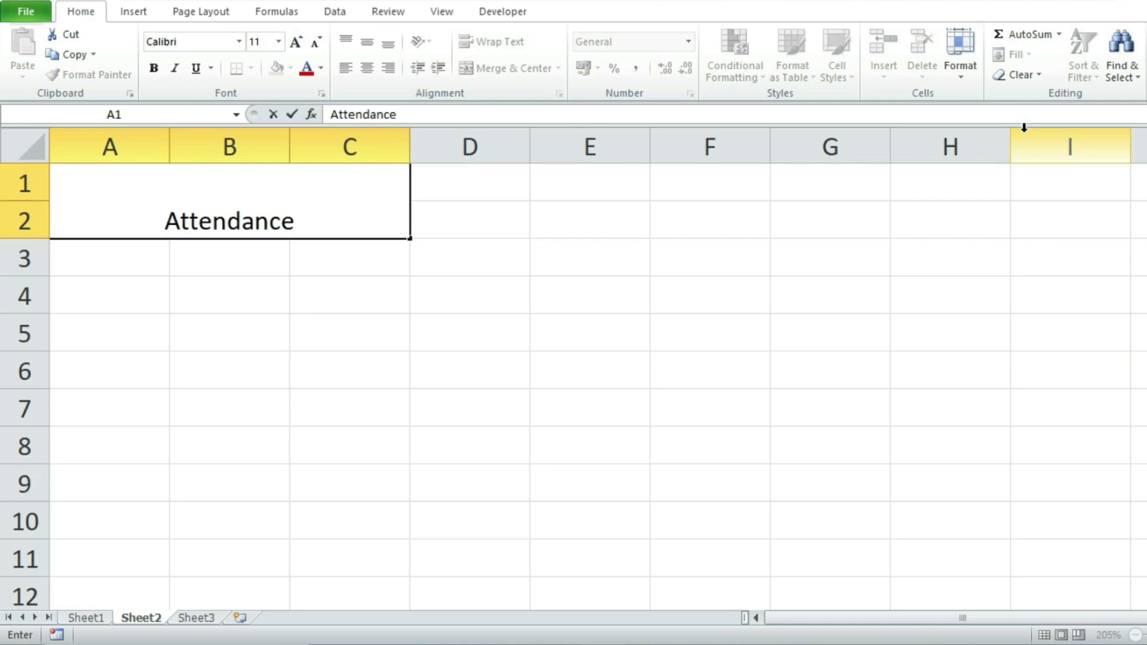
pyautogui.write('With ')
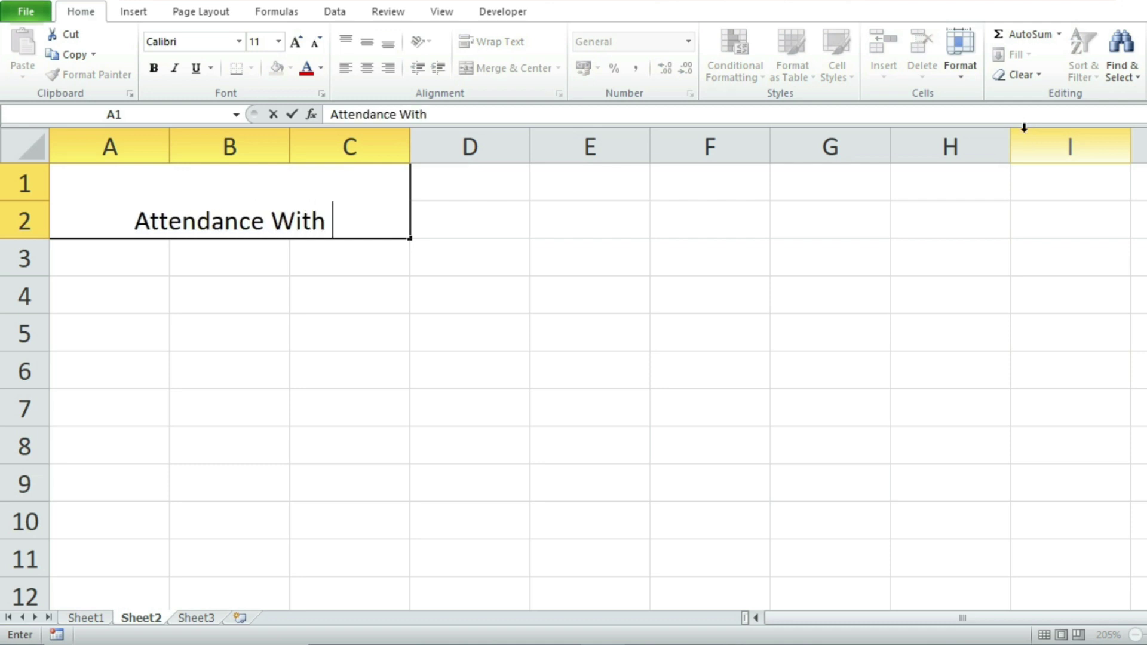
pyautogui.write('Salary Sheet')
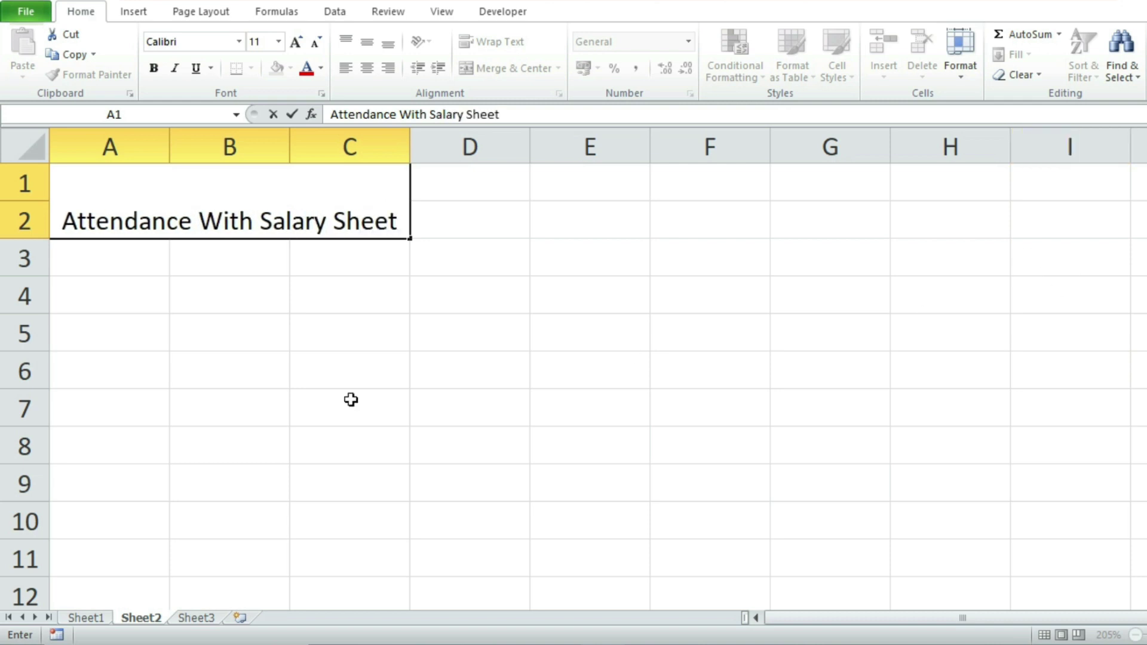
pyautogui.click(289, 282)
# Format the heading in A1:C2 as bold red text, vertically centered in the cell.
pyautogui.click(298, 230)
pyautogui.click(153, 68)
pyautogui.click(364, 43)
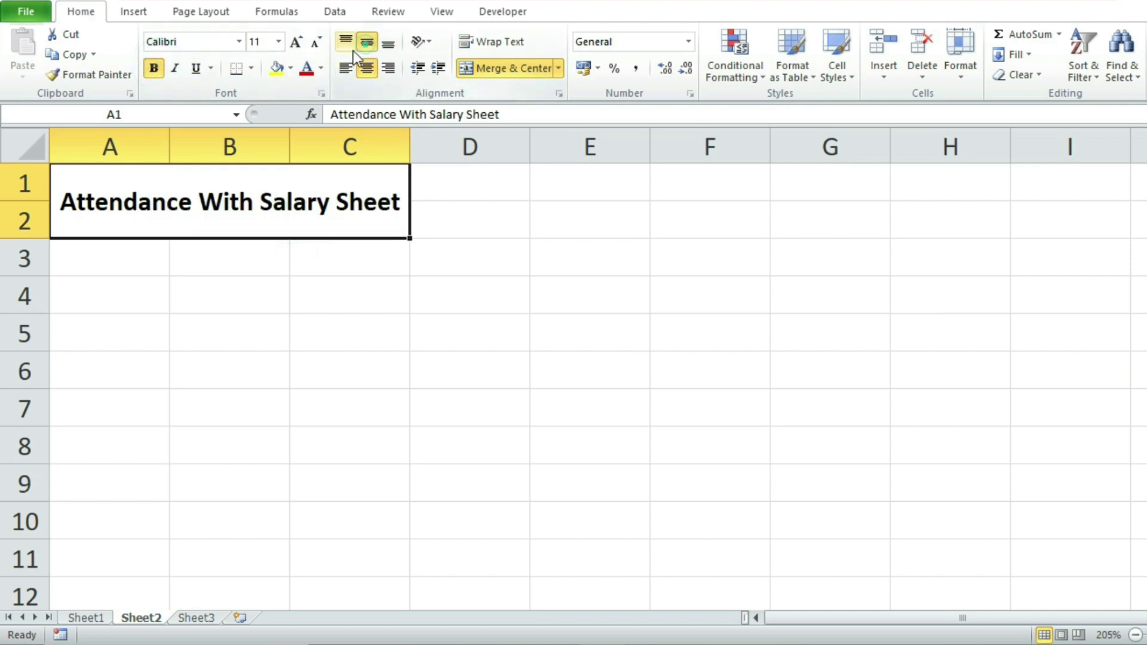
pyautogui.click(306, 68)
# Fill the heading cell A1:C2 with light grey and apply all borders to it.
pyautogui.click(290, 68)
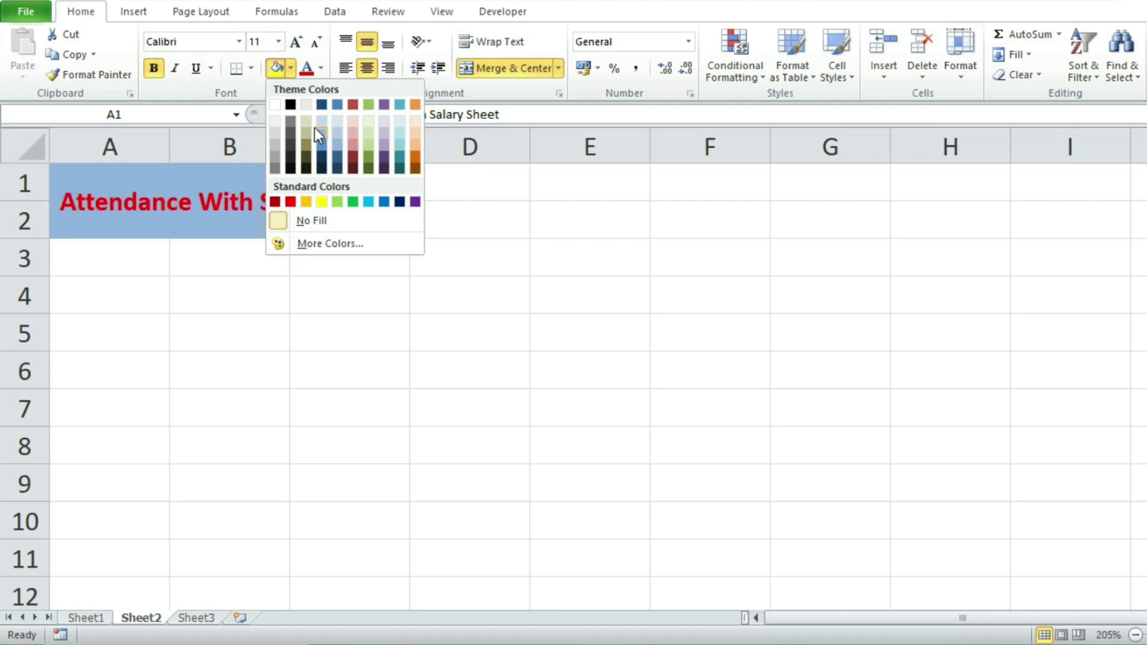
pyautogui.click(274, 135)
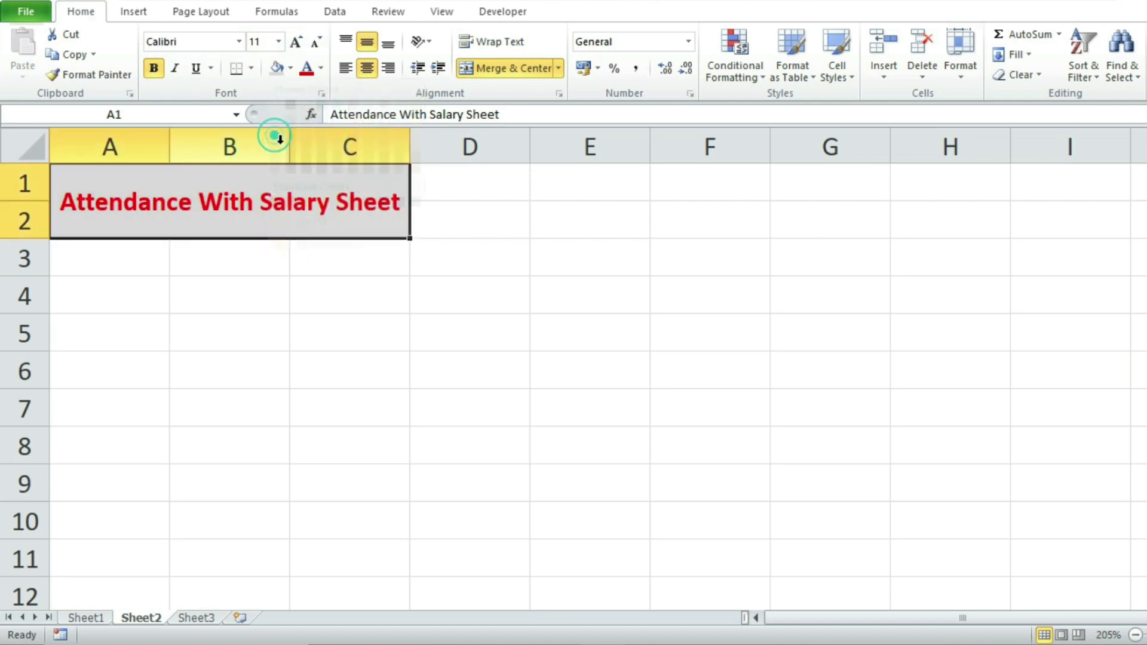
pyautogui.click(251, 69)
pyautogui.click(284, 215)
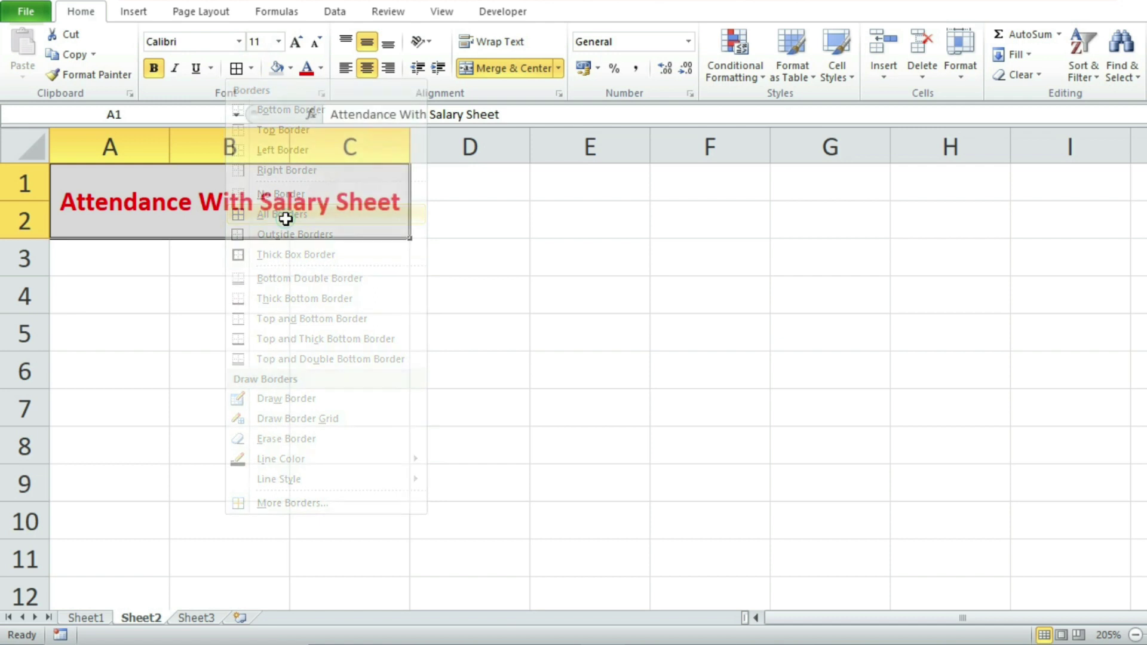
pyautogui.click(547, 293)
# Merge and center cells A3:B3 and enter the label "Month" in them.
pyautogui.click(214, 327)
pyautogui.click(120, 268)
pyautogui.click(233, 263)
pyautogui.moveTo(90, 259); pyautogui.dragTo(287, 260)
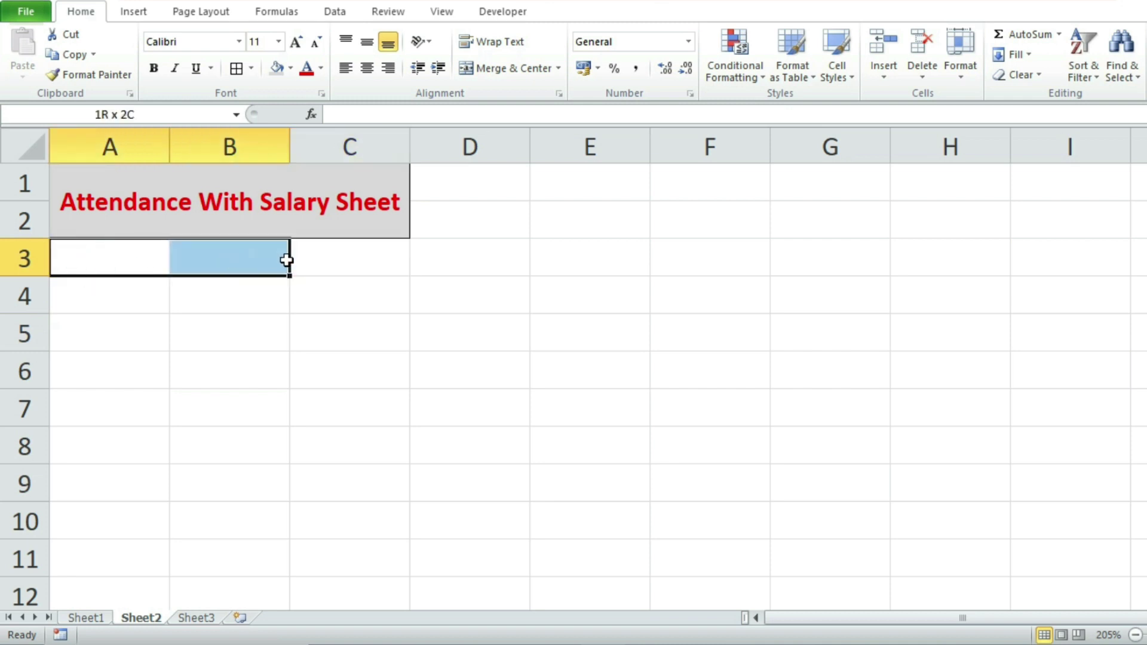
pyautogui.click(513, 70)
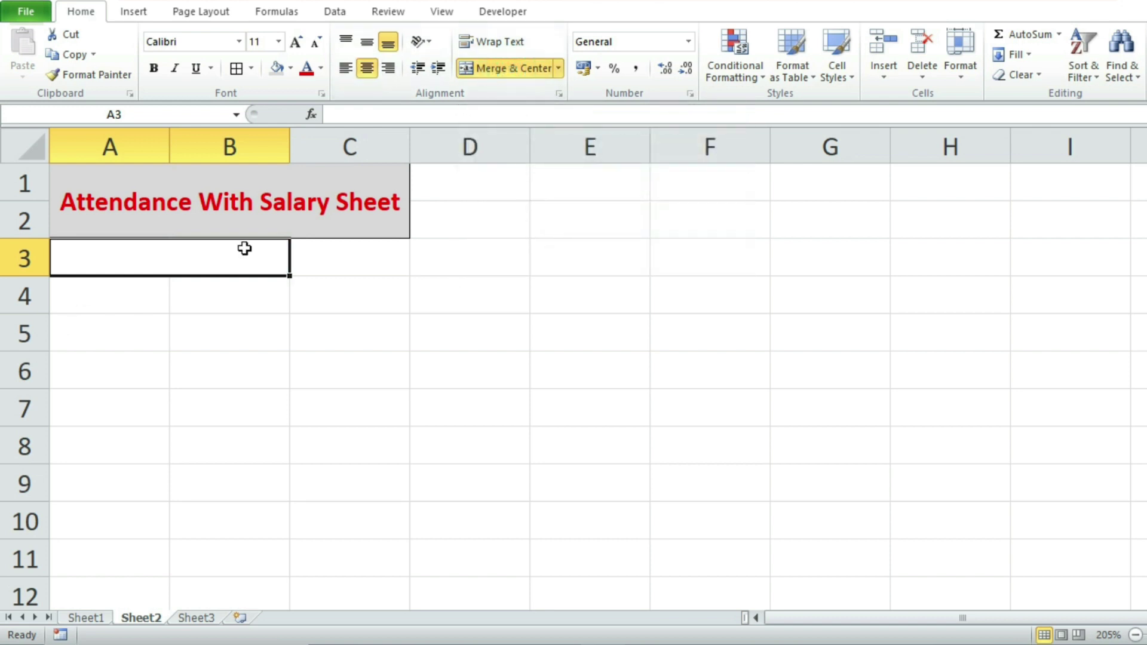
pyautogui.write('Month')
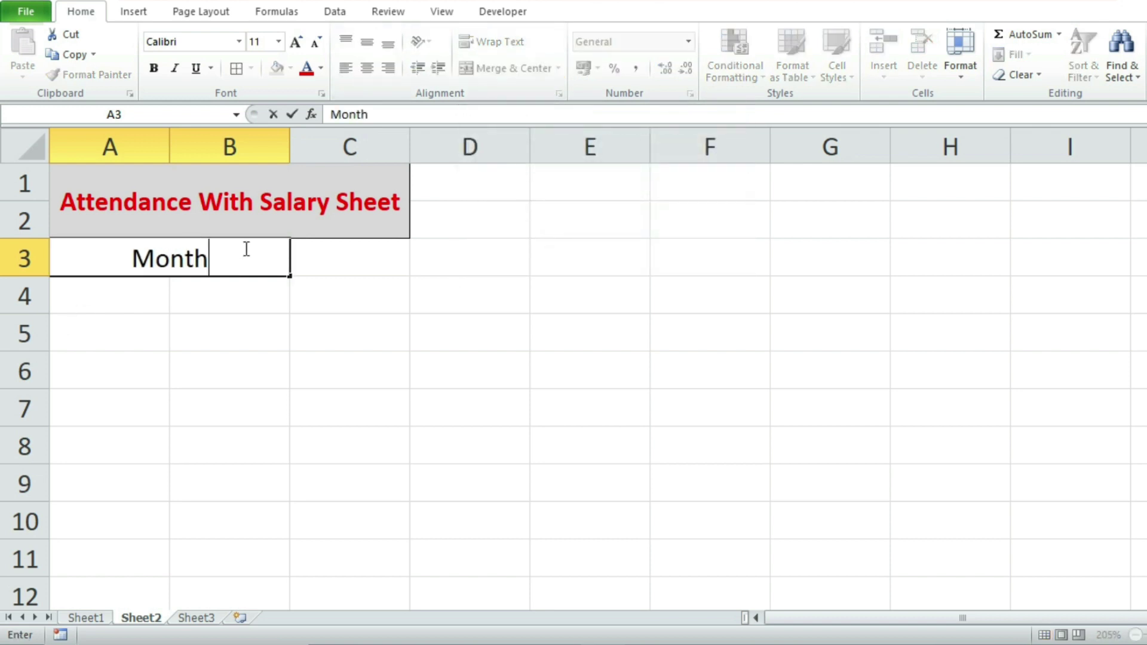
pyautogui.click(258, 359)
pyautogui.click(249, 255)
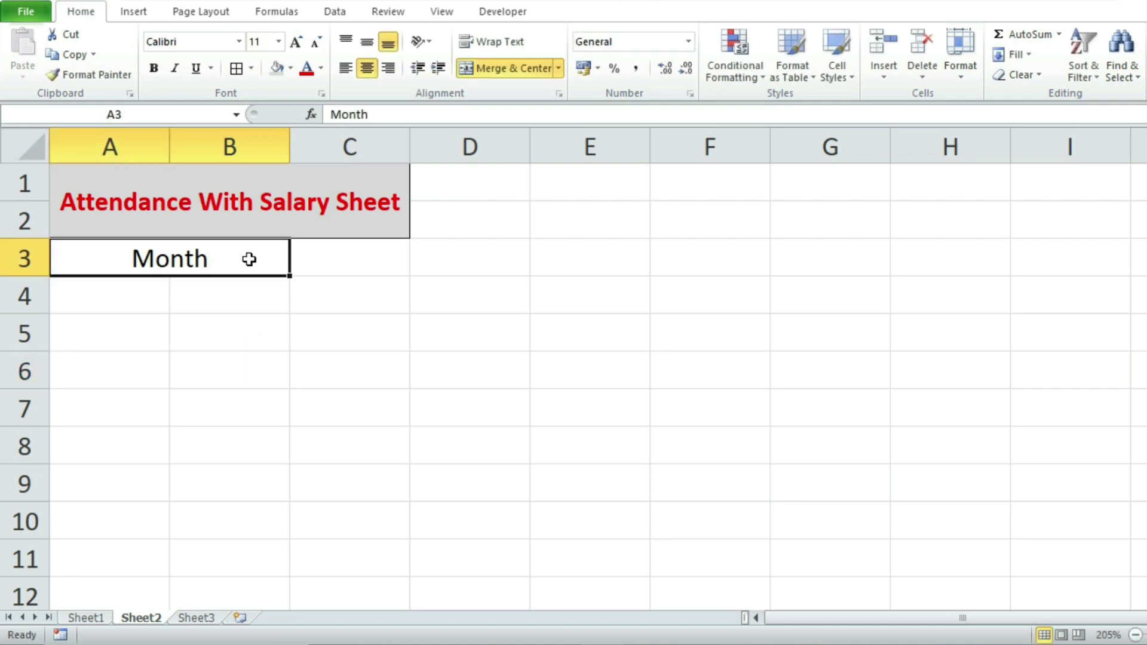
# Apply all borders to the Month row, cells A3:C3.
pyautogui.click(374, 257)
pyautogui.moveTo(225, 258); pyautogui.dragTo(317, 257)
pyautogui.click(237, 68)
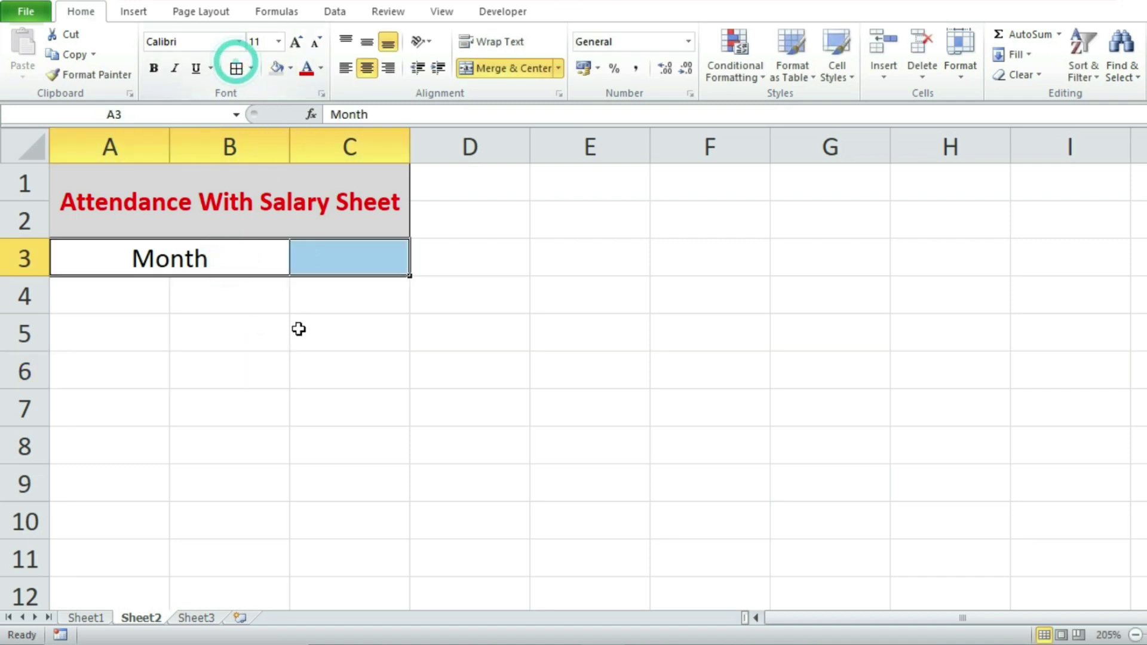
pyautogui.click(299, 327)
pyautogui.click(320, 257)
pyautogui.click(347, 323)
pyautogui.click(349, 255)
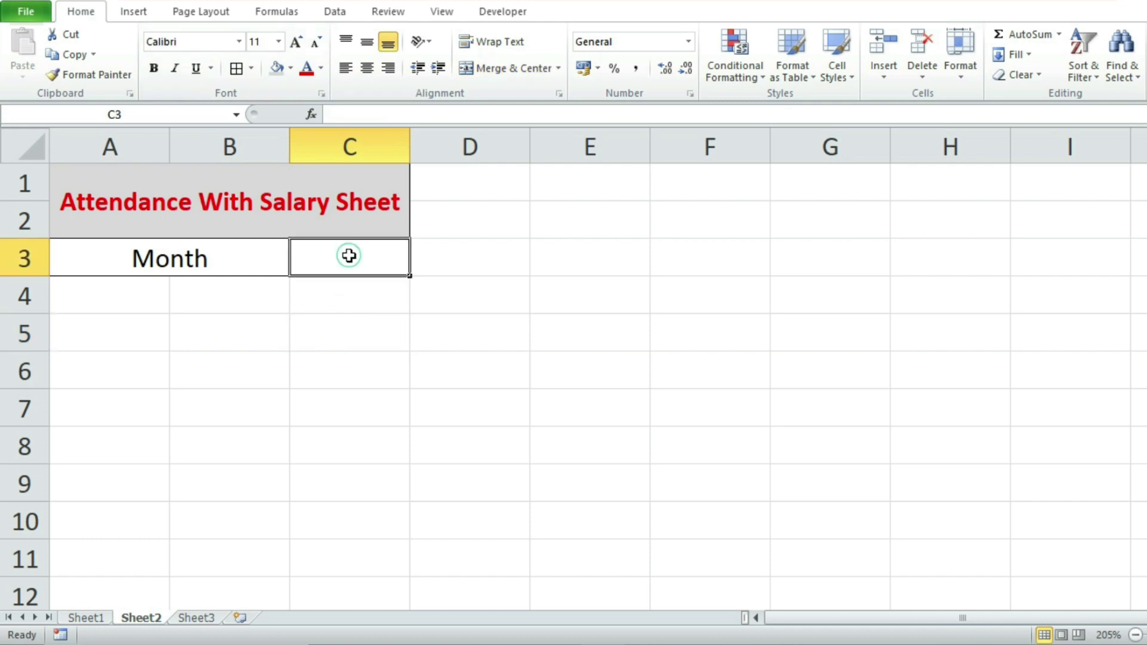
pyautogui.click(485, 332)
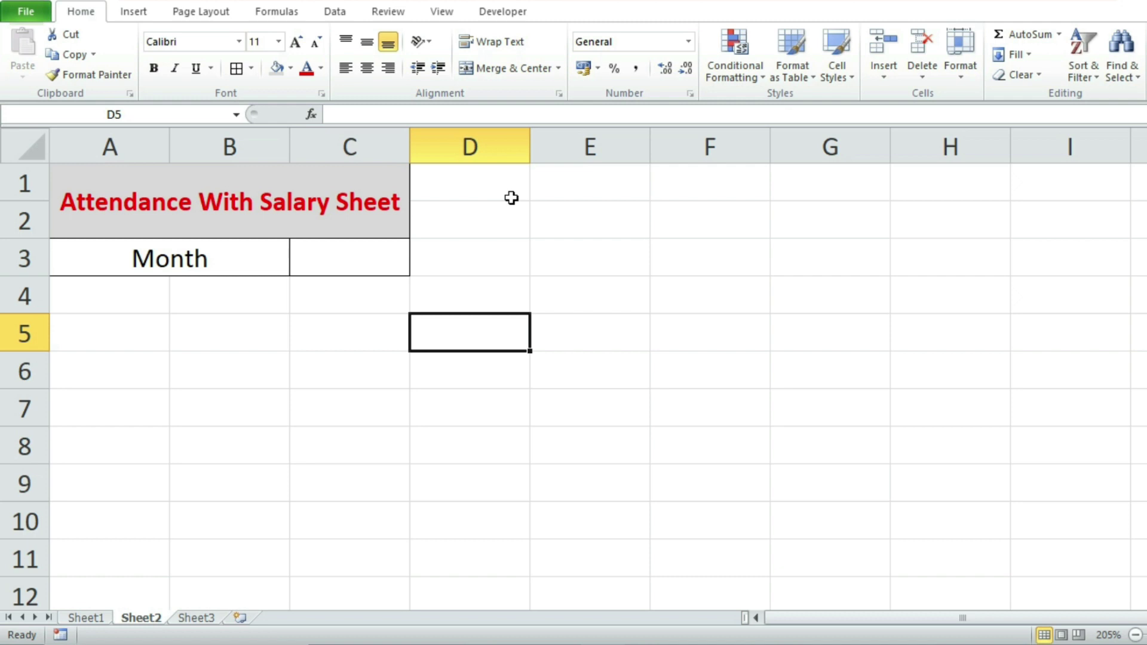
# Make the Month label and the empty cell beside it, A3:C3, bold.
pyautogui.click(213, 385)
pyautogui.moveTo(185, 266); pyautogui.dragTo(330, 257)
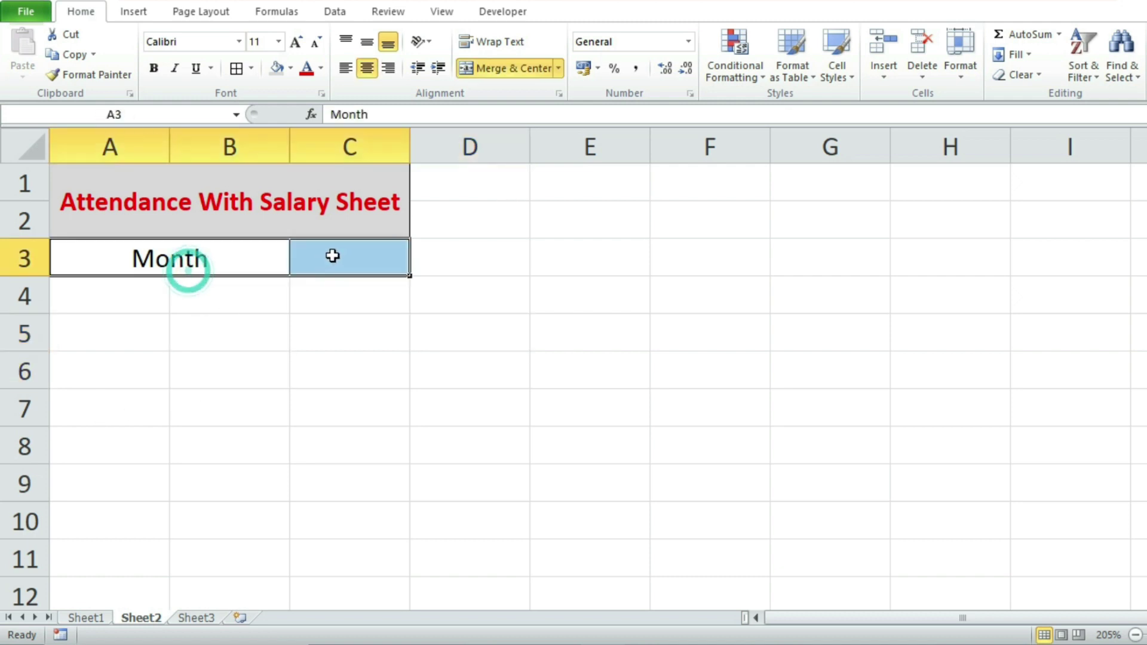
pyautogui.click(154, 71)
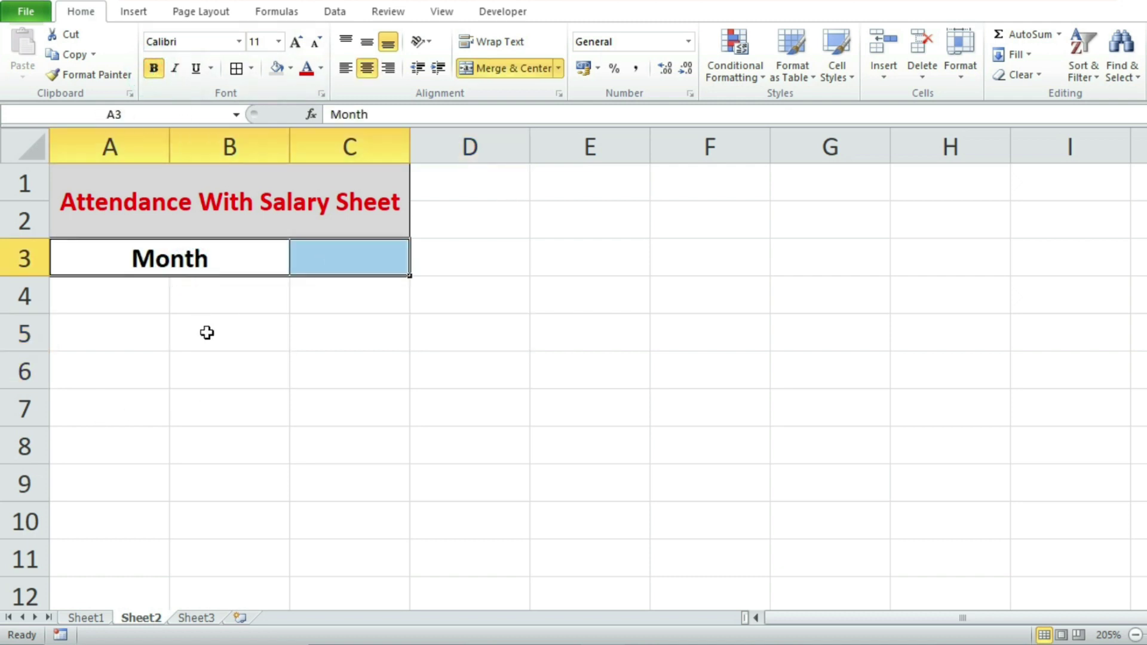
pyautogui.click(252, 384)
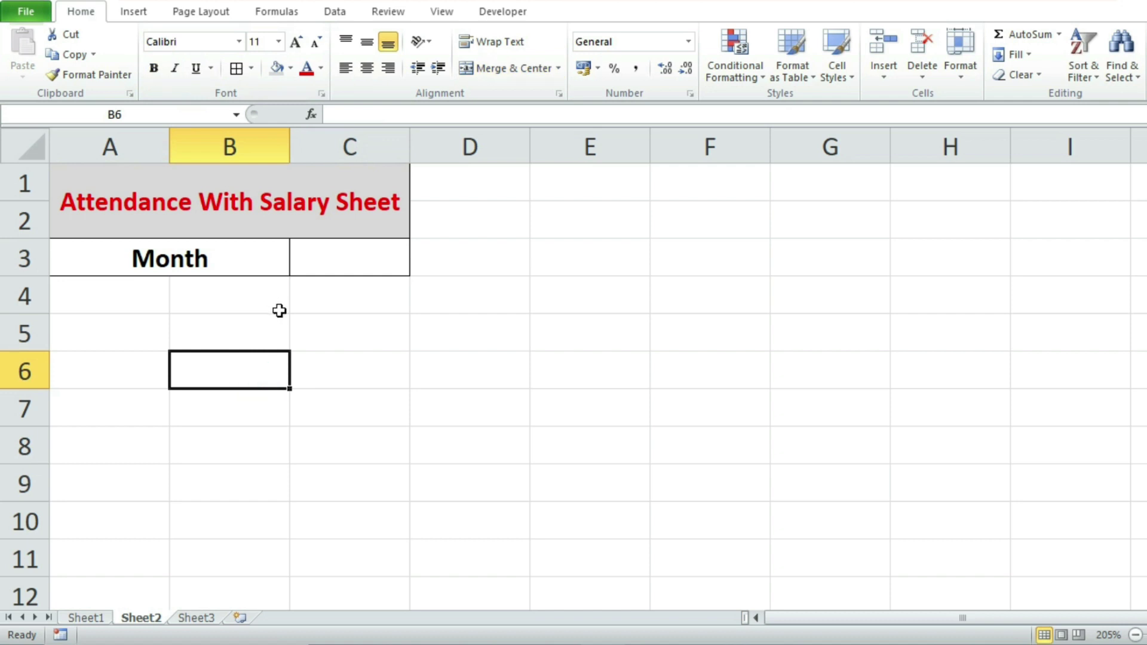
# Change the heading in A1:C2 to the Bahnschrift Condensed font at size 14.
pyautogui.click(220, 258)
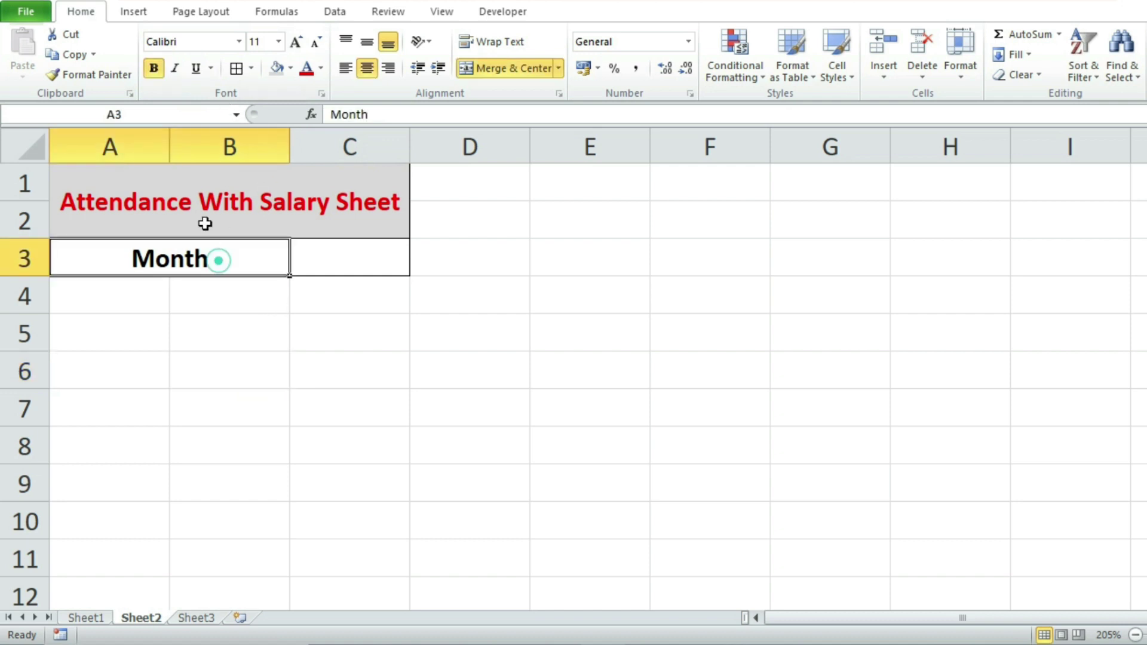
pyautogui.click(204, 216)
pyautogui.click(239, 42)
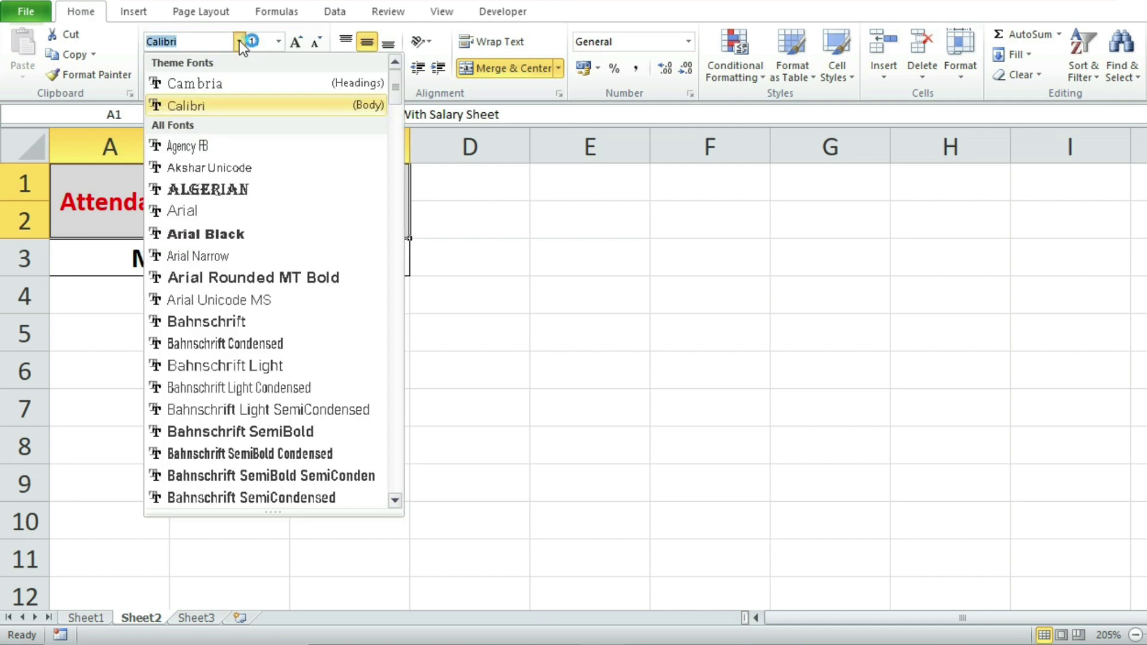
pyautogui.click(233, 347)
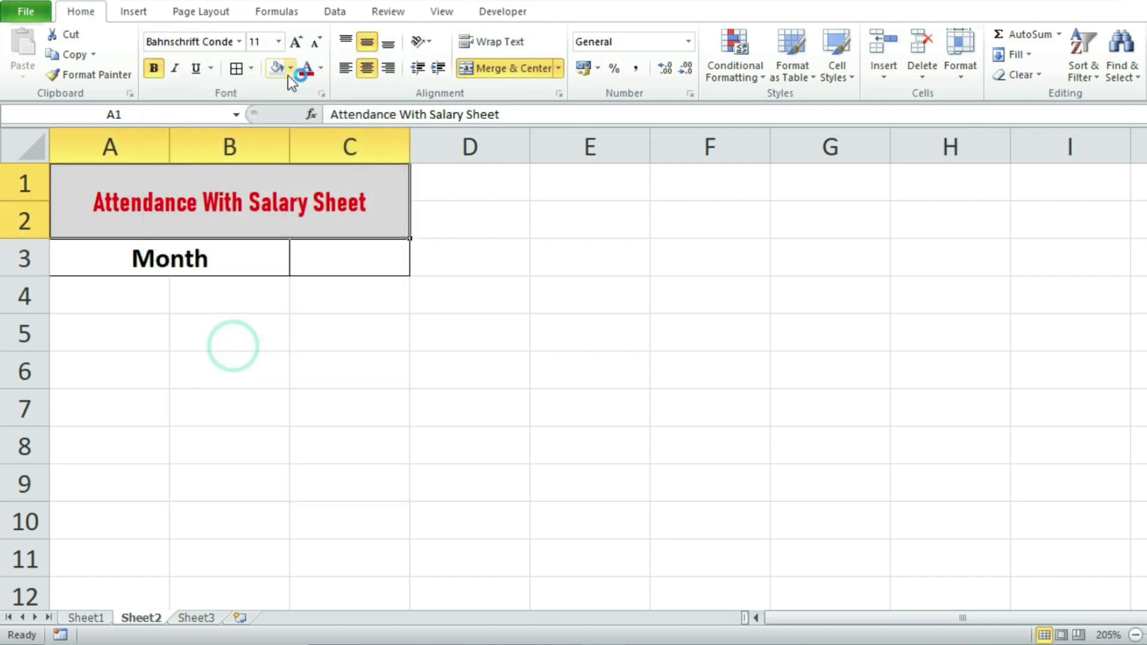
pyautogui.click(293, 41)
pyautogui.click(293, 42)
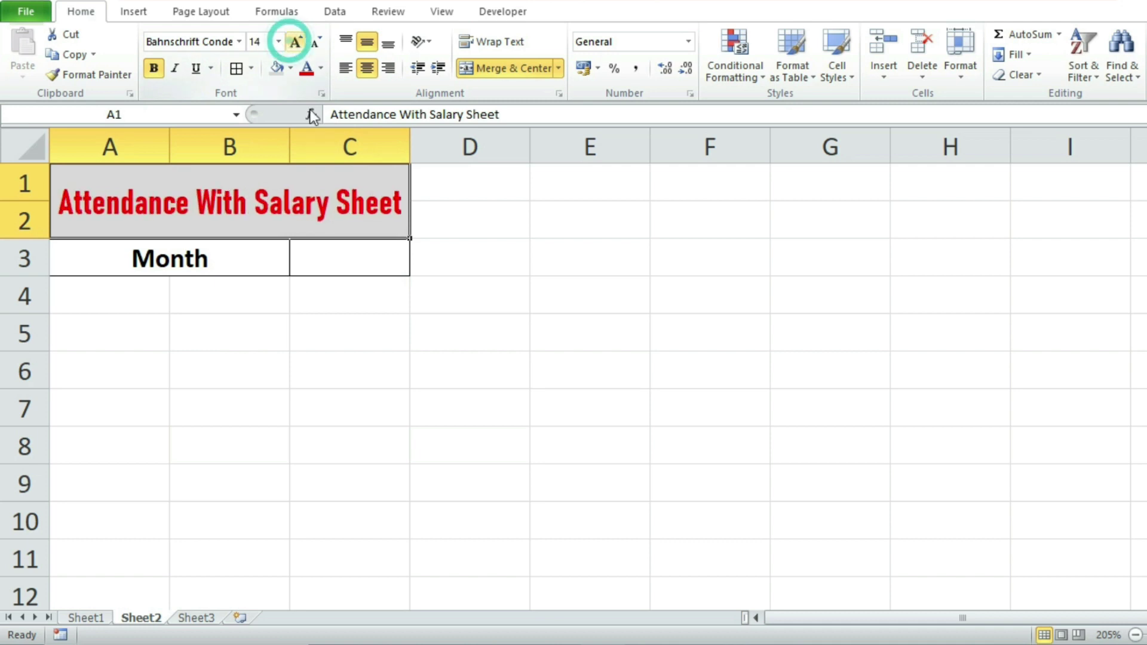
pyautogui.click(369, 335)
pyautogui.click(422, 435)
pyautogui.click(375, 339)
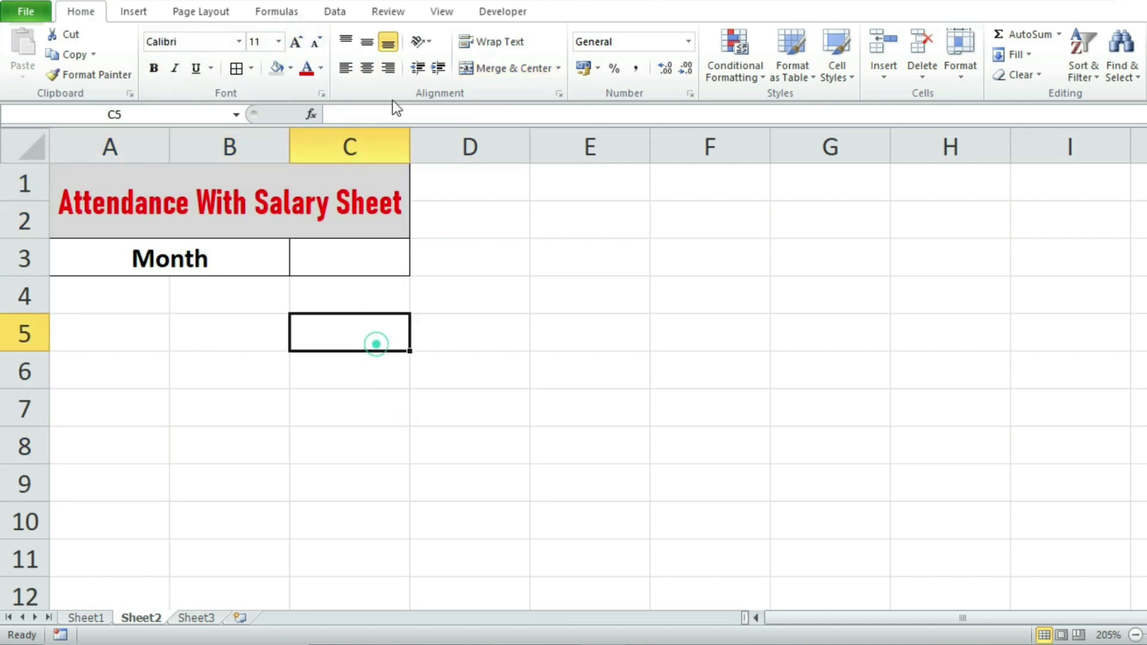
pyautogui.click(240, 392)
pyautogui.click(359, 265)
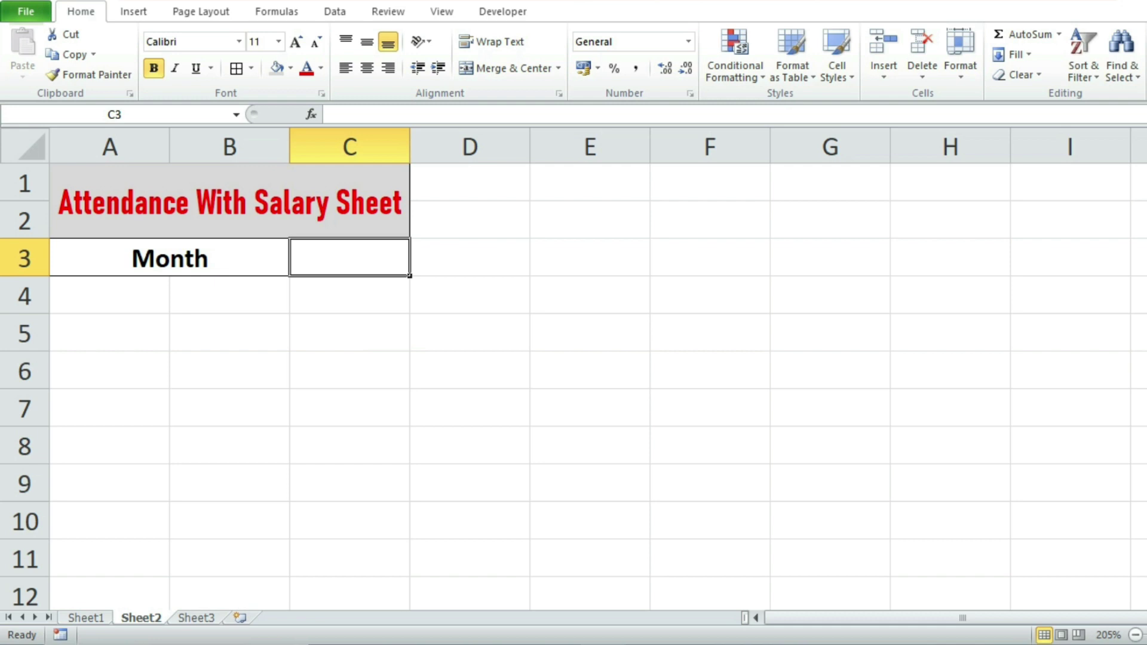
# On Sheet3, enter January in D4 and autofill the month names across to December in O4.
pyautogui.click(199, 622)
pyautogui.click(442, 269)
pyautogui.click(232, 212)
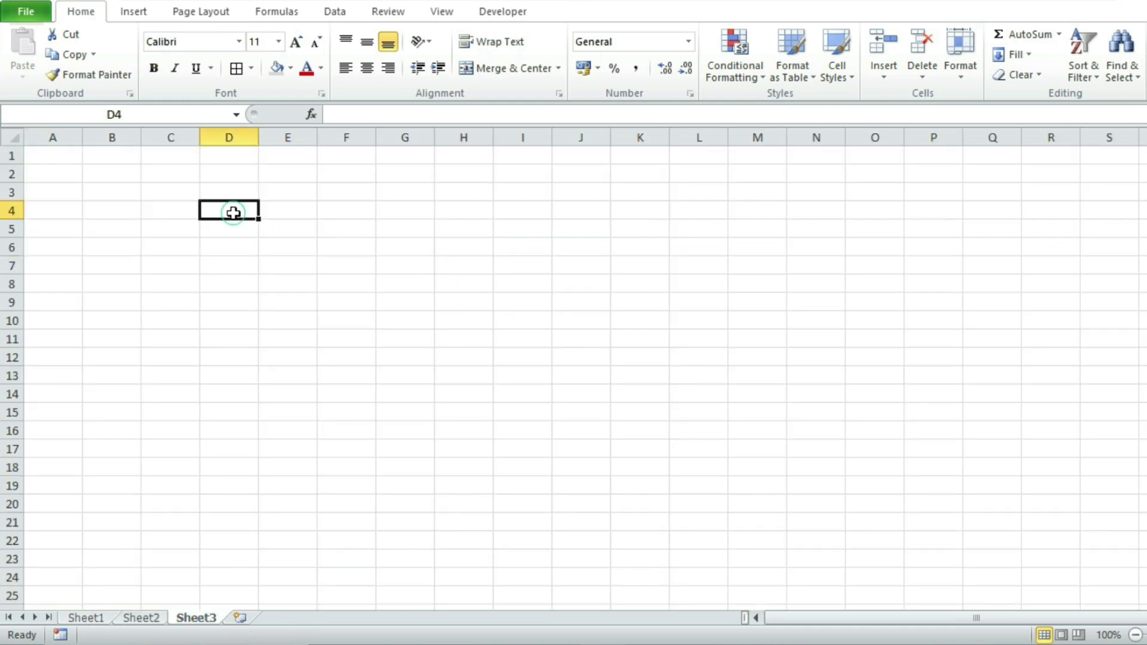
pyautogui.write('January')
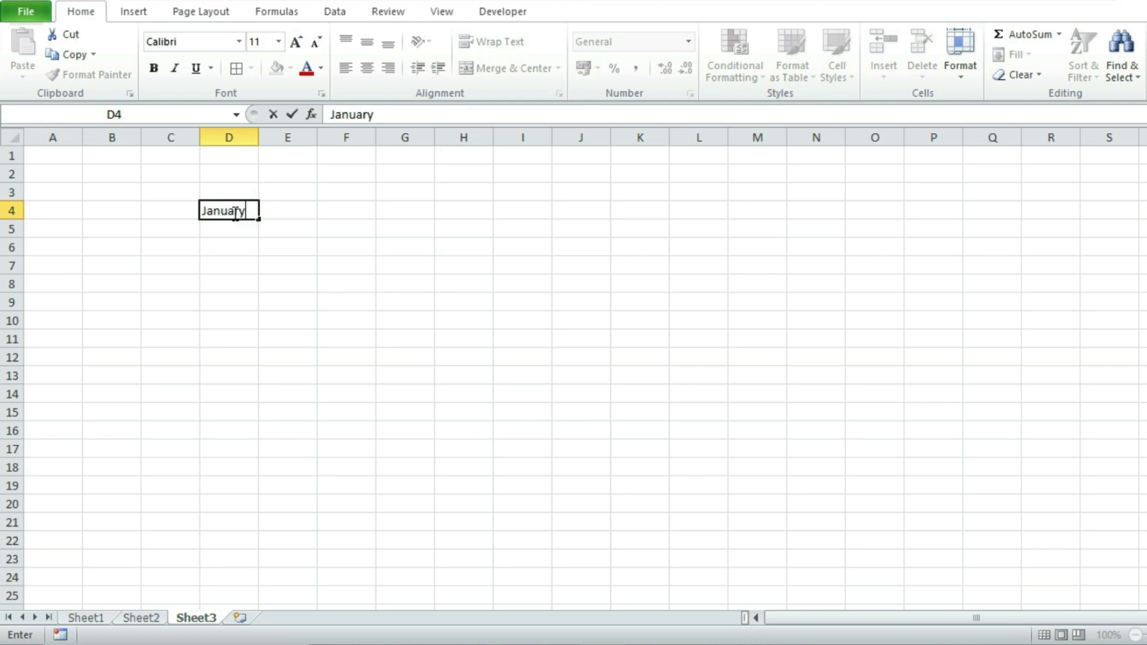
pyautogui.click(456, 242)
pyautogui.click(231, 210)
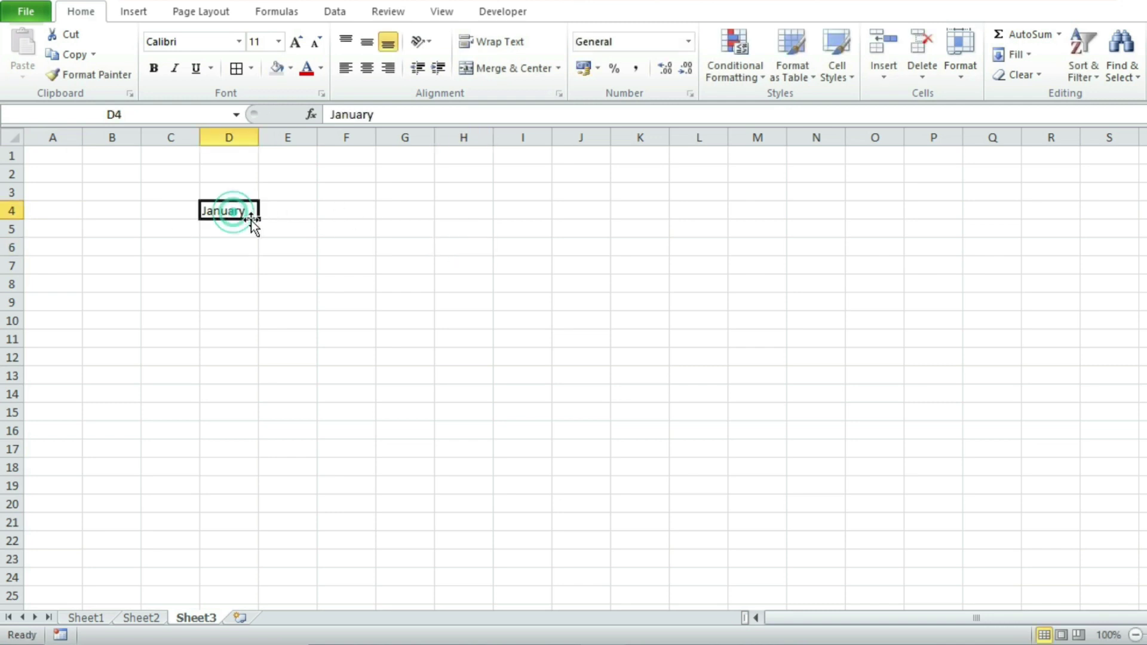
pyautogui.moveTo(258, 220); pyautogui.dragTo(891, 236)
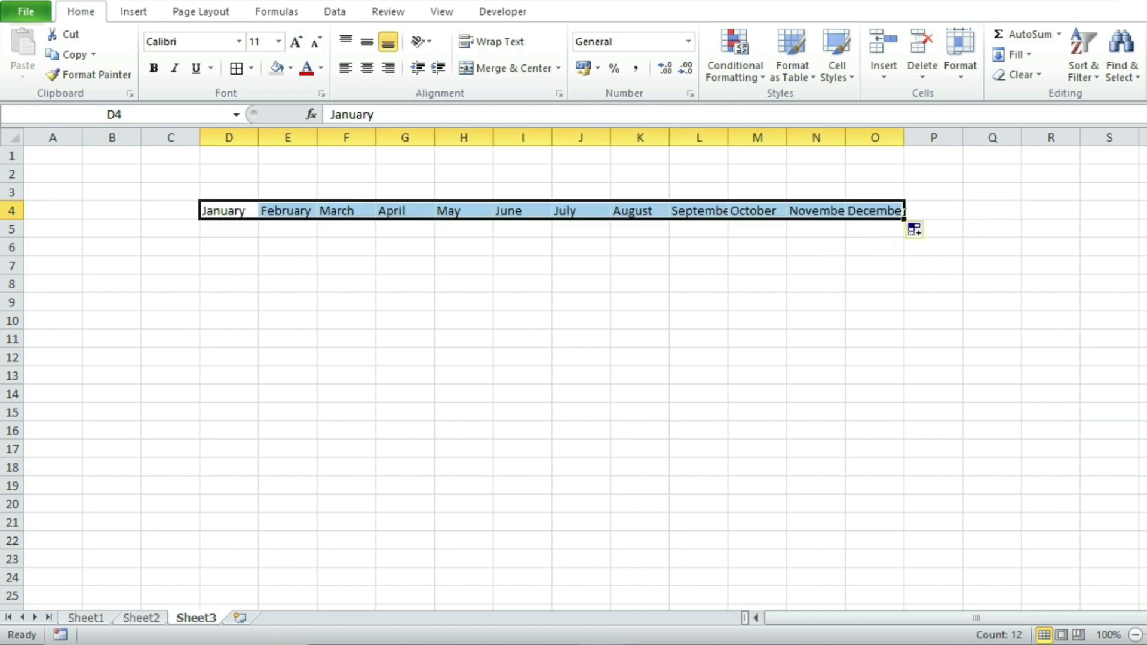
# On Sheet2, start a data validation rule for the empty cell C3 beside Month and allow only a List.
pyautogui.click(142, 618)
pyautogui.click(239, 397)
pyautogui.click(340, 263)
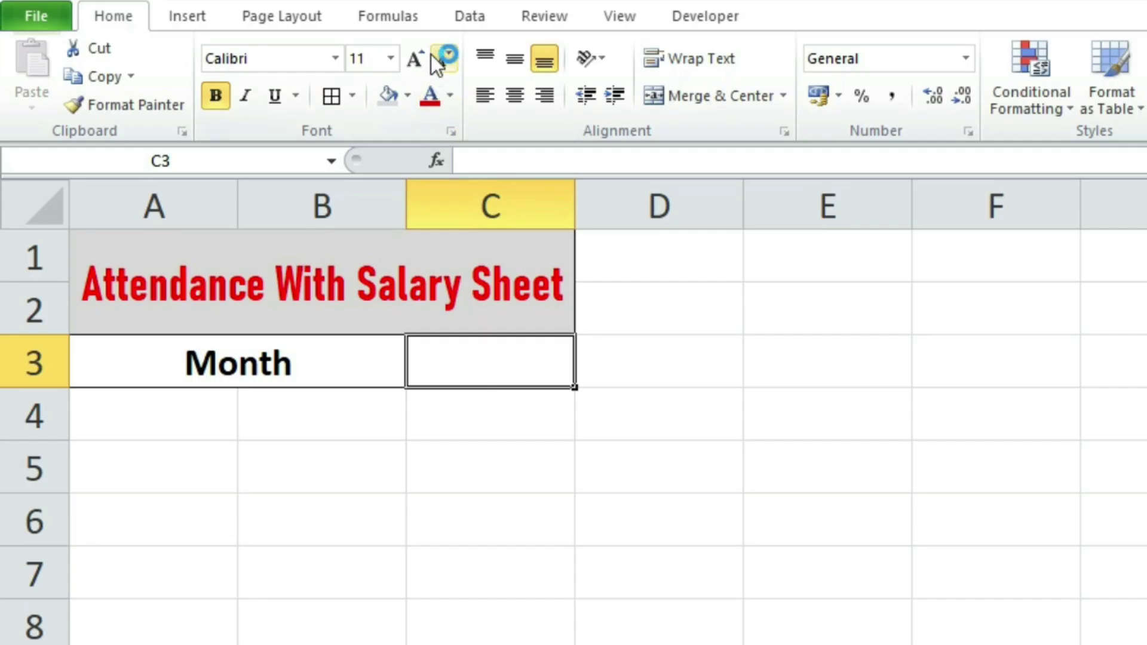
pyautogui.click(469, 16)
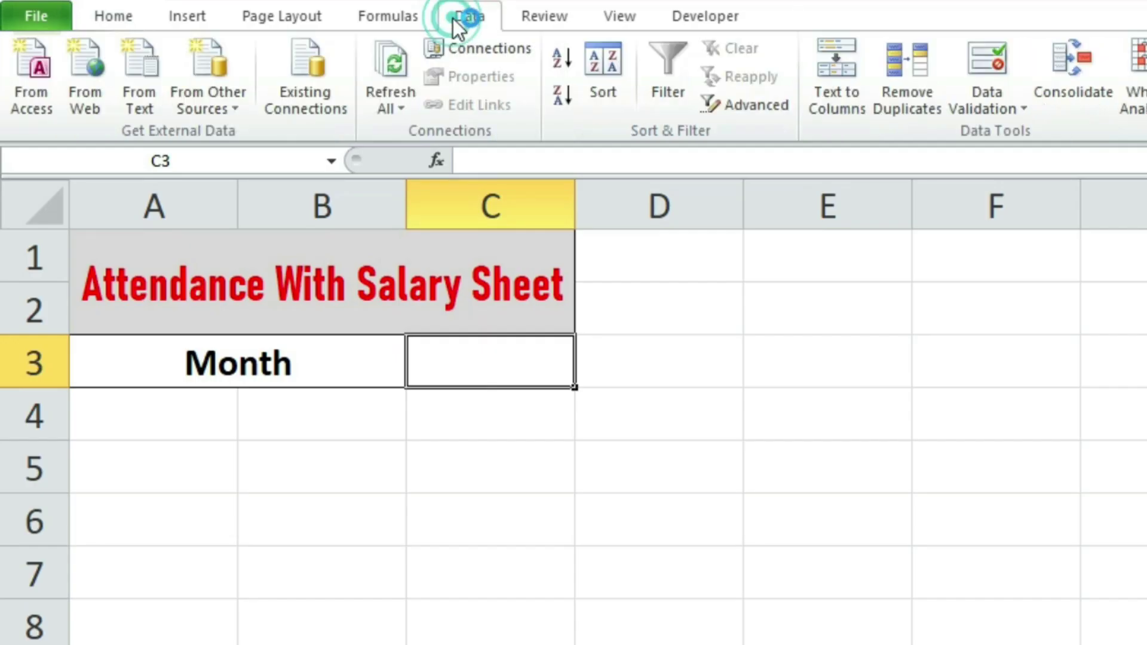
pyautogui.click(987, 57)
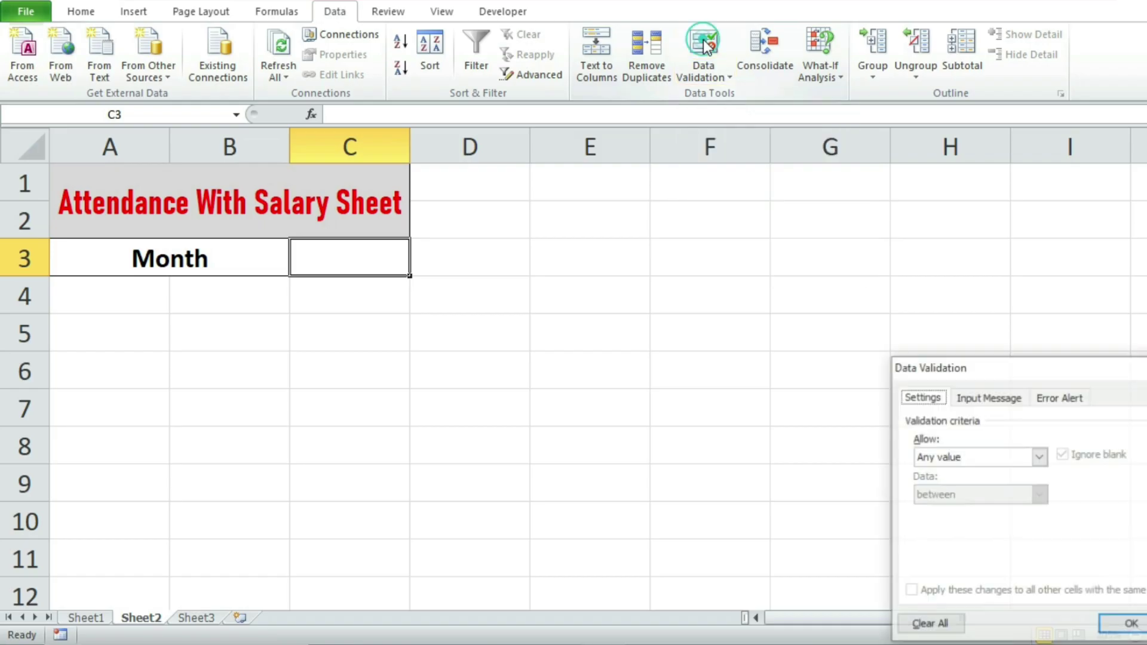
pyautogui.moveTo(988, 354); pyautogui.dragTo(626, 214)
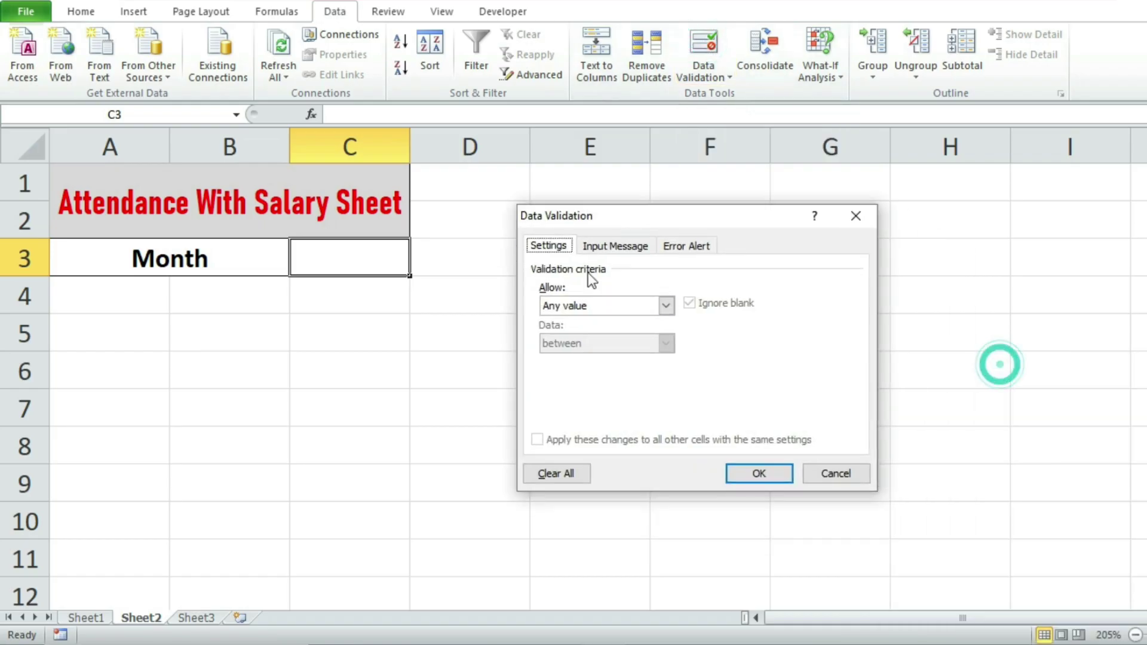
pyautogui.click(578, 303)
pyautogui.click(558, 356)
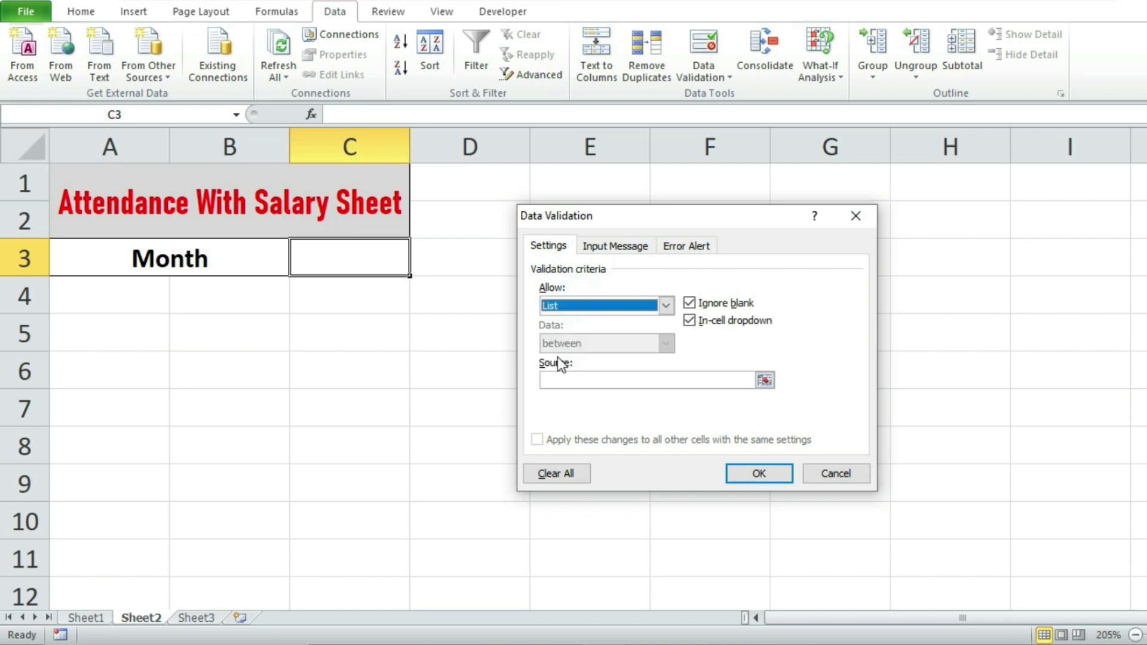
pyautogui.click(584, 305)
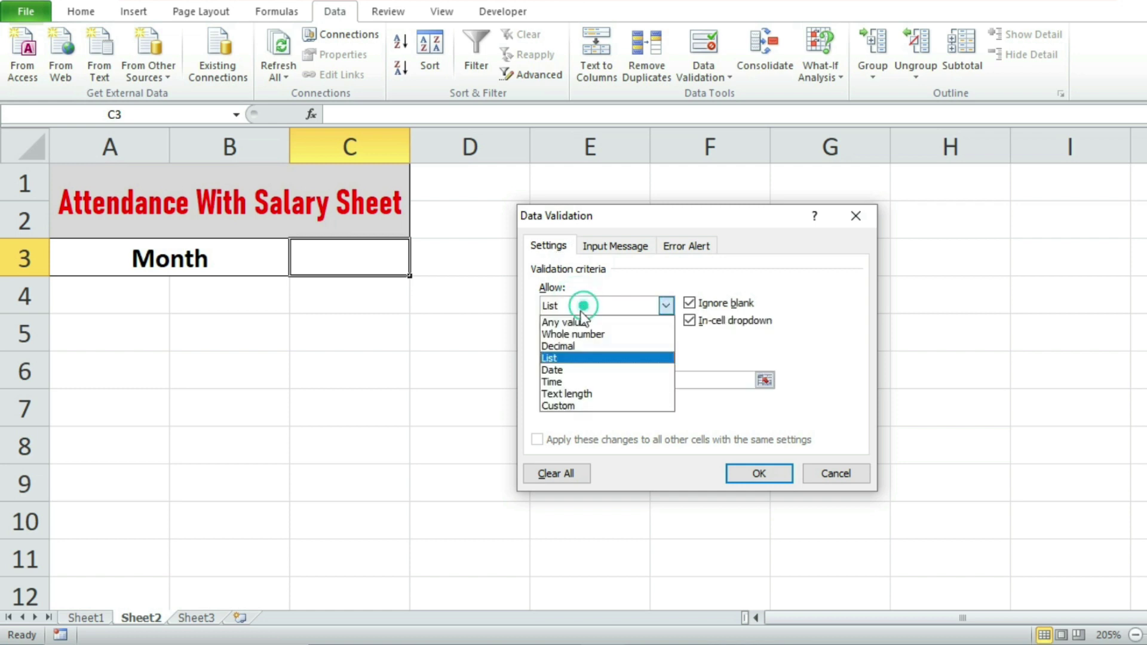
pyautogui.click(556, 360)
# Set the validation list's source to the month names in Sheet3 D4:O4 and apply the rule to C3.
pyautogui.click(556, 378)
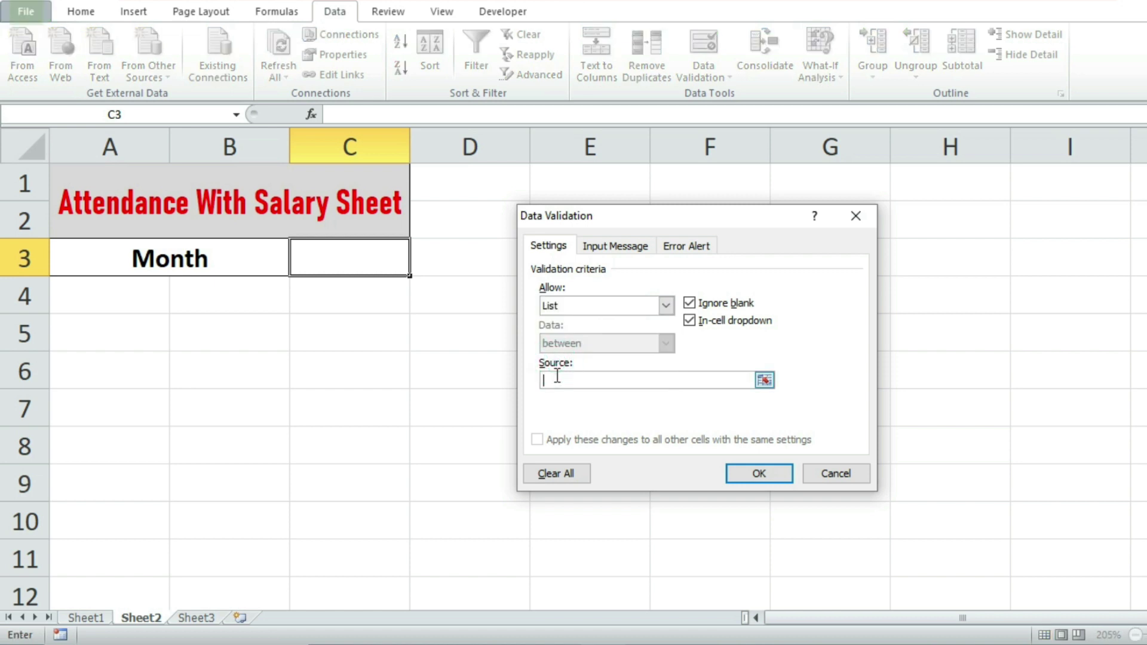
pyautogui.click(196, 618)
pyautogui.moveTo(618, 224); pyautogui.dragTo(549, 296)
pyautogui.moveTo(221, 212); pyautogui.dragTo(860, 210)
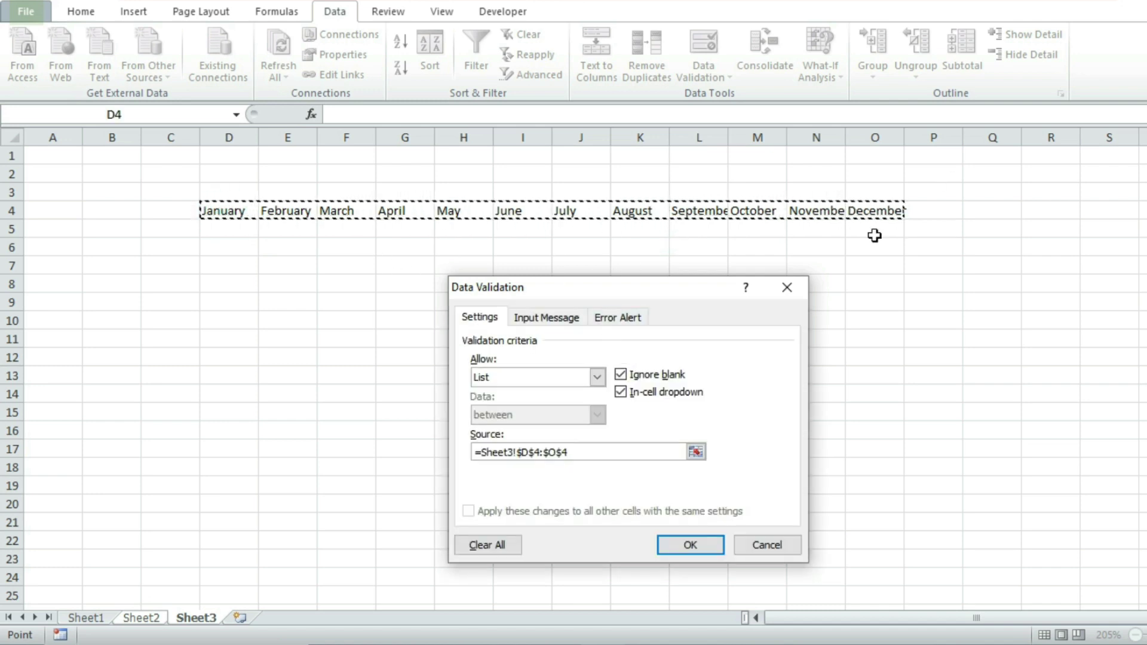
pyautogui.click(689, 545)
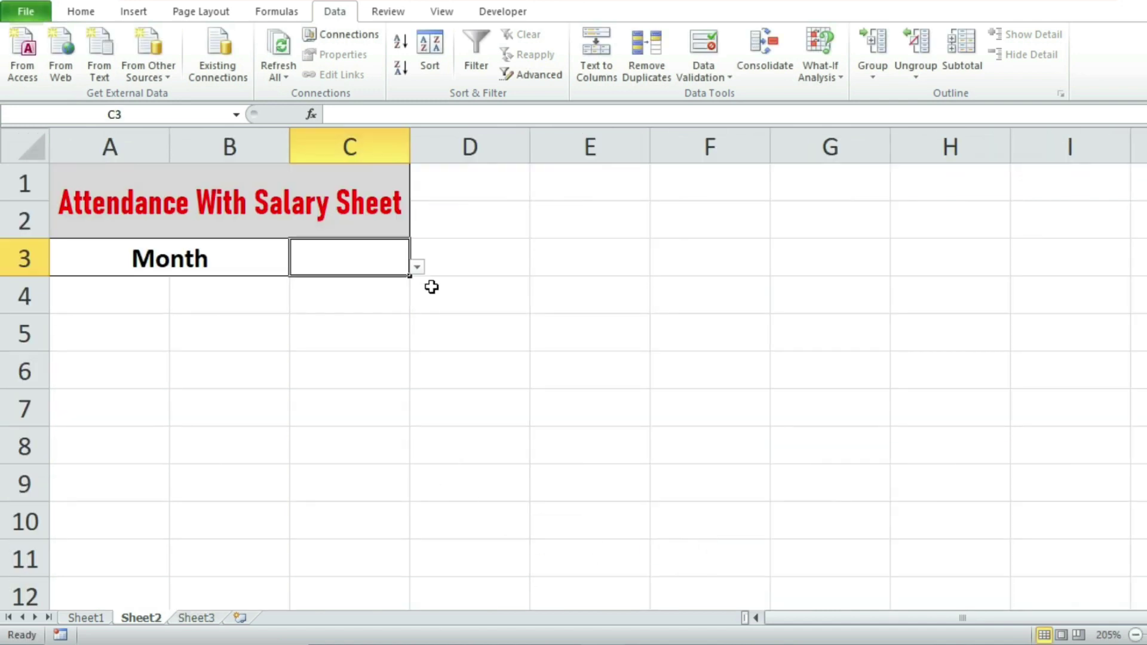
# Try out the month dropdown in C3 by choosing January, March and August in turn.
pyautogui.click(416, 268)
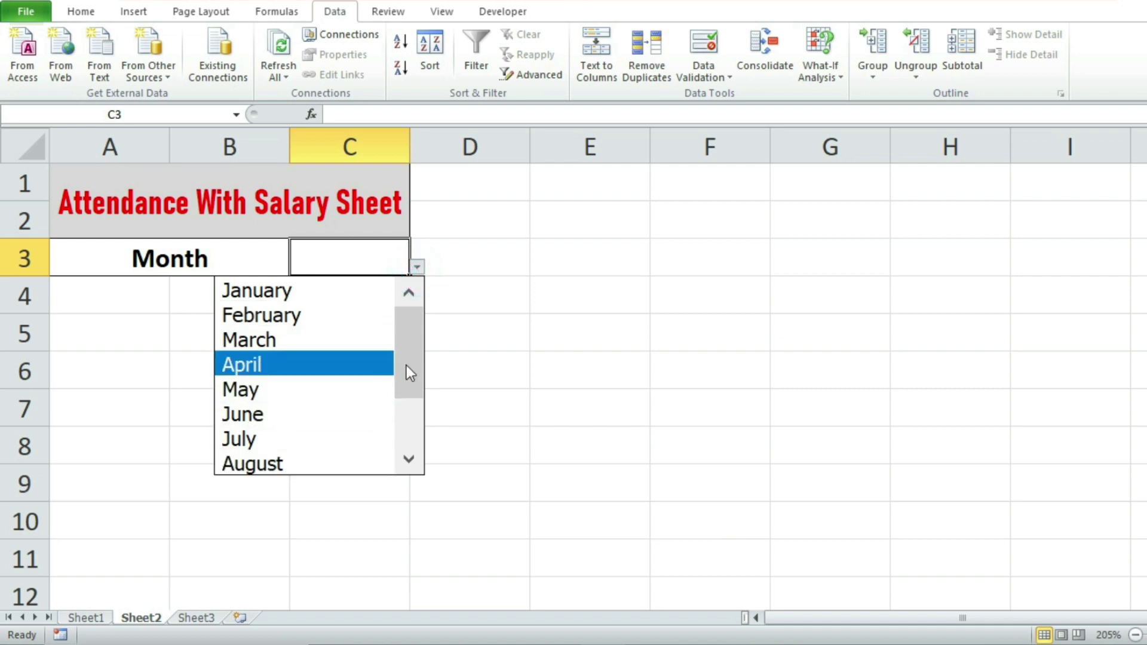
pyautogui.moveTo(405, 332)
pyautogui.mouseDown()
pyautogui.moveTo(411, 395)
pyautogui.moveTo(414, 333)
pyautogui.mouseUp()
pyautogui.click(265, 288)
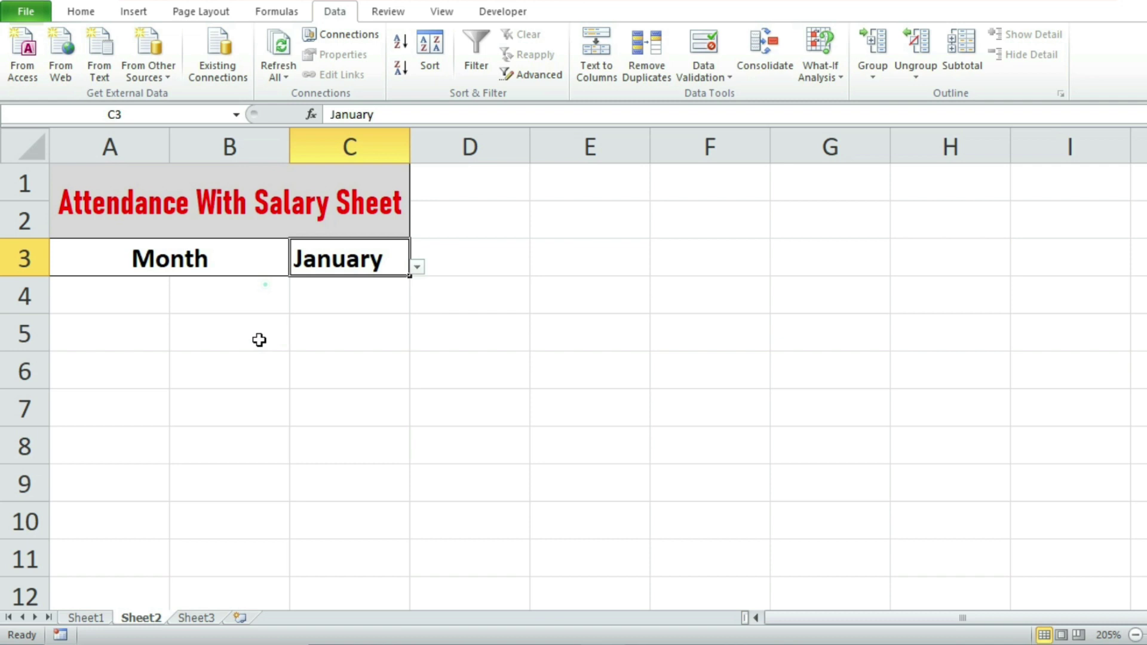
pyautogui.click(417, 267)
pyautogui.click(295, 336)
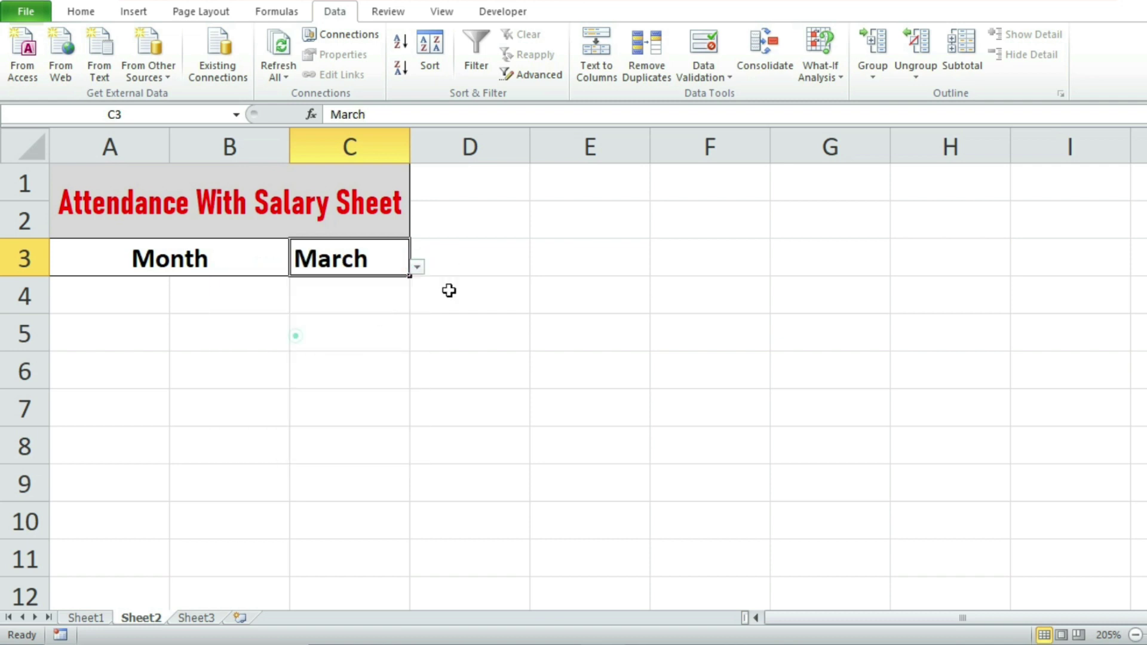
pyautogui.click(418, 265)
pyautogui.click(268, 405)
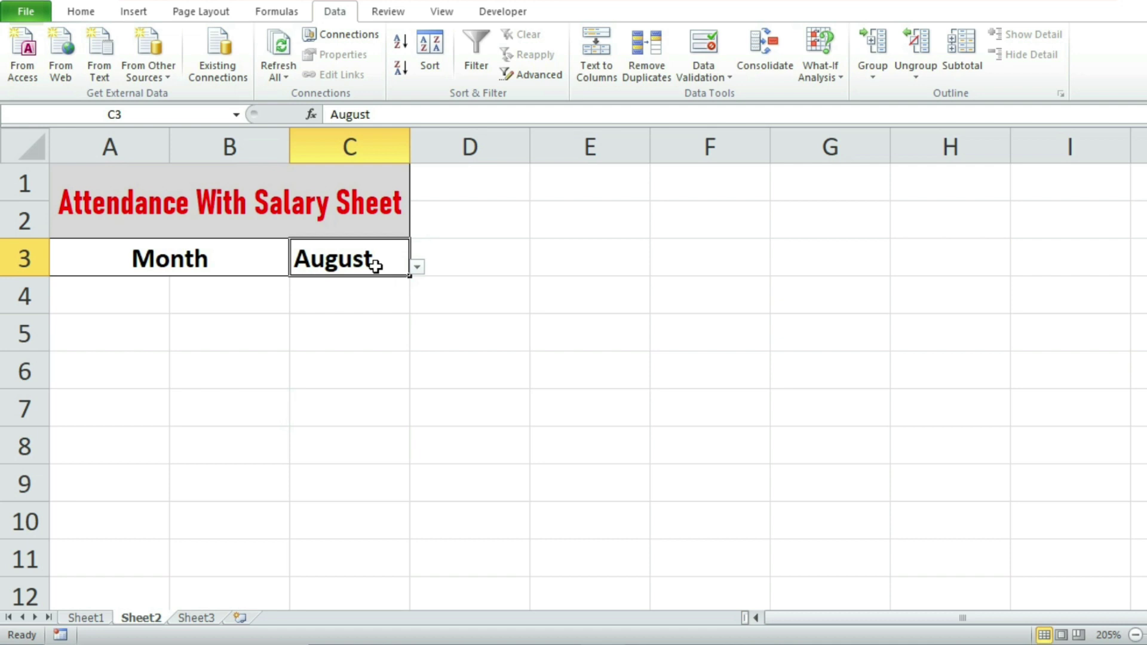
# Test the validation by trying to enter the misspelled month Januar in C3, and discard the entry.
pyautogui.write('Januar')
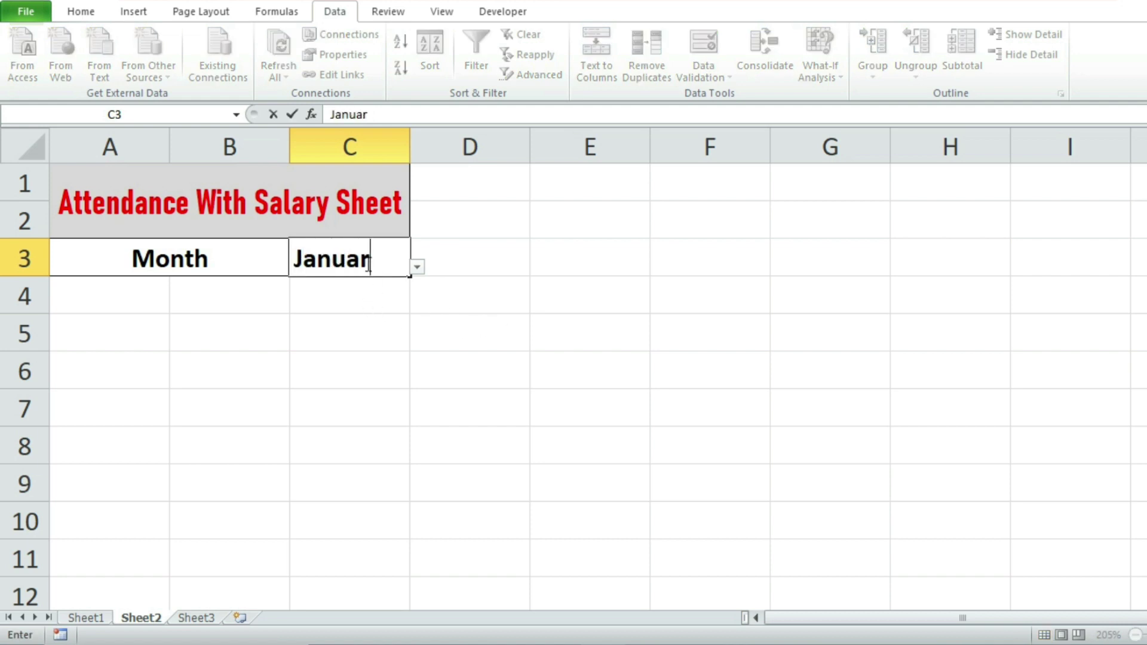
pyautogui.press('Return')
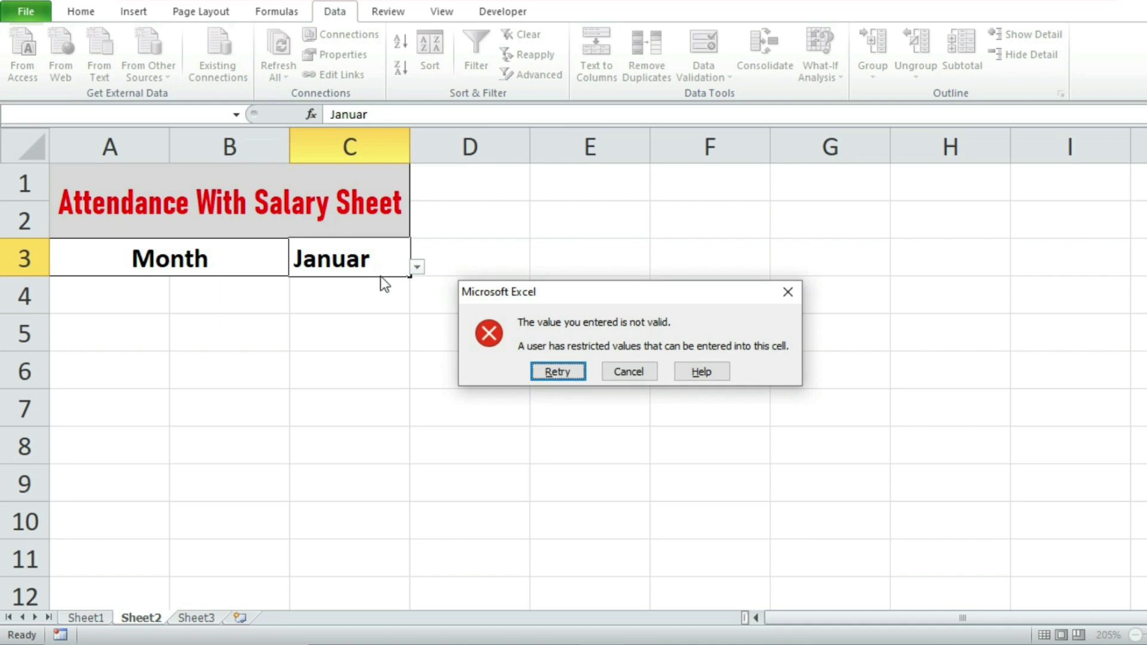
pyautogui.click(557, 372)
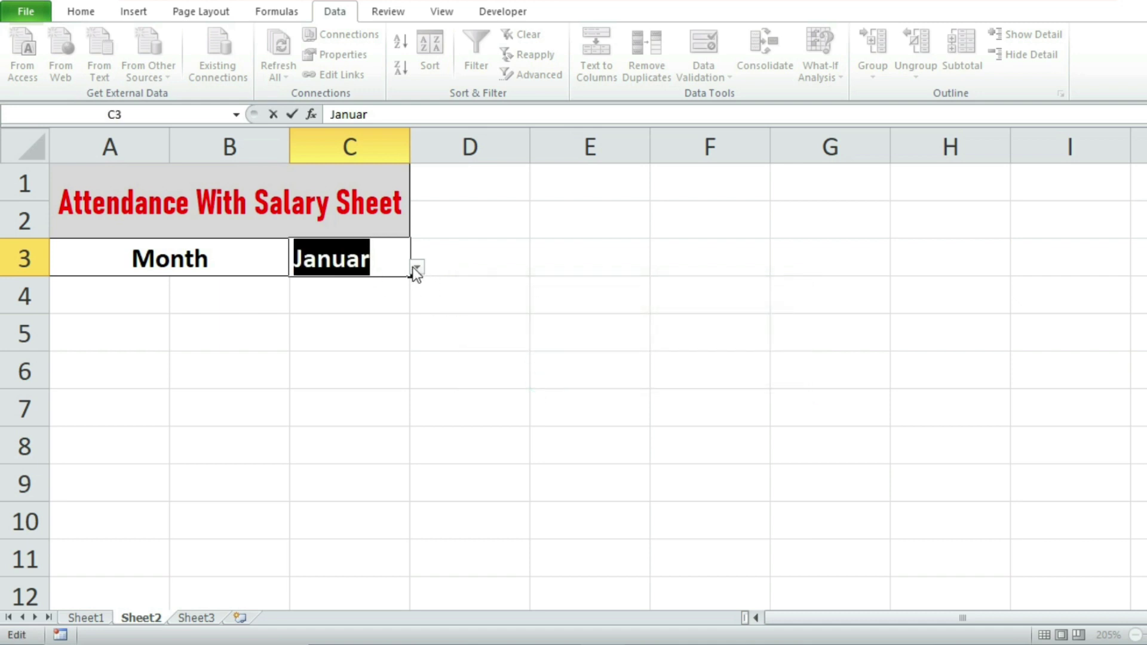
pyautogui.click(415, 270)
pyautogui.press('Escape')
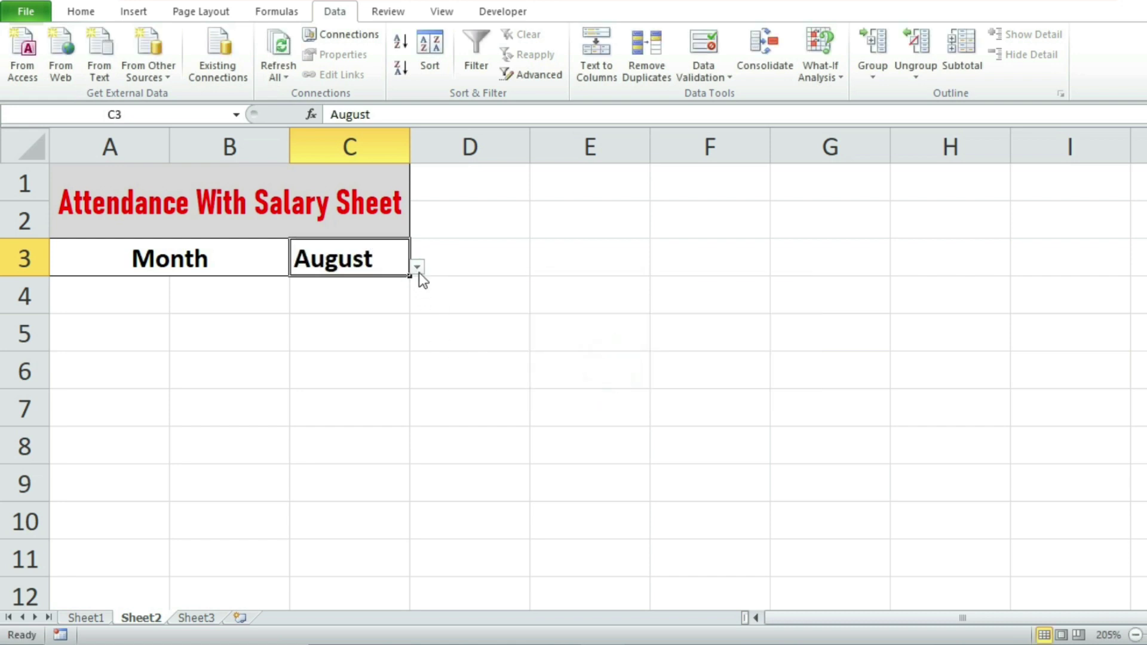
# Choose January from the month dropdown in C3.
pyautogui.click(418, 269)
pyautogui.moveTo(403, 398); pyautogui.dragTo(414, 289)
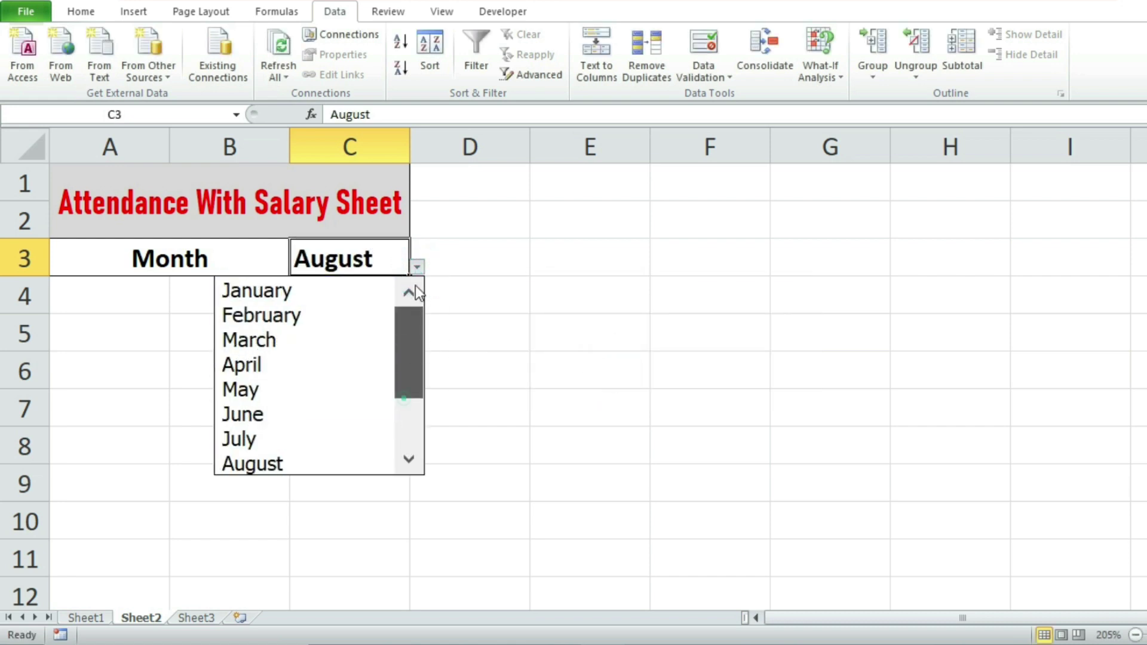
pyautogui.click(253, 289)
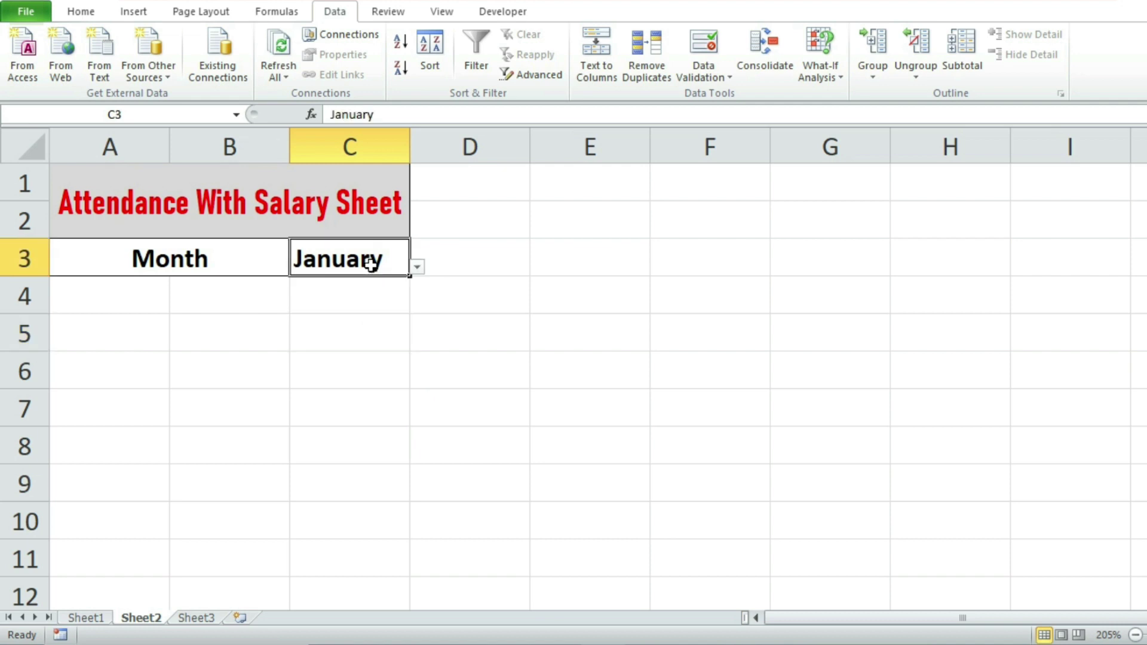
pyautogui.click(370, 265)
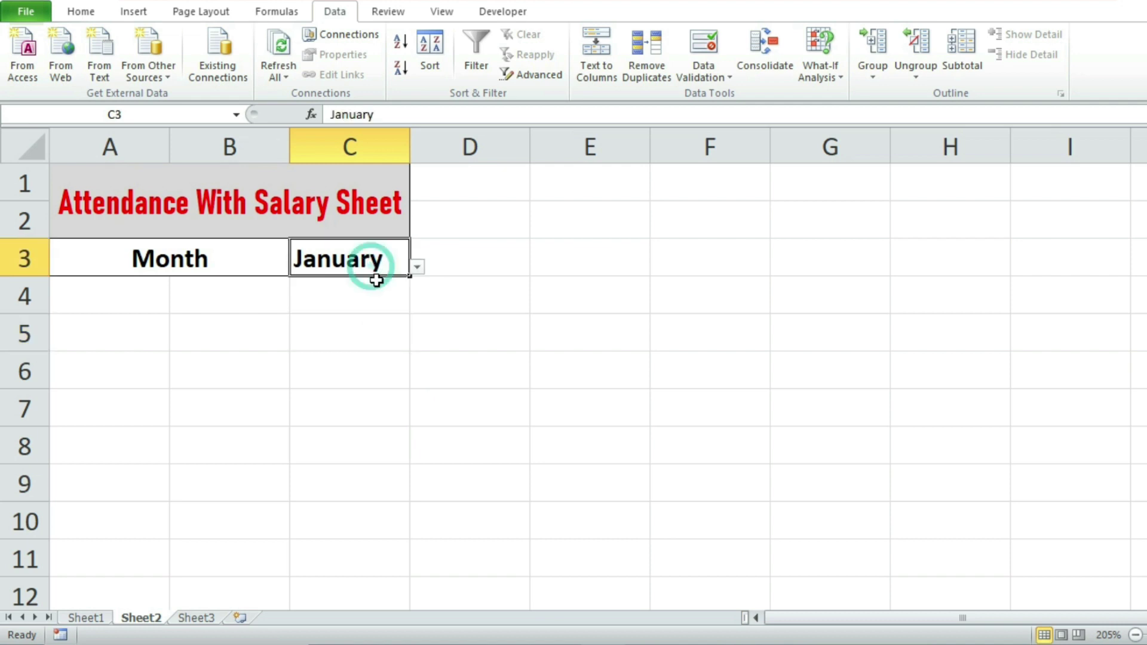
pyautogui.click(452, 328)
# Enter the column headers Emp. ID, Emp. Name and Designation in cells A4, B4 and C4.
pyautogui.click(116, 307)
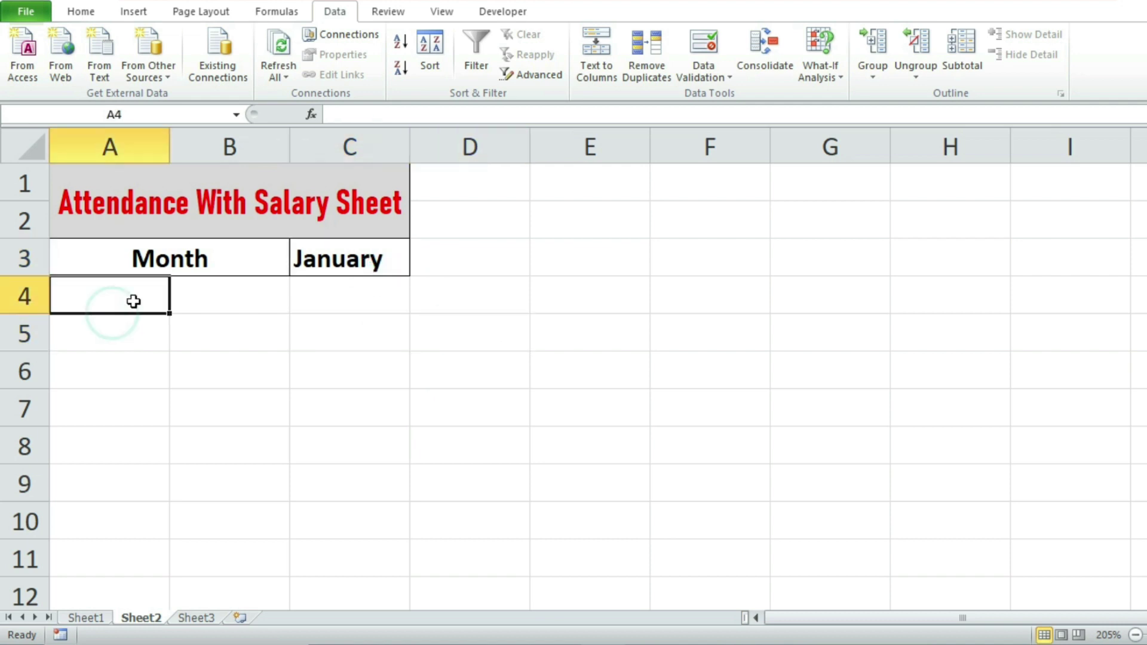
pyautogui.write('Emp')
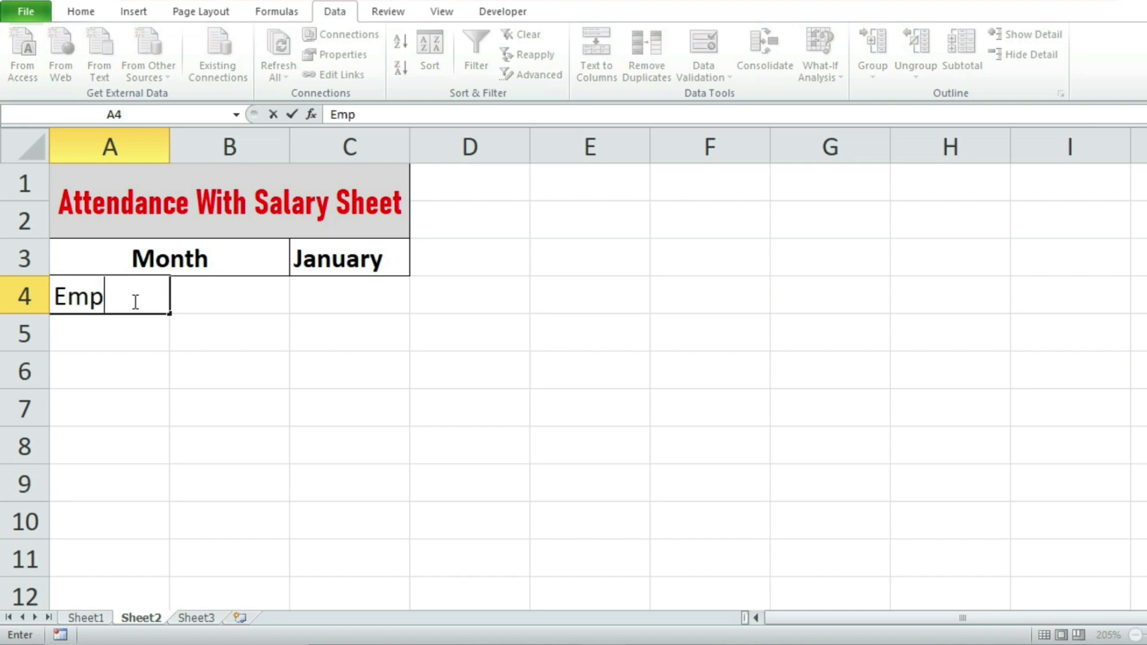
pyautogui.write('. ID')
pyautogui.click(232, 288)
pyautogui.write('E')
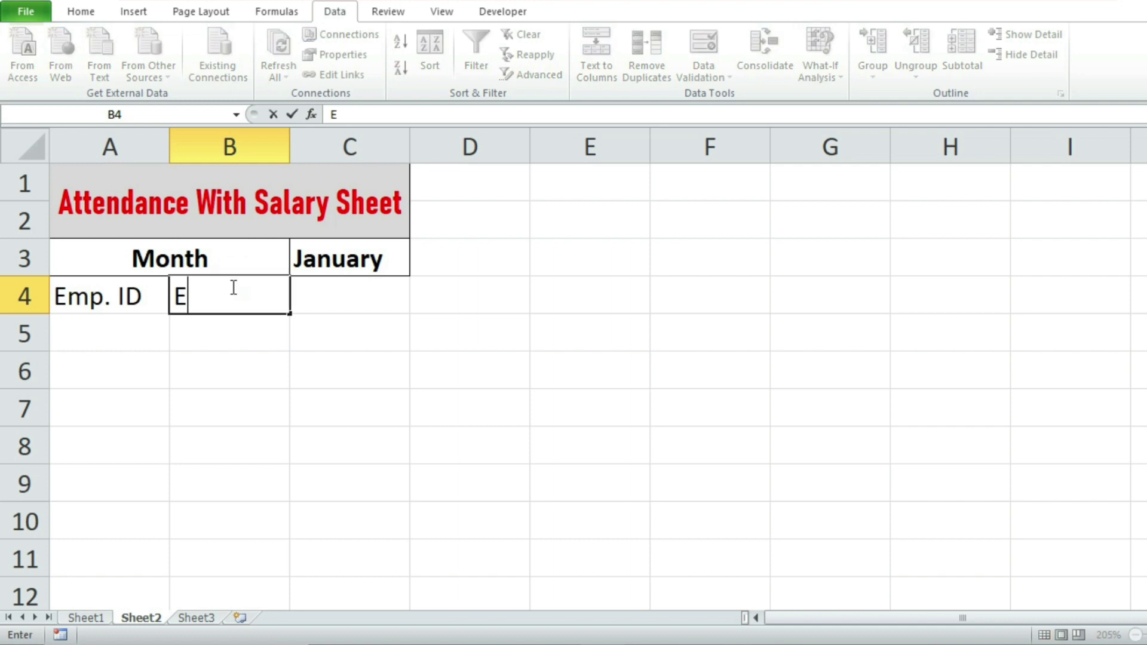
pyautogui.write('mp. Name')
pyautogui.press('Tab')
pyautogui.write('De')
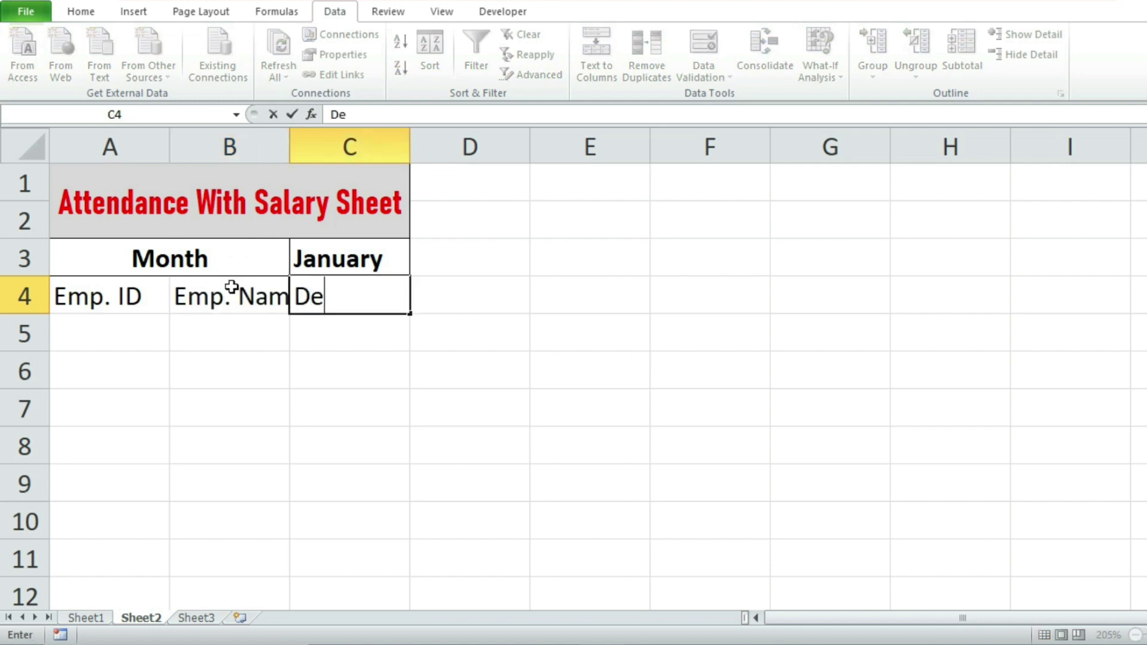
pyautogui.write('signation')
pyautogui.click(422, 440)
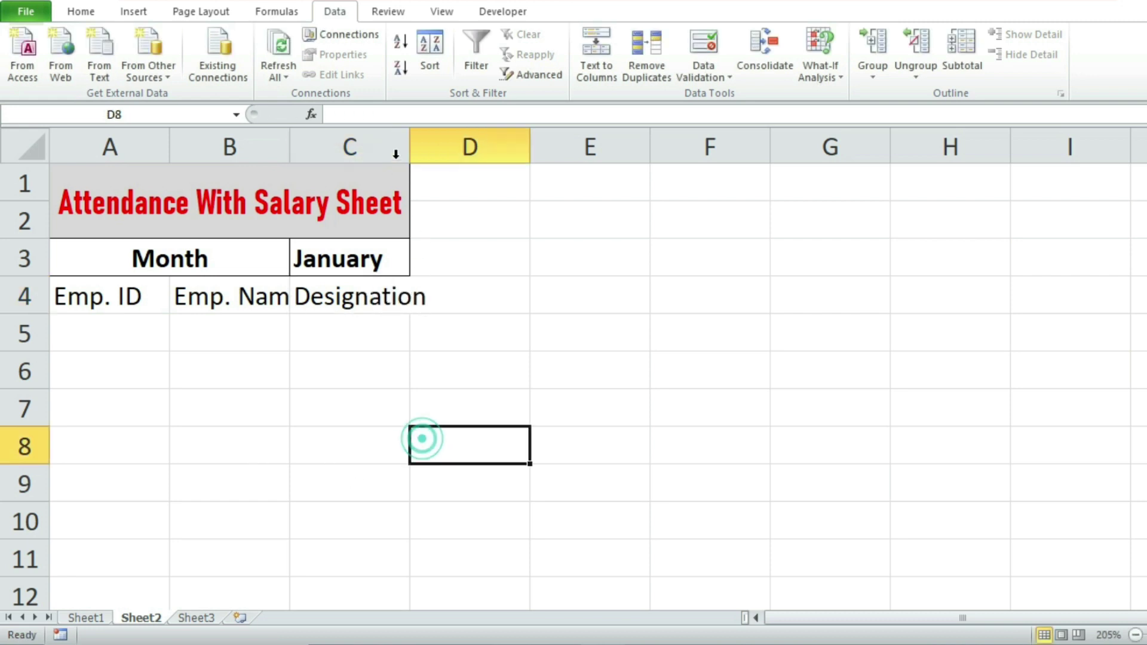
# Autofit the widths of columns C, B and A to their header text.
pyautogui.doubleClick(410, 146)
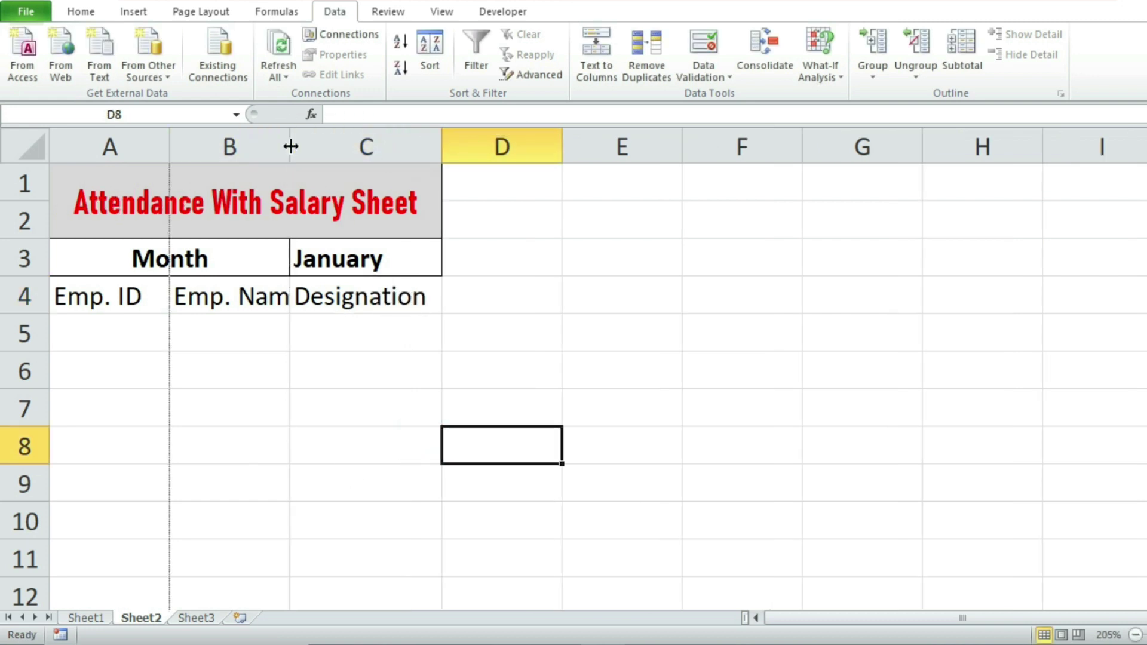
pyautogui.doubleClick(289, 146)
pyautogui.doubleClick(169, 146)
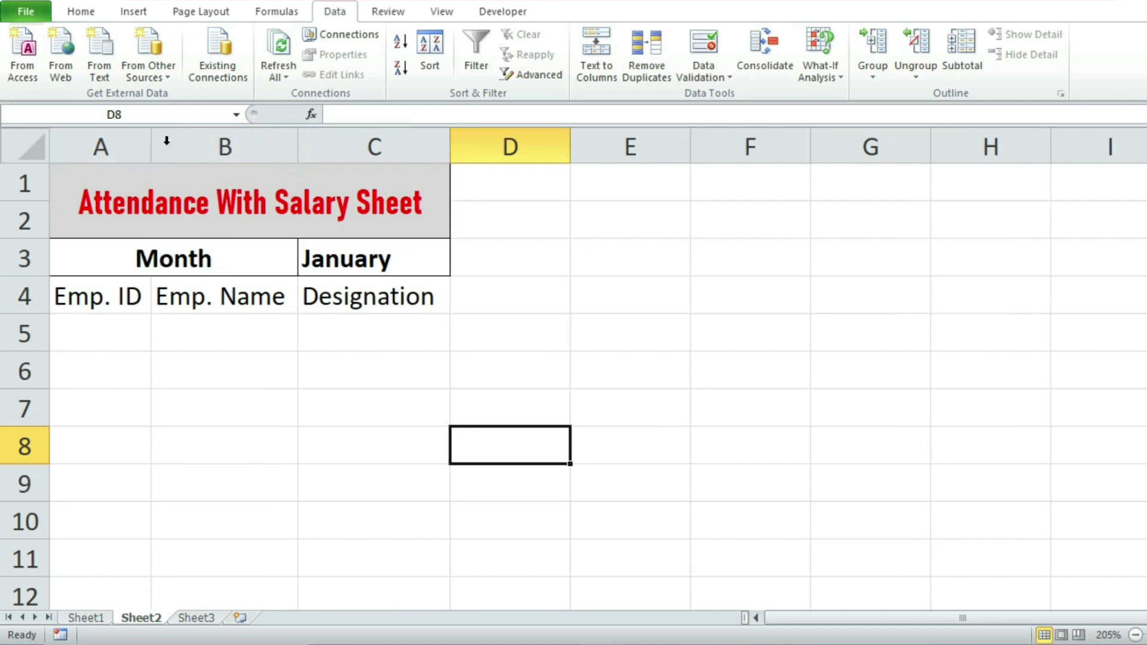
pyautogui.click(216, 468)
# Narrow column C below the width of its Designation header, and autofit the column again.
pyautogui.moveTo(102, 297); pyautogui.dragTo(346, 279)
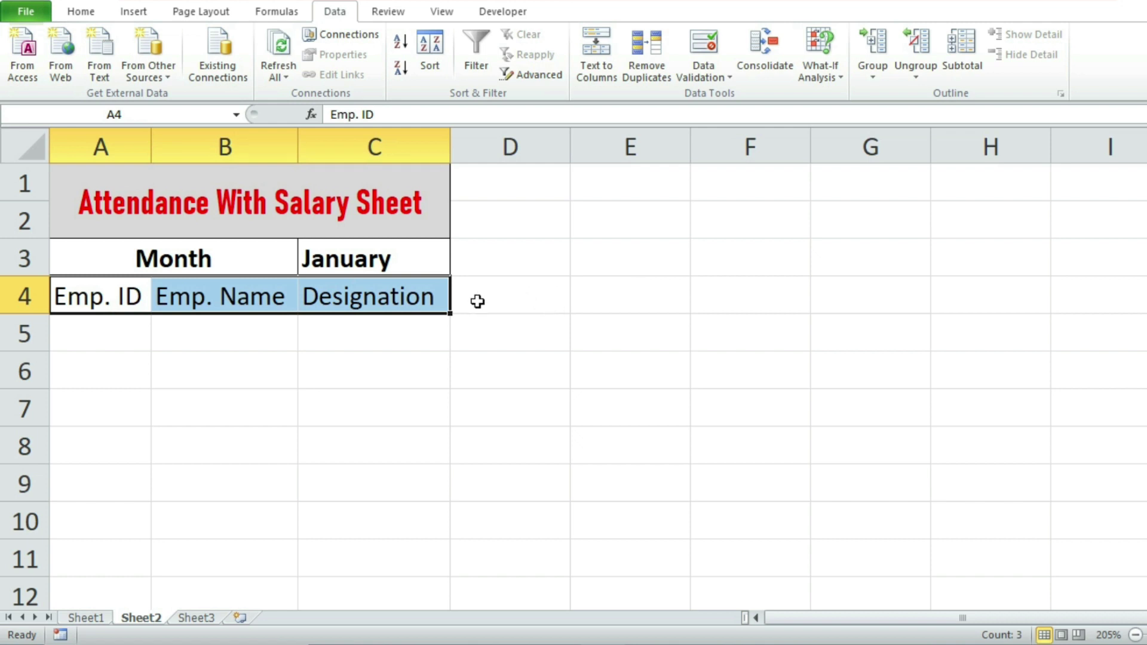
pyautogui.moveTo(449, 145); pyautogui.dragTo(408, 146)
pyautogui.click(448, 376)
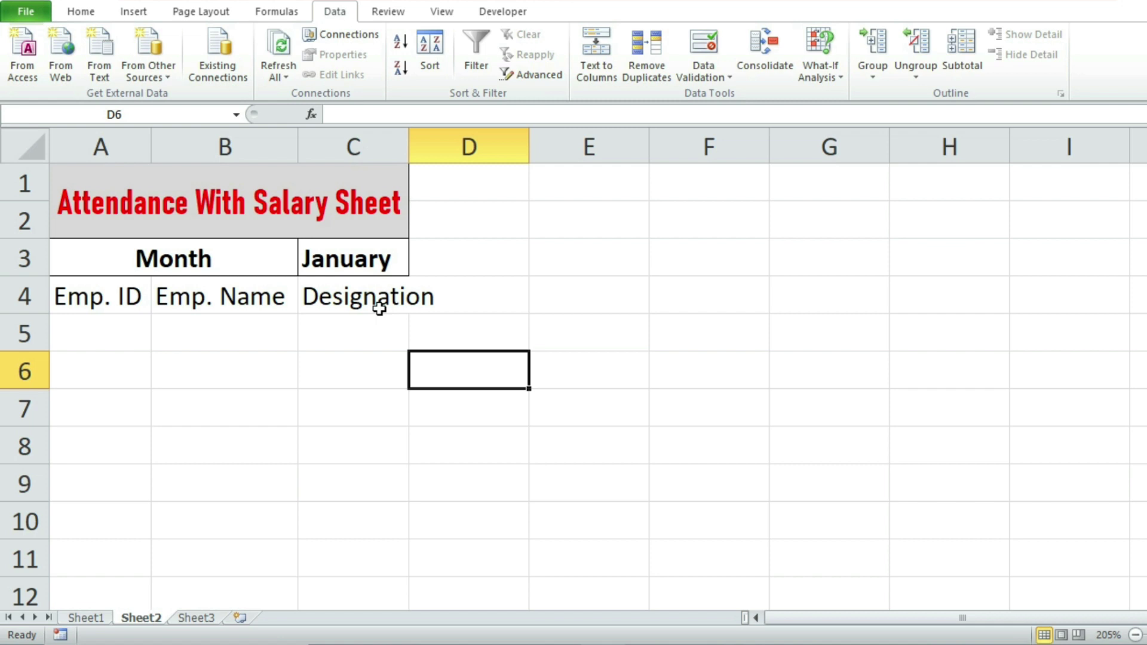
pyautogui.doubleClick(406, 139)
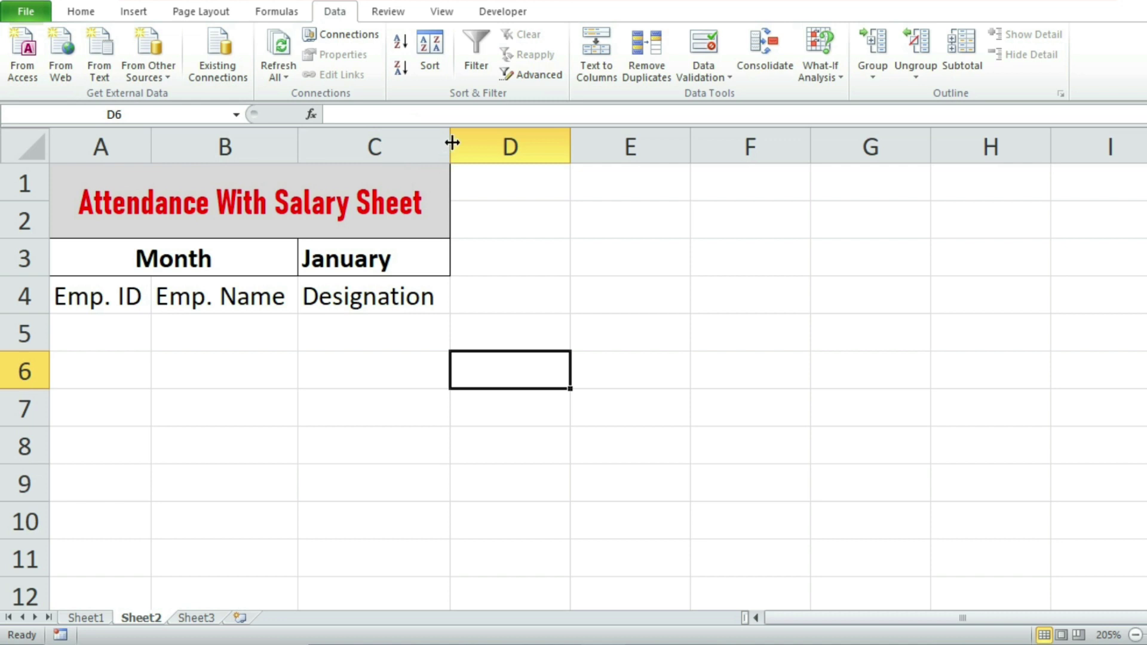
# Make the headers in A4:C4 bold and set their font color to the standard Blue.
pyautogui.moveTo(102, 294); pyautogui.dragTo(378, 297)
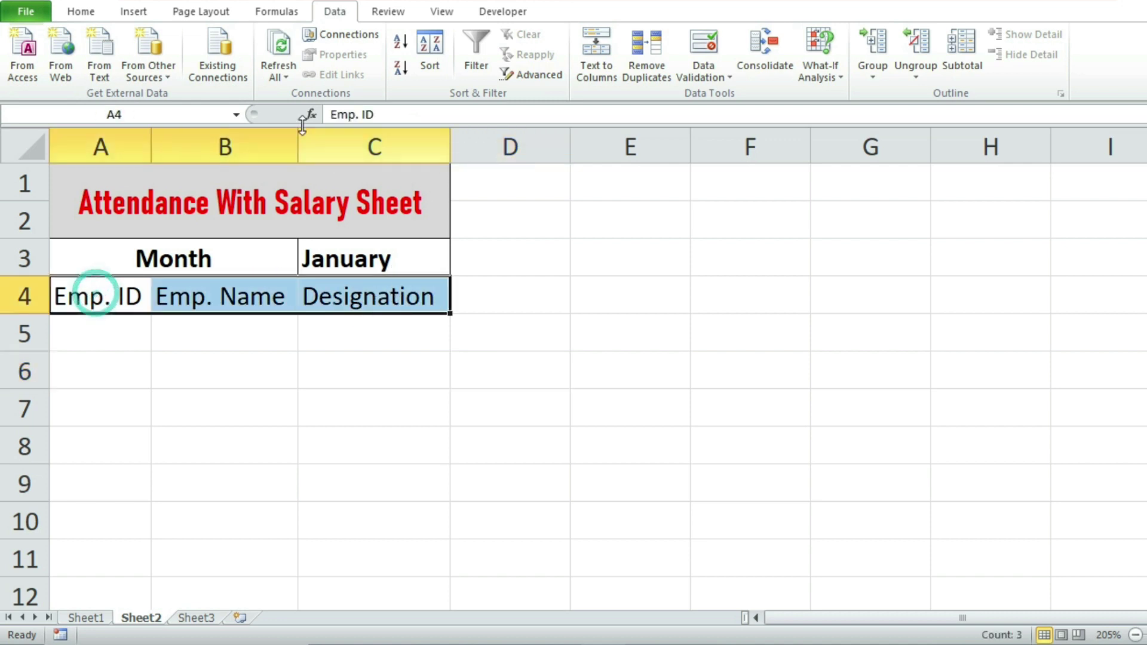
pyautogui.click(90, 11)
pyautogui.click(153, 69)
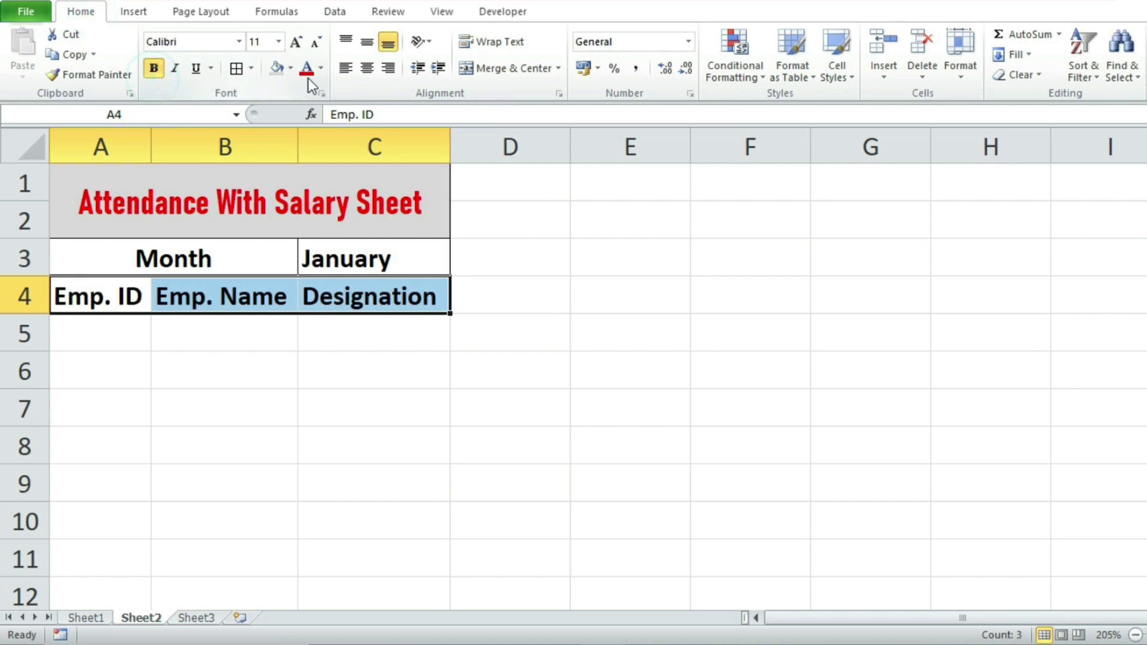
pyautogui.click(322, 69)
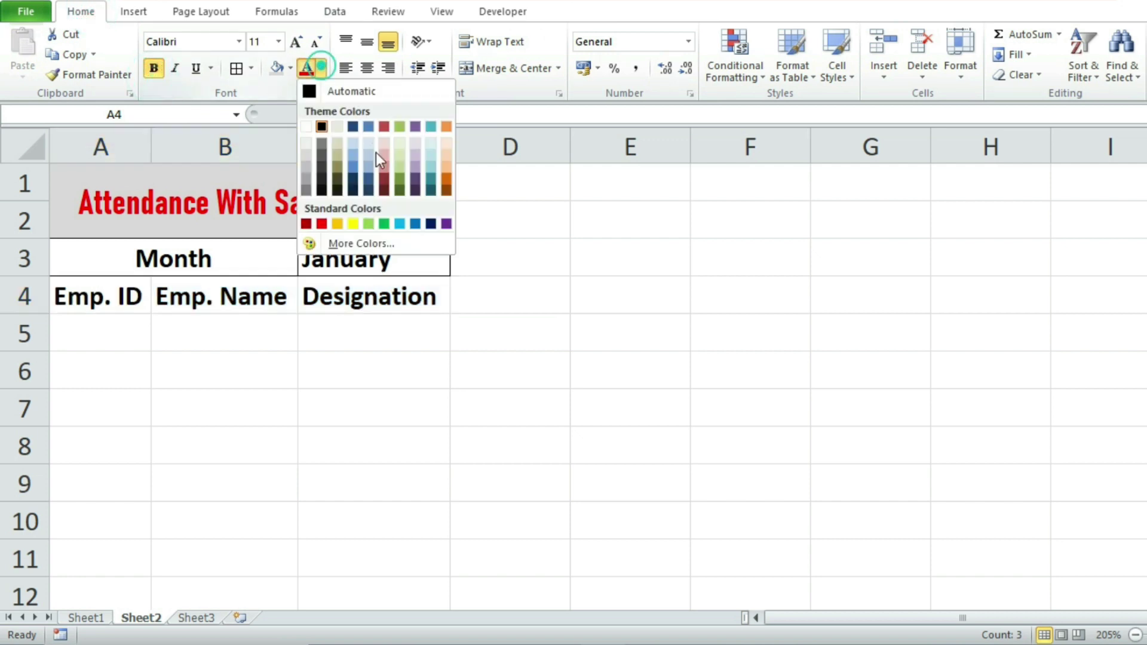
pyautogui.click(415, 224)
pyautogui.click(389, 384)
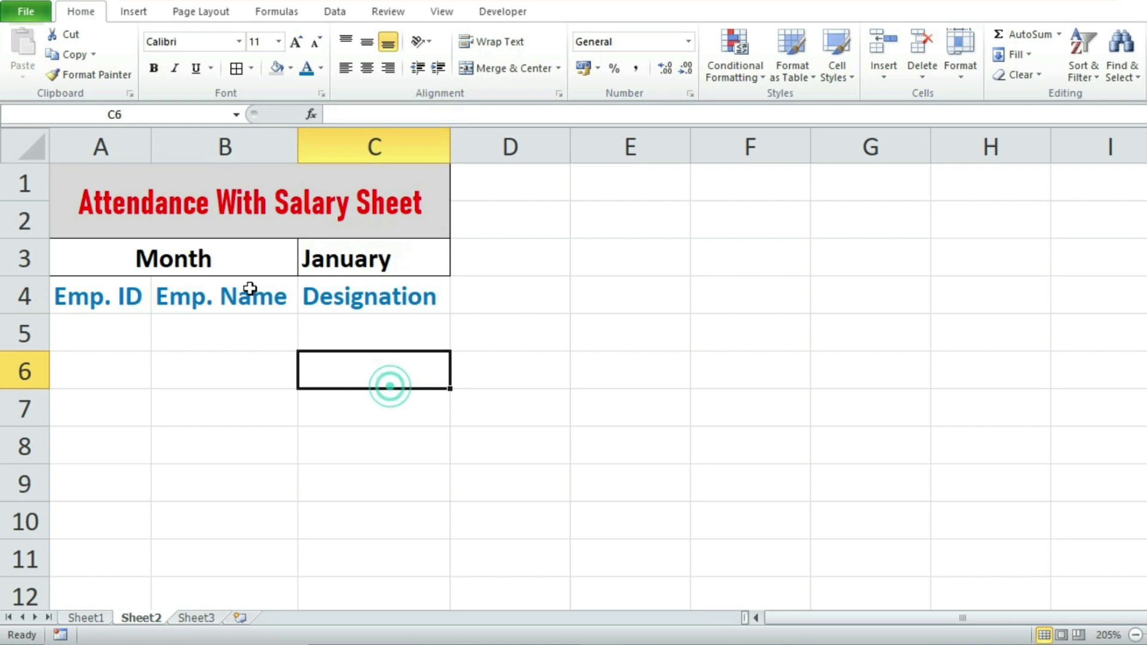
# Fill the Month and January cells in A3:C3 with a light olive green theme color.
pyautogui.moveTo(257, 273); pyautogui.dragTo(348, 255)
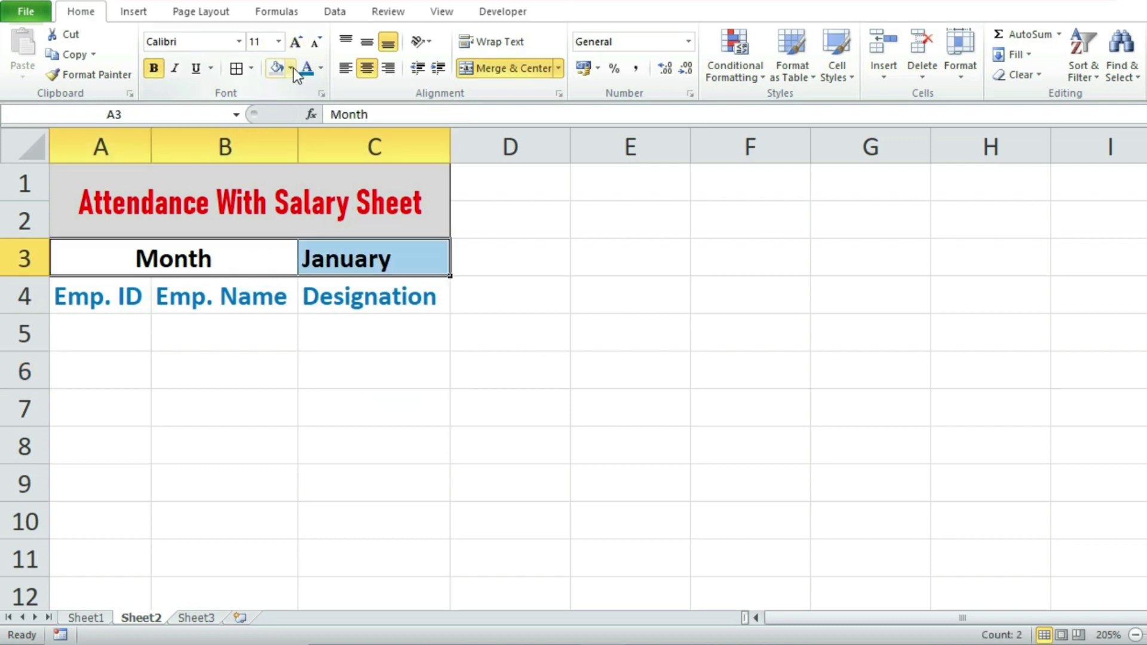
pyautogui.click(291, 68)
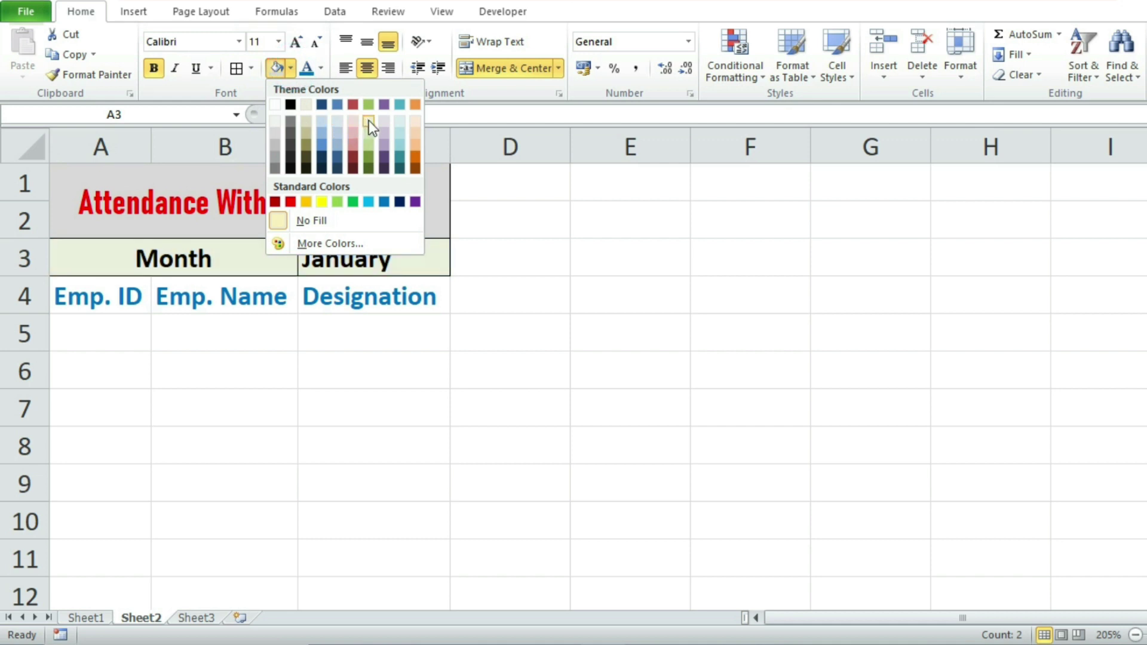
pyautogui.click(371, 141)
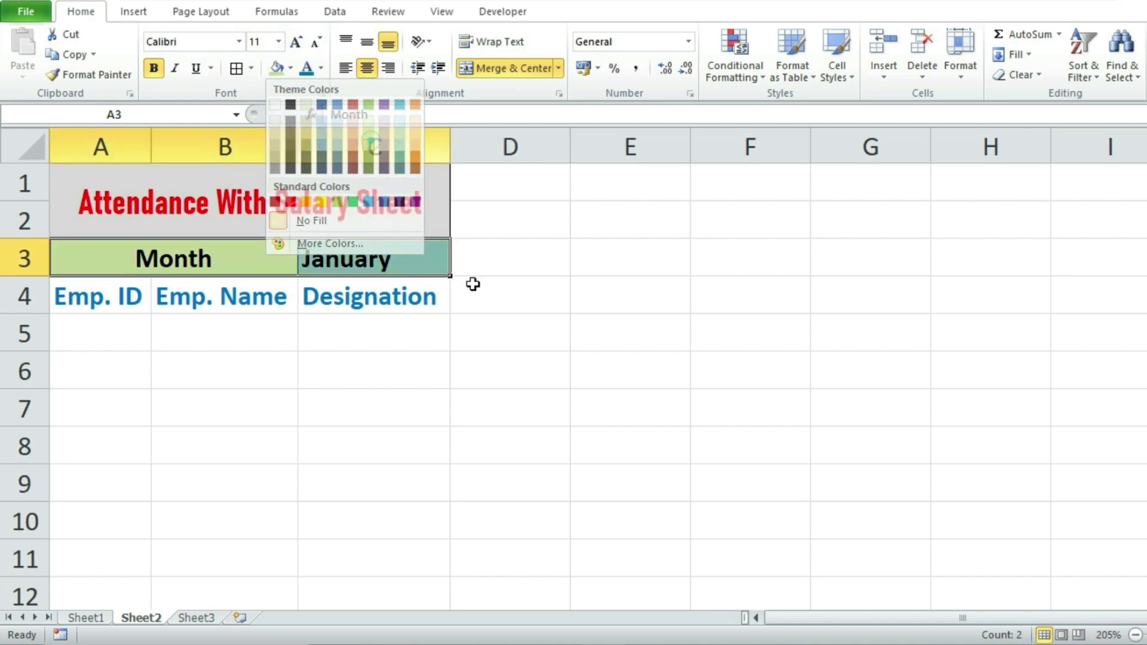
pyautogui.click(524, 396)
pyautogui.click(317, 449)
# Apply all borders to the header cells A4:C4.
pyautogui.moveTo(138, 302); pyautogui.dragTo(327, 302)
pyautogui.click(232, 71)
pyautogui.click(257, 391)
# Enter 100 in A5 and 101 in A6, and fill the ID series down through A10.
pyautogui.click(105, 335)
pyautogui.write('100')
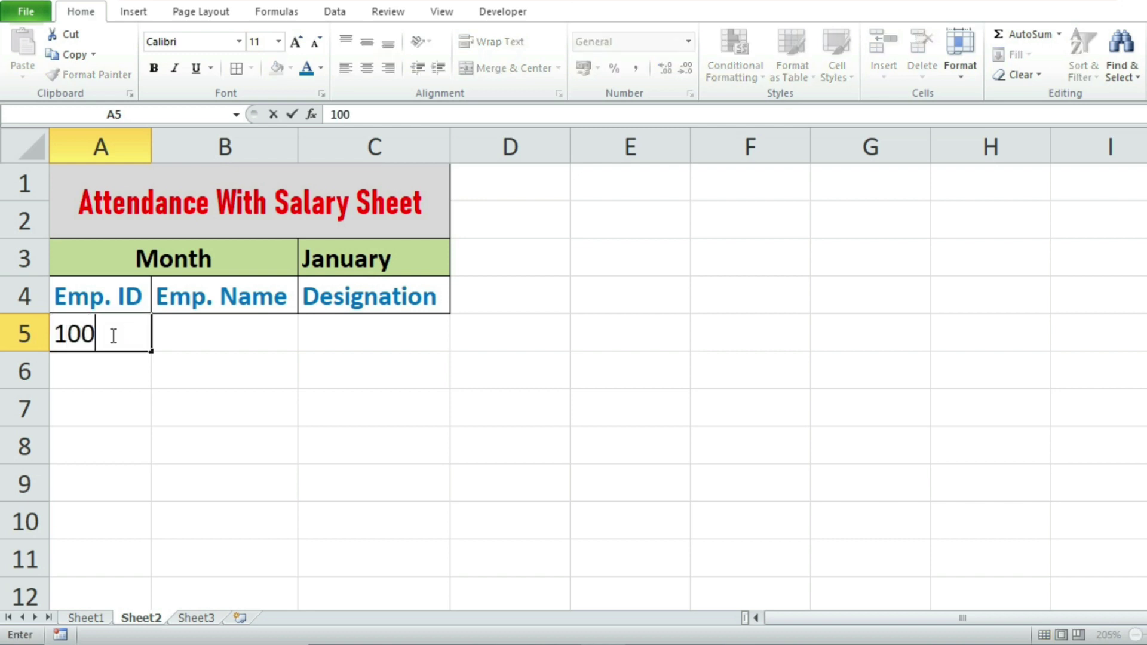
pyautogui.press('Return')
pyautogui.write('101')
pyautogui.press('Return')
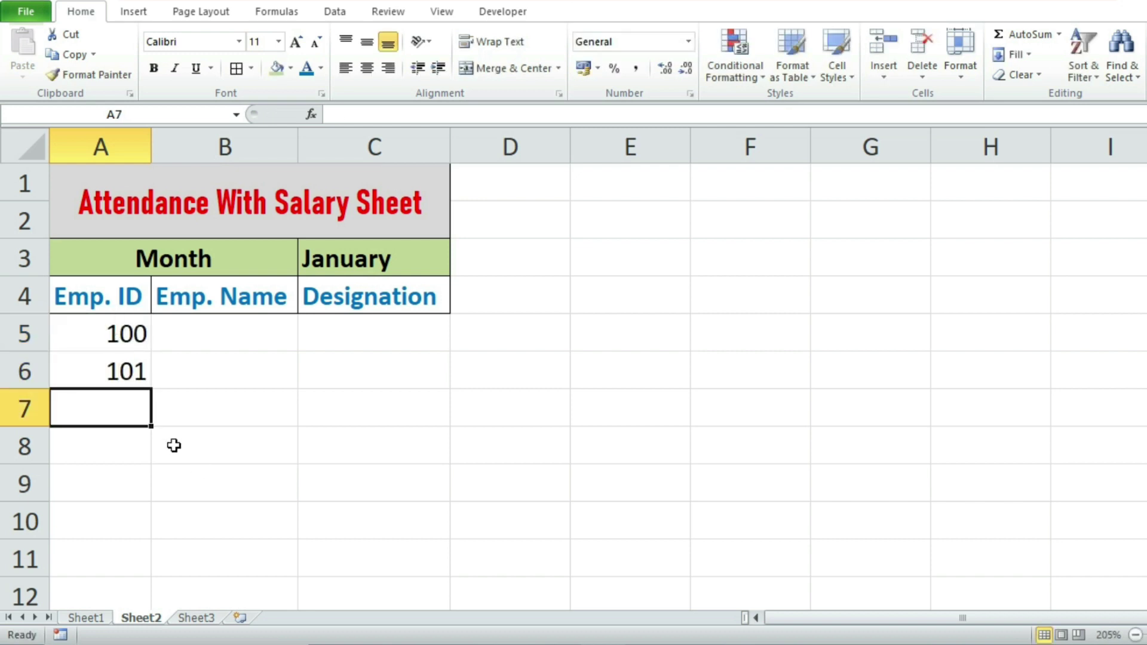
pyautogui.moveTo(135, 336); pyautogui.dragTo(138, 550)
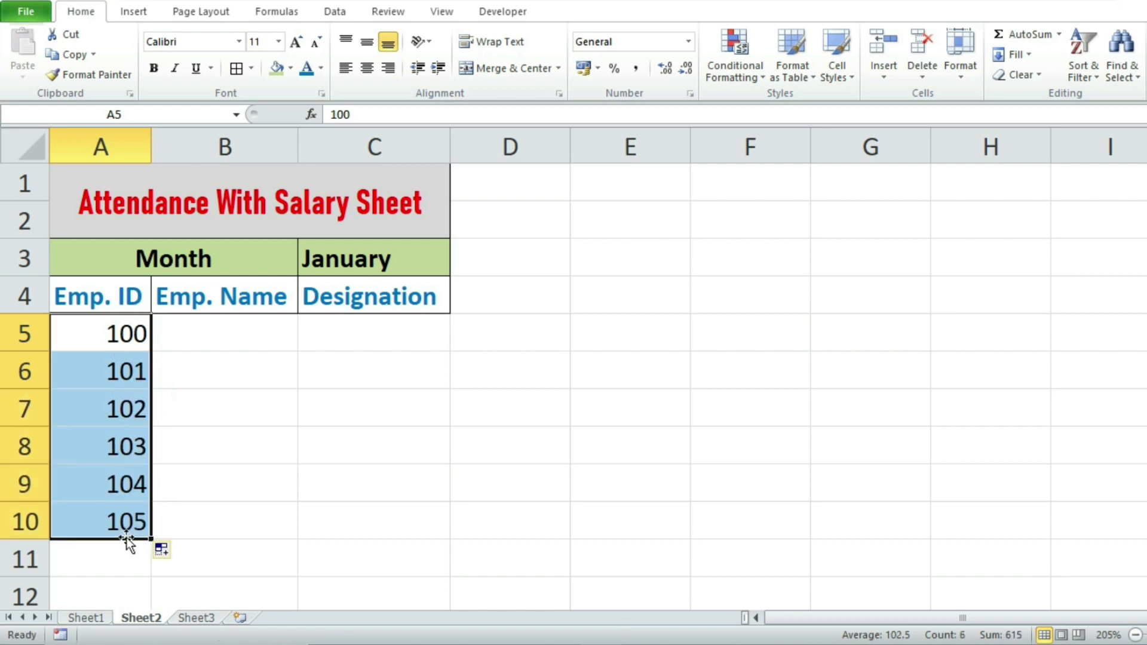
pyautogui.click(192, 450)
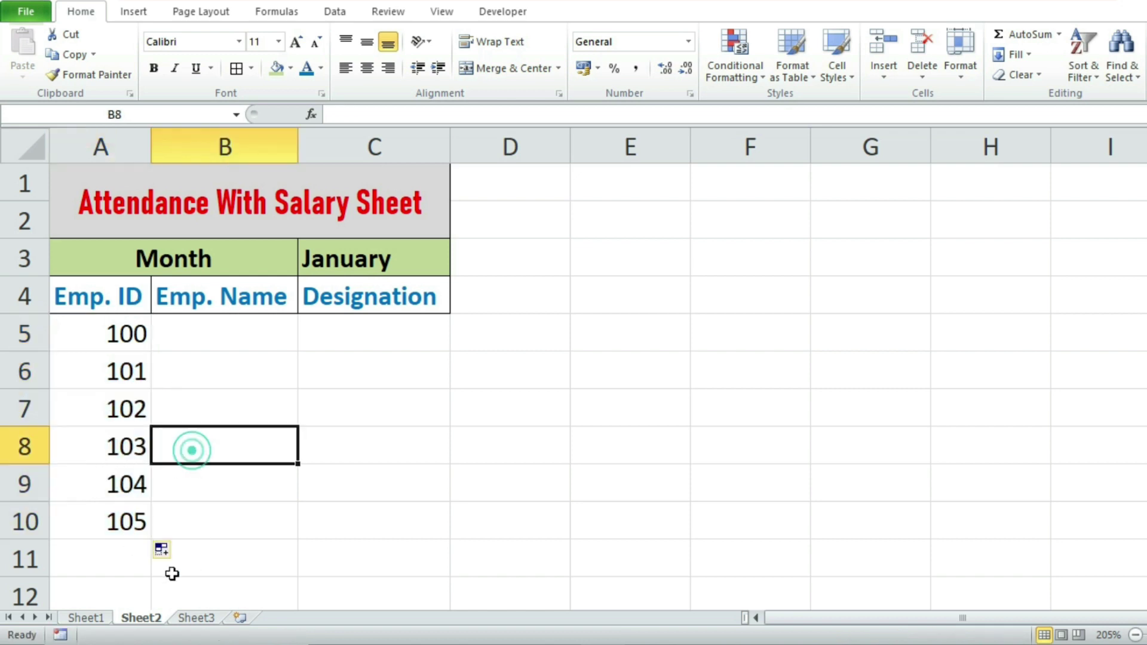
# Center the employee IDs in A5:A10 horizontally.
pyautogui.moveTo(133, 322); pyautogui.dragTo(133, 521)
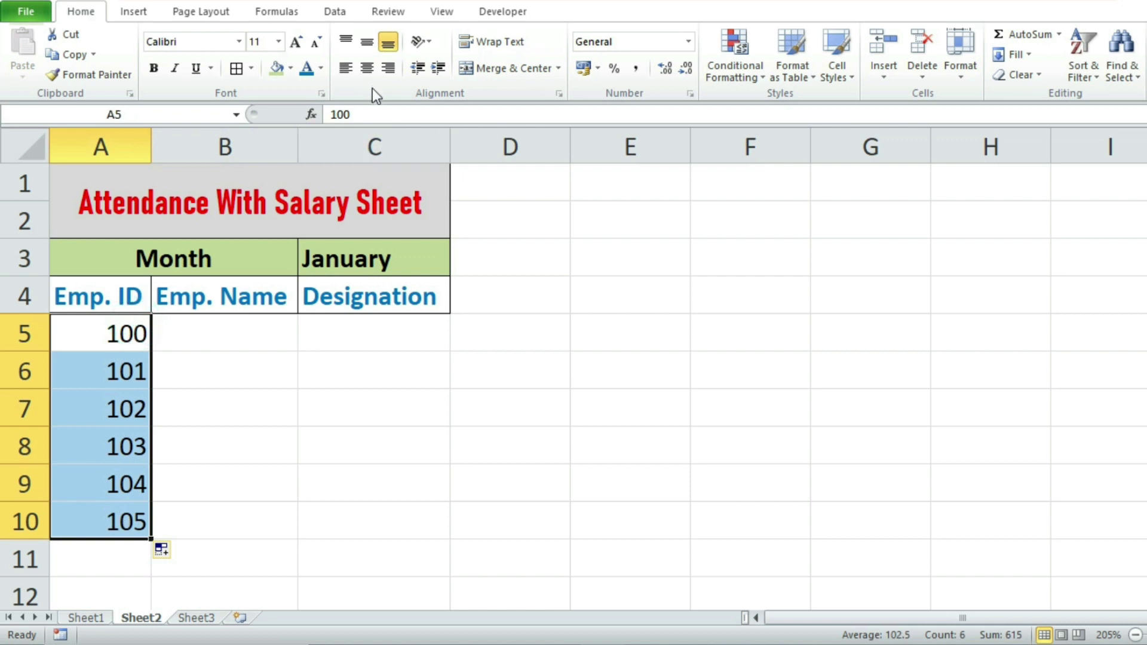
pyautogui.click(367, 68)
pyautogui.click(282, 338)
pyautogui.click(364, 379)
# Copy the six employee names from B5:B10 of Sheet1 into Sheet2 starting at B5, and autofit column B.
pyautogui.click(250, 336)
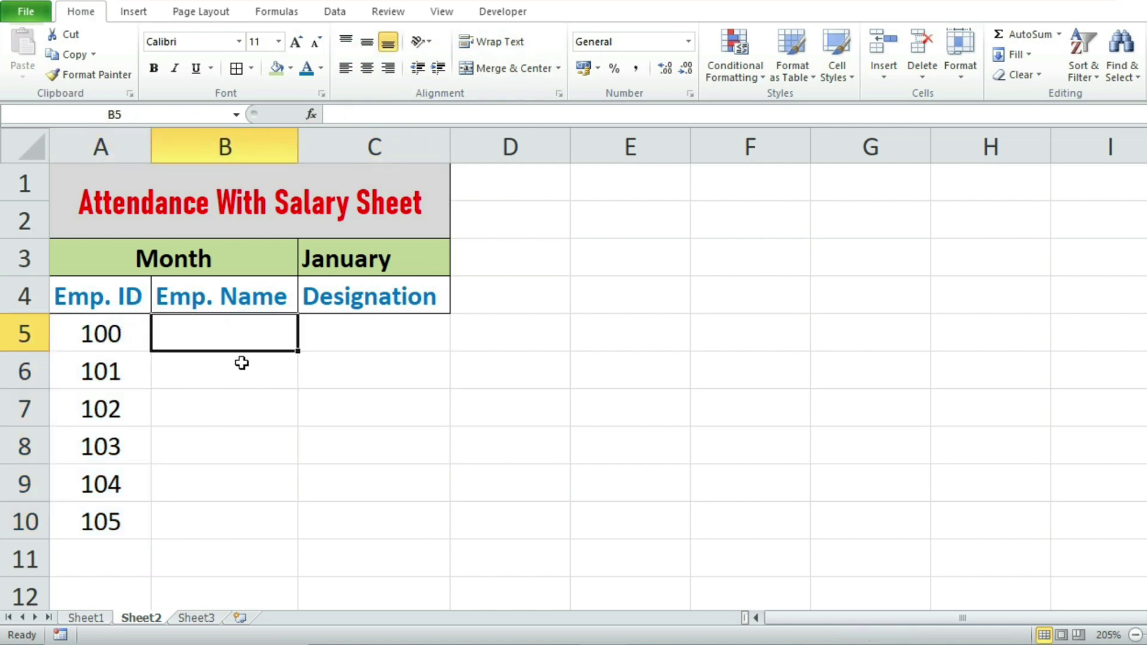
pyautogui.click(78, 618)
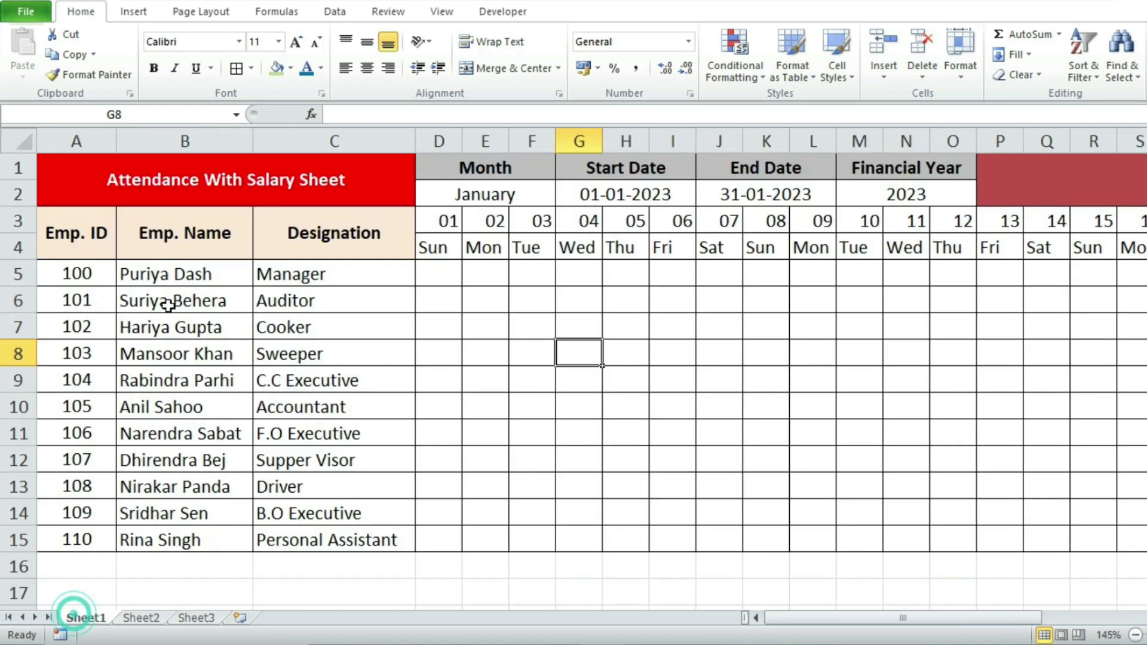
pyautogui.moveTo(183, 273); pyautogui.dragTo(191, 406)
pyautogui.hotkey('ctrl', 'c')
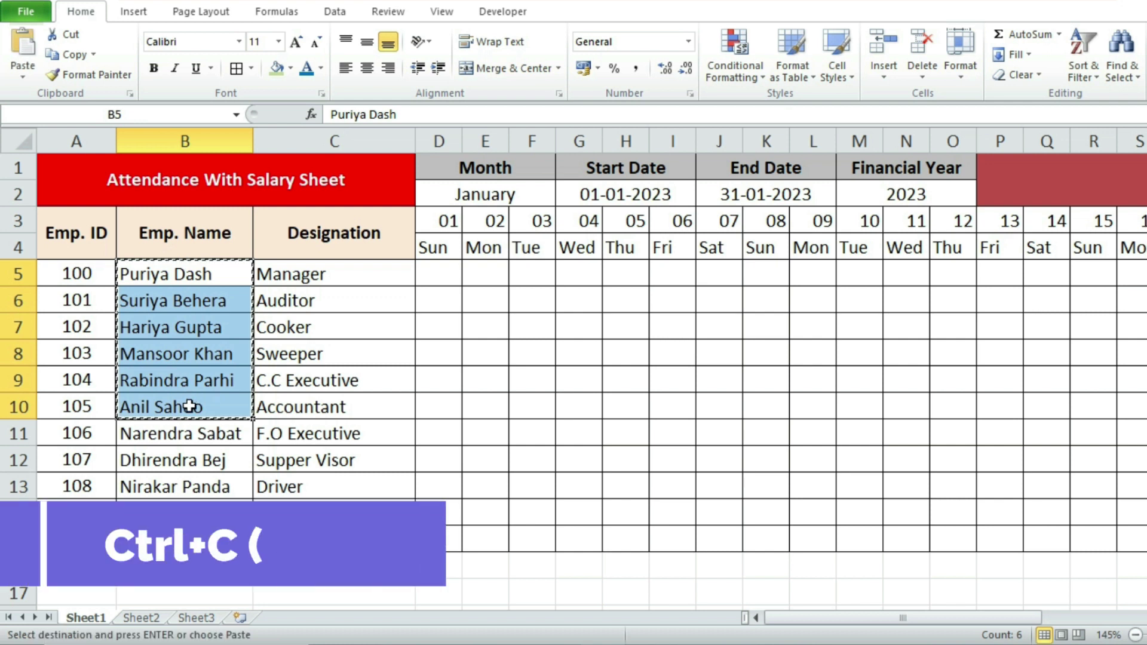
pyautogui.click(141, 618)
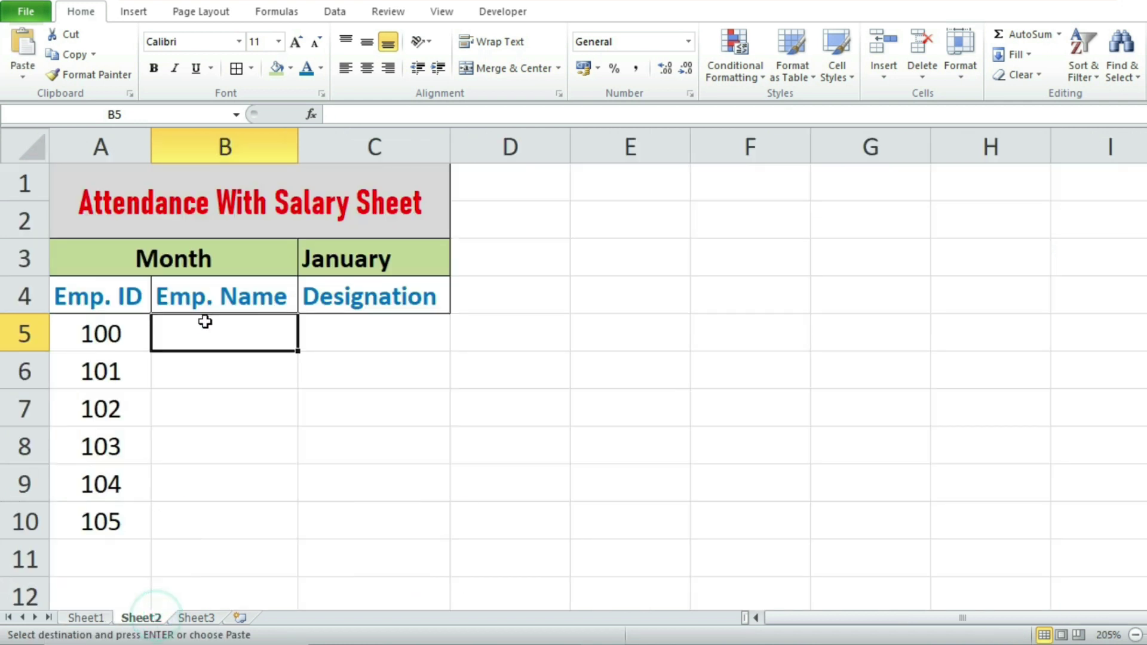
pyautogui.hotkey('ctrl', 'v')
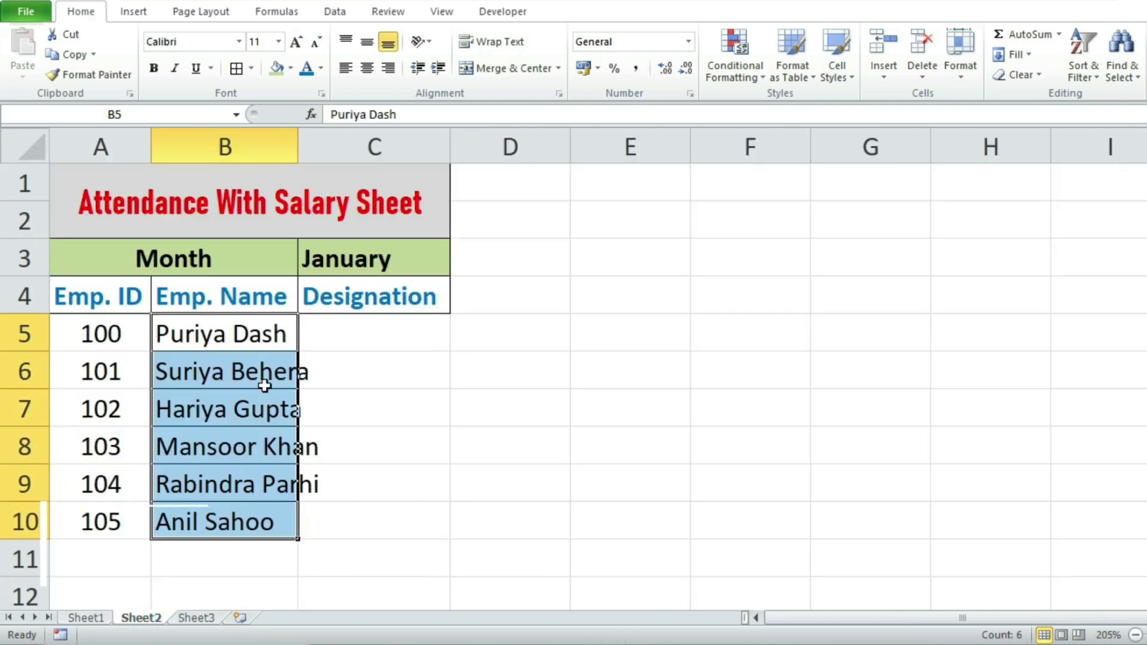
pyautogui.doubleClick(298, 147)
pyautogui.click(263, 333)
pyautogui.moveTo(264, 334); pyautogui.dragTo(280, 520)
# Copy the designations from C5:C10 of Sheet1 into Sheet2 starting at C5, and autofit column C.
pyautogui.click(99, 617)
pyautogui.click(439, 433)
pyautogui.moveTo(305, 272); pyautogui.dragTo(307, 397)
pyautogui.hotkey('ctrl', 'c')
pyautogui.click(196, 618)
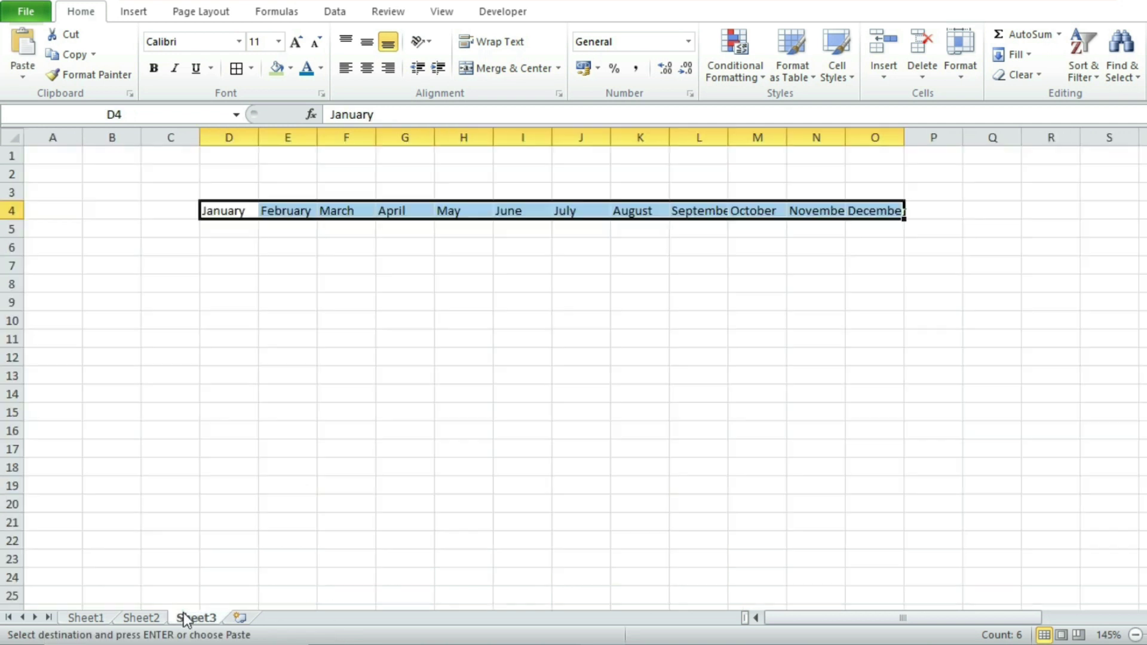
pyautogui.click(143, 618)
pyautogui.click(351, 327)
pyautogui.press('Return')
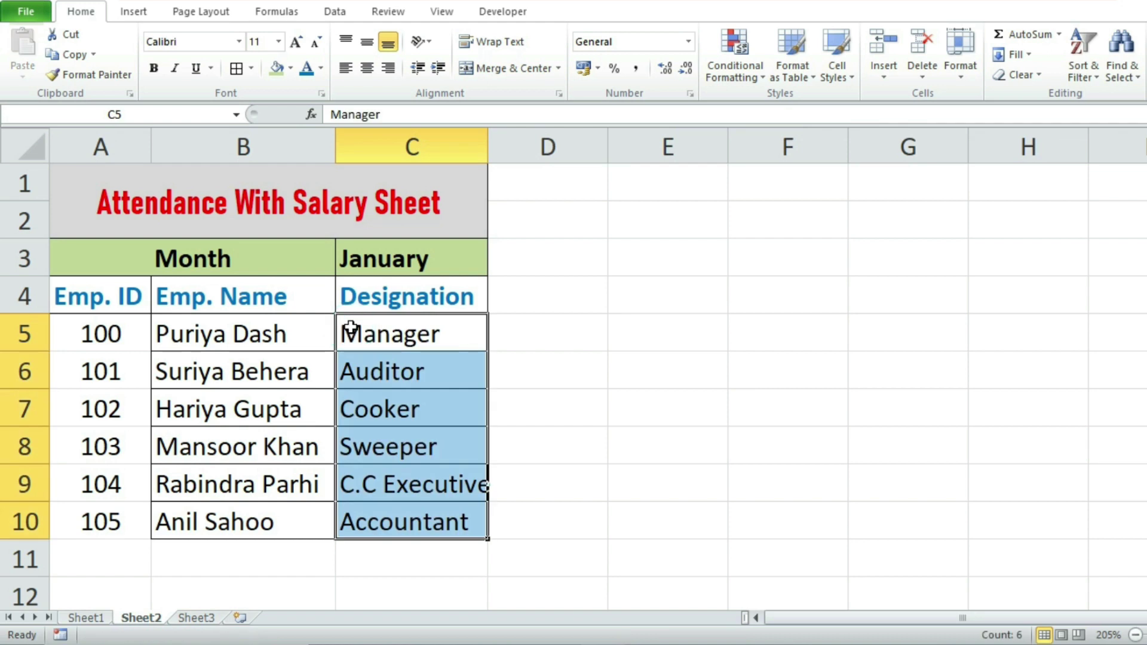
pyautogui.click(662, 273)
pyautogui.doubleClick(488, 146)
pyautogui.click(561, 308)
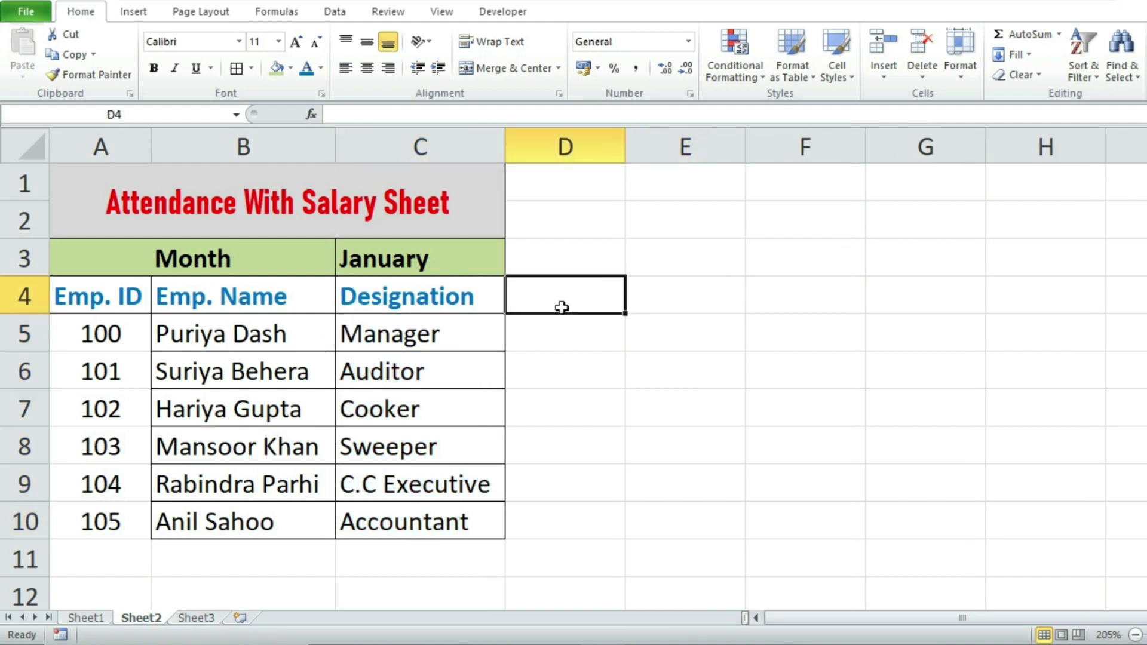
# Apply all borders to the employee IDs in A5:A10.
pyautogui.moveTo(98, 345); pyautogui.dragTo(102, 525)
pyautogui.click(241, 70)
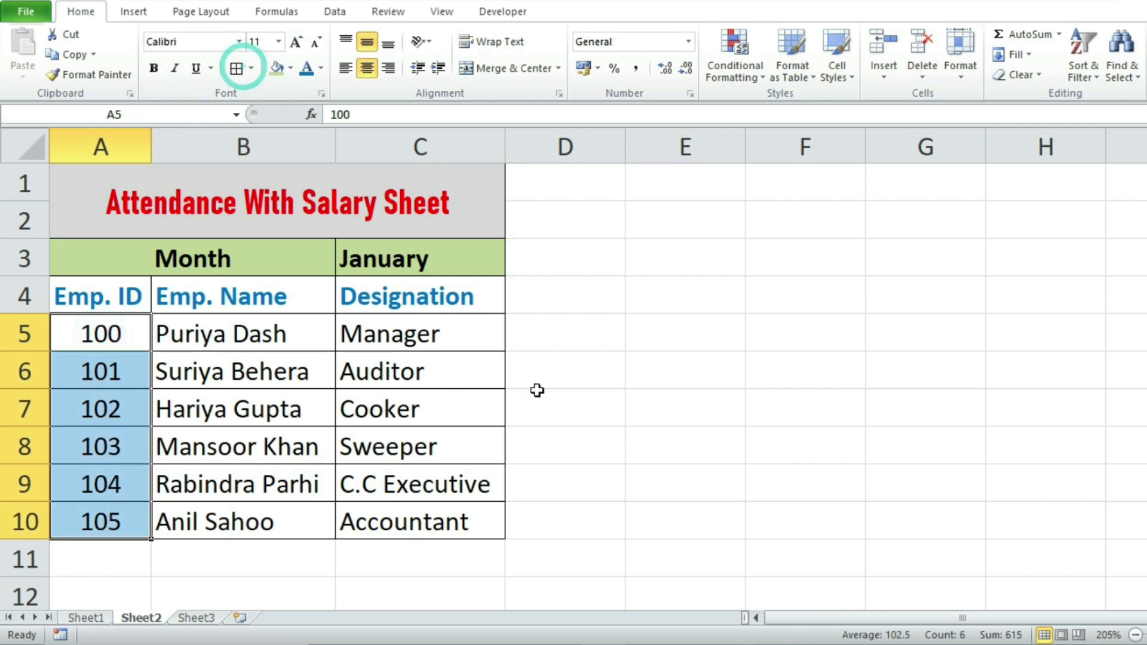
pyautogui.click(568, 381)
pyautogui.moveTo(123, 322); pyautogui.dragTo(436, 525)
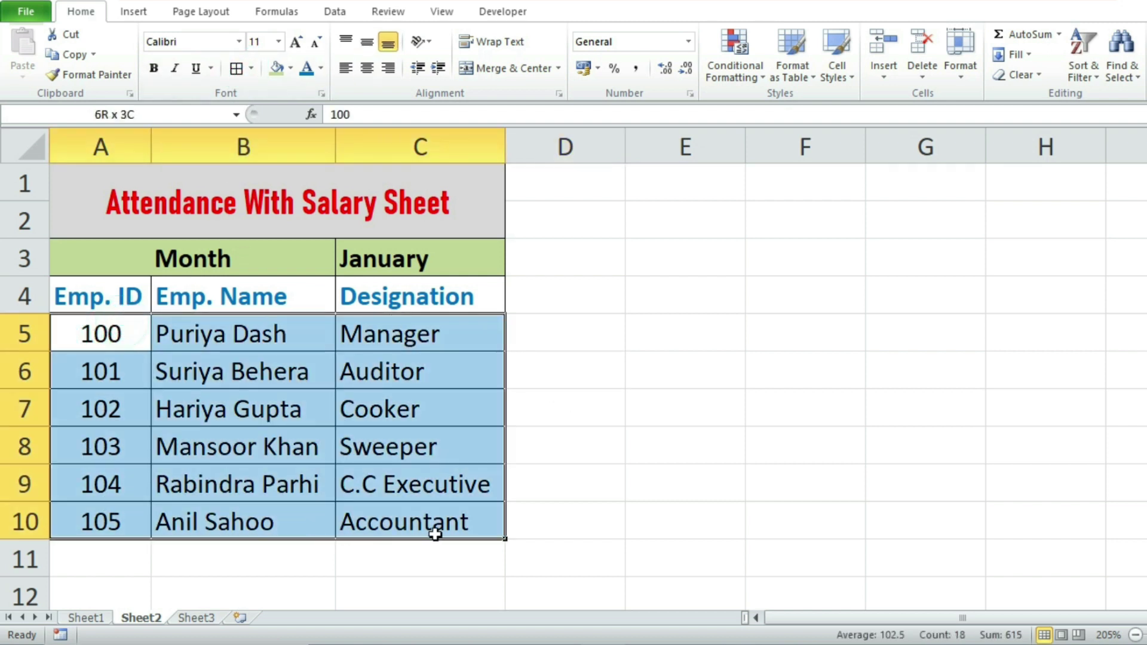
pyautogui.click(645, 395)
# Merge and center cells D1:F1.
pyautogui.click(609, 230)
pyautogui.moveTo(607, 185); pyautogui.dragTo(848, 184)
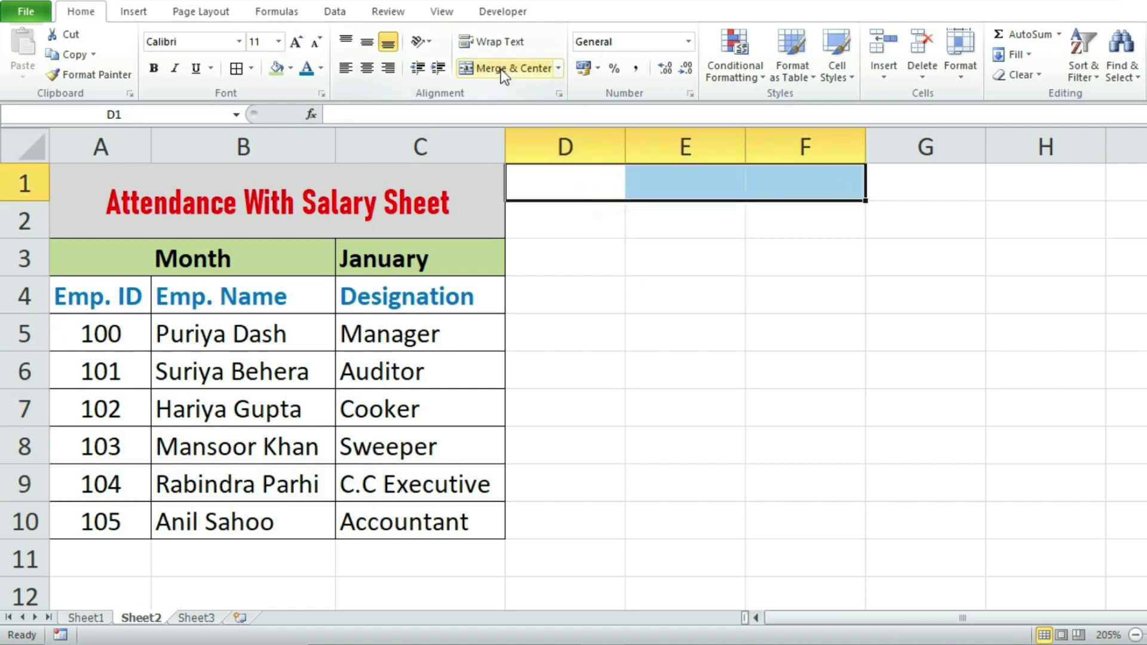
pyautogui.click(500, 69)
# Merge and center cells D2:F2, and split them again.
pyautogui.moveTo(553, 217); pyautogui.dragTo(768, 221)
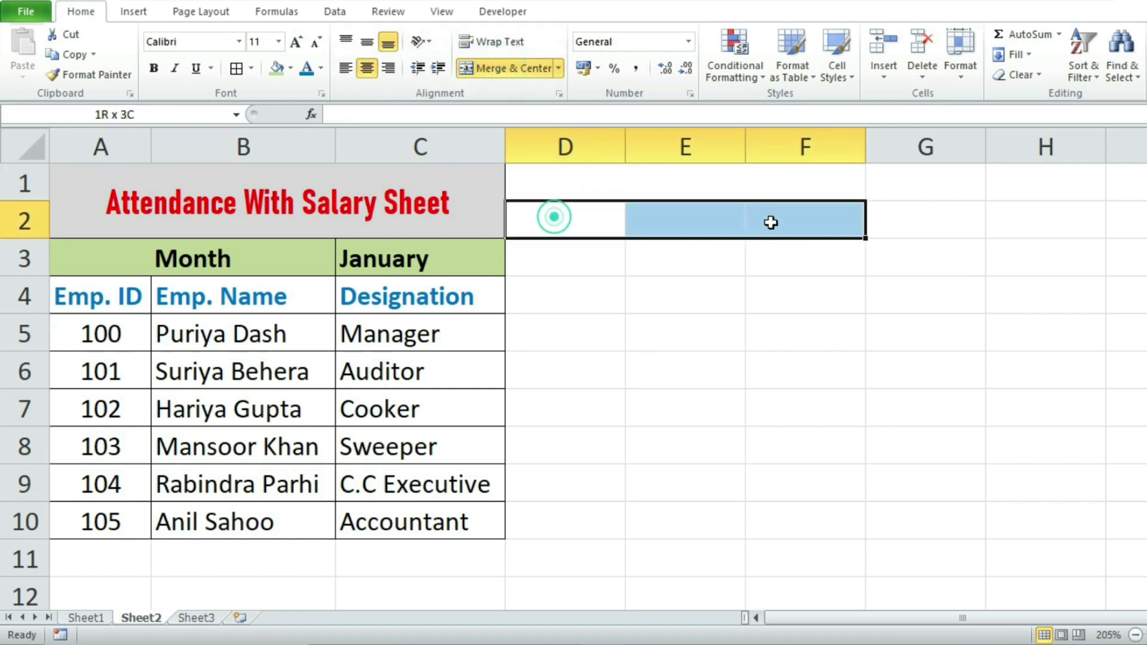
pyautogui.click(503, 69)
pyautogui.click(504, 71)
pyautogui.click(657, 194)
pyautogui.click(717, 284)
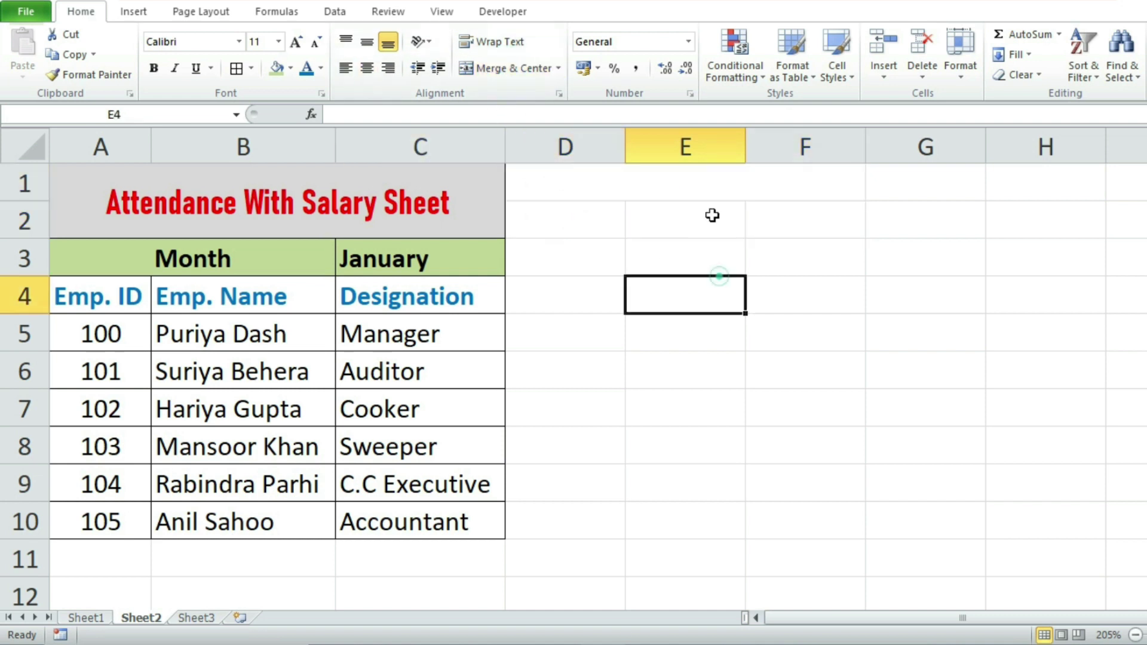
# Extend the merged D1:F1 cell down by one row with autofill so that D2:F2 is merged too.
pyautogui.click(702, 189)
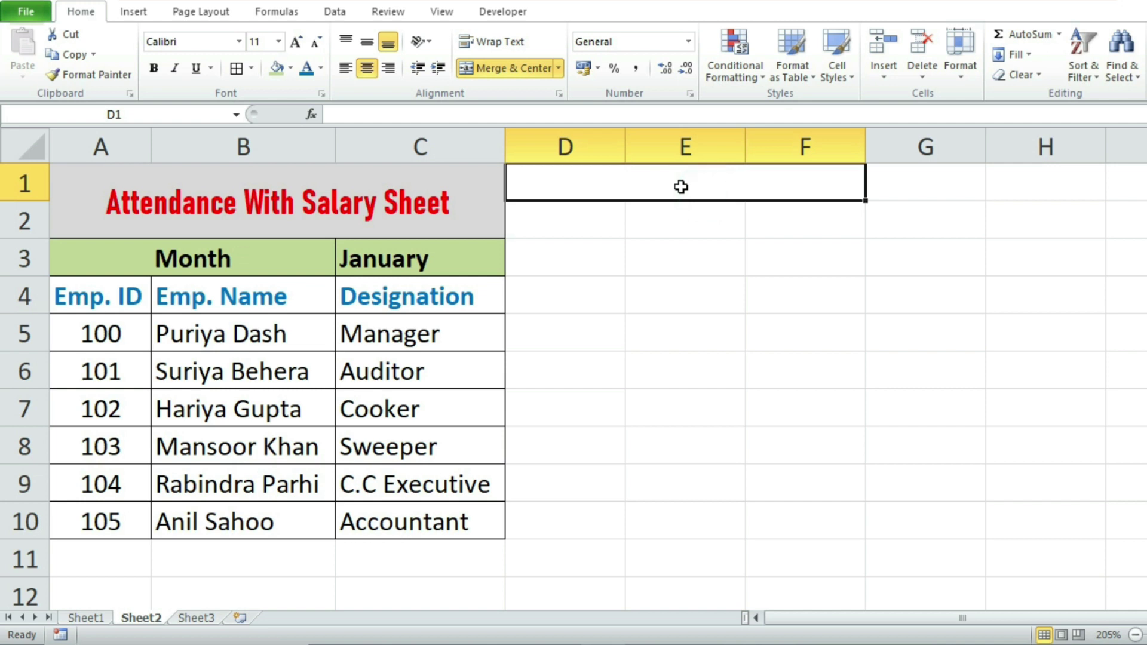
pyautogui.moveTo(867, 203); pyautogui.dragTo(866, 222)
pyautogui.click(809, 335)
pyautogui.click(709, 187)
pyautogui.click(698, 214)
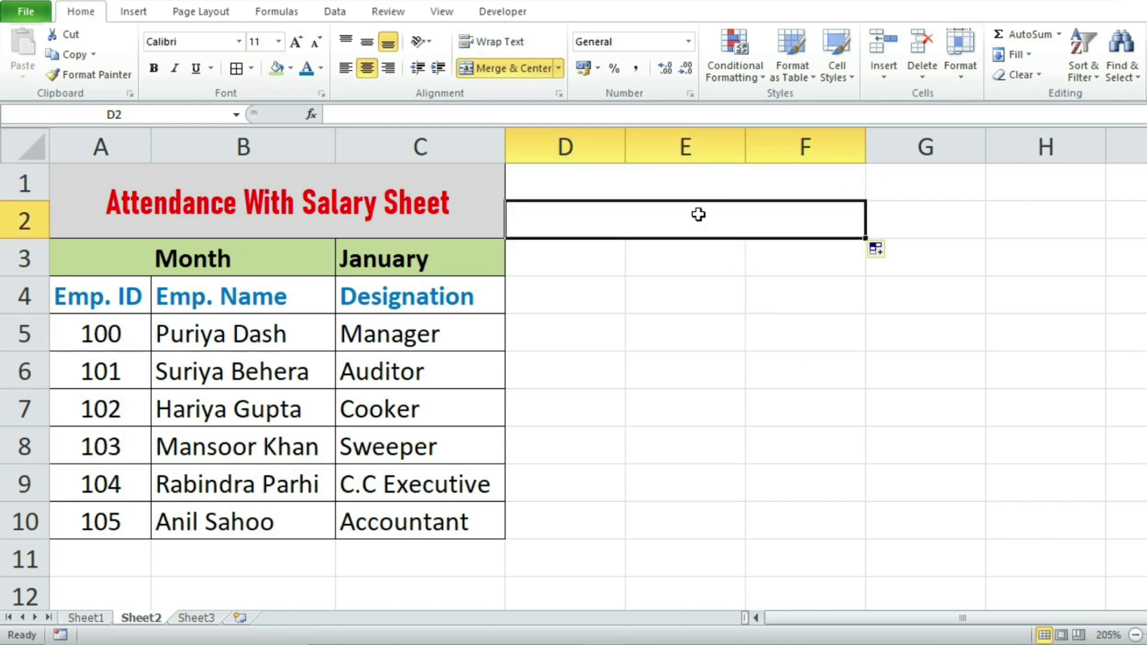
pyautogui.click(788, 296)
# Enter the heading Start Date in the merged cell D1.
pyautogui.click(757, 197)
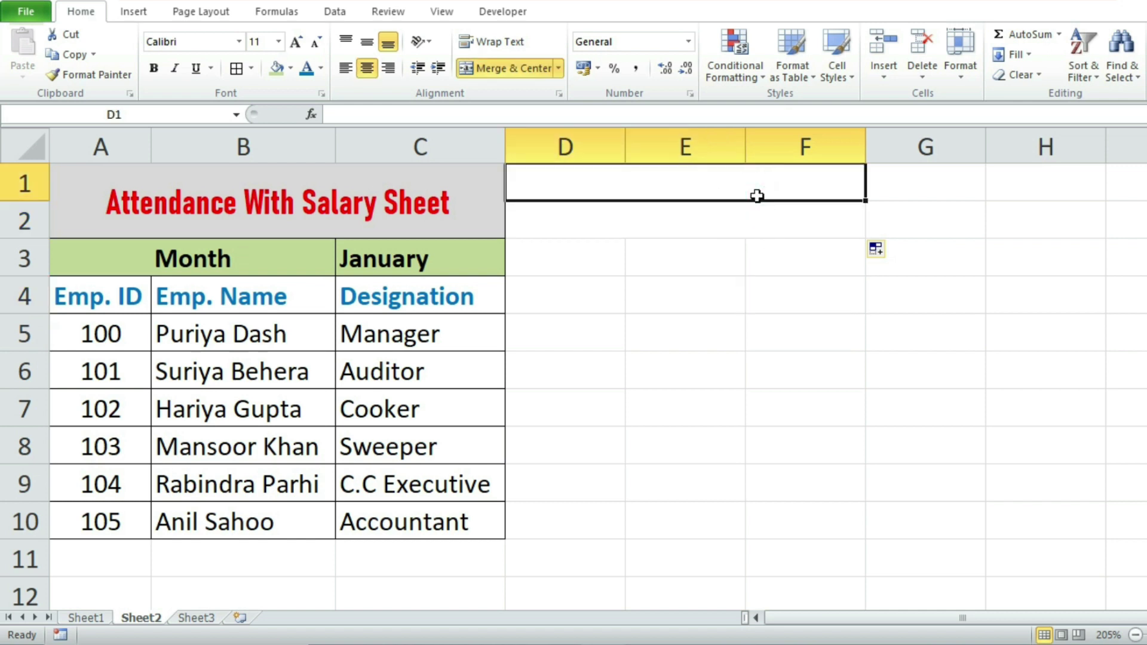
pyautogui.write('Staru')
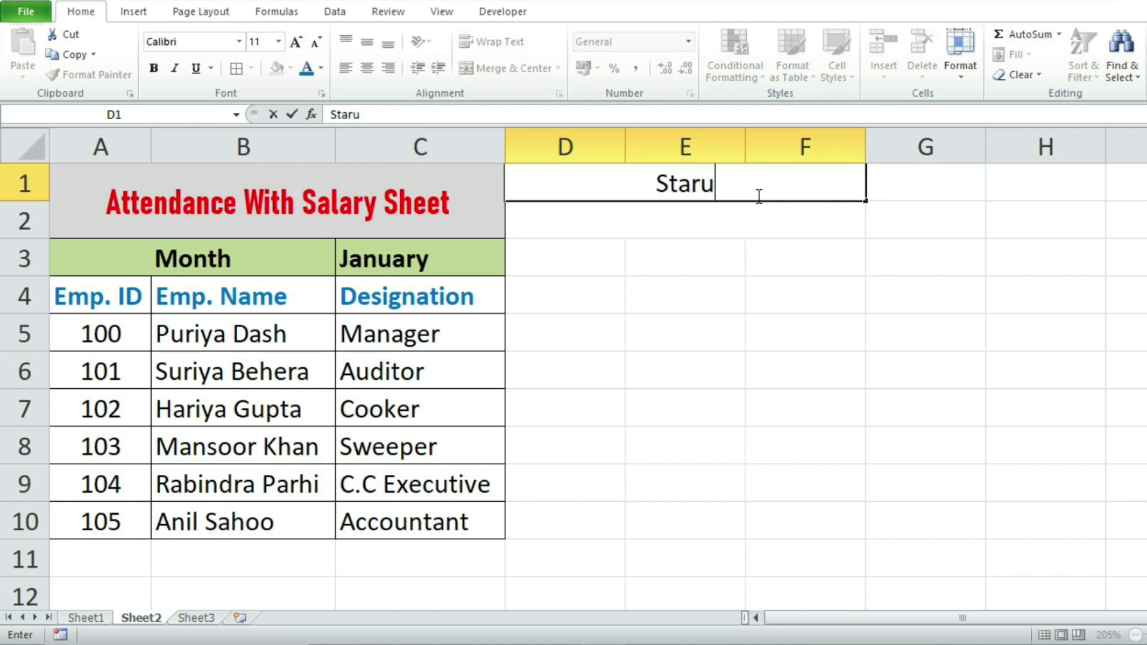
pyautogui.press('BackSpace')
pyautogui.write('t Dat')
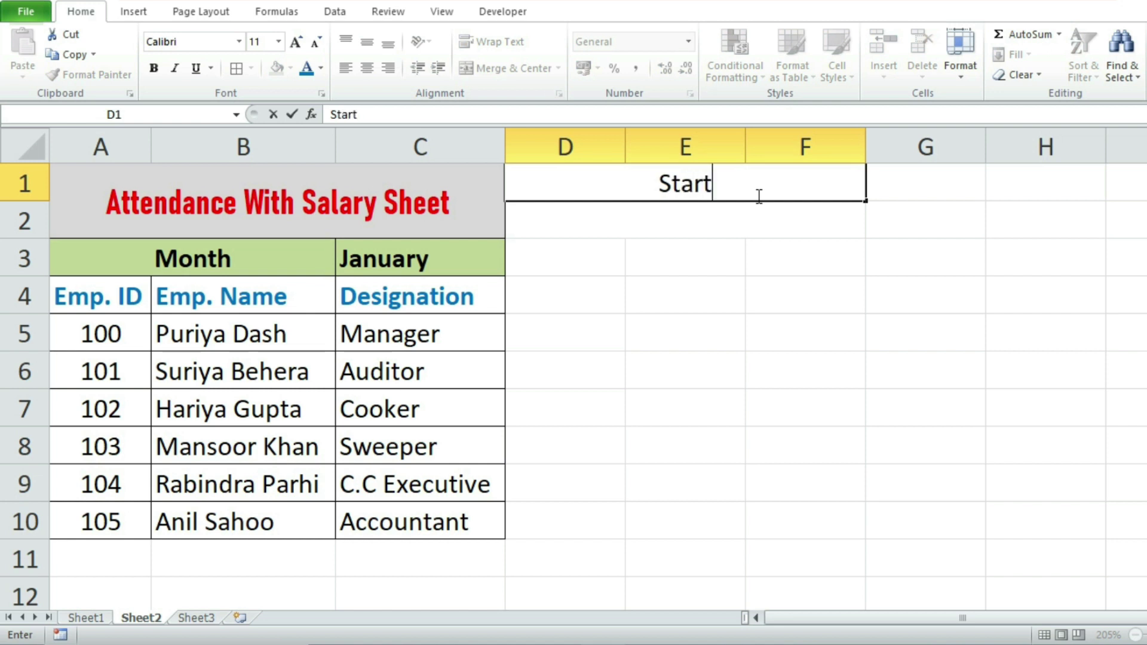
pyautogui.write('e')
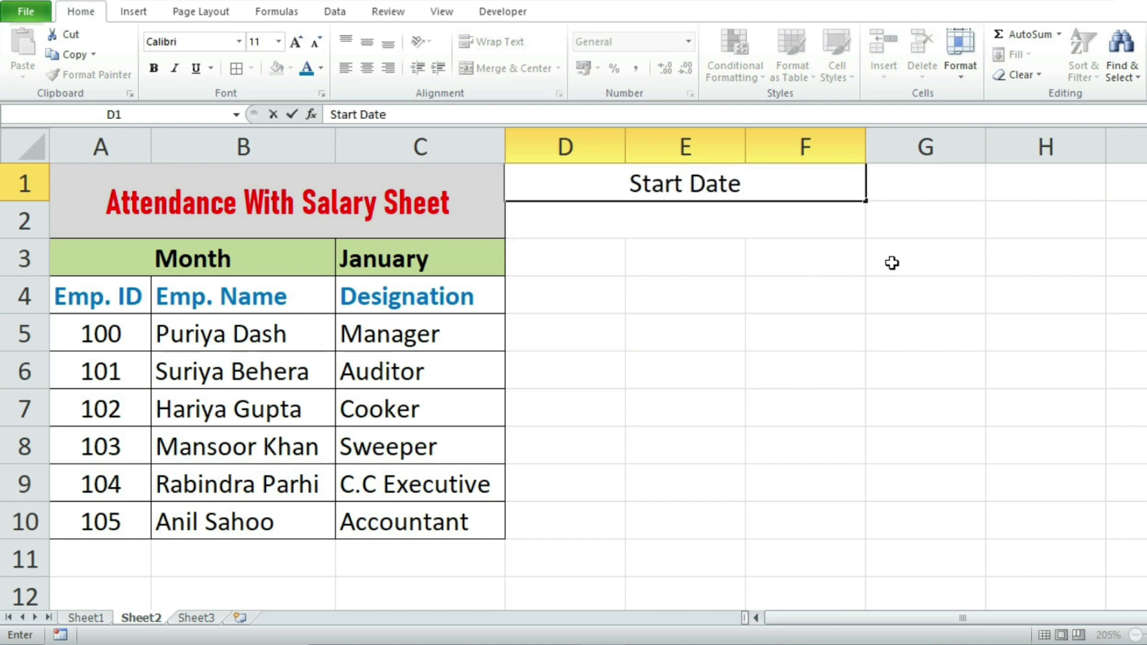
pyautogui.click(939, 184)
# Merge and center cells G1:I1, and autofill the merge down to G2:I2.
pyautogui.moveTo(939, 185); pyautogui.dragTo(1115, 184)
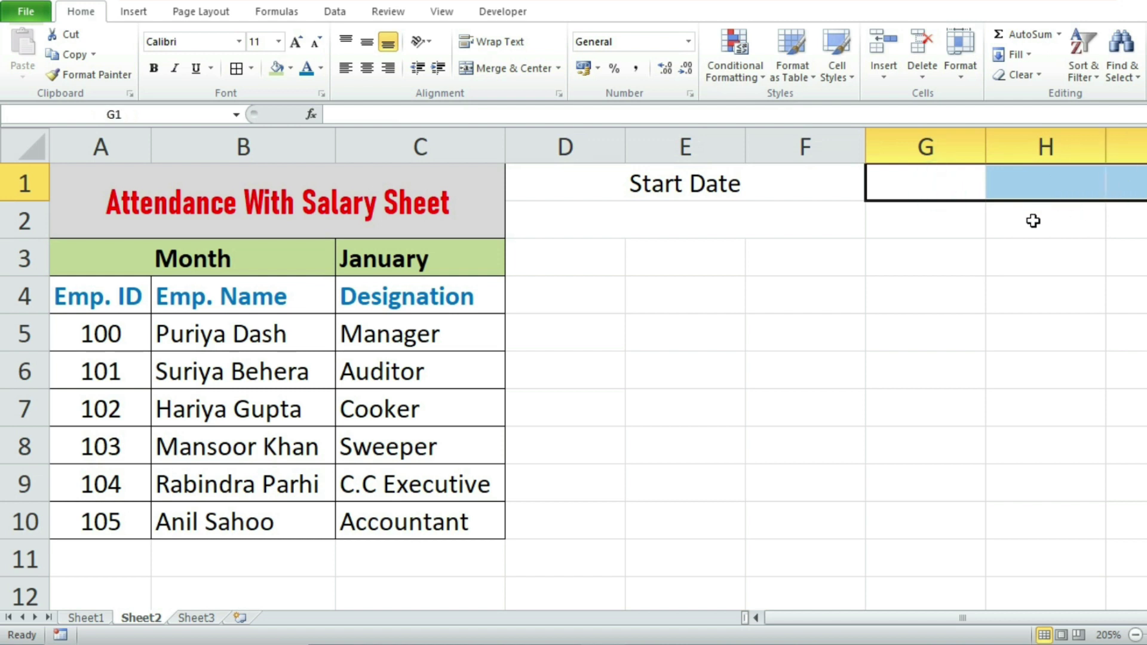
pyautogui.scroll(-2, 1033, 221)
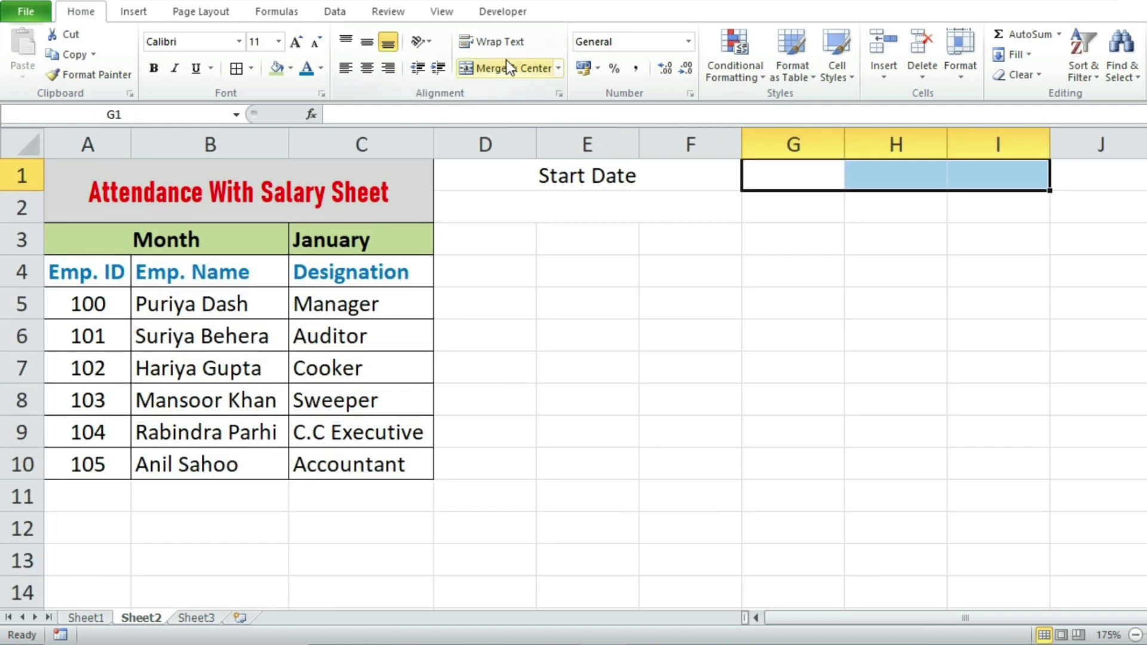
pyautogui.click(507, 62)
pyautogui.moveTo(1050, 191); pyautogui.dragTo(1051, 220)
pyautogui.click(882, 335)
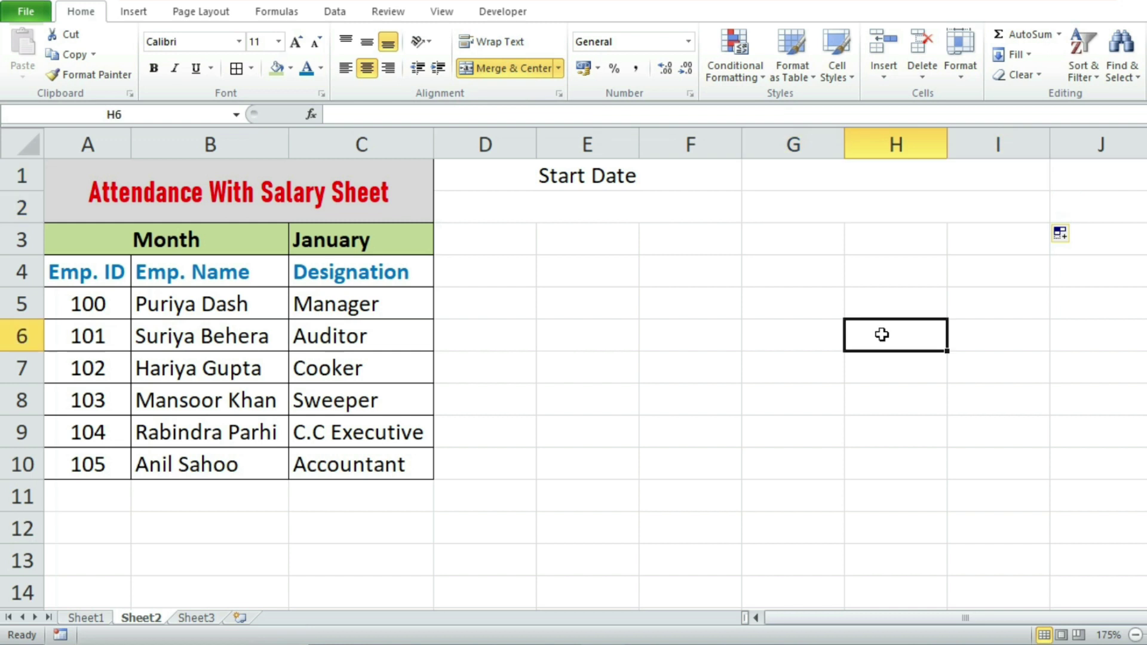
# Enter the heading Last Date in the merged cell G1.
pyautogui.click(896, 180)
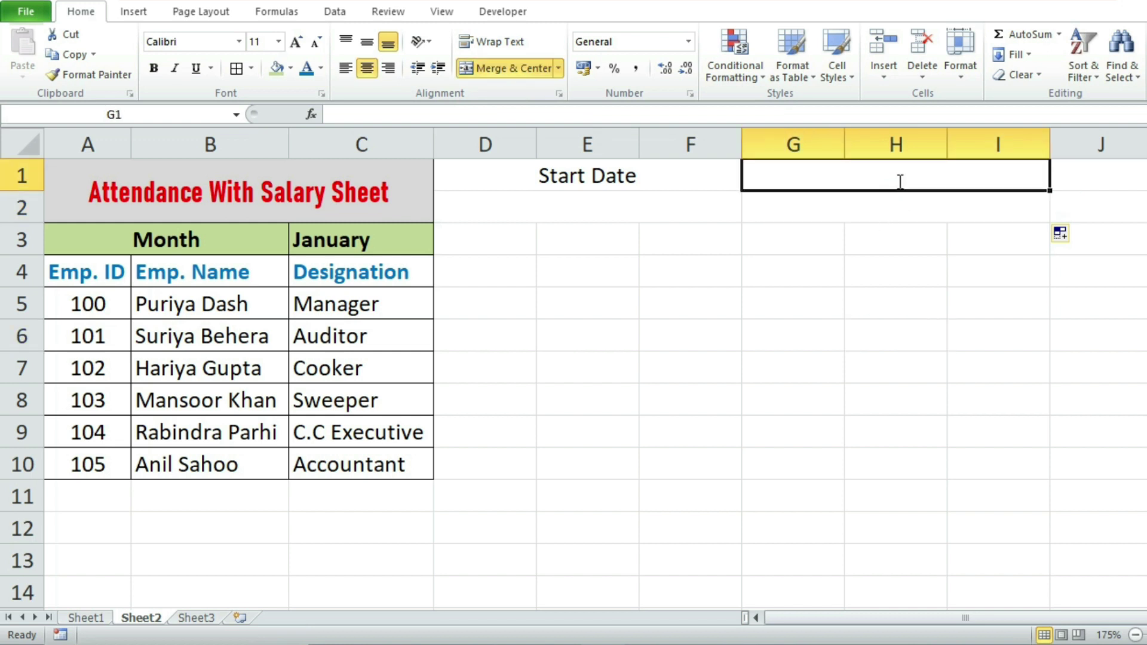
pyautogui.write('E')
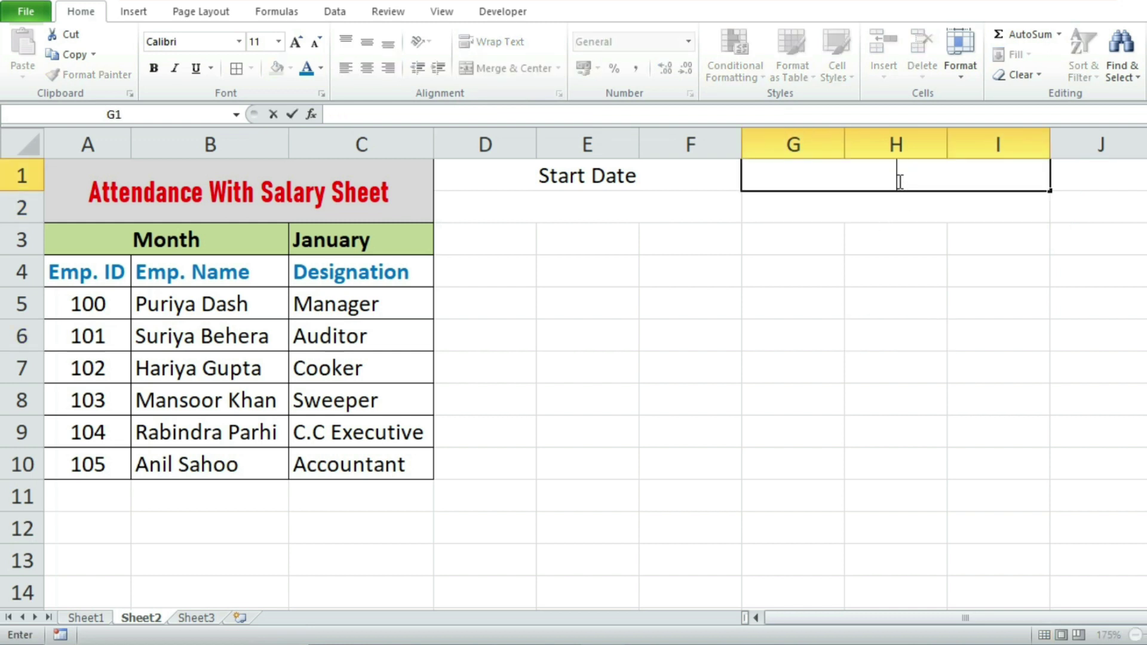
pyautogui.write('ast Date')
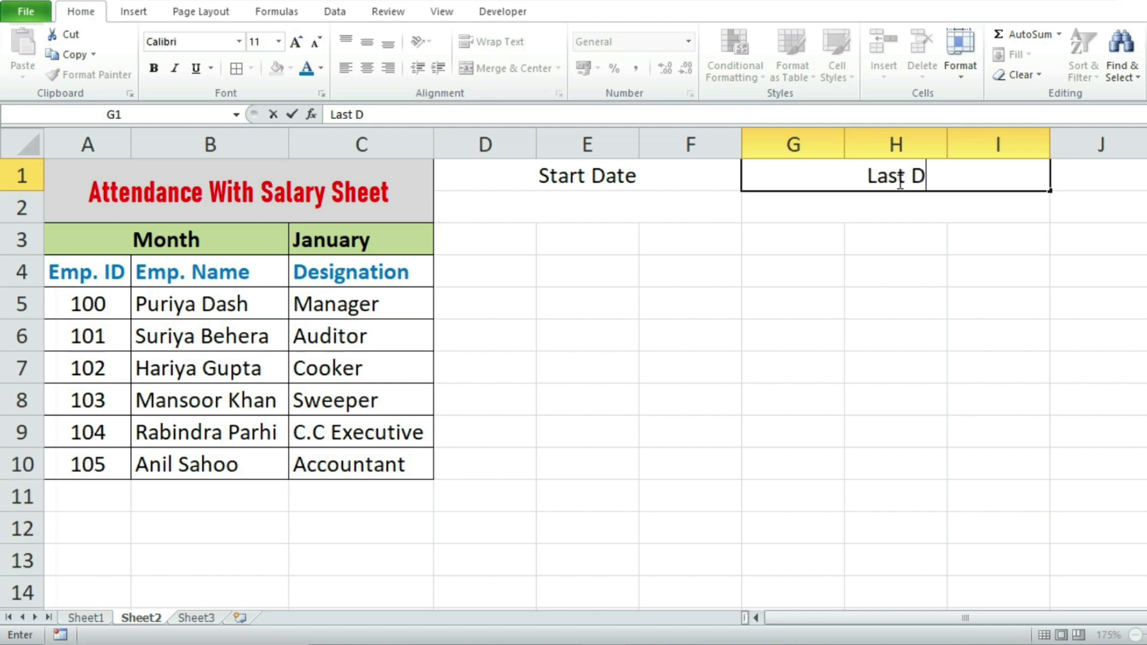
pyautogui.click(935, 301)
# Apply all borders to D1:I2 and make the Start Date and Last Date headings bold.
pyautogui.moveTo(651, 179); pyautogui.dragTo(822, 197)
pyautogui.click(234, 68)
pyautogui.moveTo(634, 179); pyautogui.dragTo(845, 179)
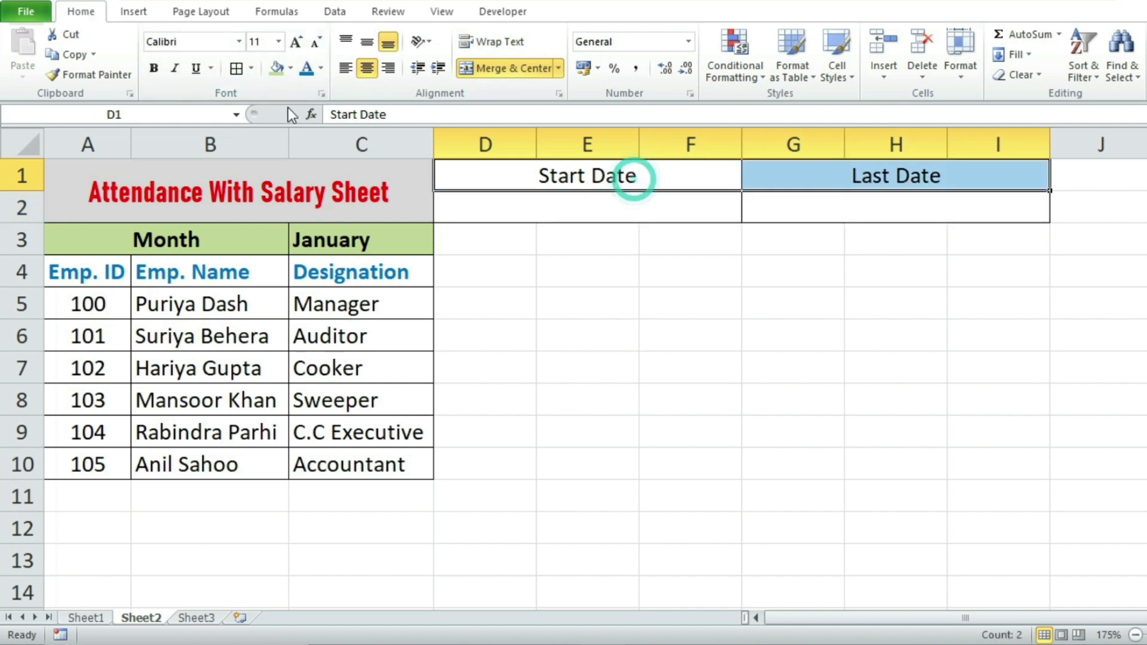
pyautogui.click(153, 68)
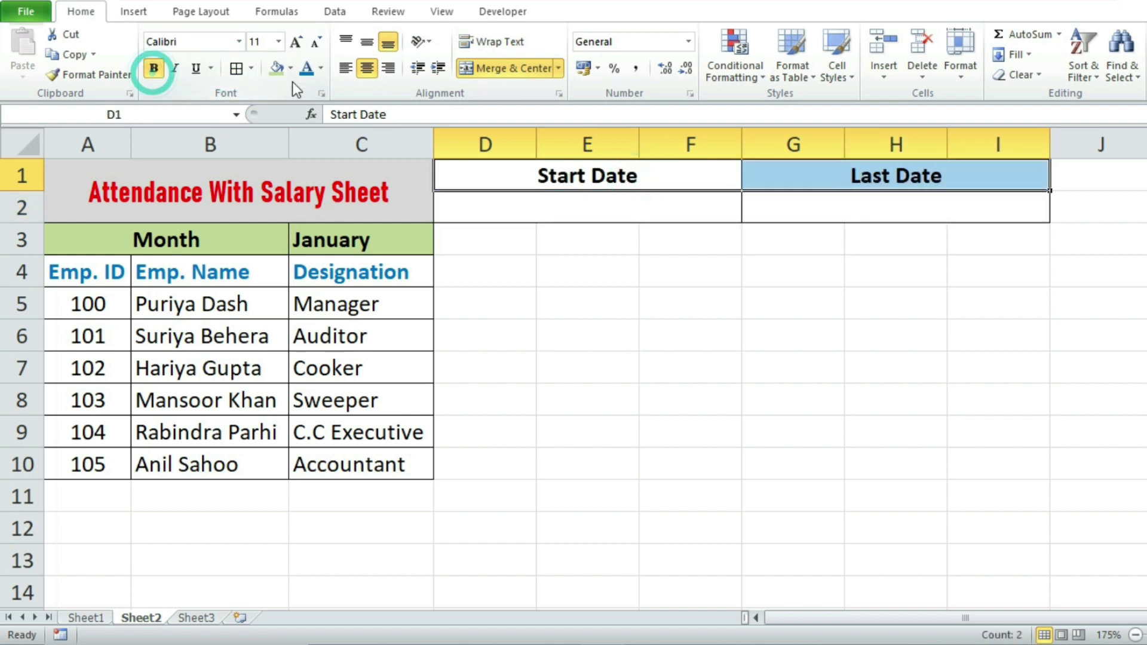
# Change the font color of the Start Date and Last Date headings to the standard blue.
pyautogui.click(321, 68)
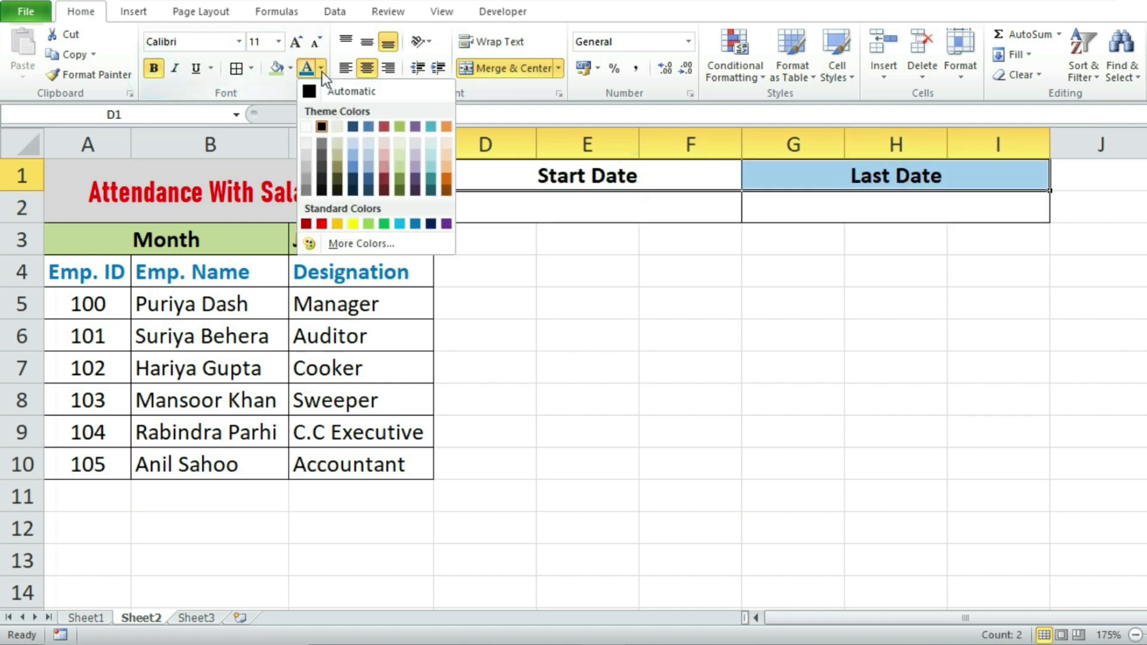
pyautogui.click(415, 224)
pyautogui.click(577, 301)
pyautogui.click(575, 210)
pyautogui.click(576, 259)
pyautogui.click(575, 211)
pyautogui.click(575, 211)
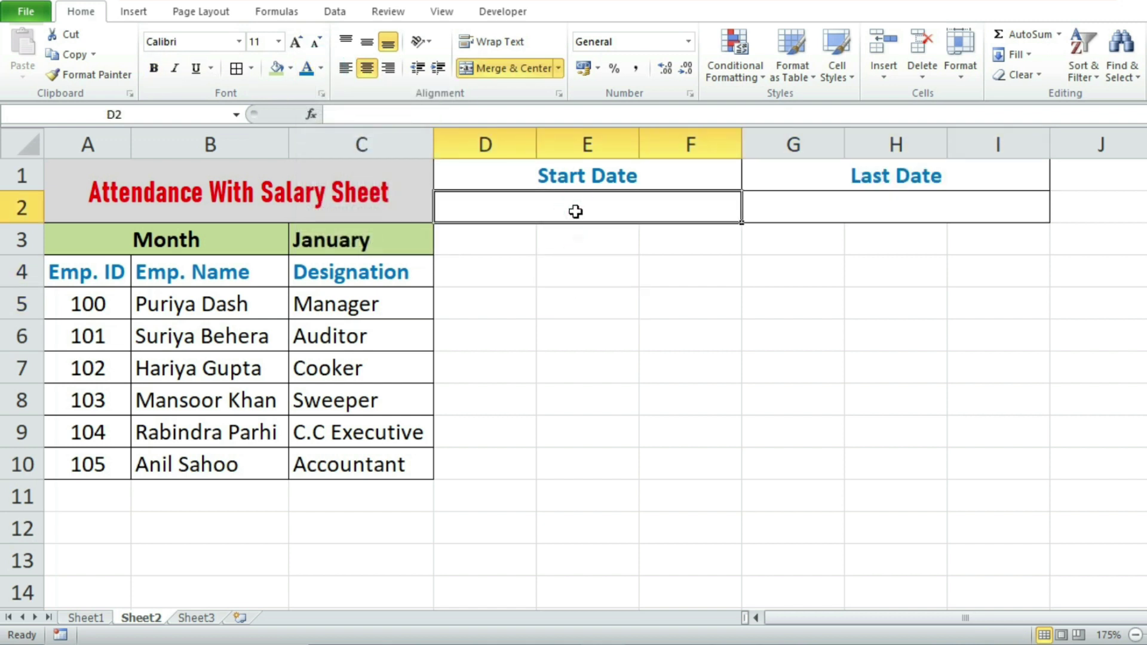
pyautogui.click(575, 211)
# Merge and center cells J1:K1 and enter the heading Financial Year.
pyautogui.click(1101, 177)
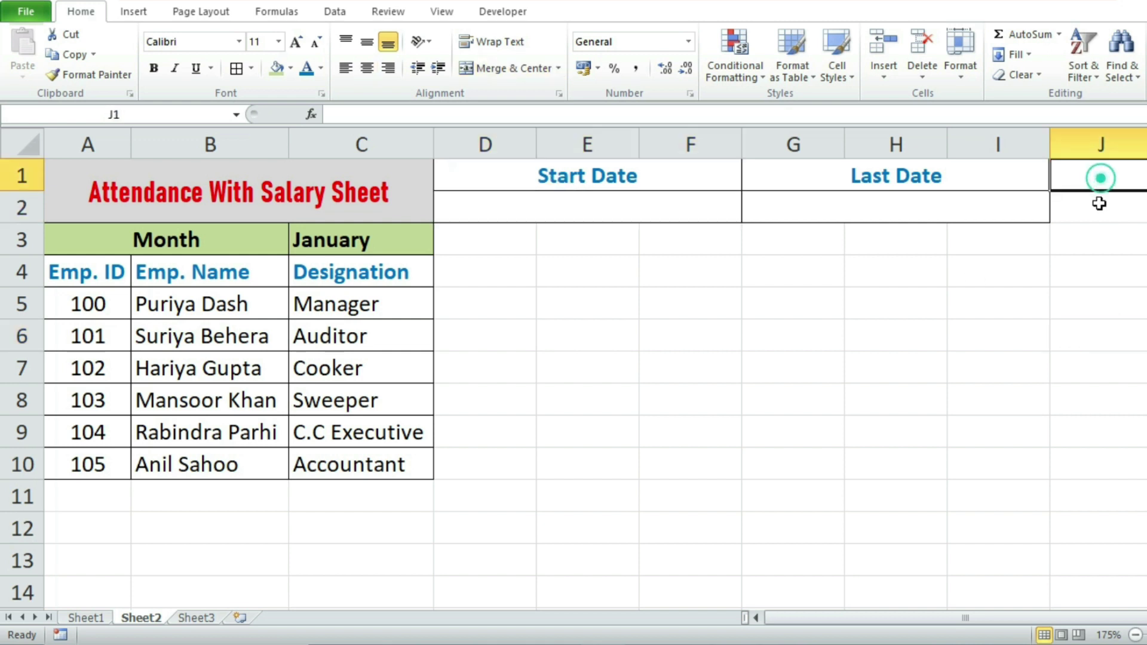
pyautogui.scroll(-2, 1099, 203)
pyautogui.moveTo(928, 169); pyautogui.dragTo(995, 167)
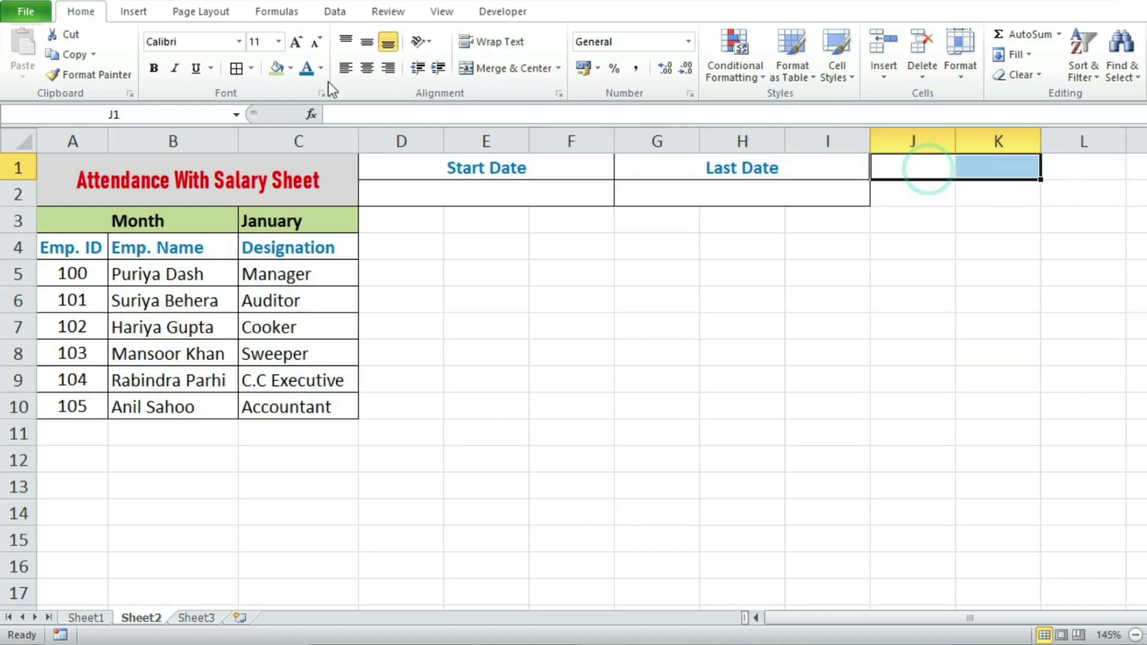
pyautogui.click(501, 68)
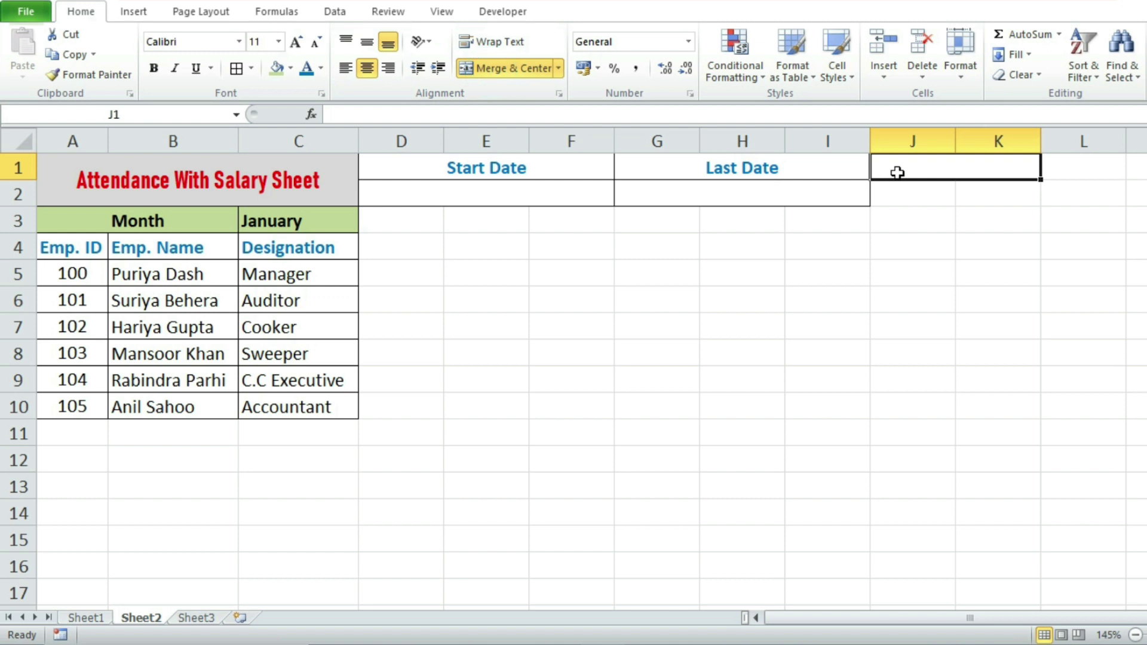
pyautogui.write('Financ')
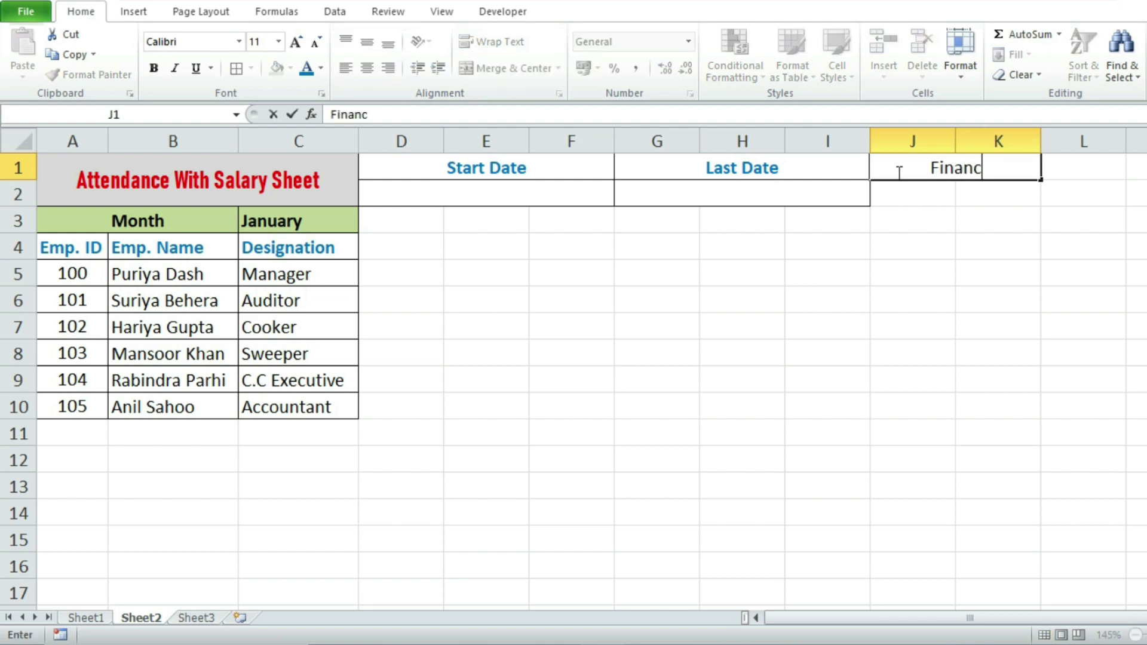
pyautogui.write('ial Year')
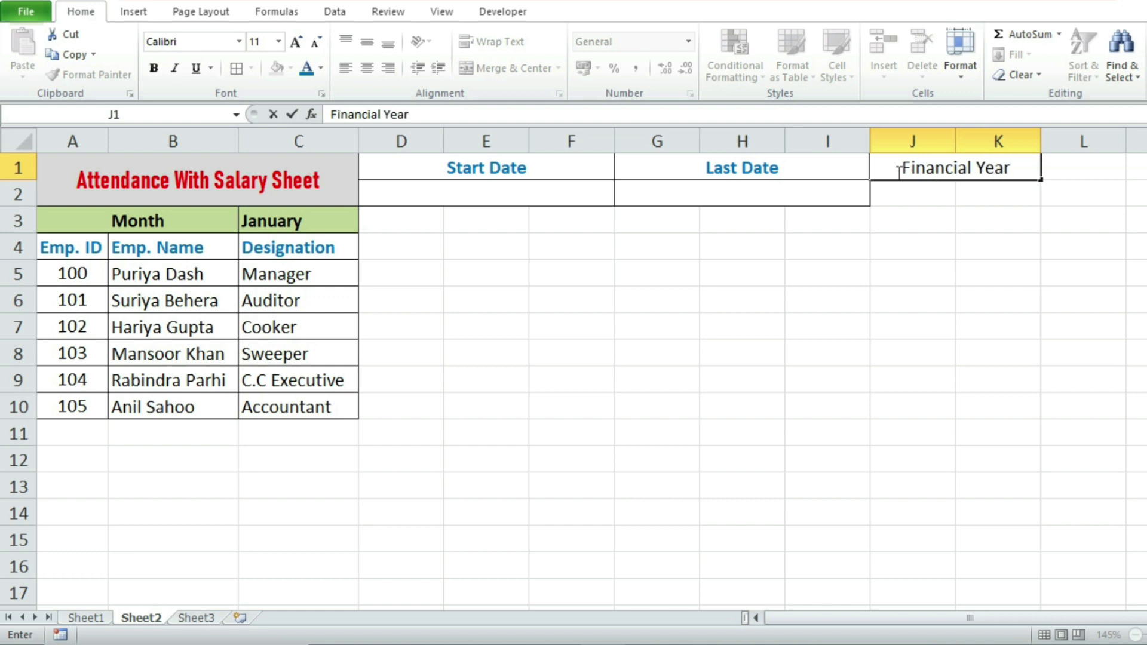
pyautogui.click(1014, 227)
# Copy the Last Date heading's formatting onto the Financial Year heading with Format Painter.
pyautogui.click(824, 164)
pyautogui.click(116, 70)
pyautogui.click(921, 165)
pyautogui.click(913, 220)
# Copy the formatting of the empty cell under Last Date onto J2 with Format Painter.
pyautogui.click(825, 200)
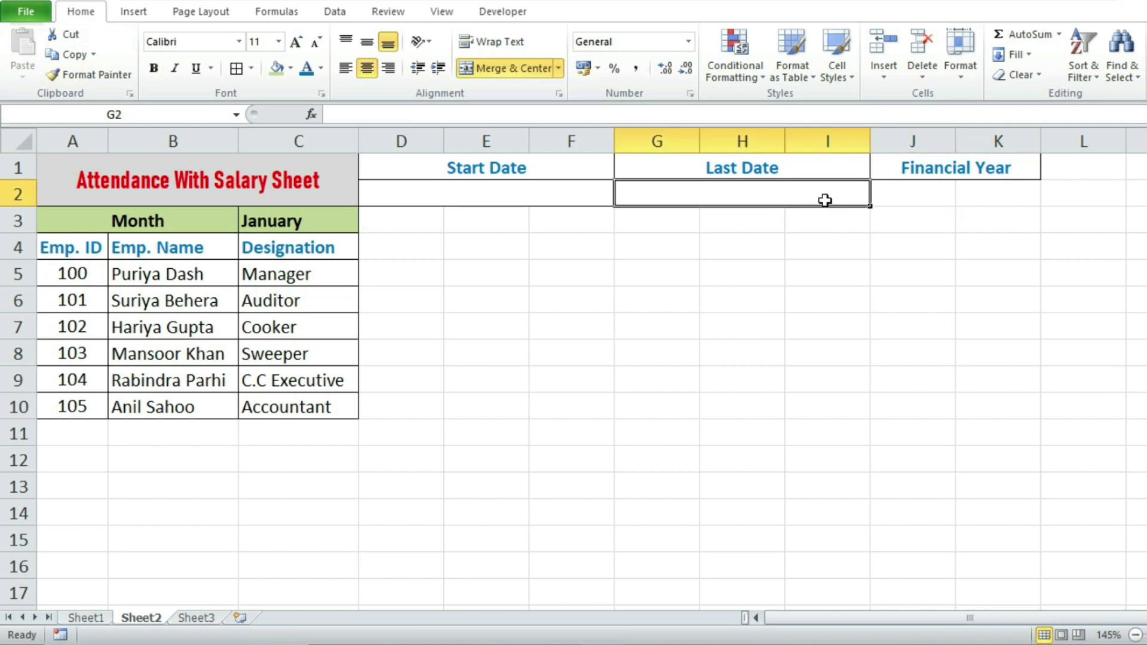
pyautogui.click(94, 75)
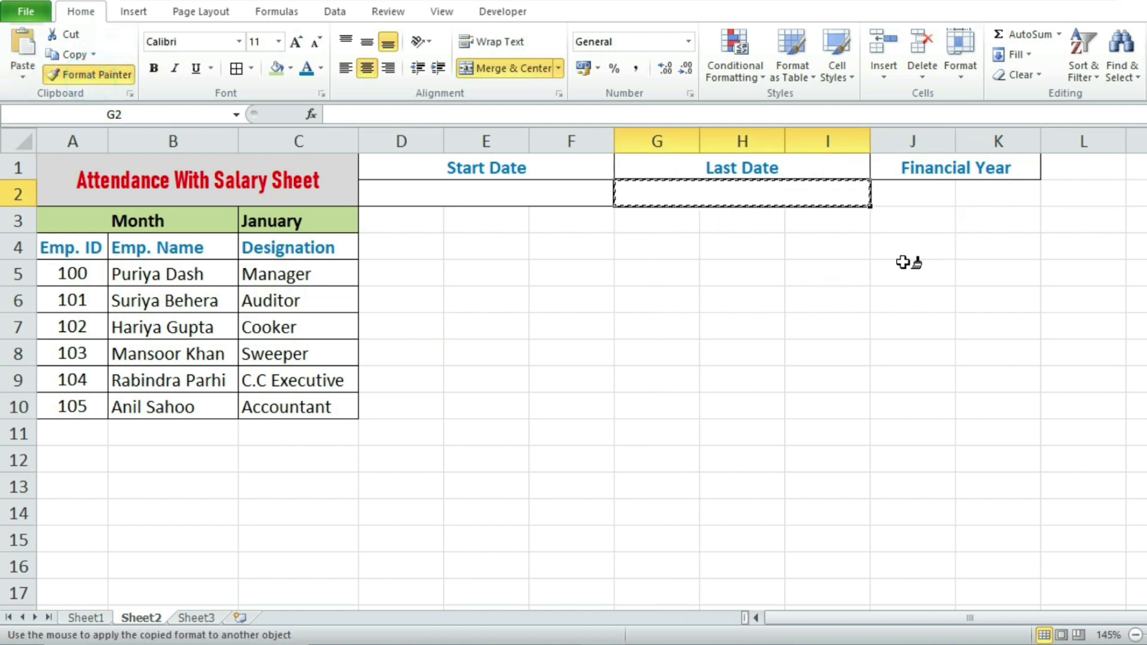
pyautogui.click(932, 192)
pyautogui.click(1008, 270)
pyautogui.click(1015, 193)
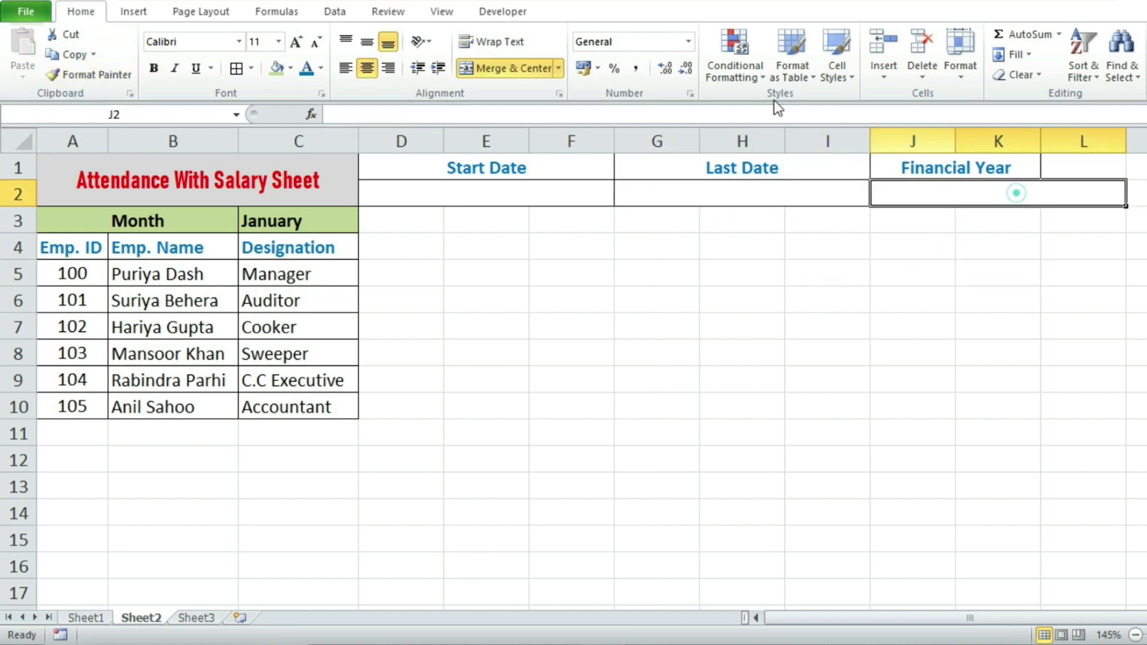
# Unmerge J2:L2, and merge and center only J2:K2 under the Financial Year heading.
pyautogui.click(523, 68)
pyautogui.click(819, 360)
pyautogui.moveTo(926, 192); pyautogui.dragTo(1004, 192)
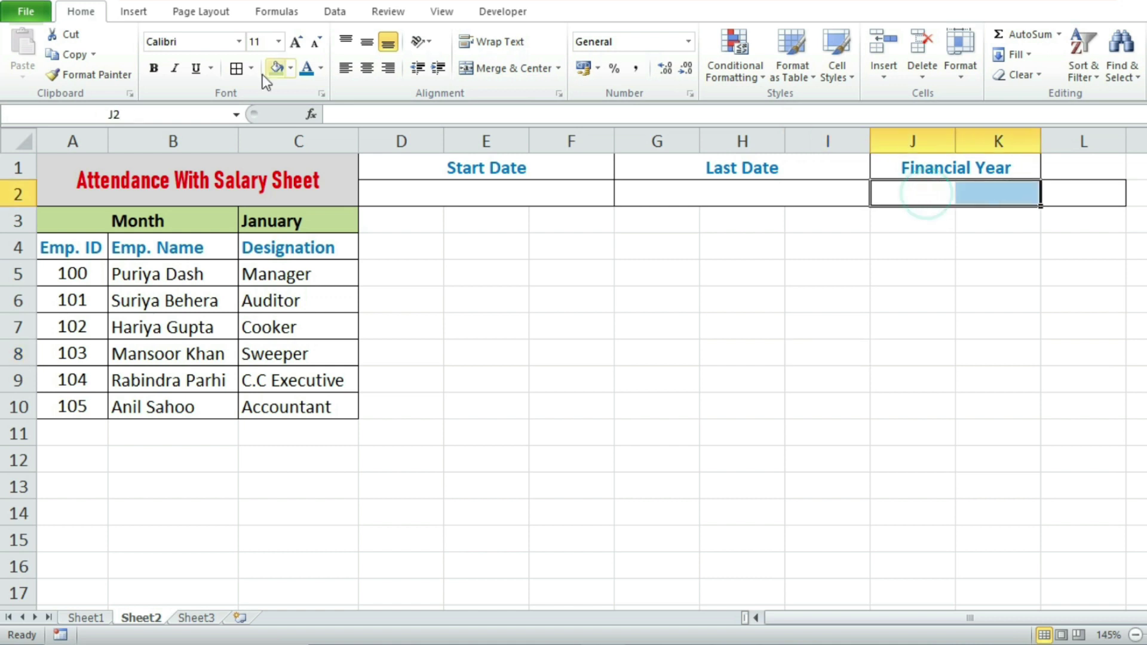
pyautogui.click(505, 66)
# Clear all contents and formatting from cells L2:L3.
pyautogui.moveTo(1065, 369); pyautogui.dragTo(1067, 359)
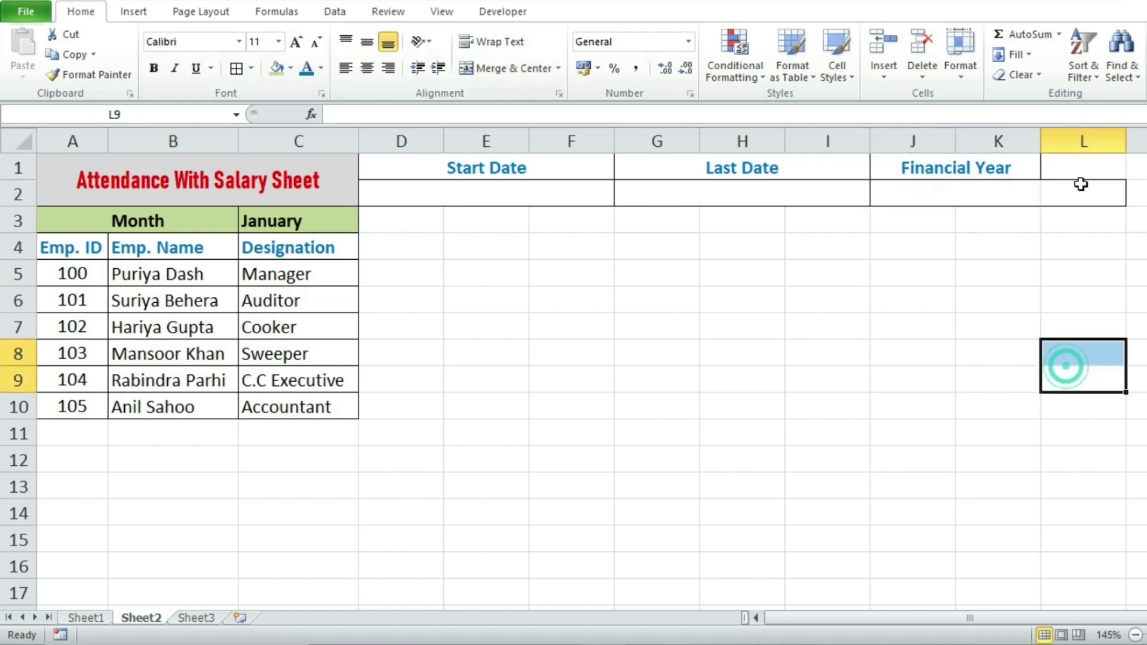
pyautogui.moveTo(1081, 184); pyautogui.dragTo(1083, 212)
pyautogui.click(1036, 75)
pyautogui.click(1052, 95)
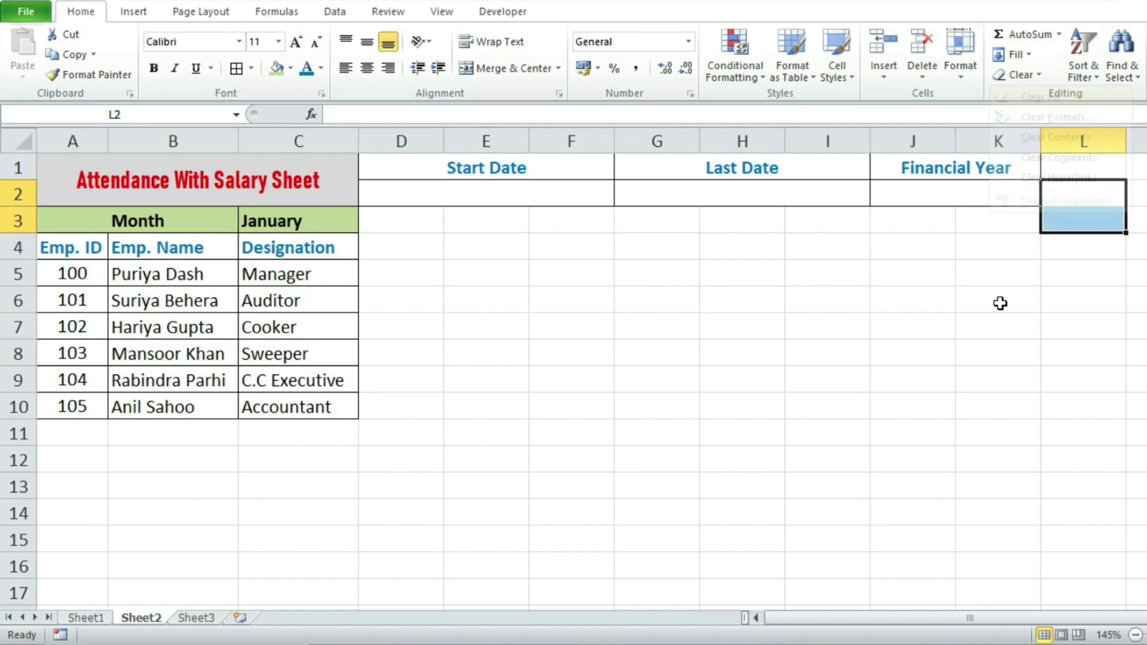
pyautogui.click(998, 303)
# Enter 2023 as the financial year in the merged cell J2.
pyautogui.click(983, 198)
pyautogui.moveTo(759, 428); pyautogui.dragTo(770, 412)
pyautogui.click(904, 188)
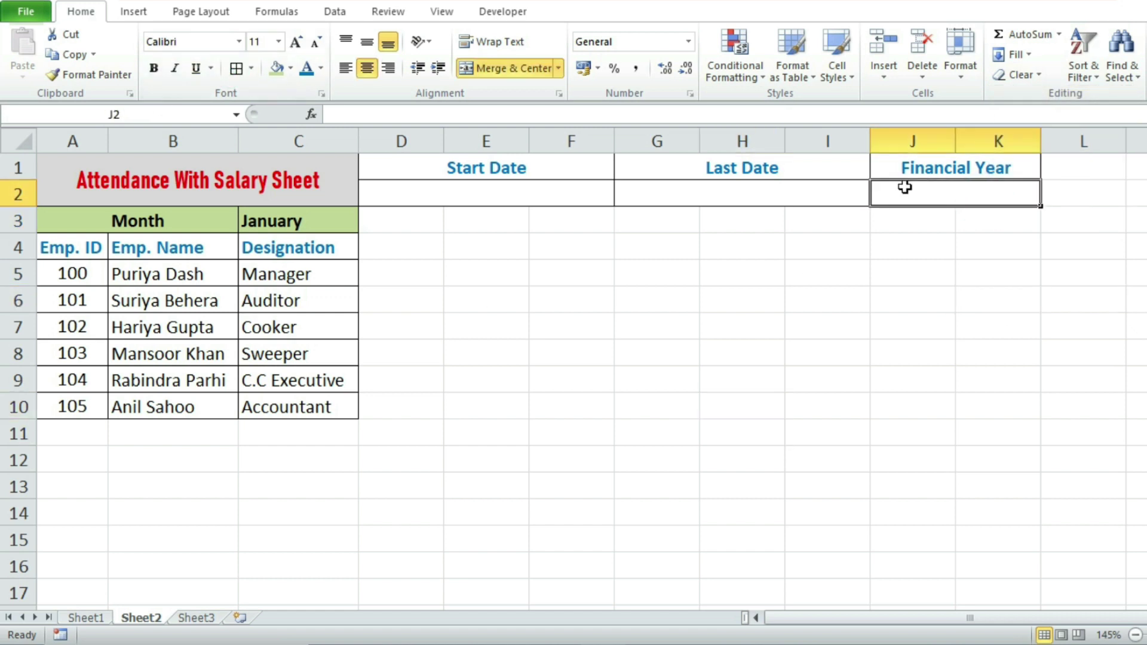
pyautogui.write('2023-')
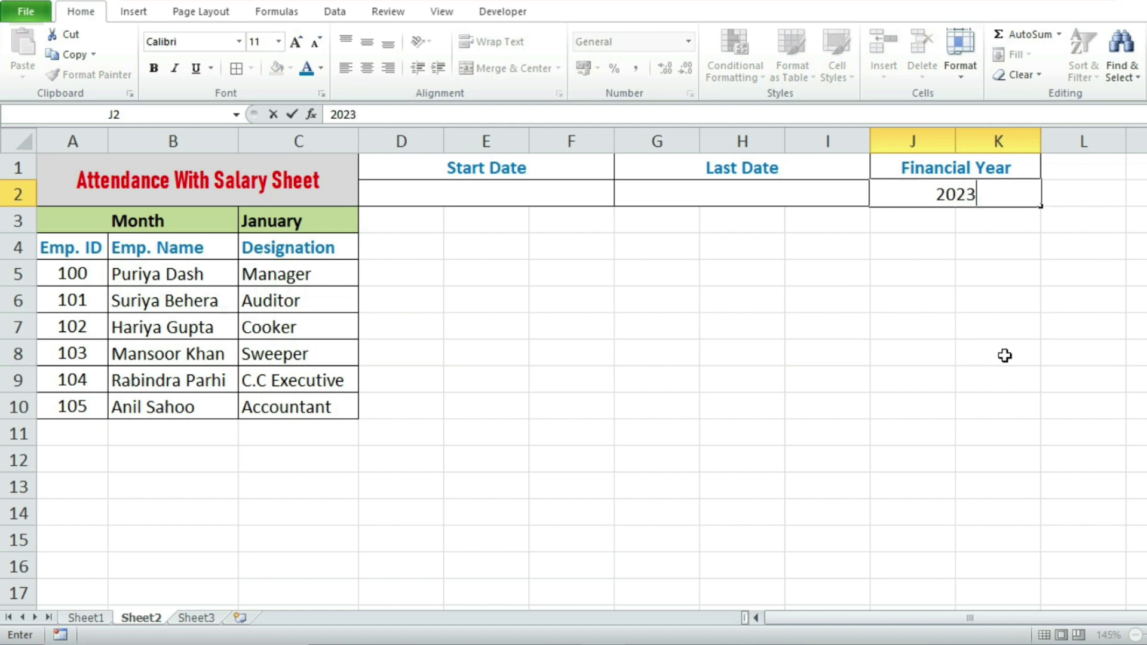
pyautogui.click(786, 297)
pyautogui.click(423, 199)
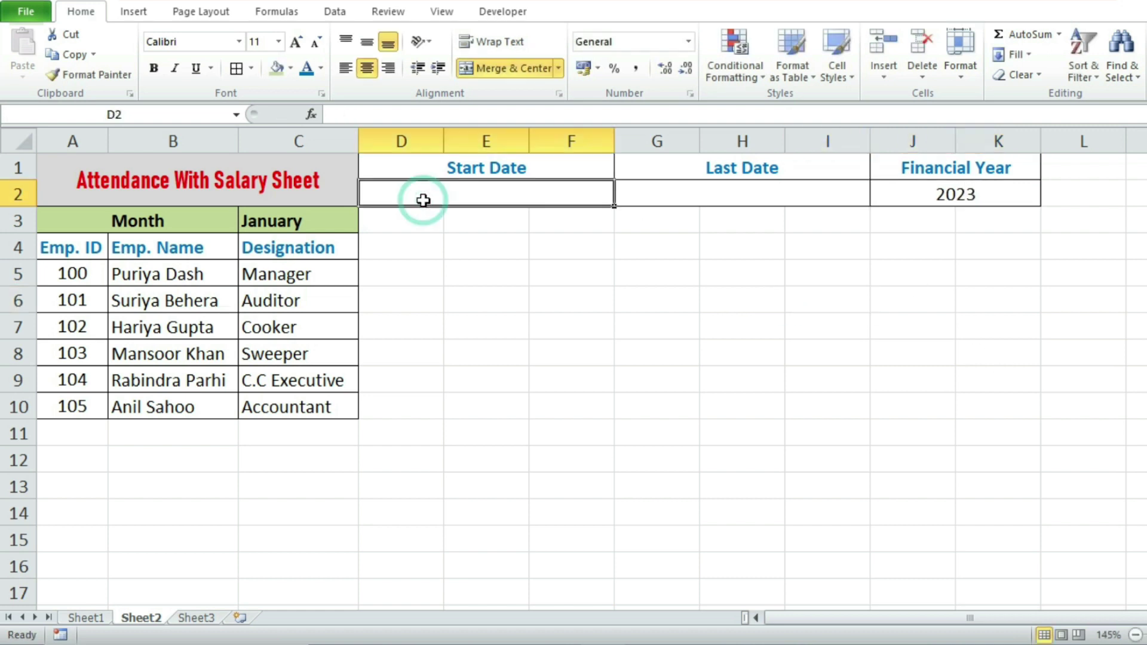
pyautogui.write('=')
pyautogui.click(504, 239)
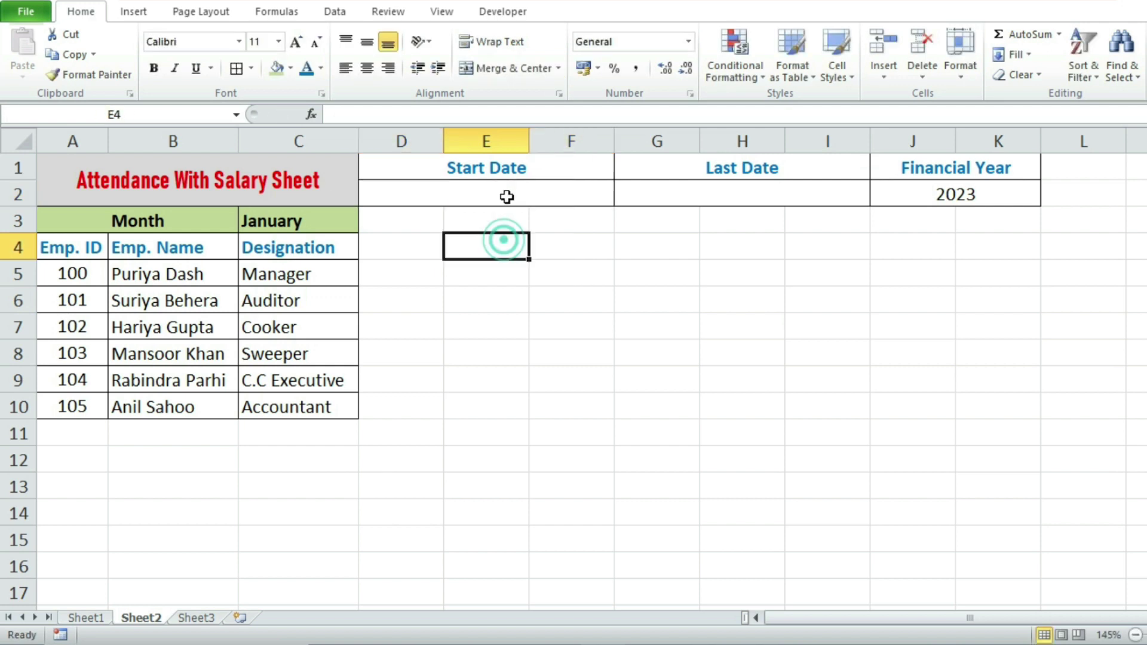
pyautogui.click(507, 197)
pyautogui.click(515, 213)
# Enter the formula =DATEVALUE("1"&C3&J2) in D2, under the Start Date heading.
pyautogui.click(515, 193)
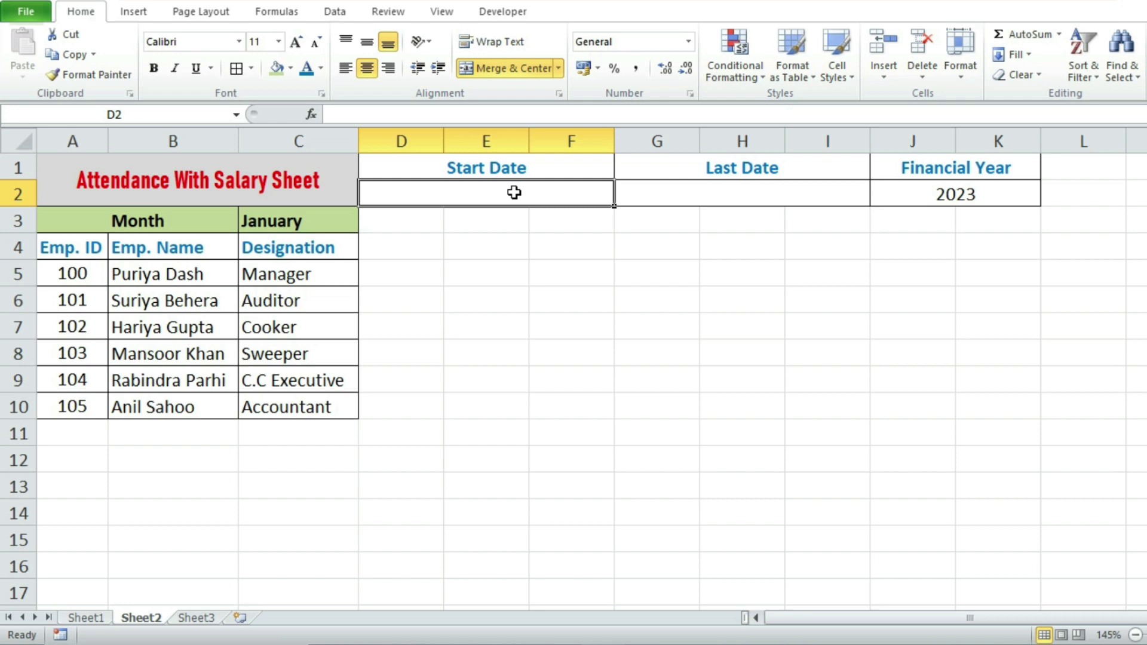
pyautogui.write('=')
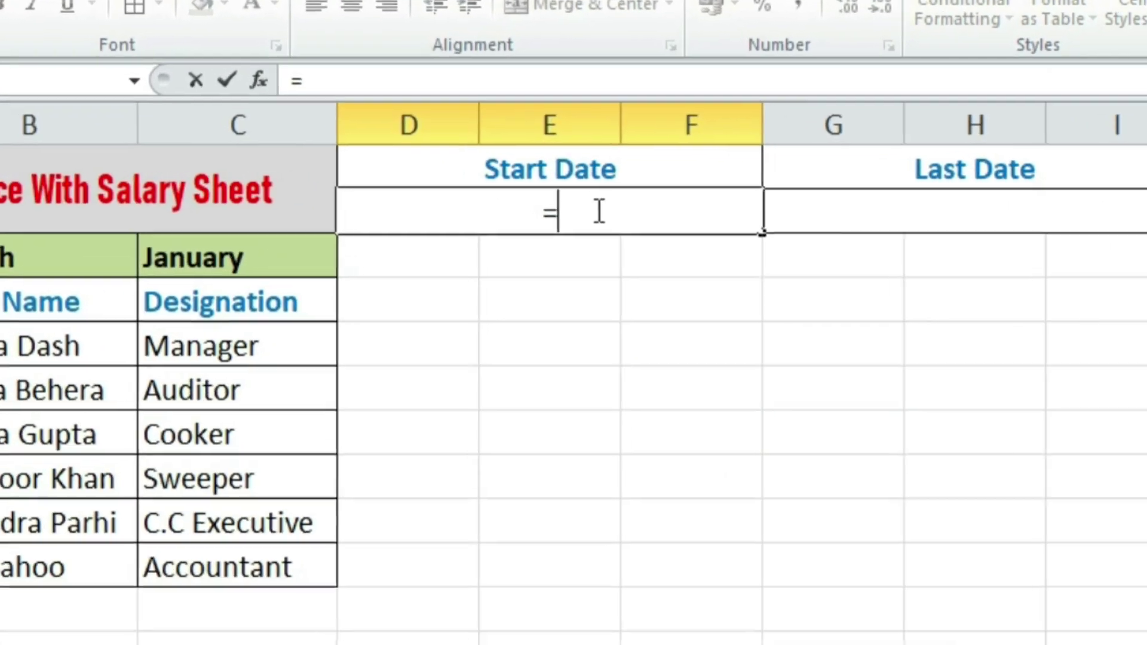
pyautogui.write('datevalue')
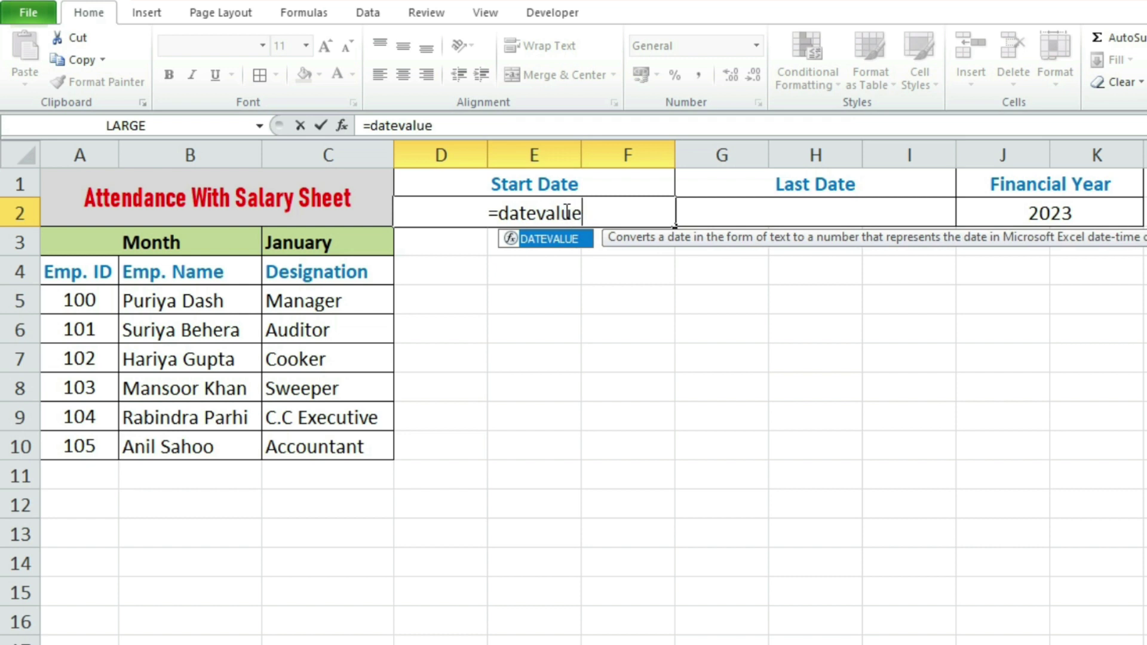
pyautogui.write('(')
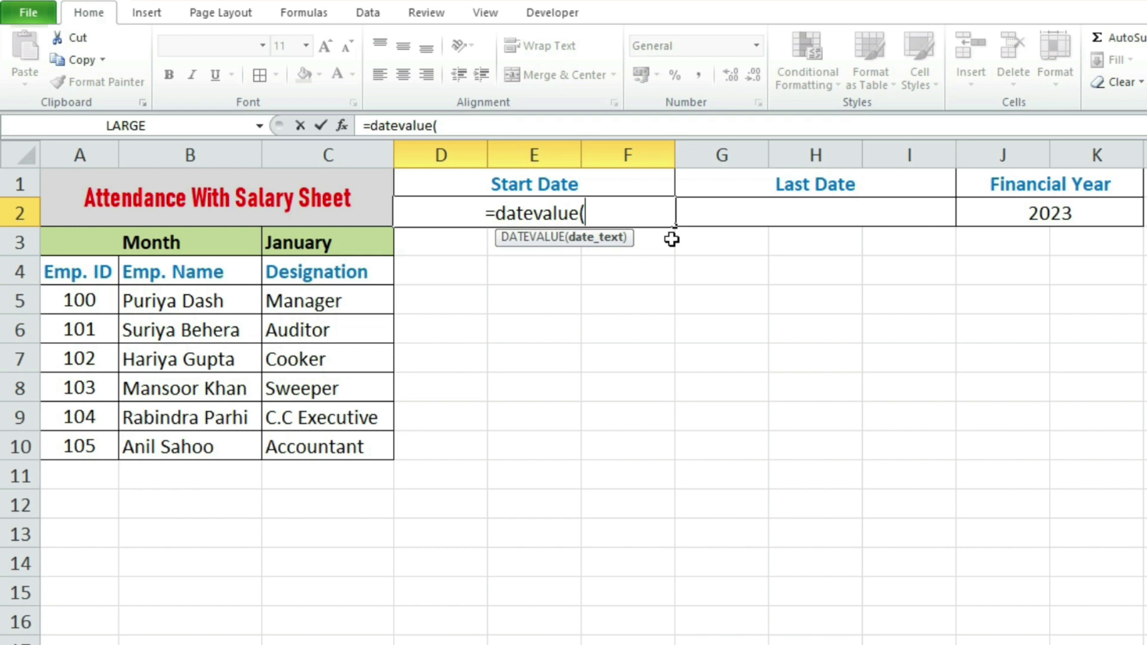
pyautogui.write('"1')
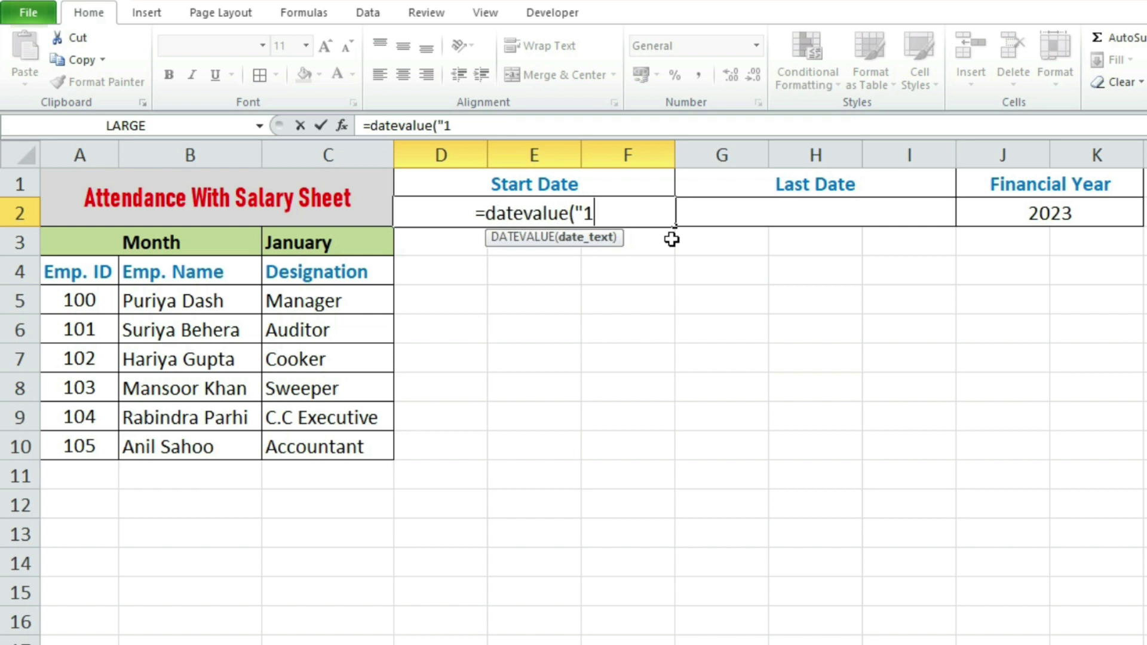
pyautogui.write('"')
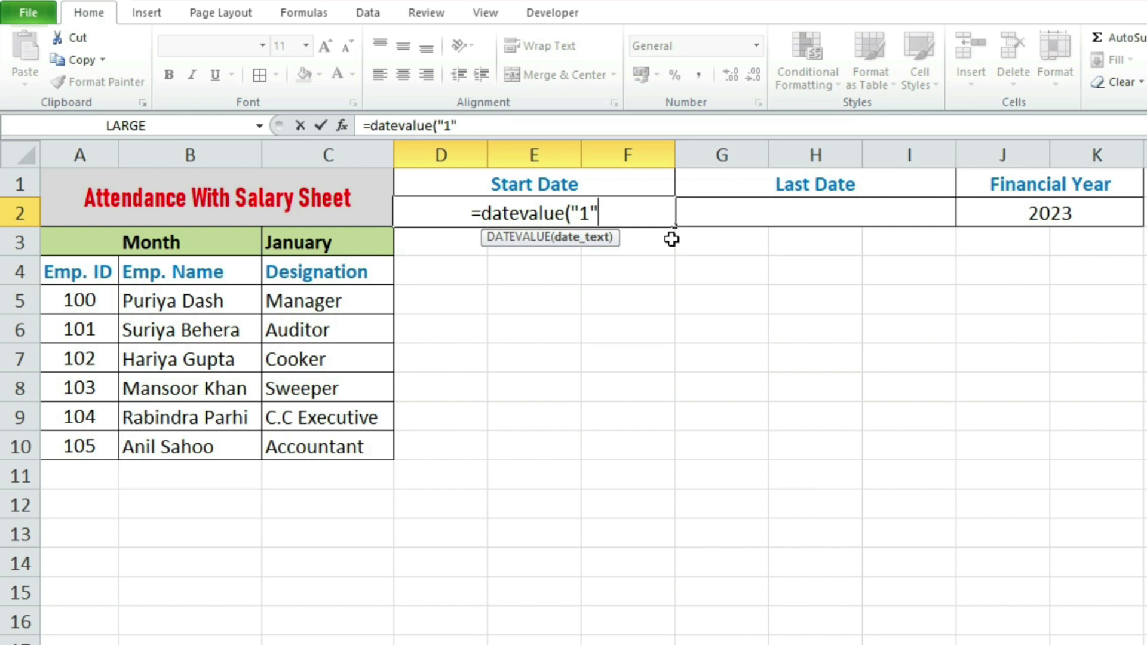
pyautogui.write('&')
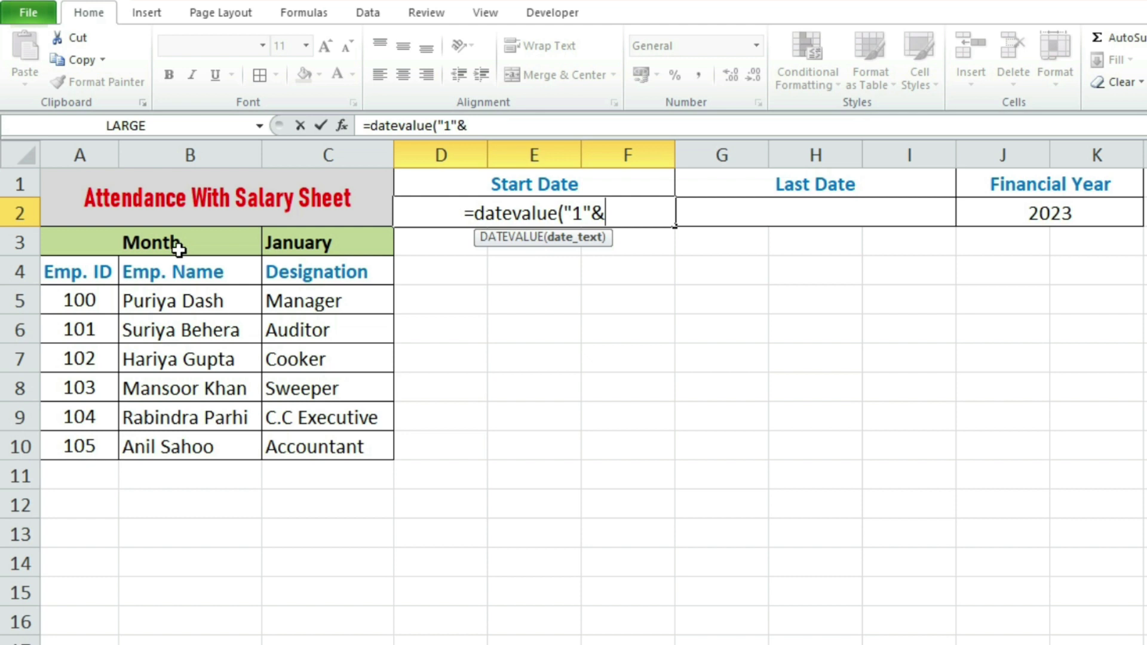
pyautogui.click(322, 241)
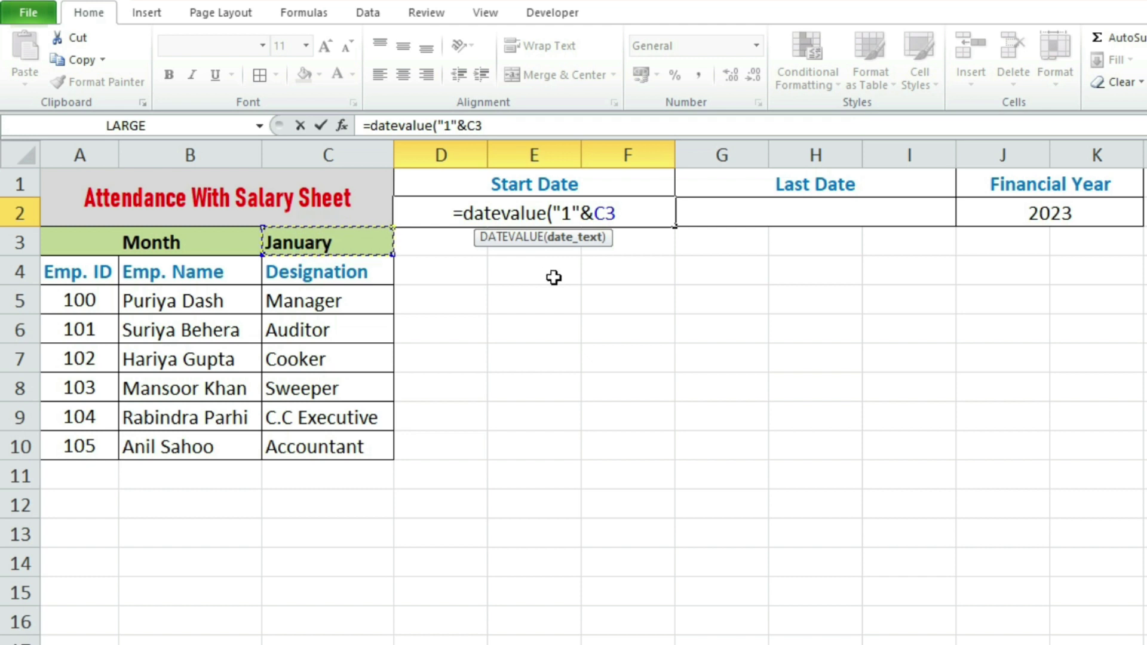
pyautogui.write('&')
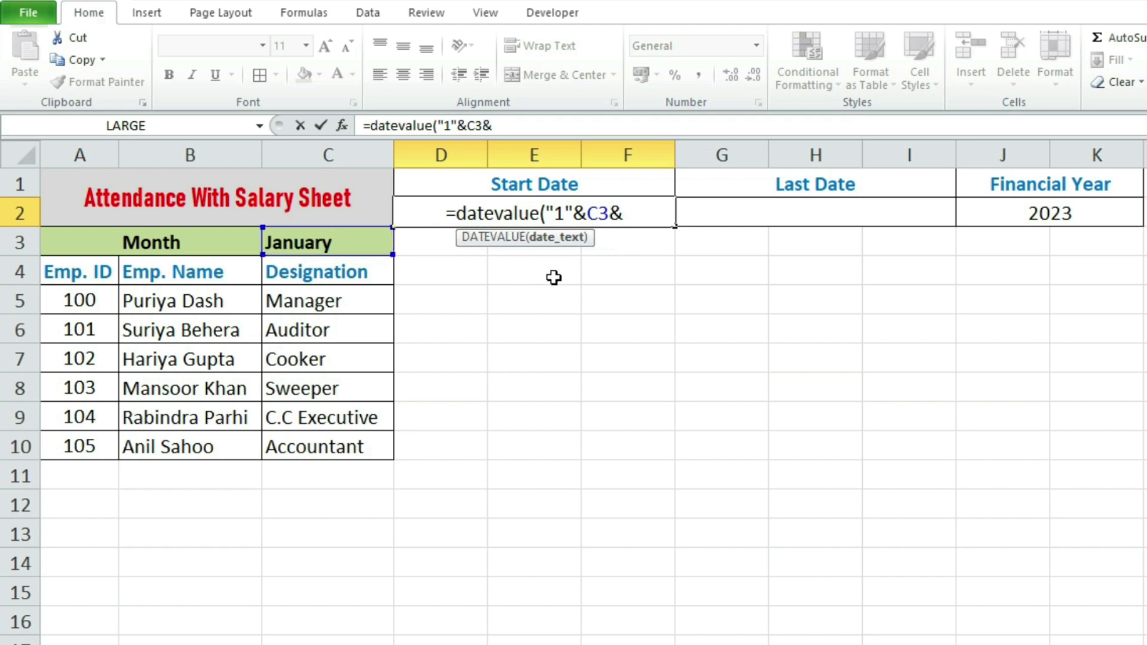
pyautogui.click(1054, 209)
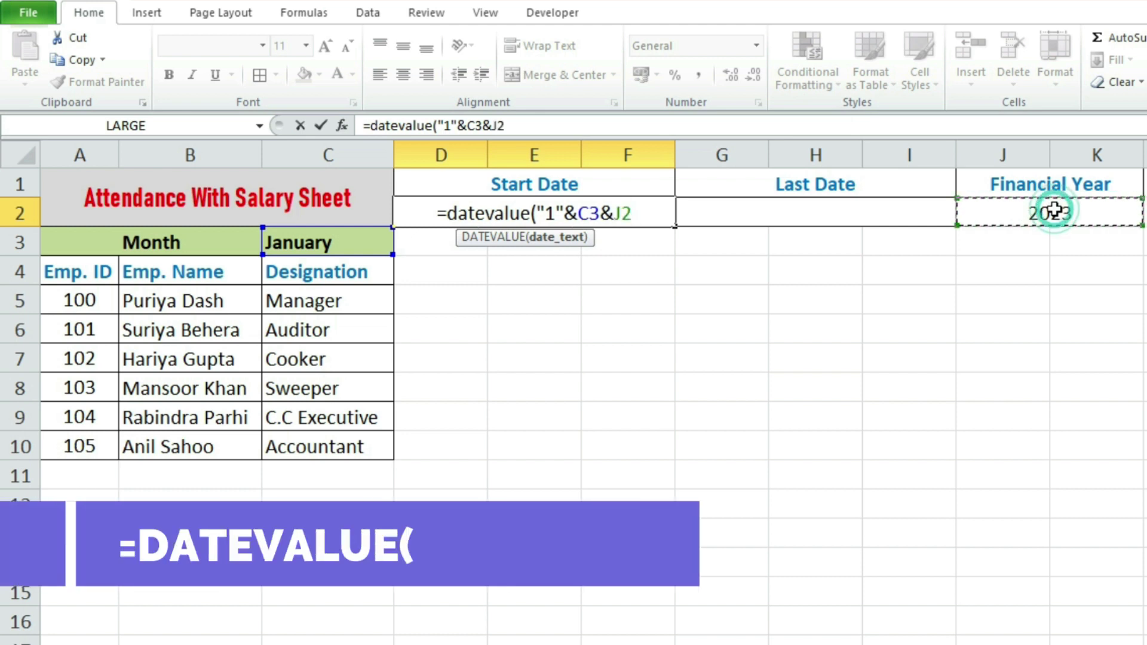
pyautogui.write(')')
pyautogui.press('Return')
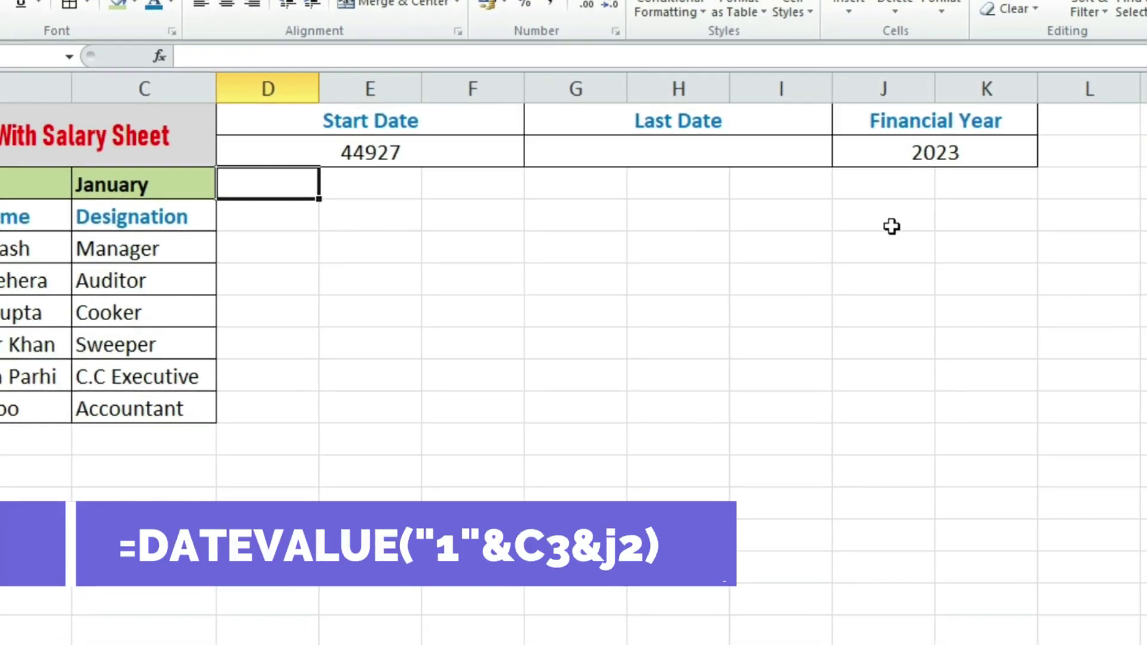
# Apply the Short Date number format to the start date in D2.
pyautogui.click(645, 162)
pyautogui.click(423, 202)
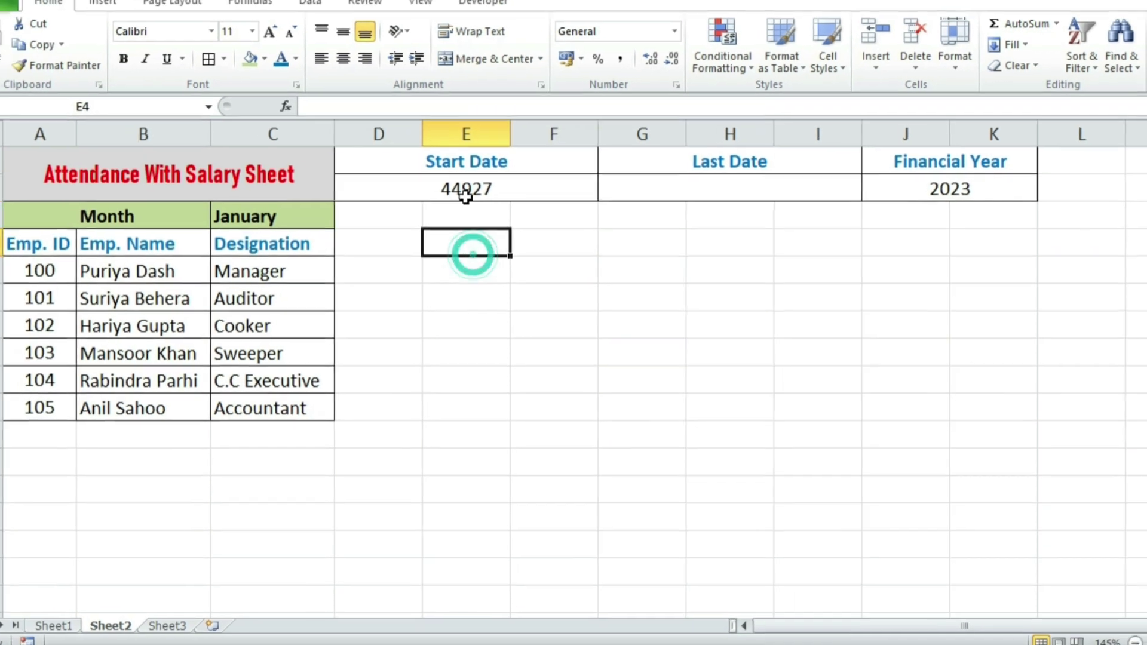
pyautogui.click(421, 179)
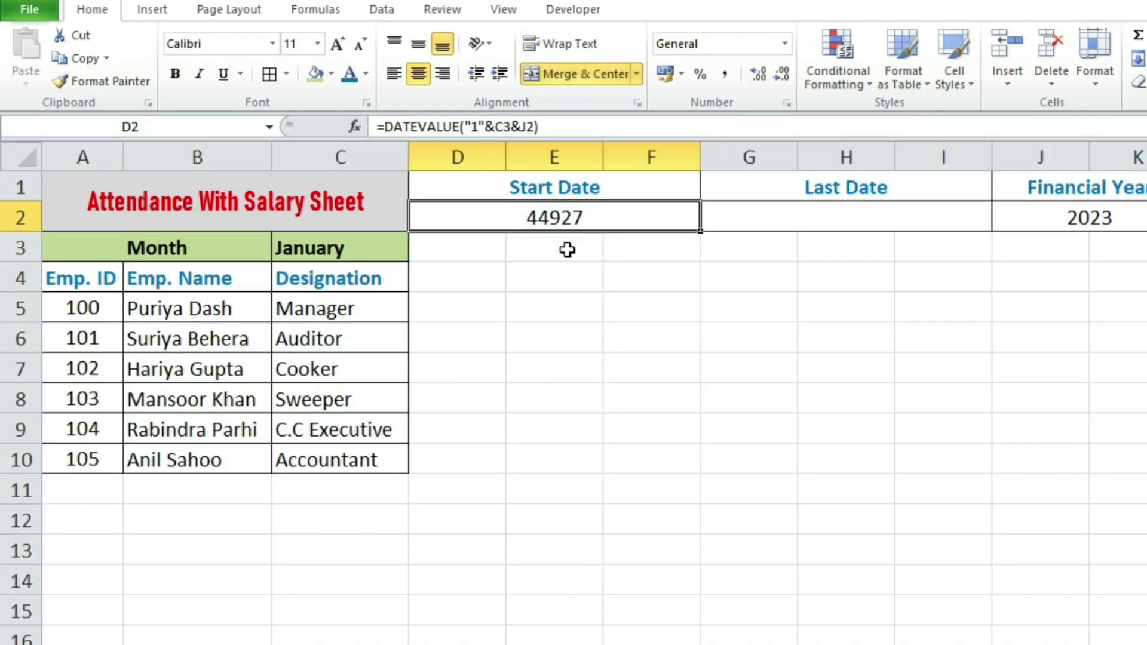
pyautogui.click(550, 270)
pyautogui.click(575, 206)
pyautogui.click(584, 256)
pyautogui.click(578, 214)
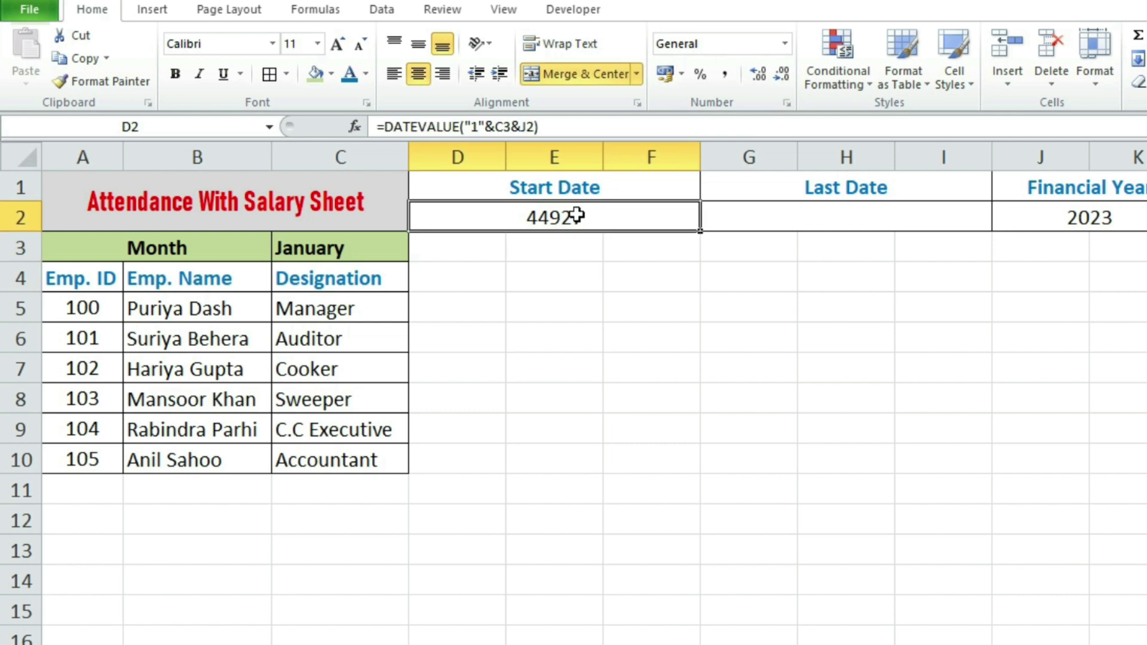
pyautogui.click(784, 43)
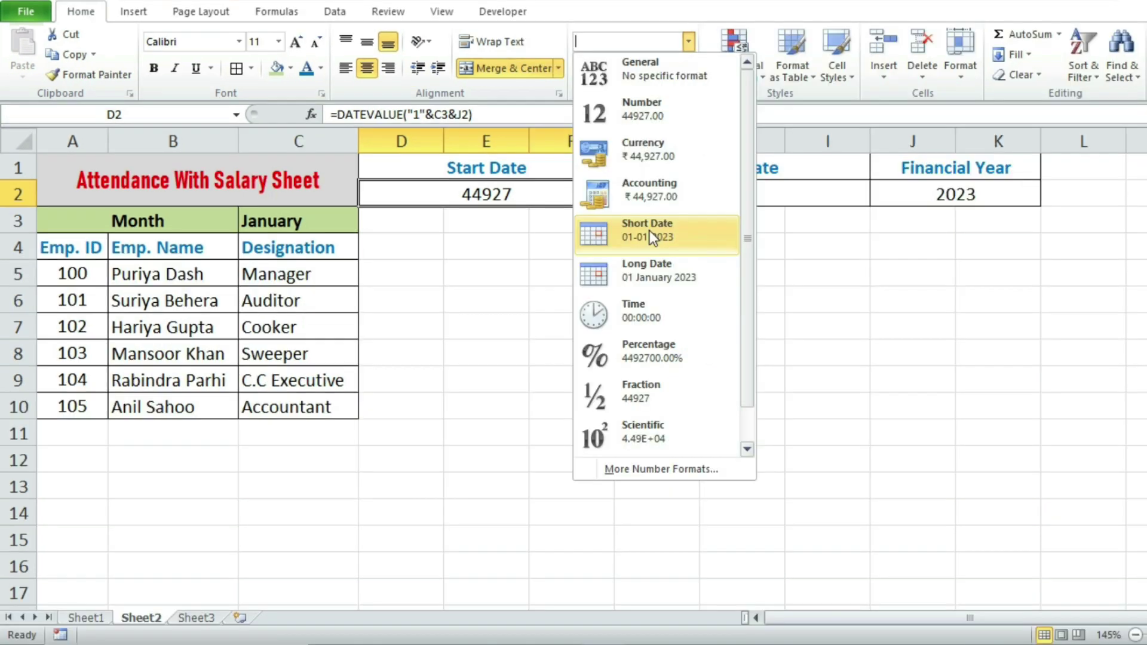
pyautogui.click(739, 259)
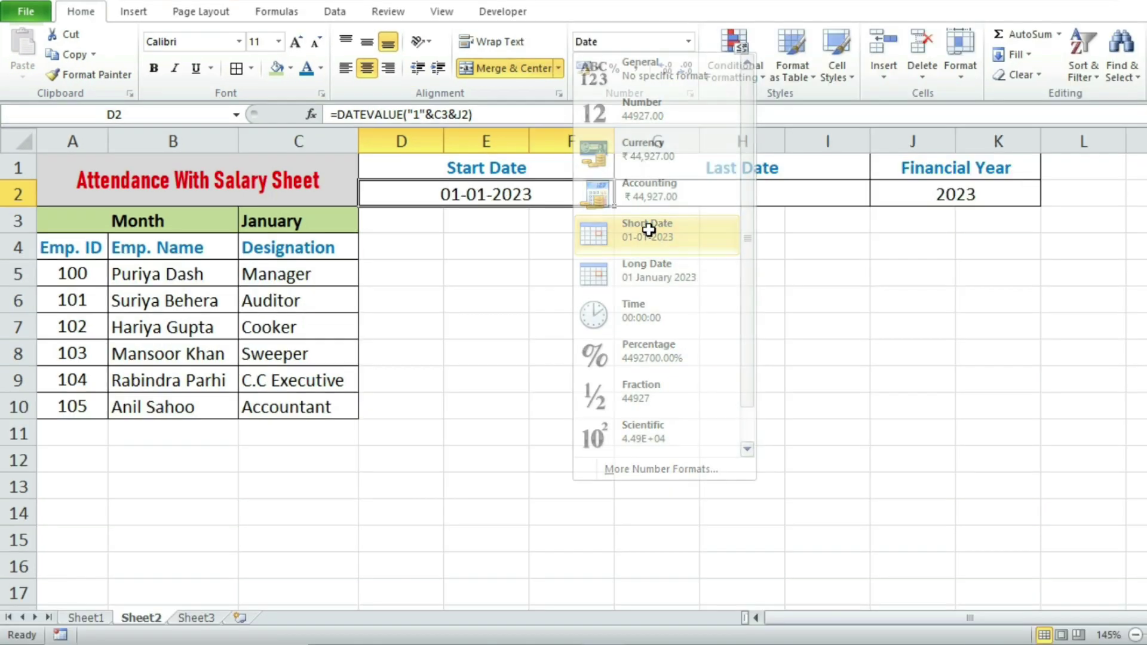
pyautogui.click(560, 266)
pyautogui.click(530, 202)
pyautogui.click(539, 241)
pyautogui.click(531, 201)
pyautogui.click(539, 253)
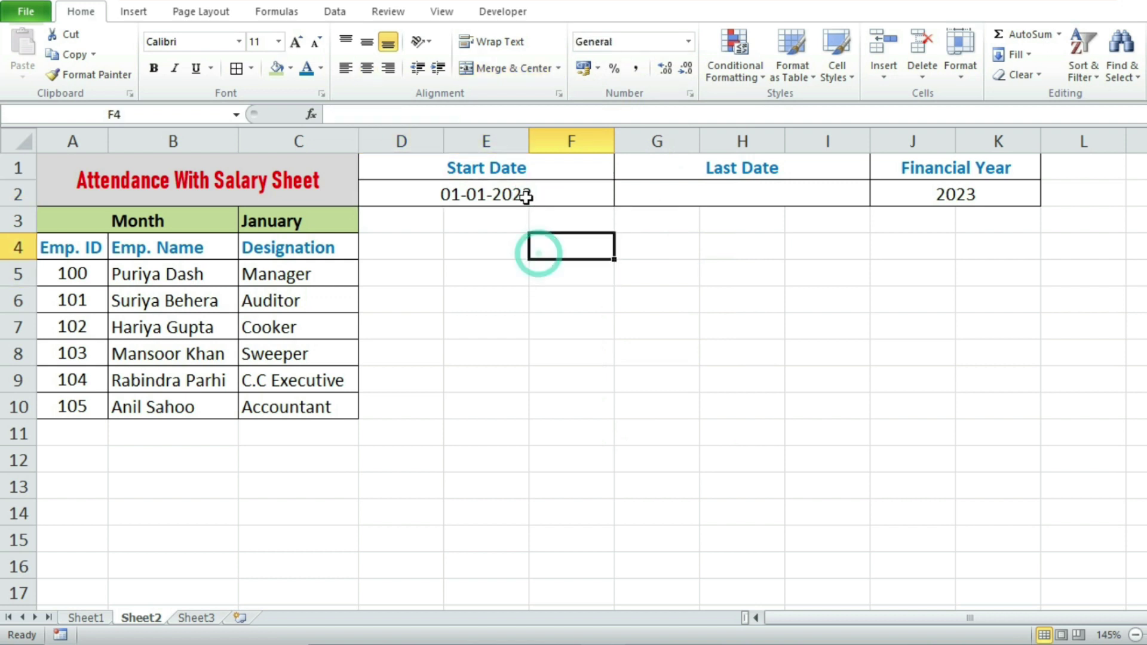
# Try February and May as the month in C3 to test the start date formula.
pyautogui.click(300, 222)
pyautogui.click(363, 224)
pyautogui.click(317, 260)
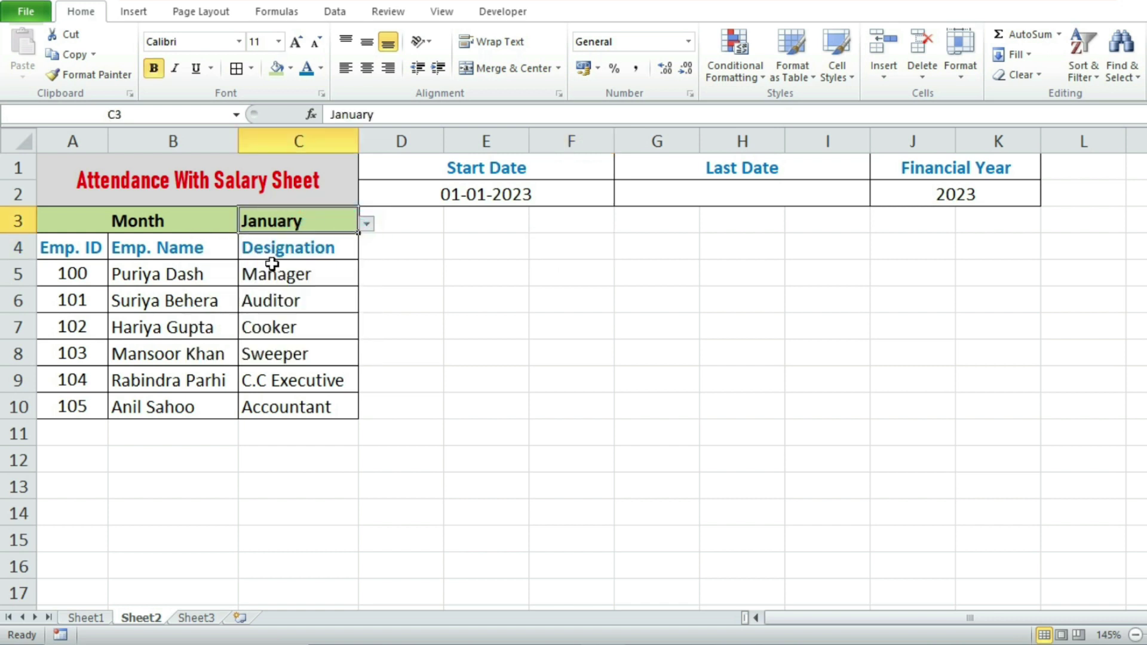
pyautogui.click(369, 225)
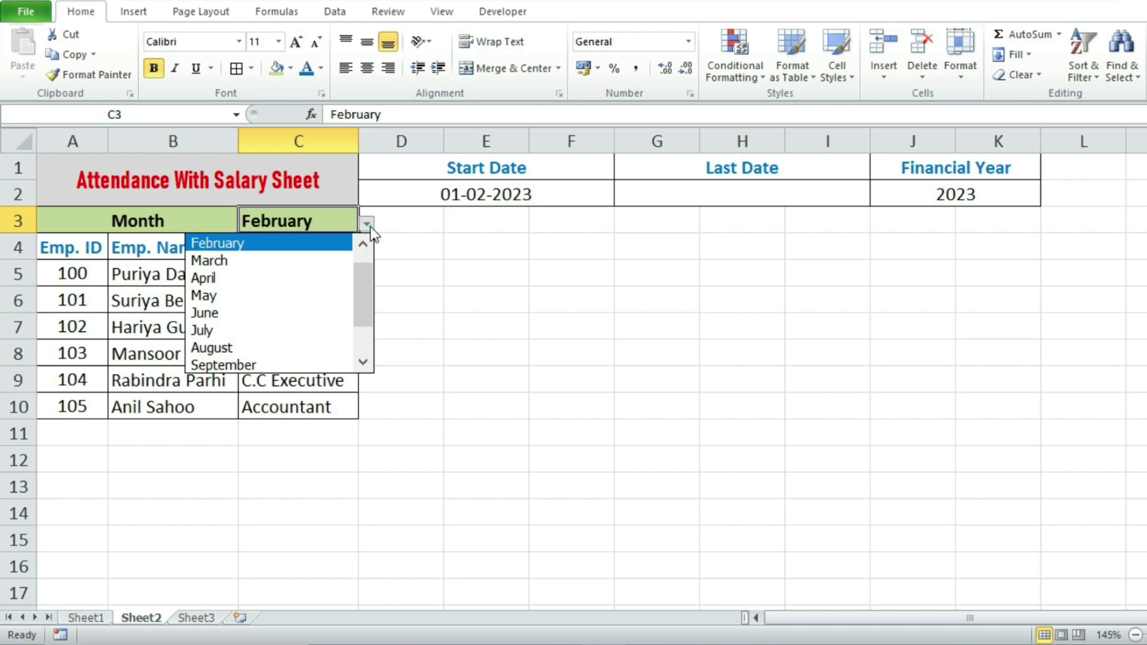
pyautogui.click(221, 295)
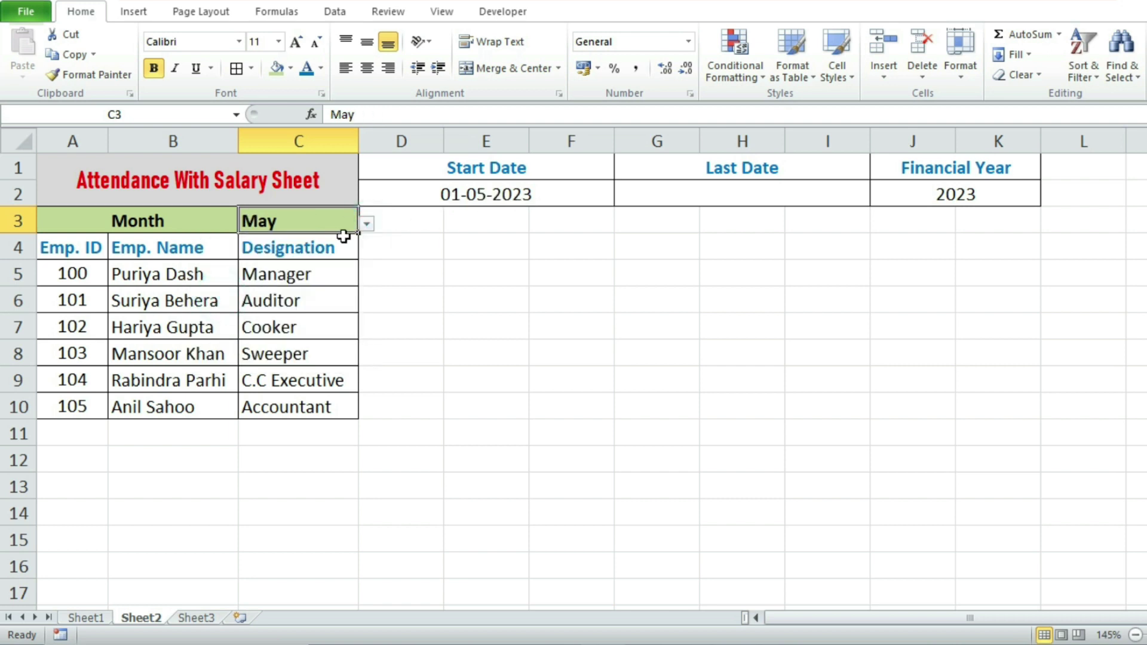
# Review the DATEVALUE formula behind the start date in D2 without changing it.
pyautogui.doubleClick(504, 194)
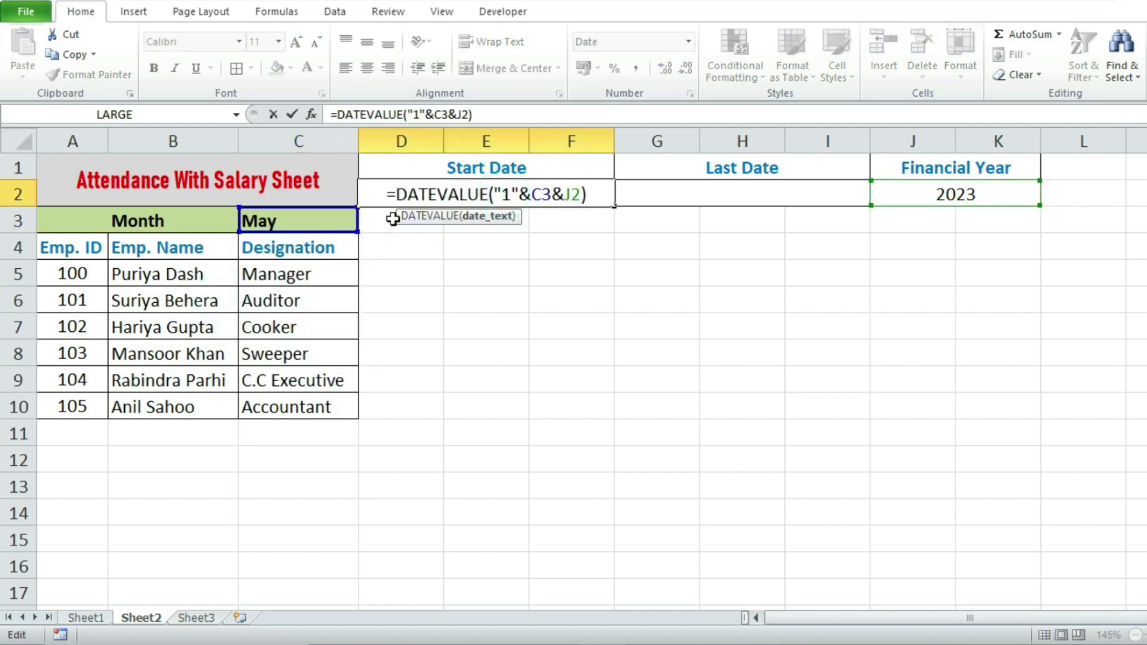
pyautogui.moveTo(603, 203); pyautogui.dragTo(242, 197)
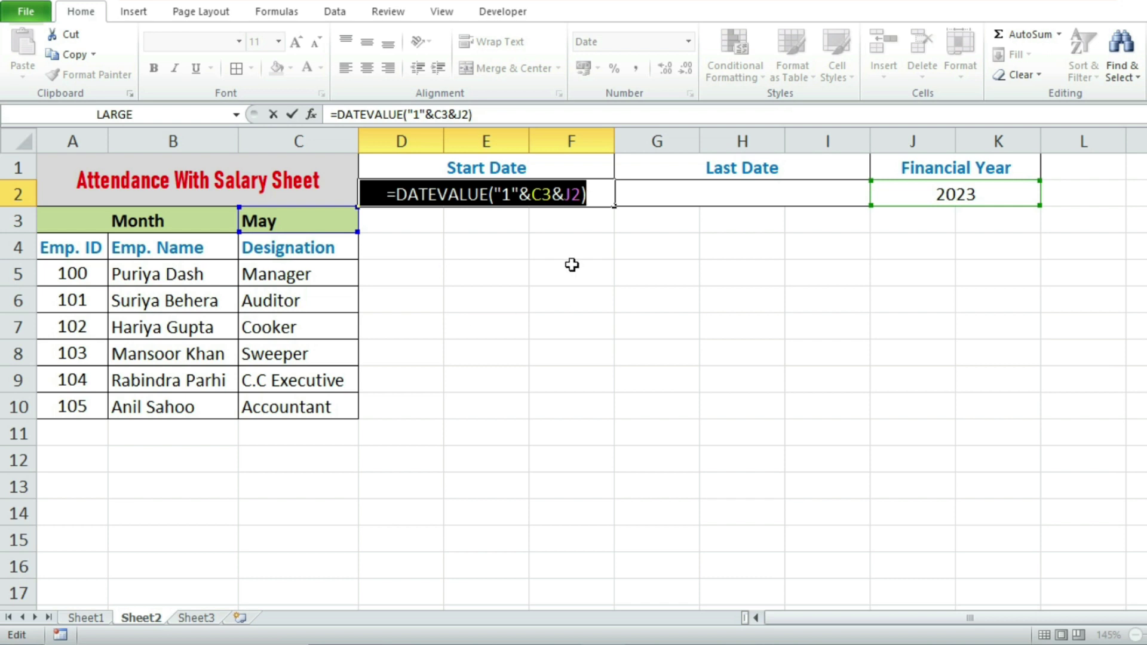
pyautogui.press('Escape')
# Enter the formula =EOMONTH(D2,0) in G2, under the Last Date heading.
pyautogui.click(727, 186)
pyautogui.click(719, 219)
pyautogui.click(719, 191)
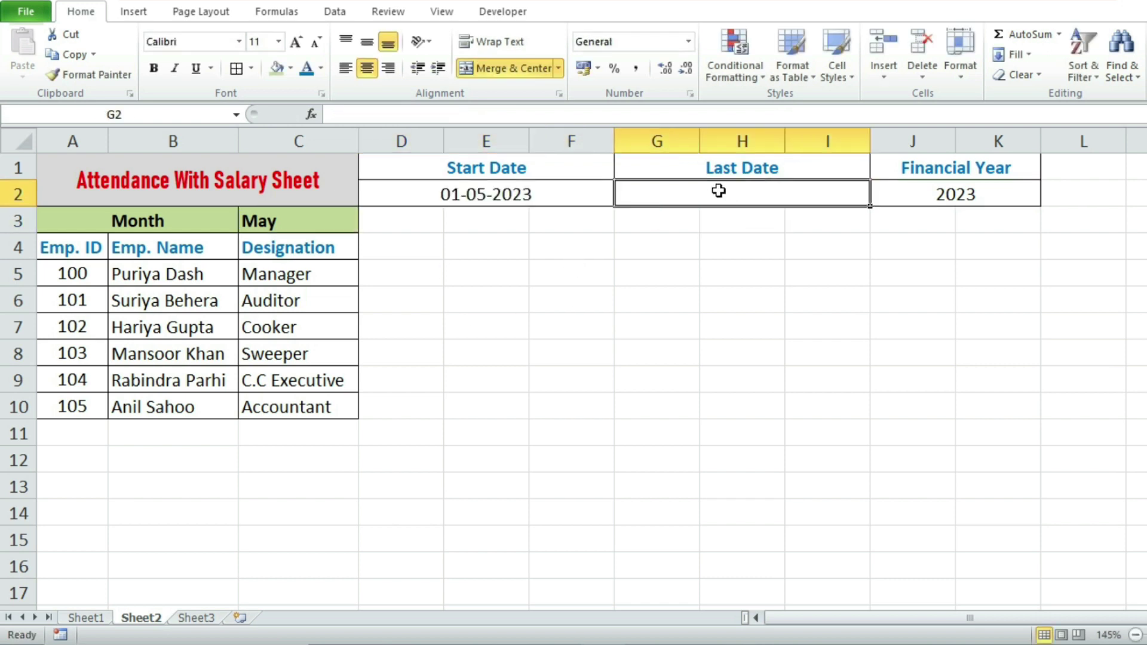
pyautogui.write('=eomonth')
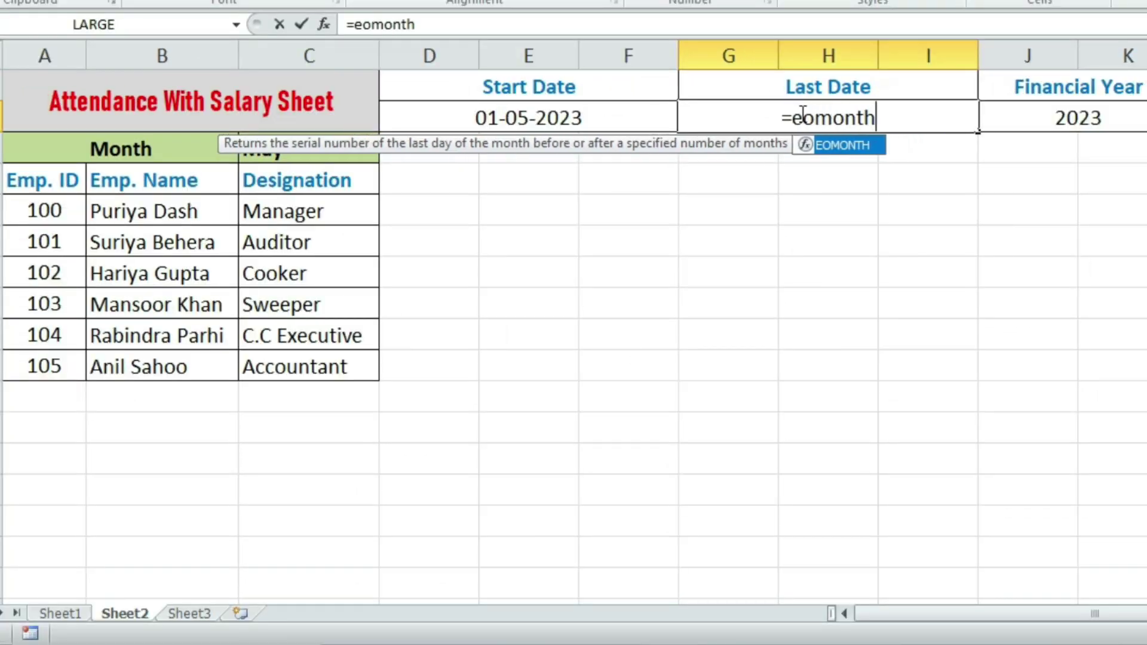
pyautogui.press('Tab')
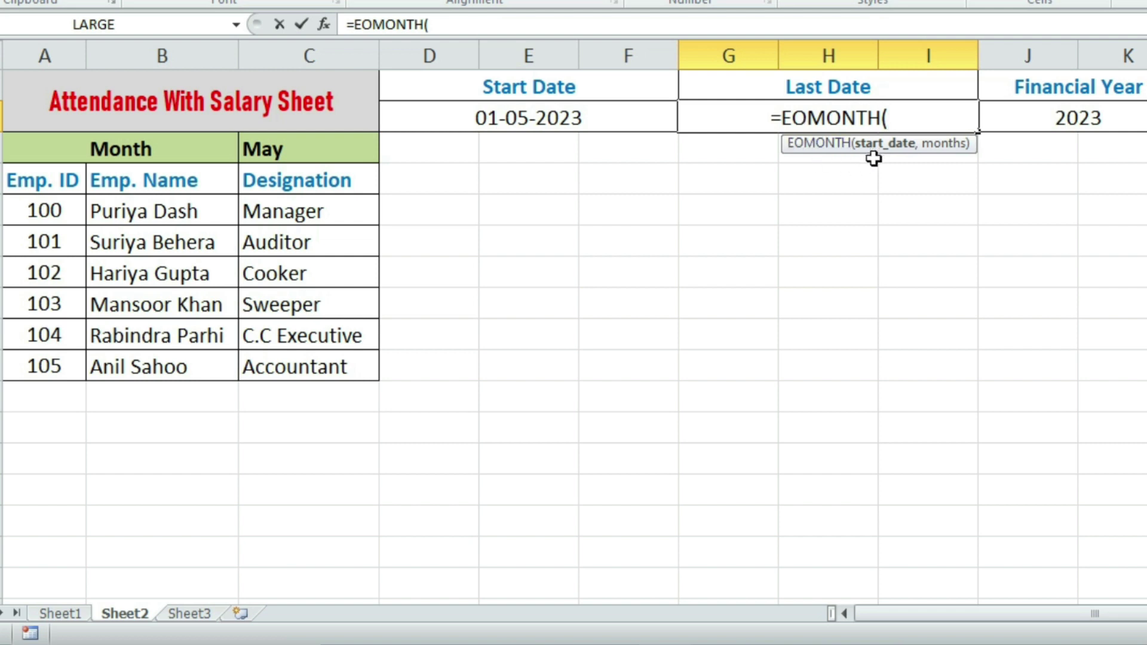
pyautogui.click(537, 117)
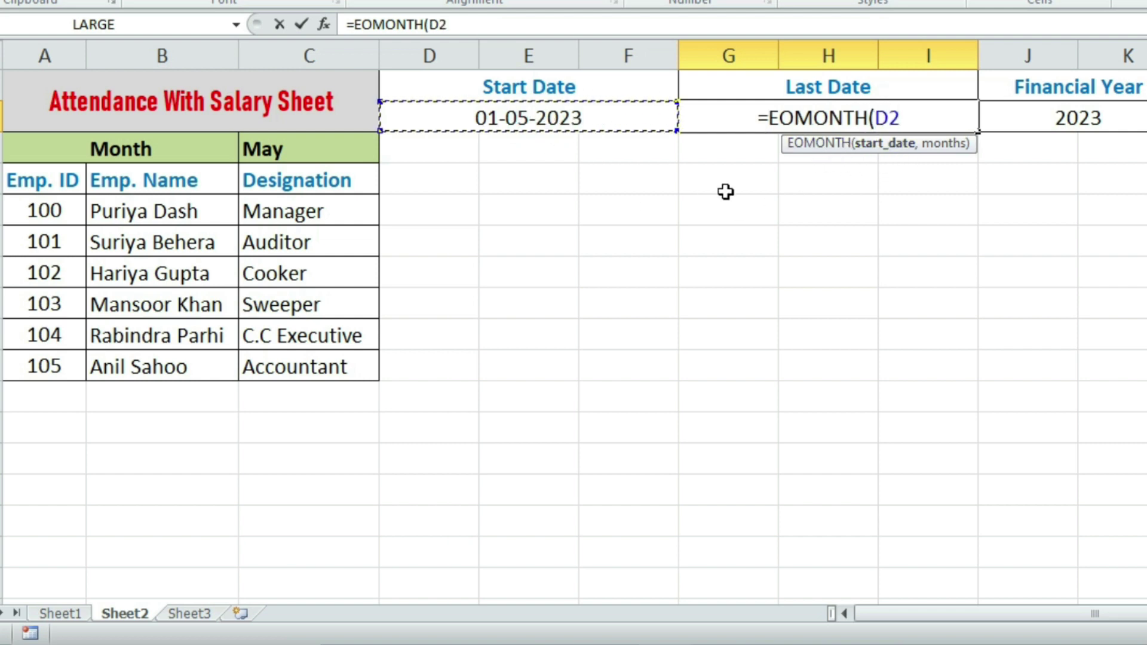
pyautogui.write(',')
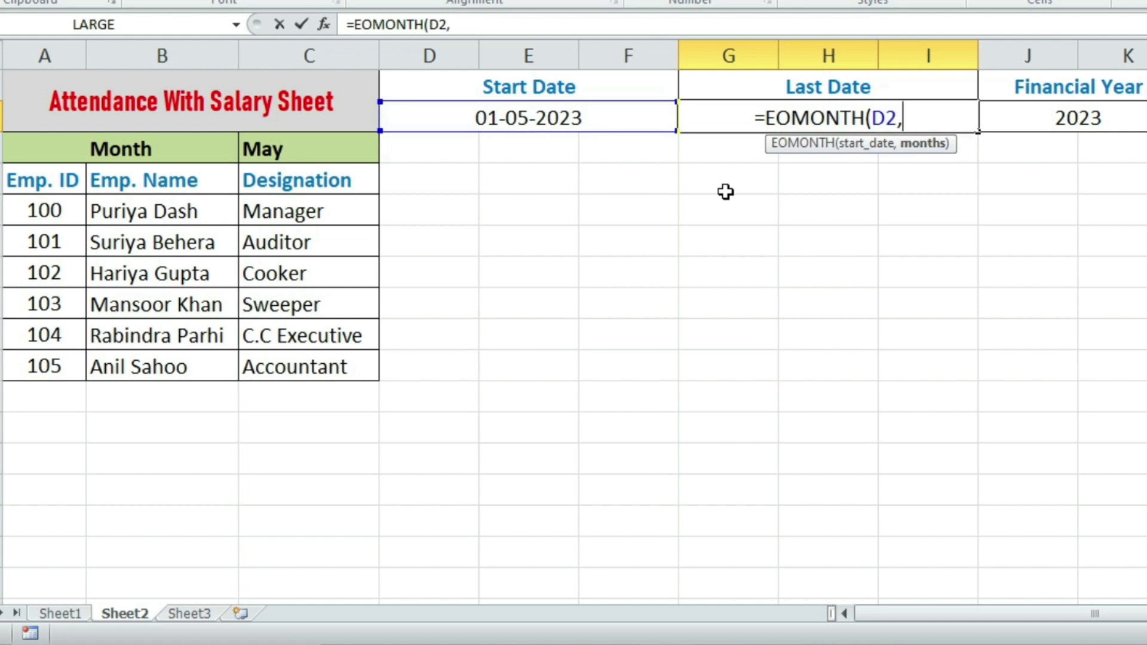
pyautogui.write('0)')
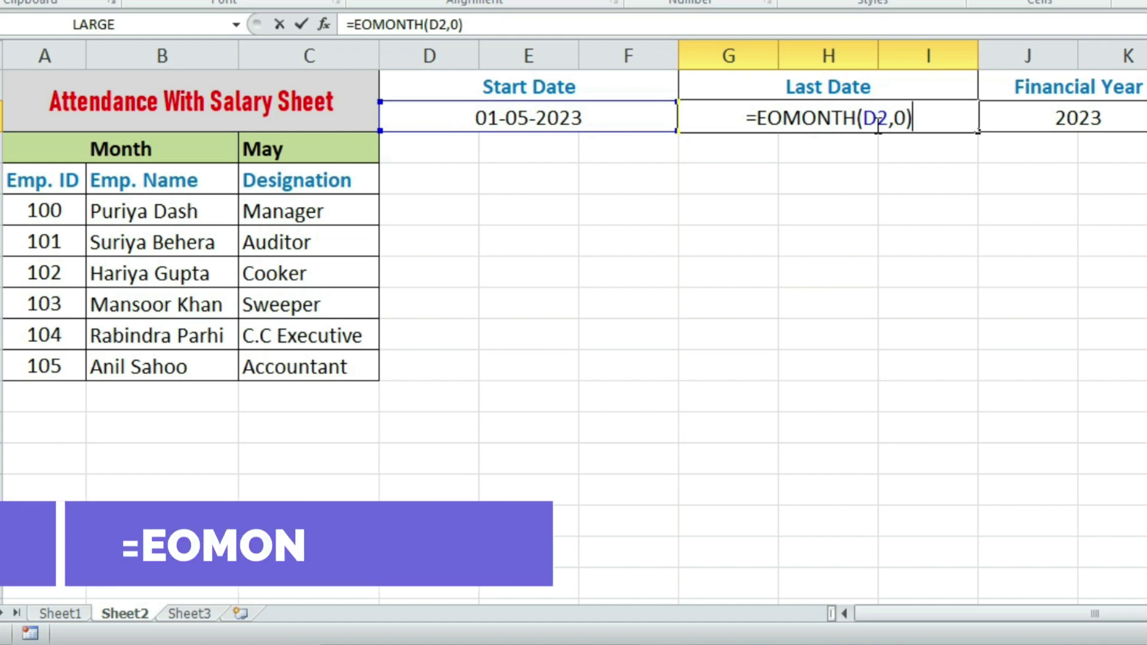
pyautogui.doubleClick(897, 118)
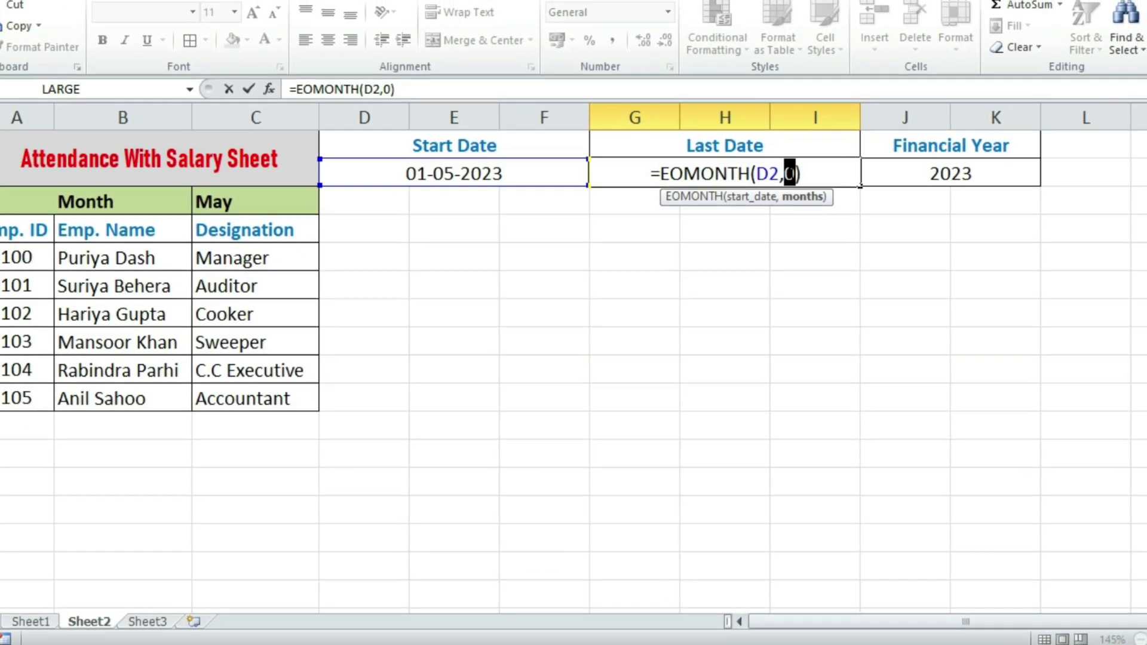
pyautogui.click(804, 174)
pyautogui.press('Return')
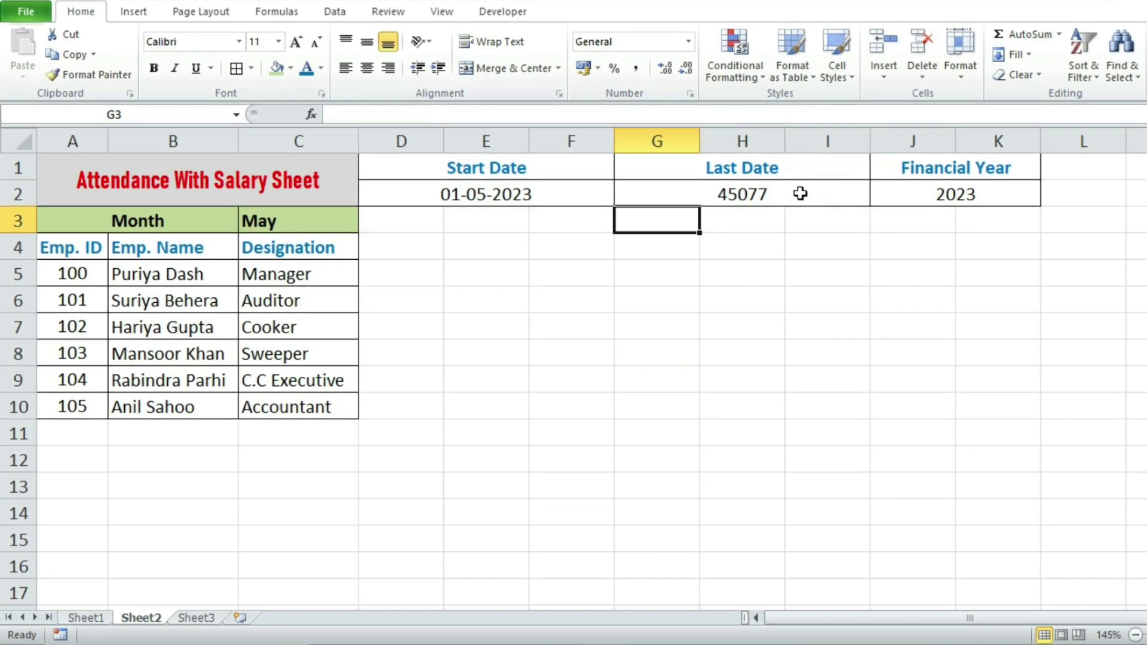
# Apply the Short Date number format to the last date in G2.
pyautogui.click(481, 188)
pyautogui.click(729, 197)
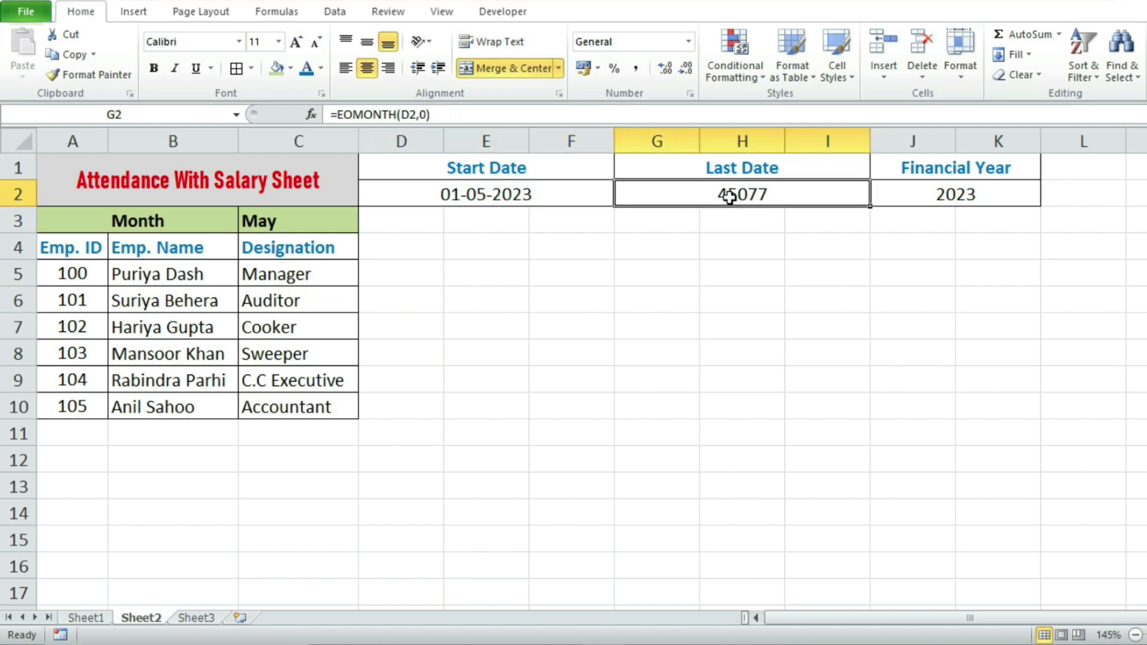
pyautogui.click(725, 239)
pyautogui.click(737, 192)
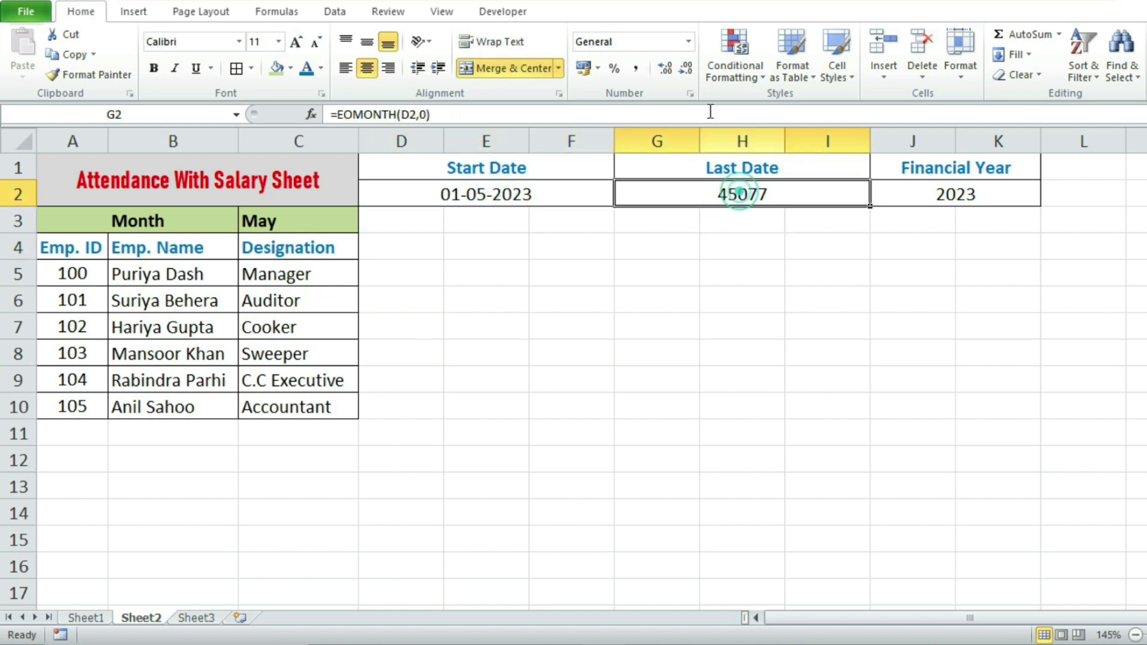
pyautogui.click(688, 41)
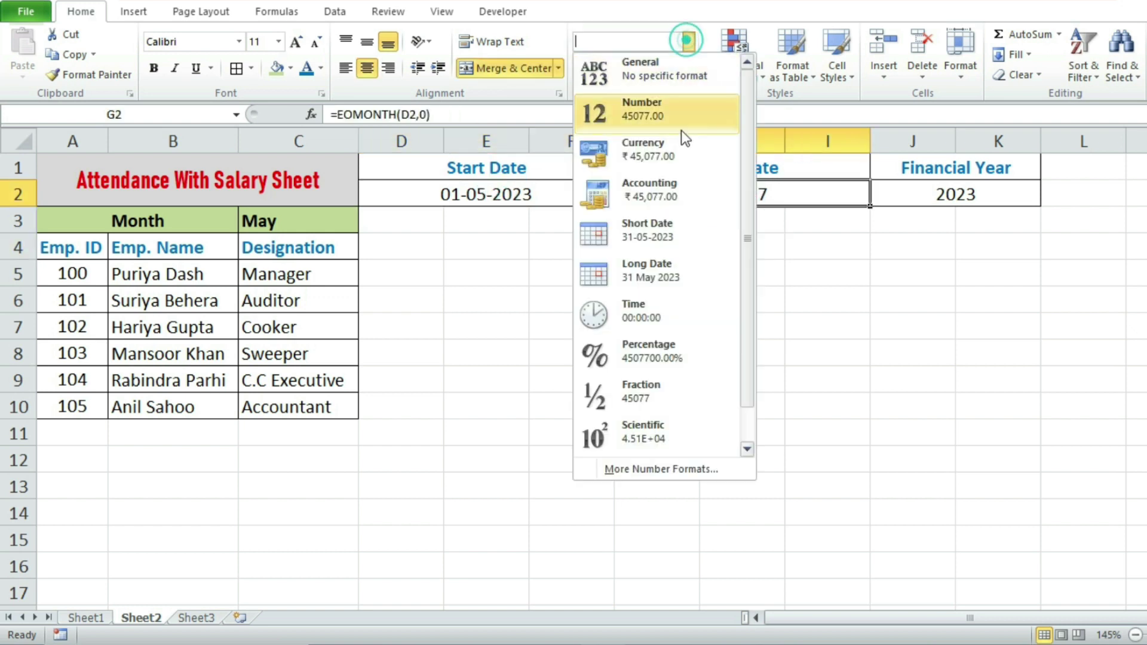
pyautogui.click(647, 233)
# Choose January as the month in C3.
pyautogui.click(306, 228)
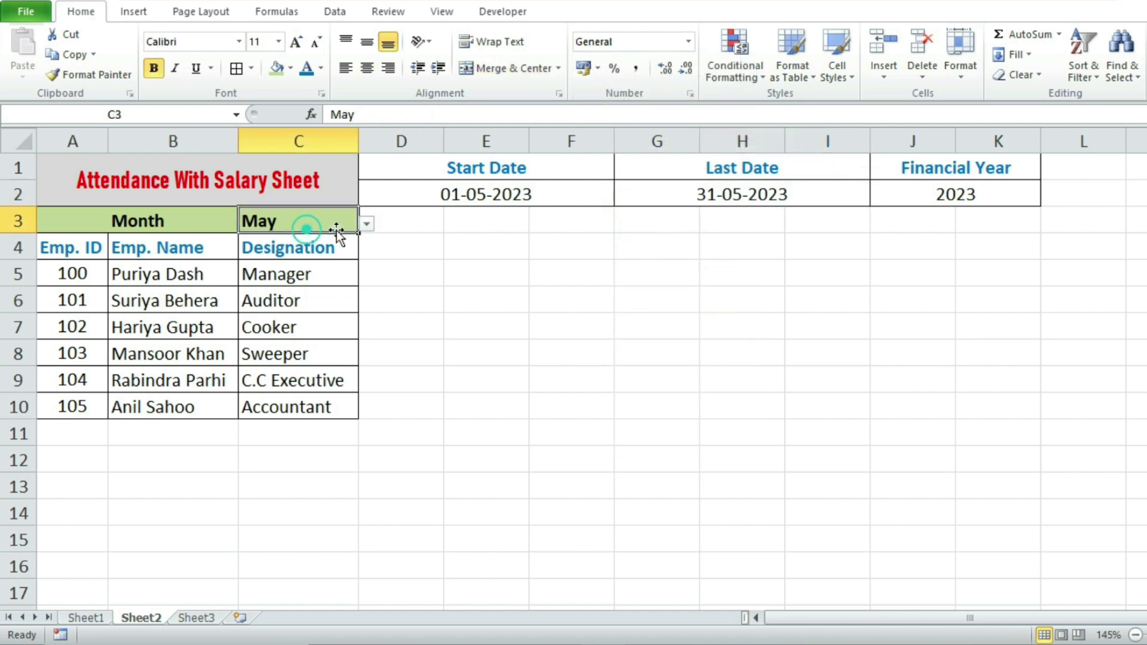
pyautogui.click(366, 224)
pyautogui.moveTo(362, 307); pyautogui.dragTo(281, 230)
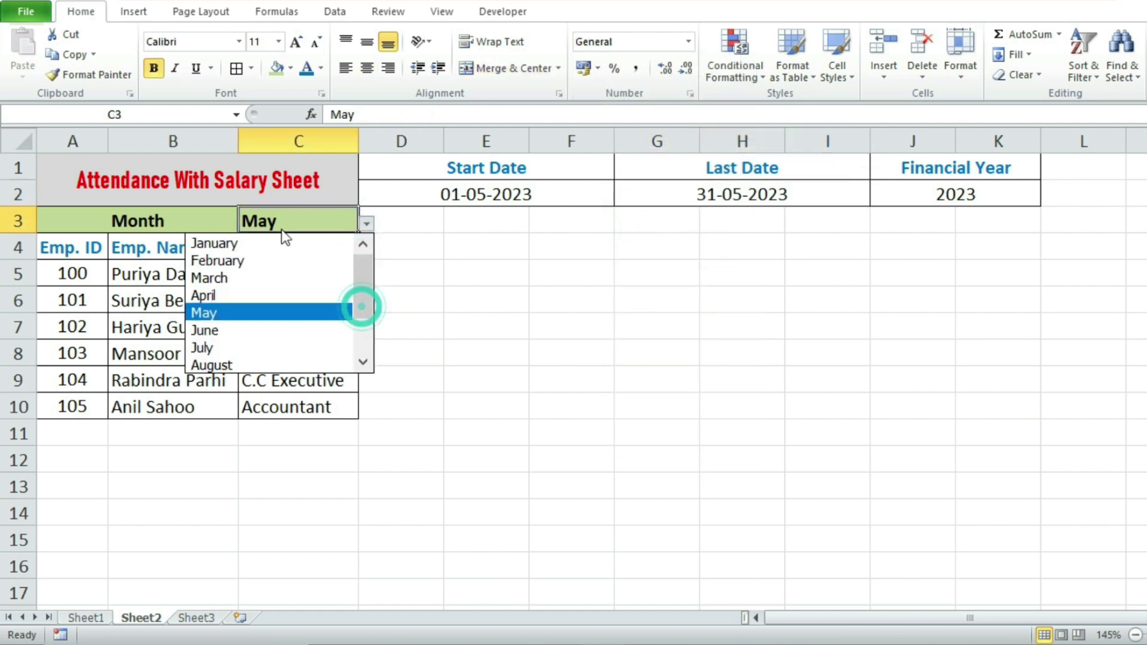
pyautogui.click(256, 243)
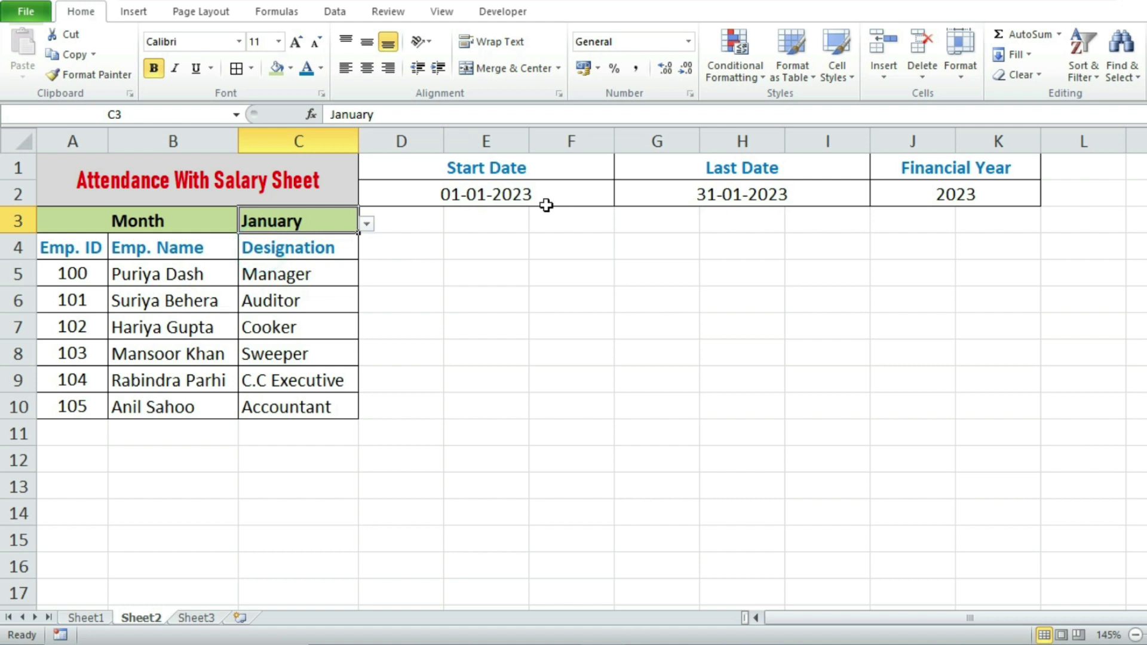
# Try 2022 and 2024 as the financial year in J2 to test the start and last dates.
pyautogui.click(955, 189)
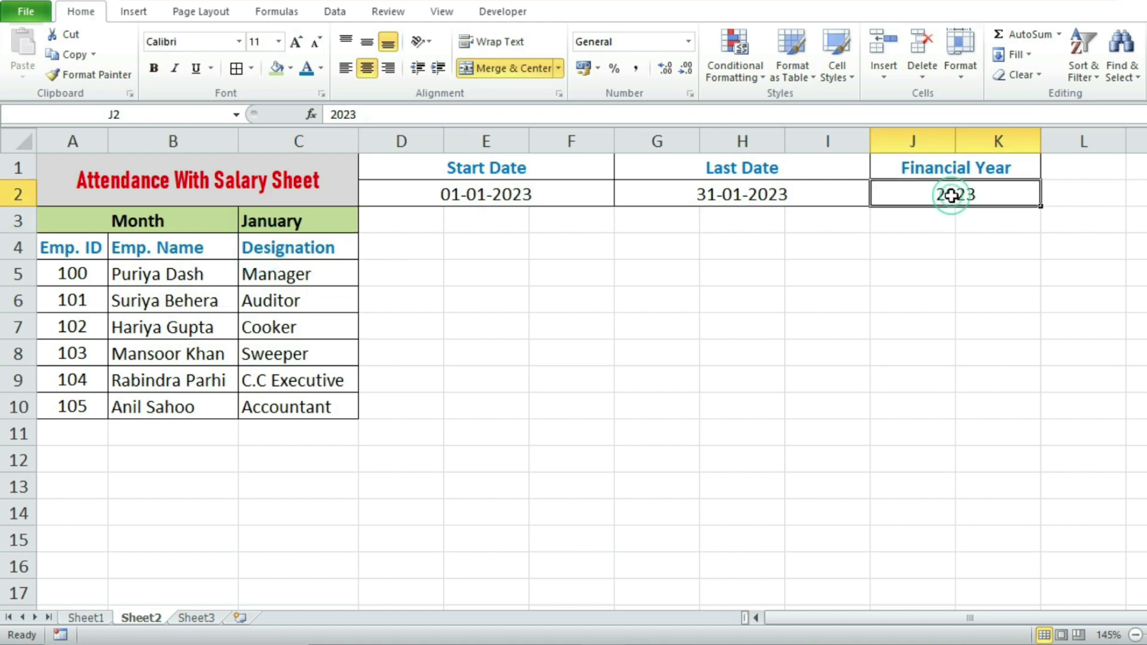
pyautogui.write('2022')
pyautogui.press('Return')
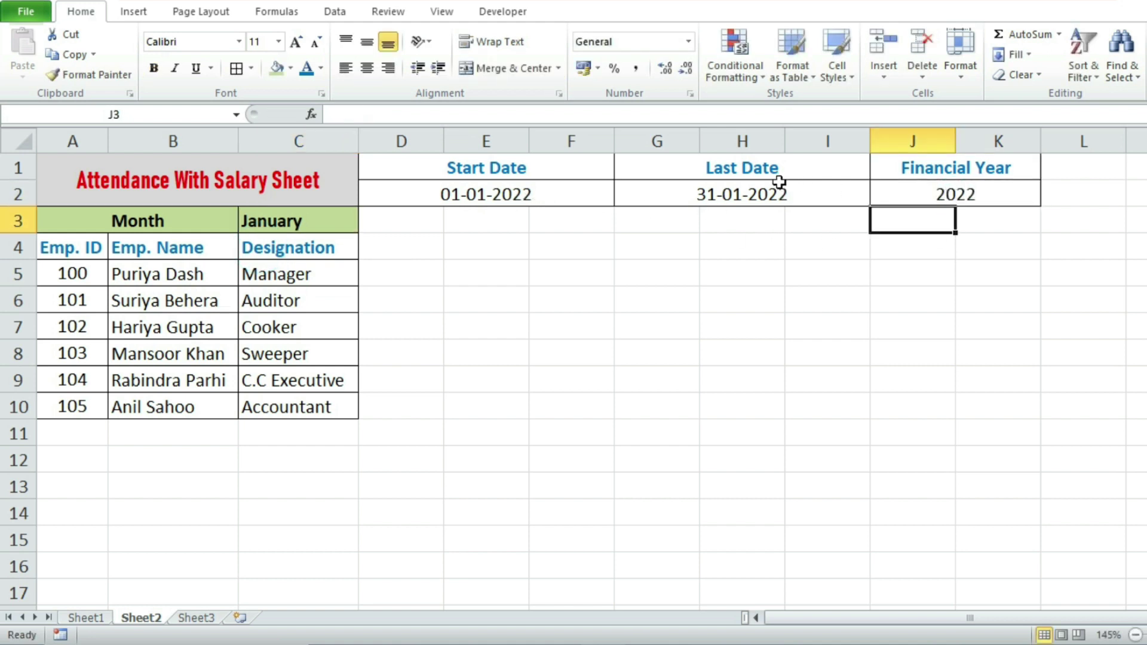
pyautogui.click(981, 195)
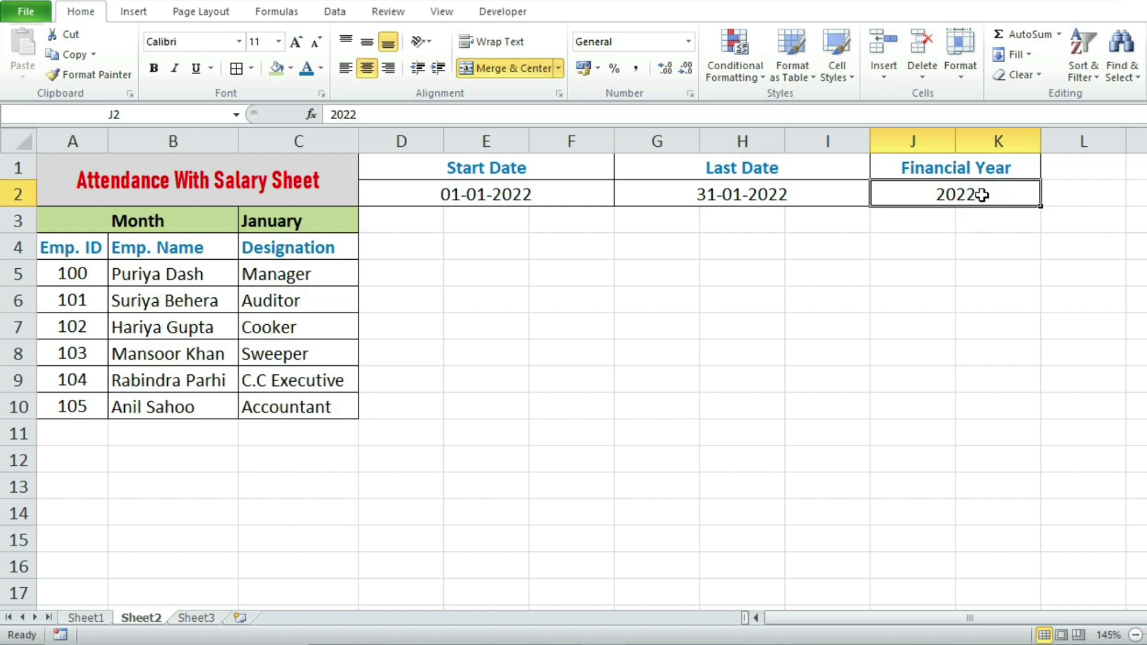
pyautogui.write('2024')
pyautogui.press('Return')
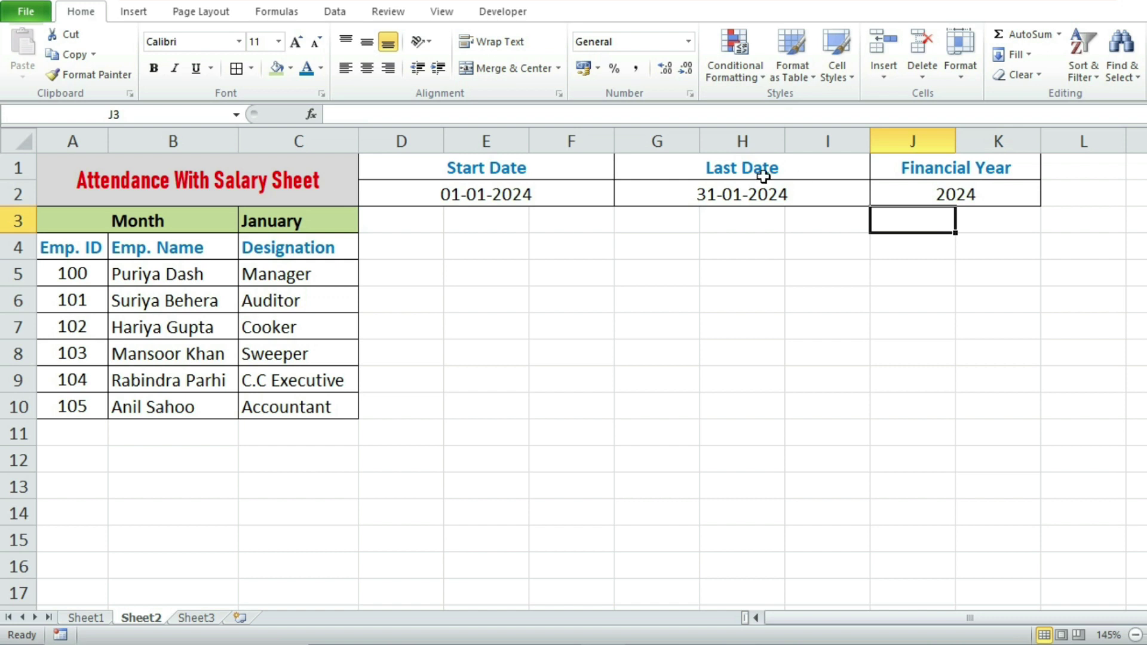
pyautogui.moveTo(499, 194); pyautogui.dragTo(842, 194)
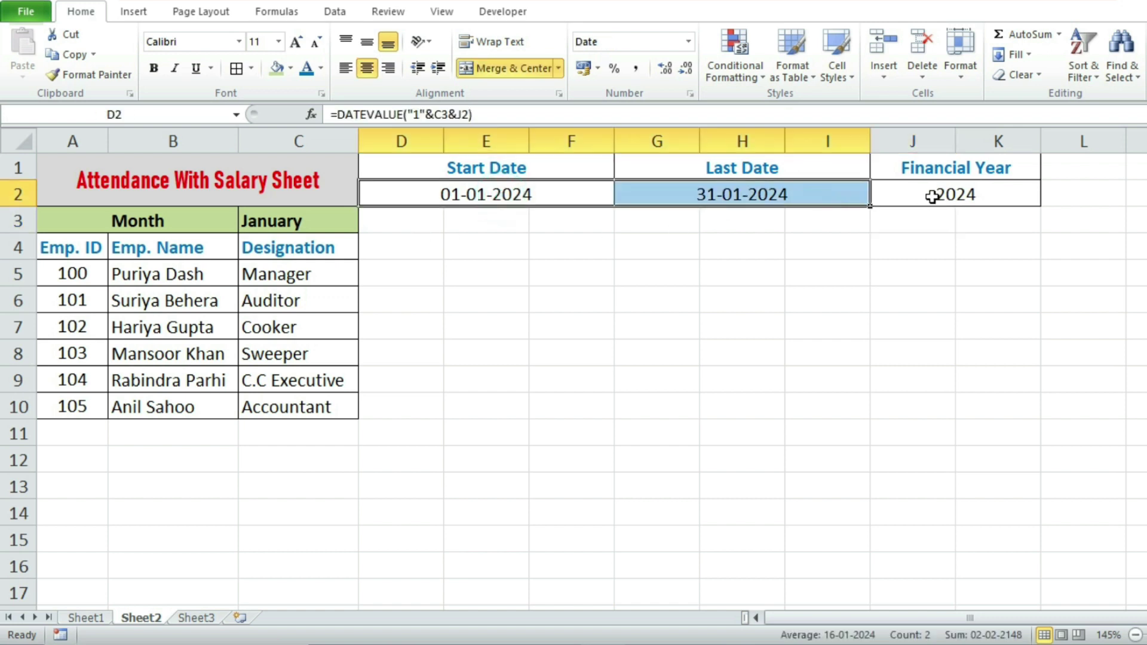
# Set the financial year in J2 to 2023 and check the start and last dates.
pyautogui.click(934, 196)
pyautogui.write('2')
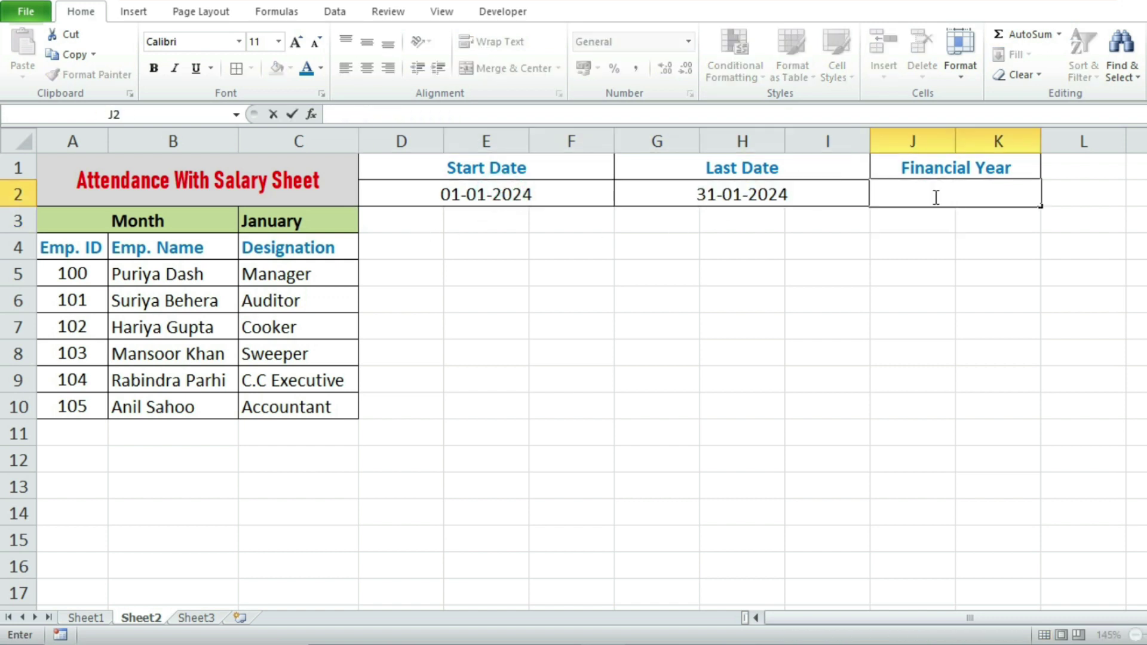
pyautogui.press('Escape')
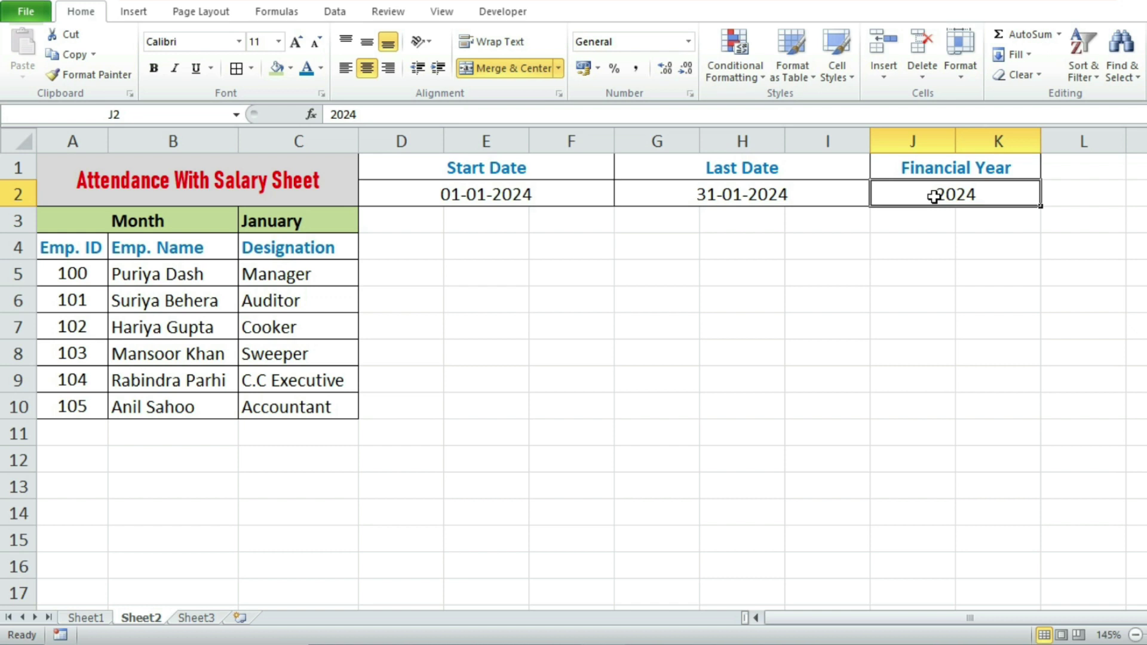
pyautogui.write('2023')
pyautogui.press('Return')
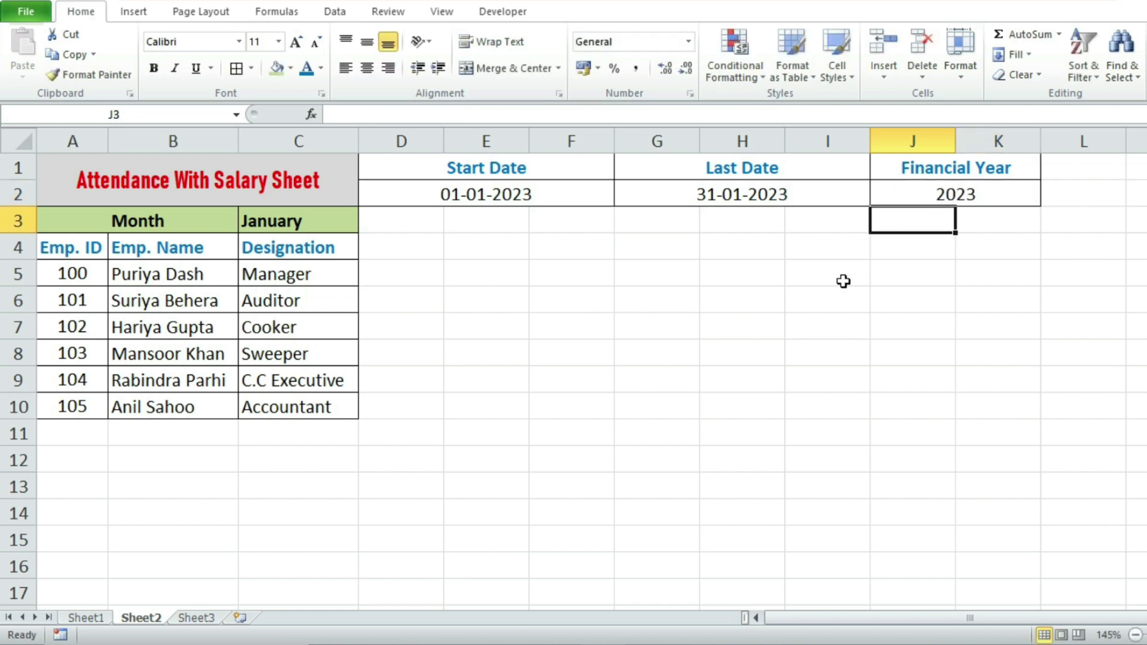
pyautogui.moveTo(450, 191); pyautogui.dragTo(770, 192)
pyautogui.click(781, 243)
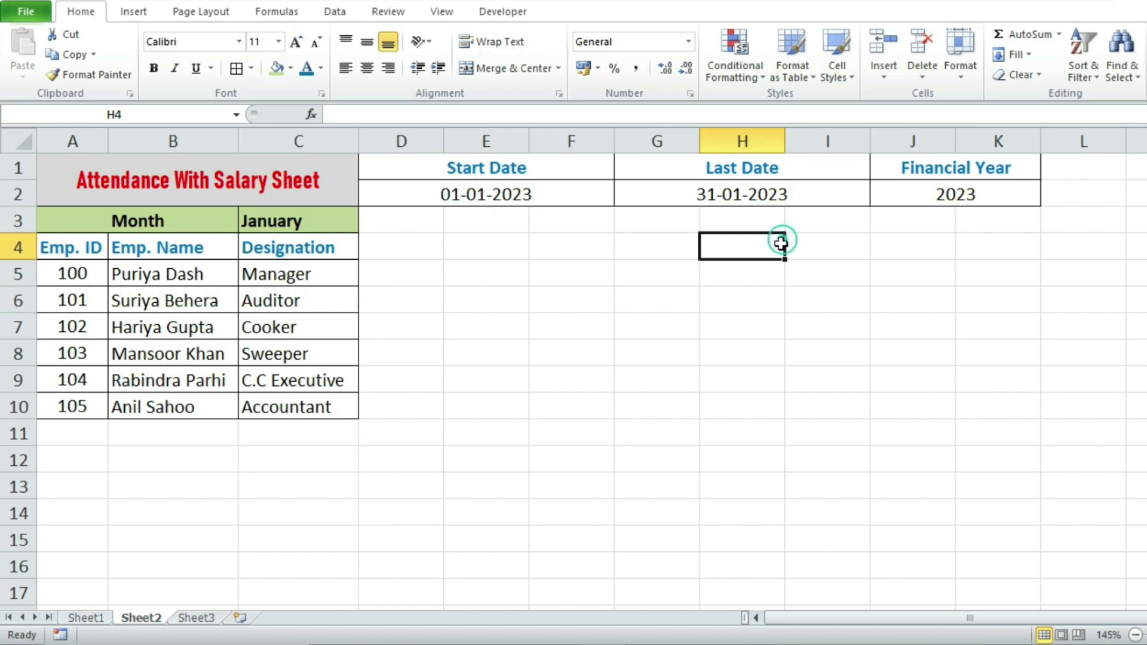
# Enter the formula =D2 in D3, beside the month, to bring in the start date.
pyautogui.click(405, 221)
pyautogui.click(481, 219)
pyautogui.click(392, 226)
pyautogui.click(391, 225)
pyautogui.write('=')
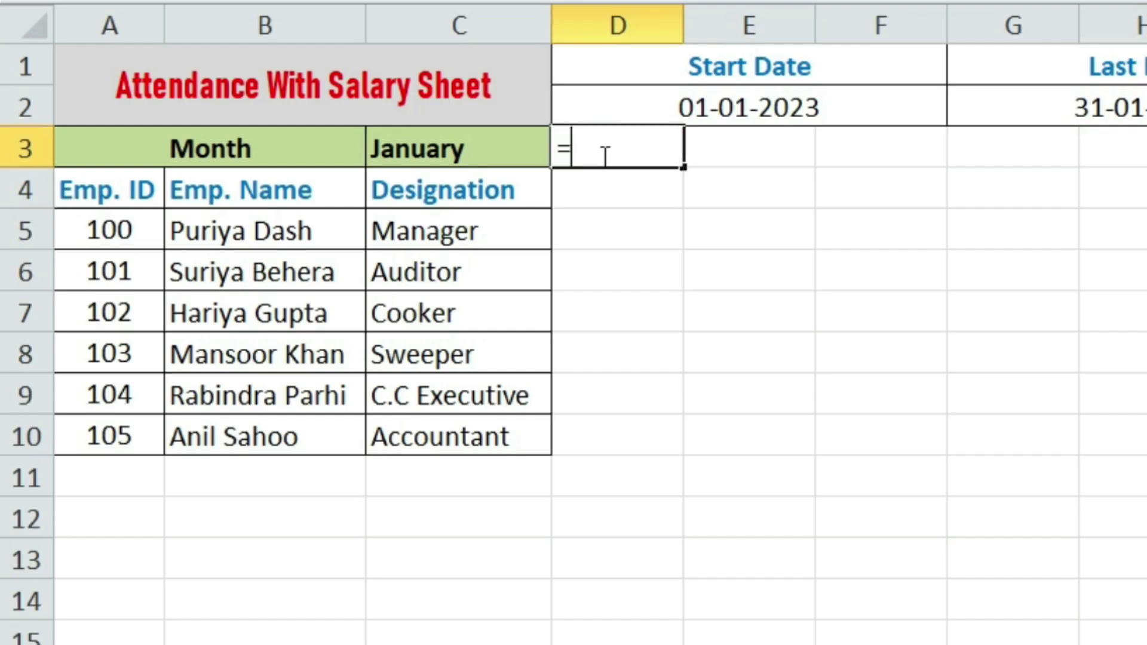
pyautogui.click(713, 110)
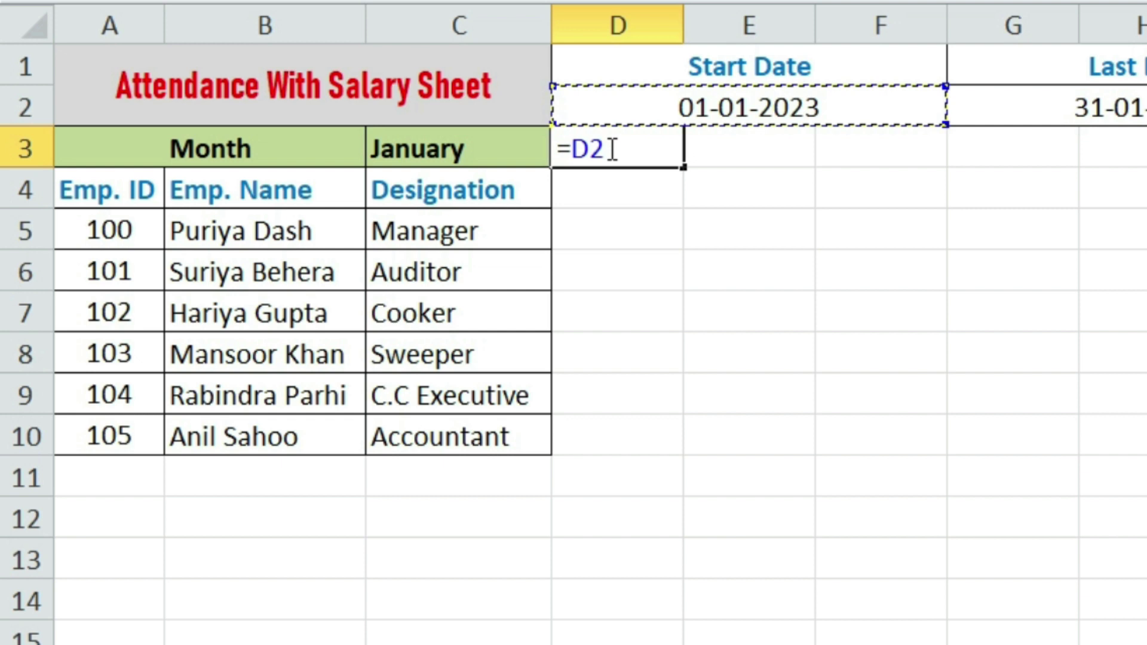
pyautogui.press('Return')
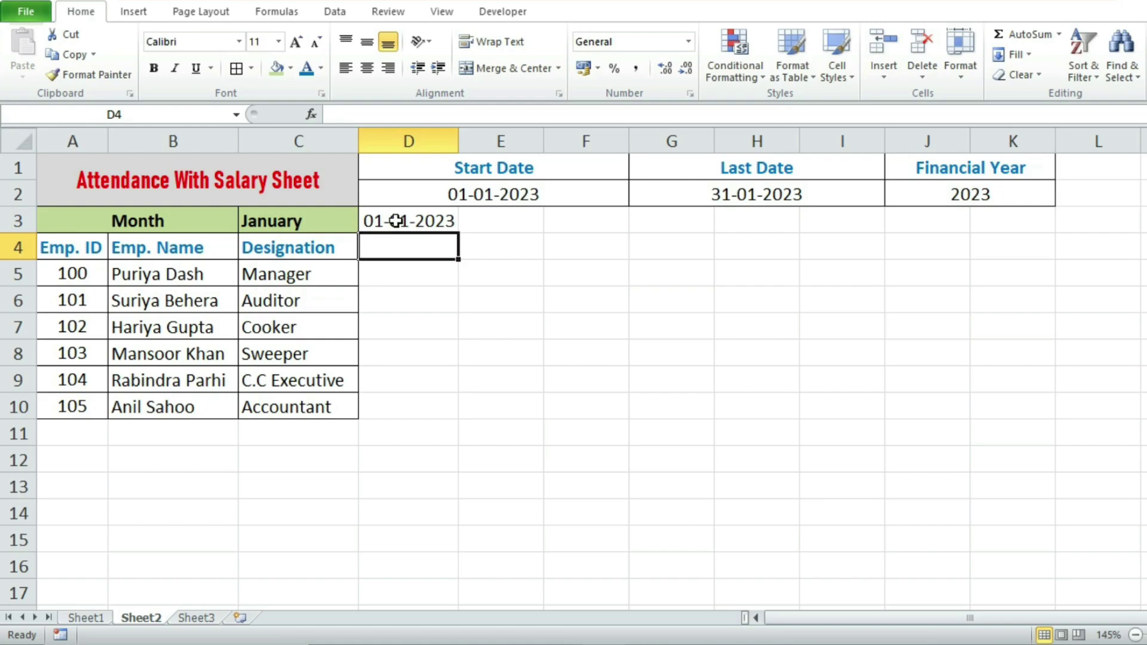
pyautogui.click(396, 221)
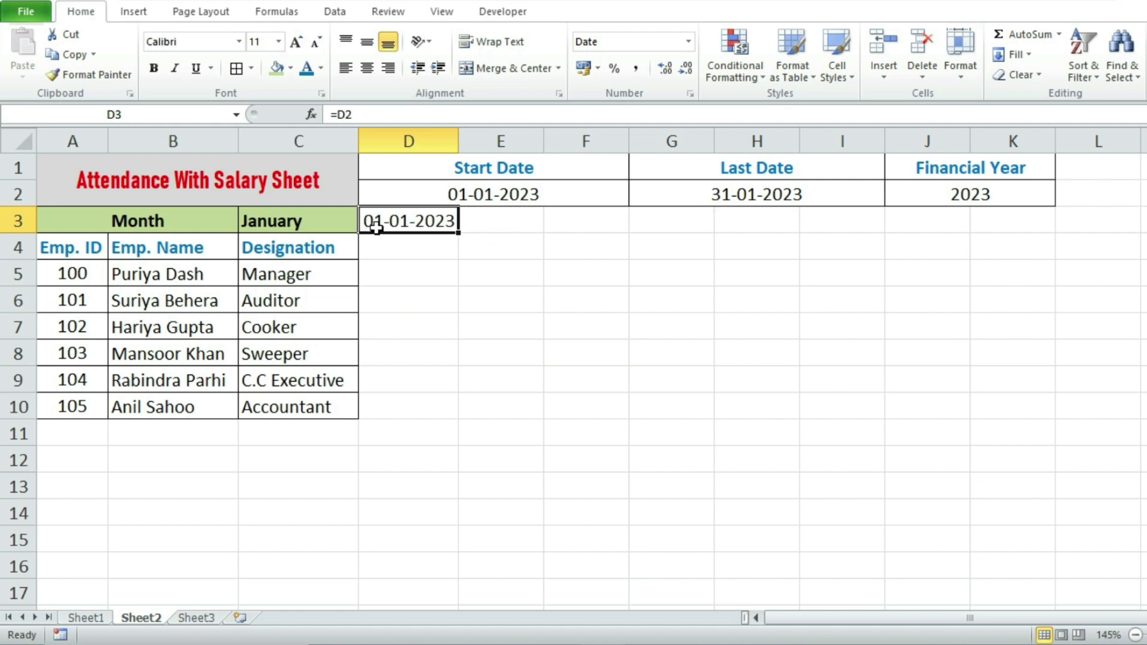
pyautogui.click(495, 255)
pyautogui.click(435, 225)
pyautogui.click(439, 249)
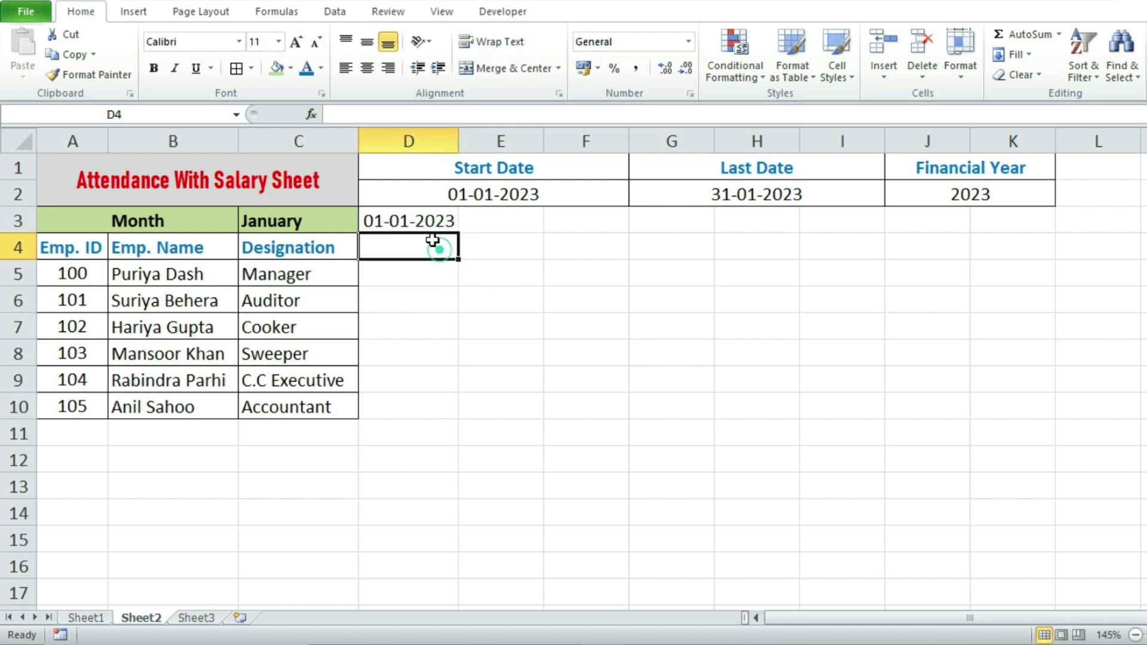
pyautogui.click(450, 294)
# Format the start date in D3 with the custom number format dd so only the day shows.
pyautogui.click(425, 222)
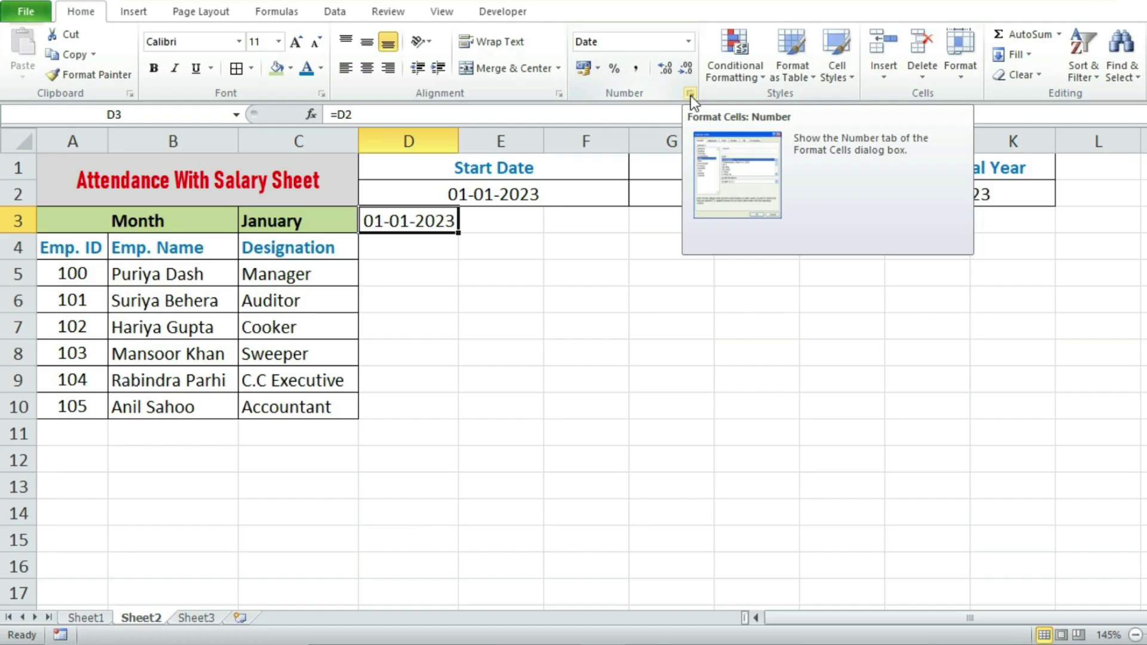
pyautogui.click(691, 91)
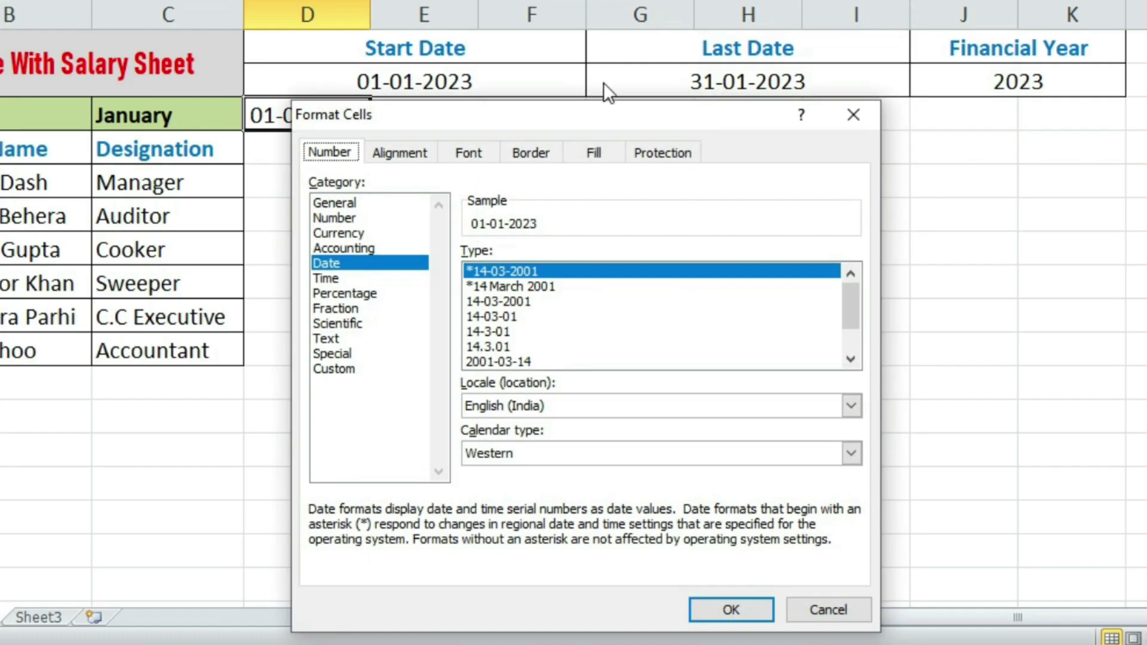
pyautogui.moveTo(589, 125); pyautogui.dragTo(644, 1)
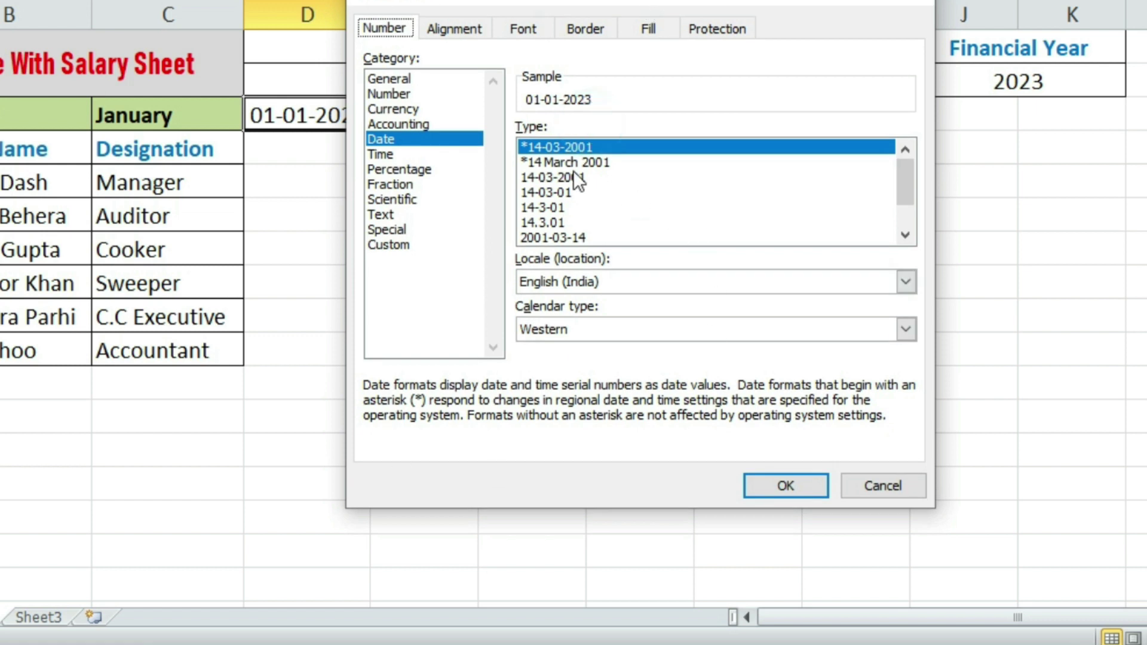
pyautogui.click(383, 245)
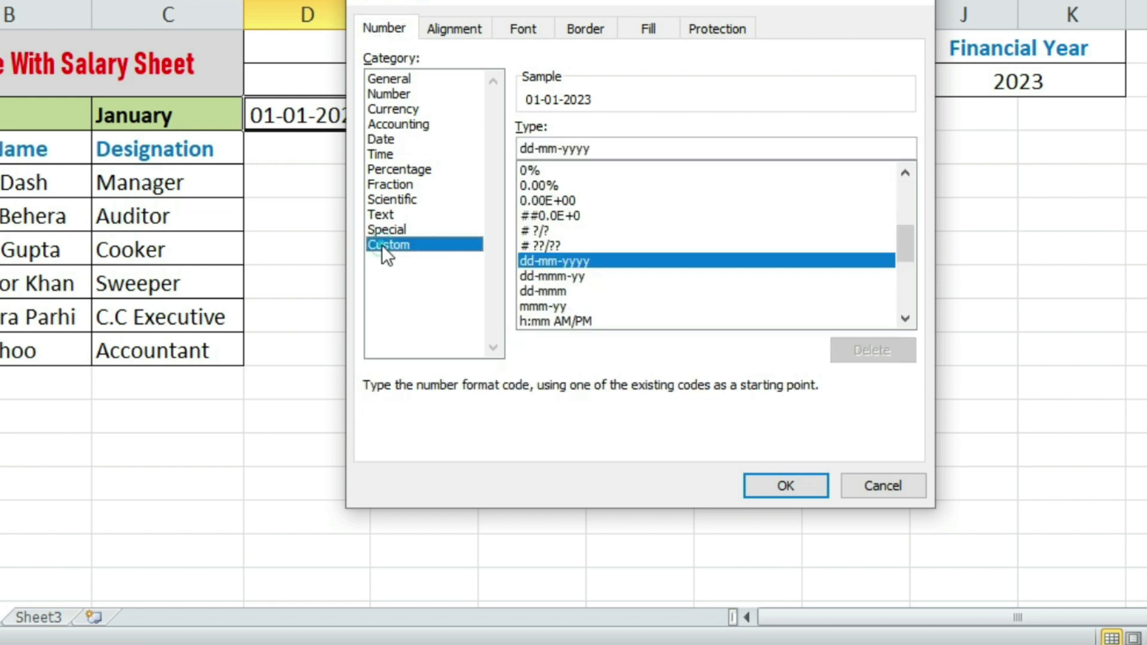
pyautogui.doubleClick(612, 147)
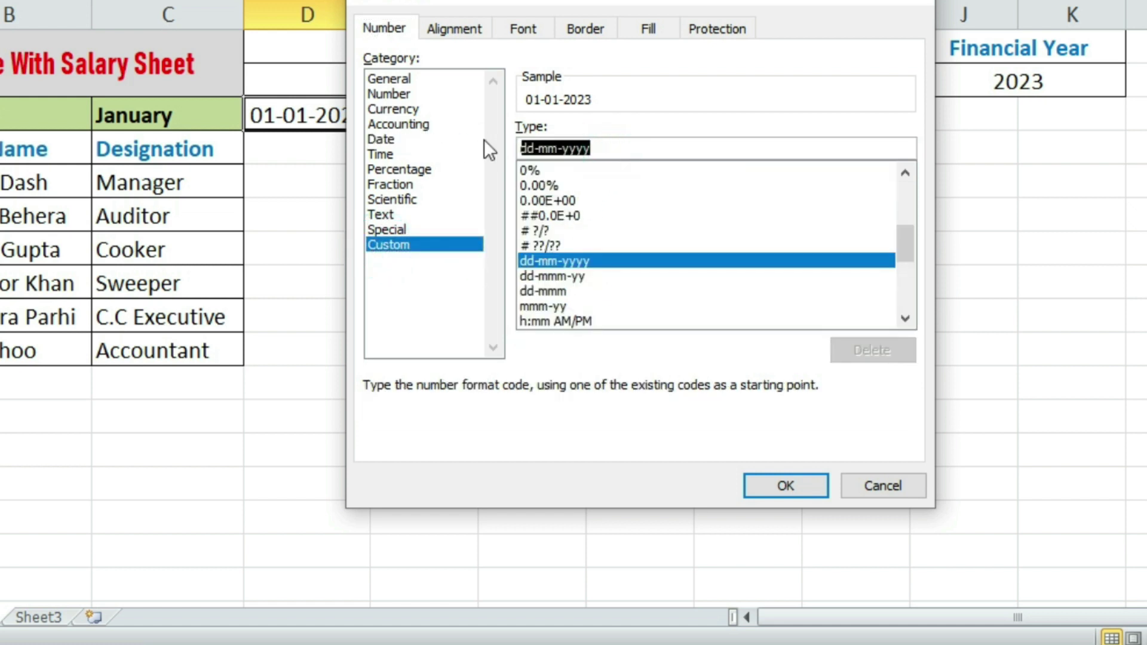
pyautogui.press('BackSpace')
pyautogui.write('dd')
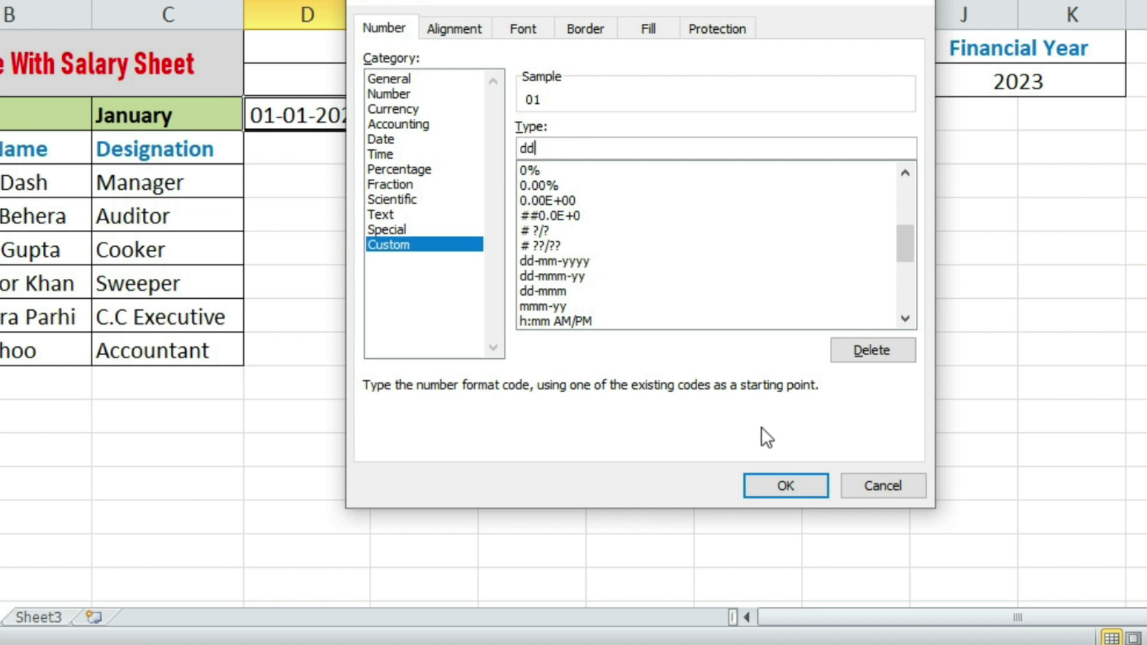
pyautogui.click(783, 483)
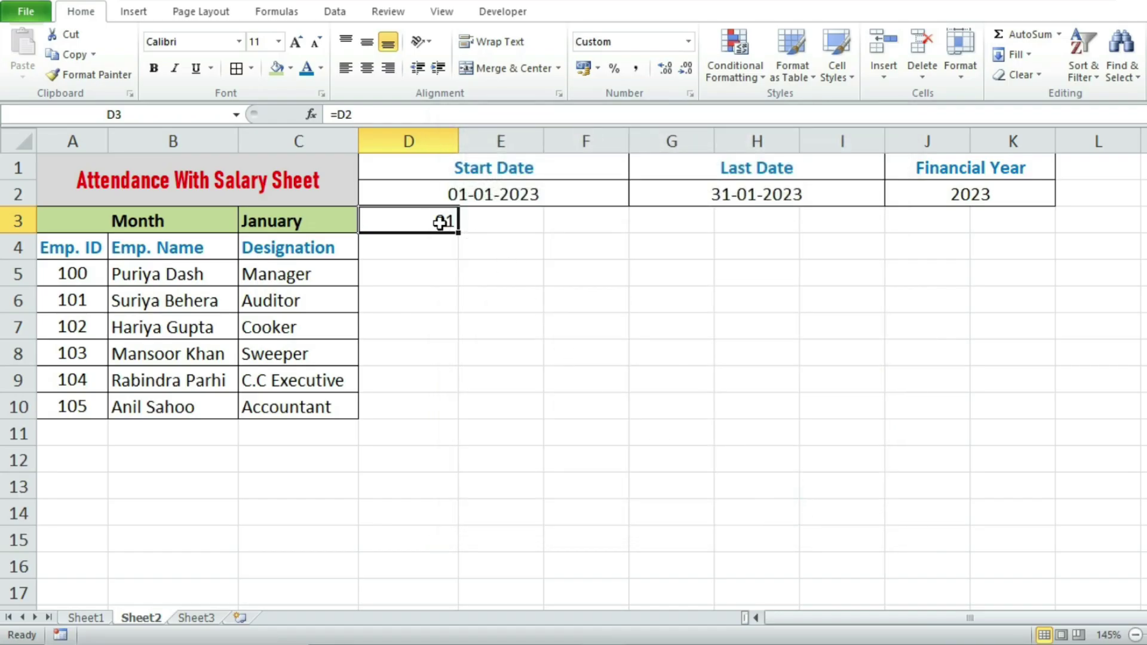
pyautogui.click(463, 245)
pyautogui.click(474, 215)
pyautogui.click(432, 216)
pyautogui.click(433, 216)
pyautogui.click(491, 225)
pyautogui.click(565, 221)
pyautogui.click(639, 218)
pyautogui.click(561, 221)
# Begin an IF formula in E3 that tests whether D3 is less than the absolute last-date reference, D3<$G$2.
pyautogui.click(501, 220)
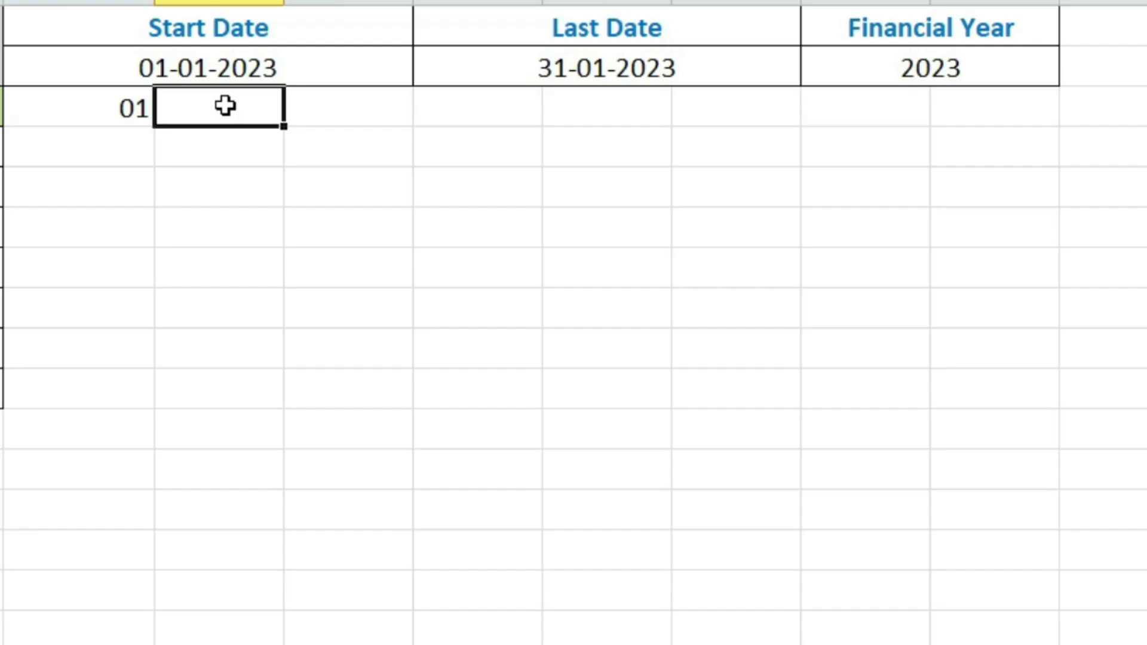
pyautogui.write('=i')
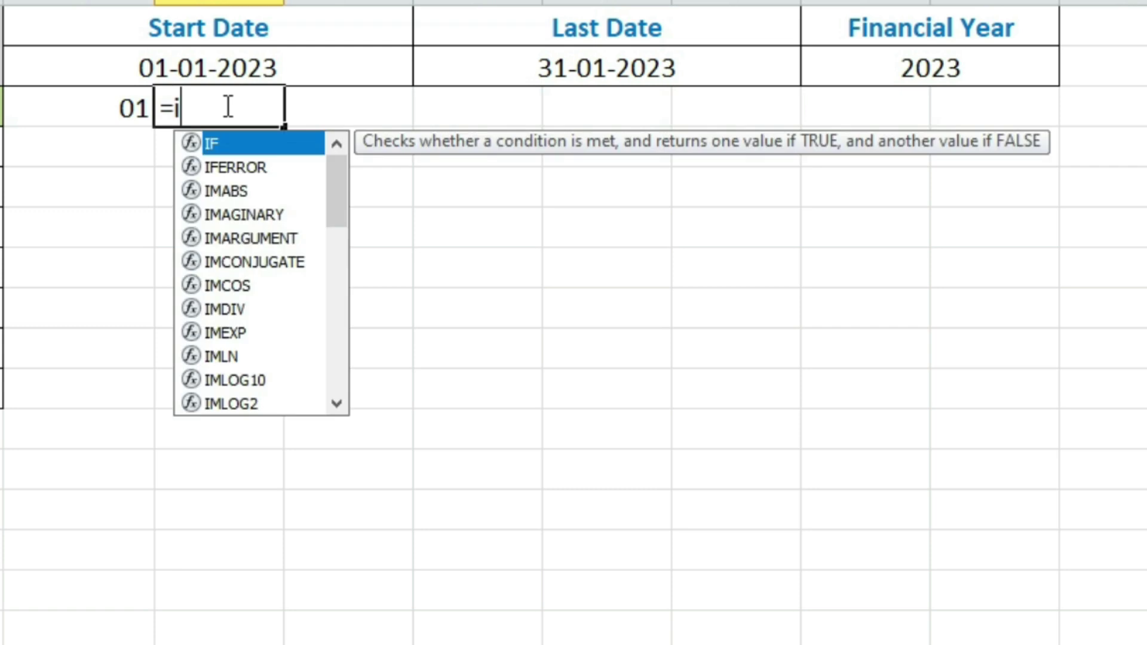
pyautogui.write('f(')
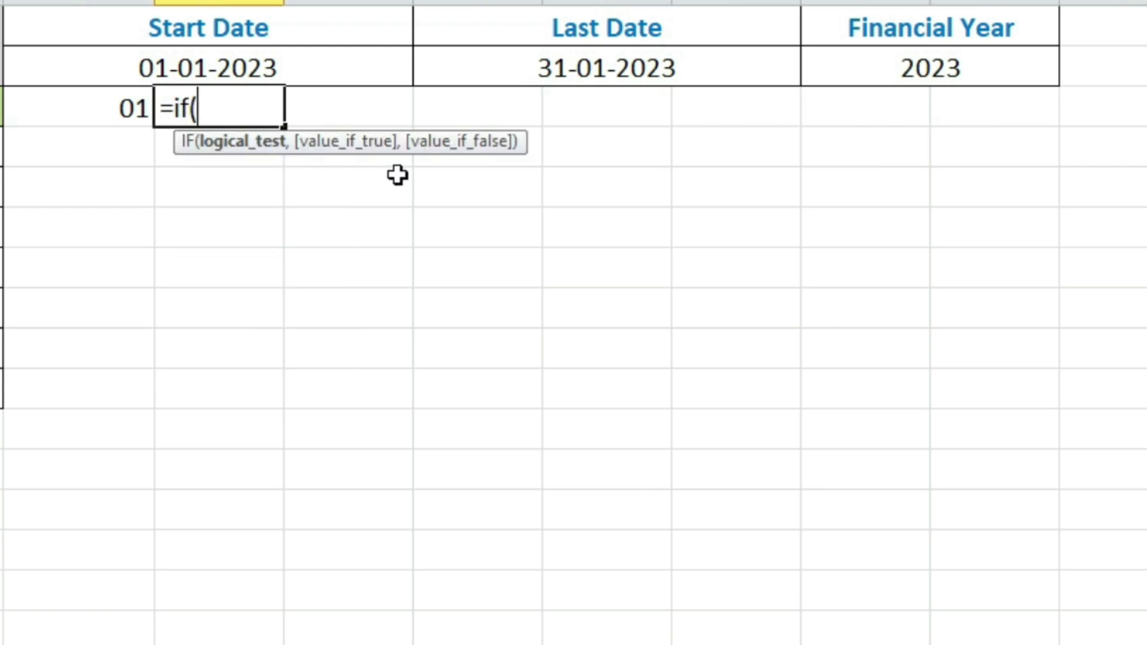
pyautogui.click(53, 108)
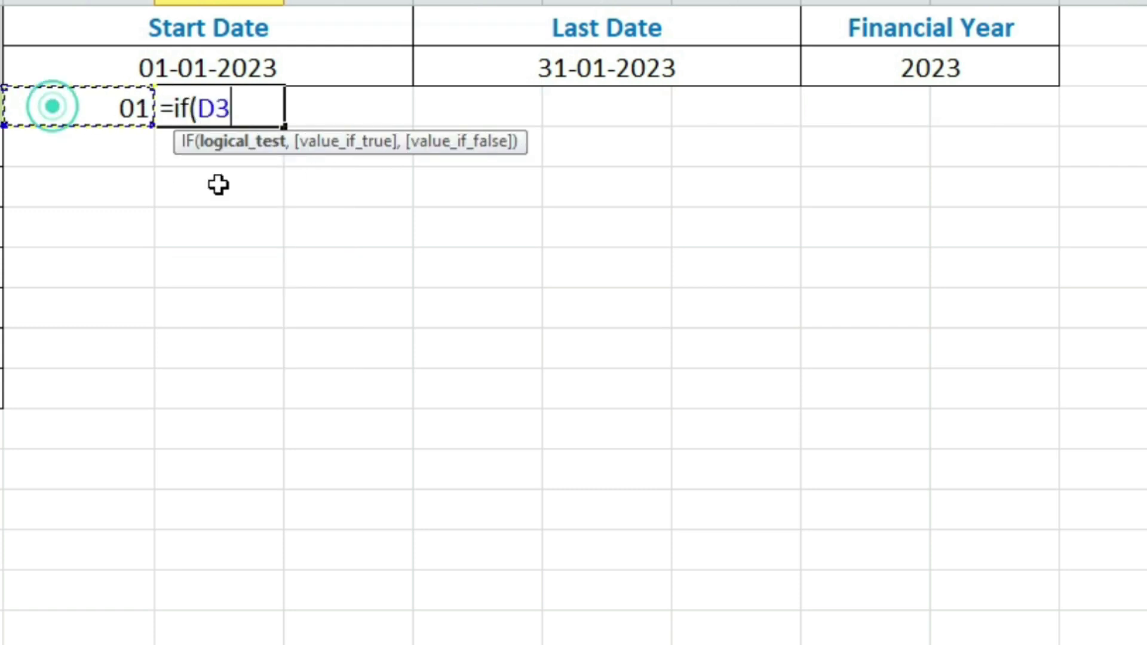
pyautogui.write('<')
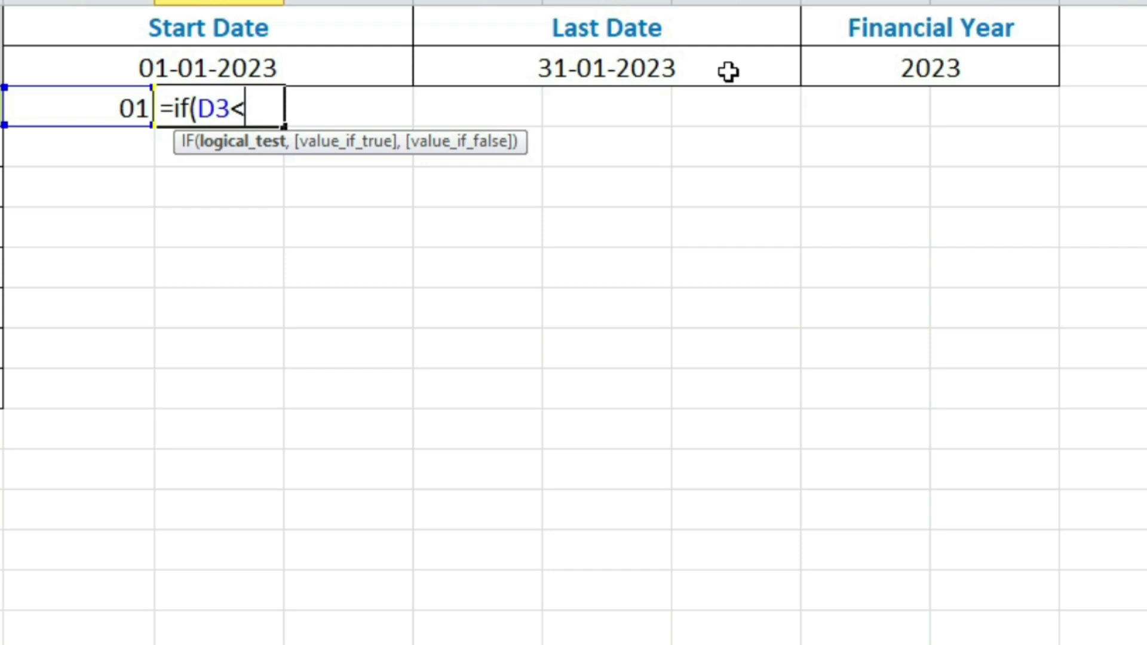
pyautogui.click(639, 69)
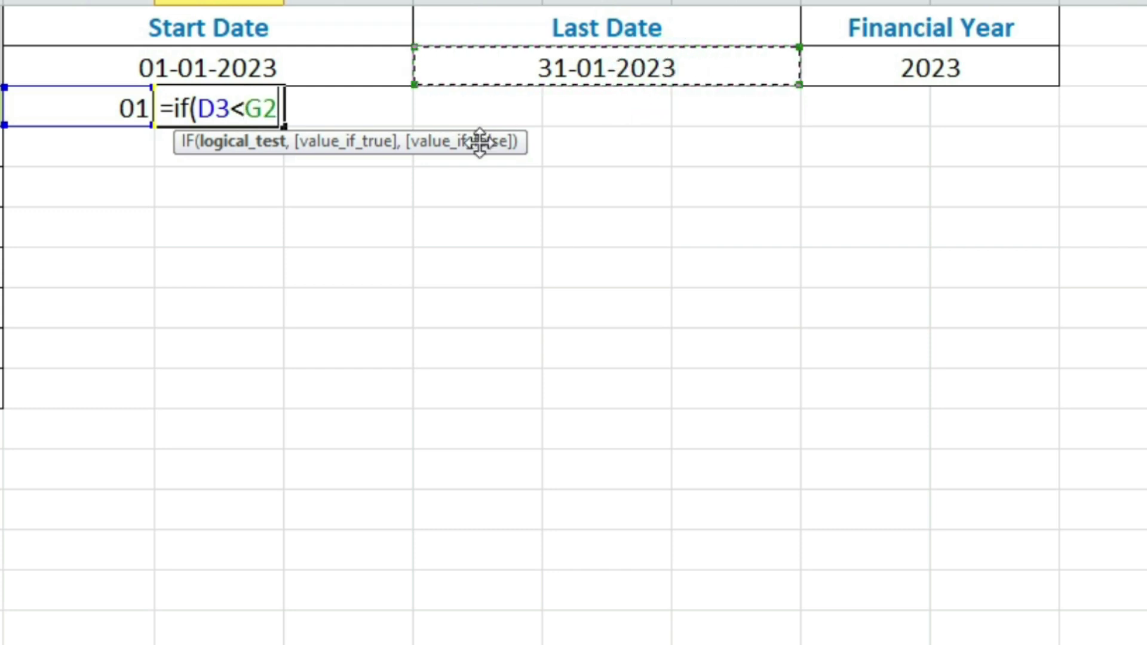
pyautogui.press('F4')
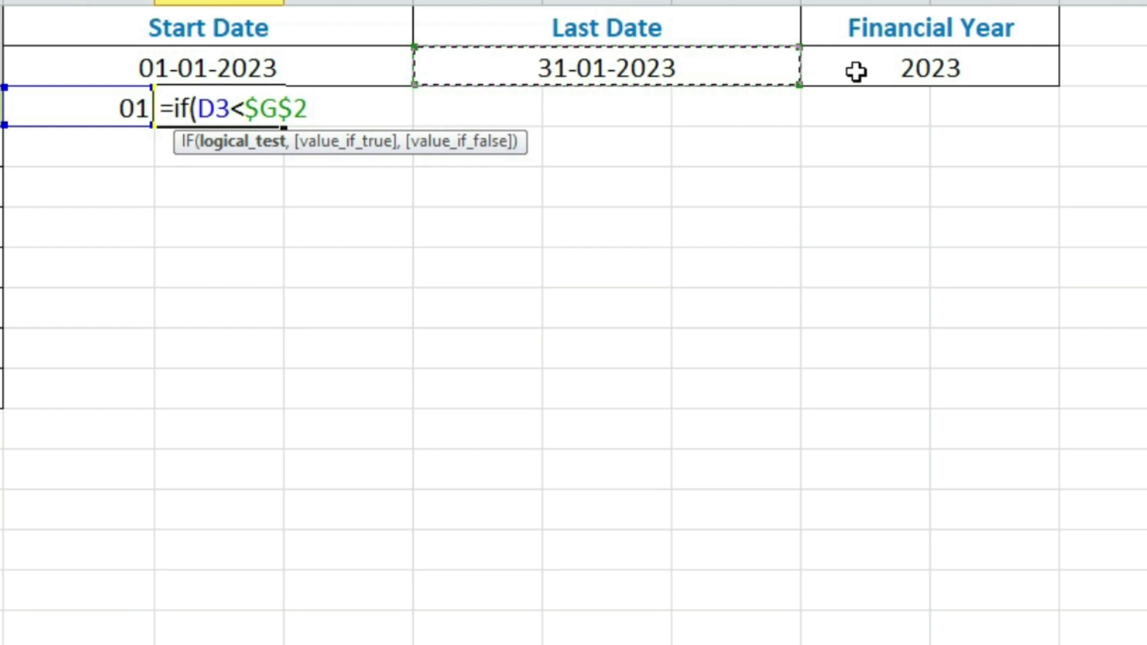
# Complete the E3 formula with D3+1 as the true result and empty text "" as the false result.
pyautogui.write(',')
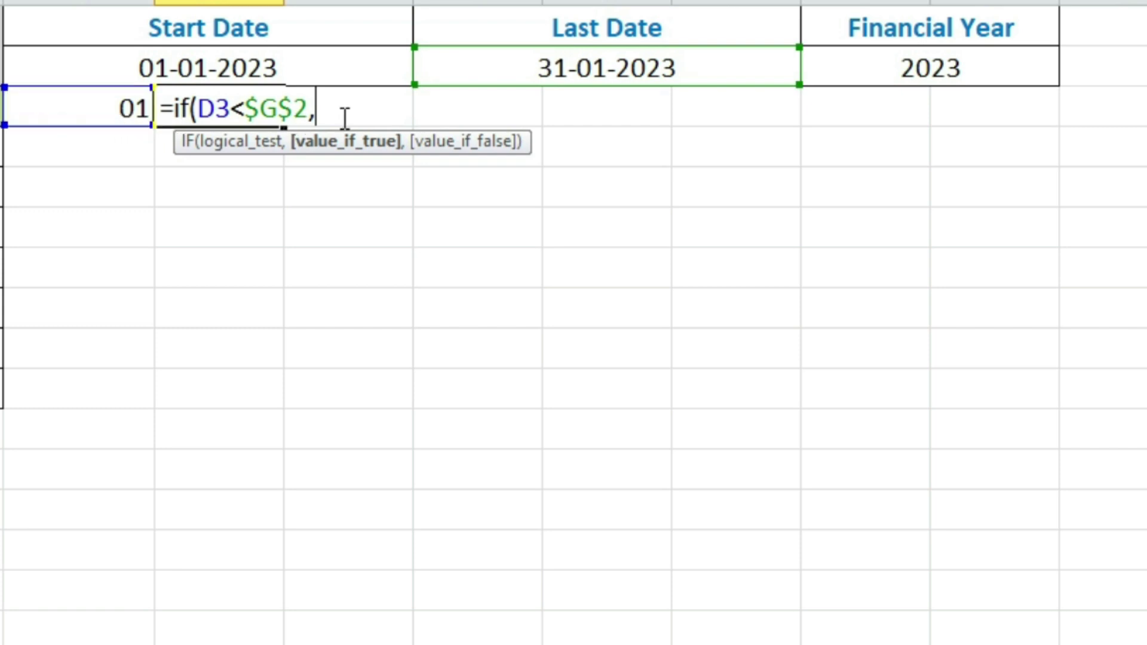
pyautogui.click(109, 112)
pyautogui.write('+1')
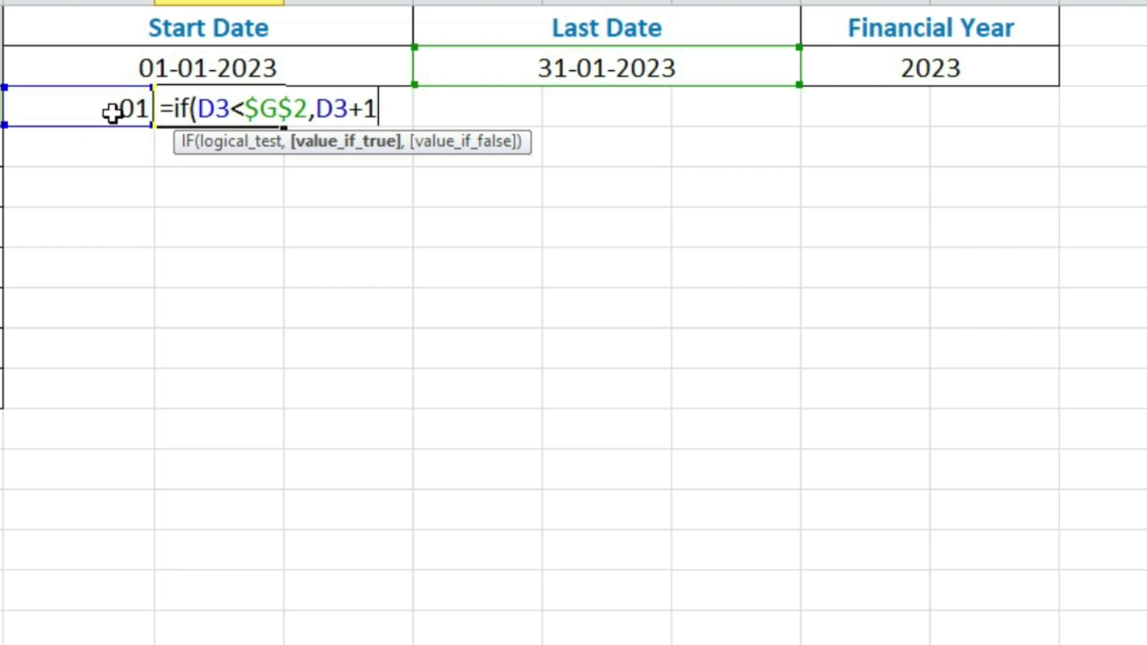
pyautogui.write(',')
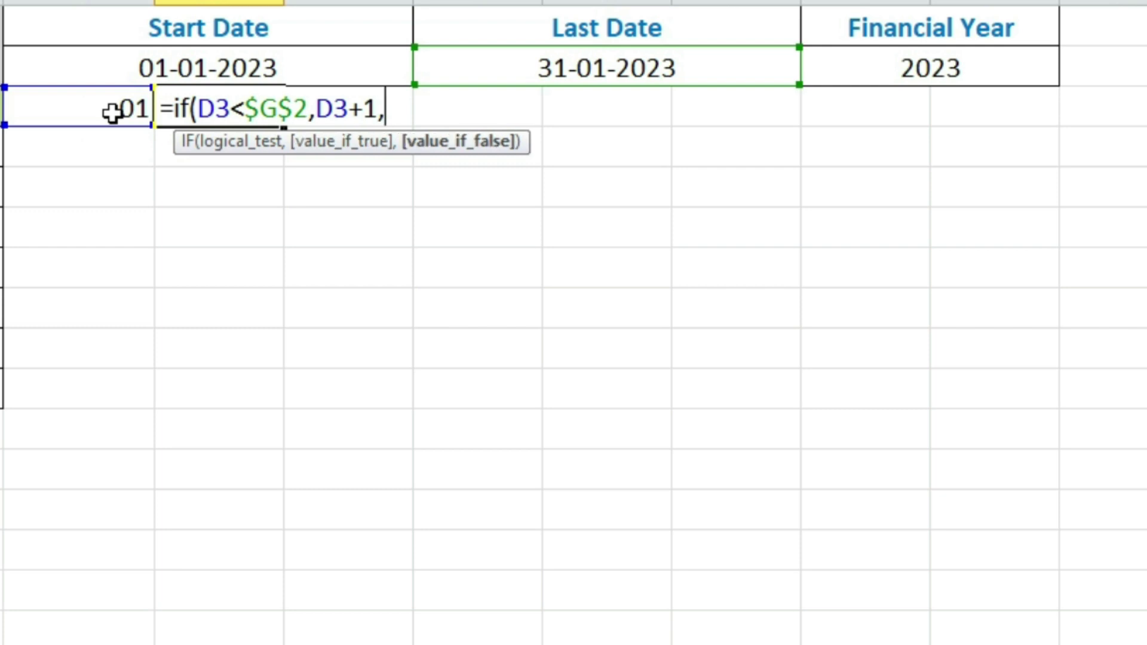
pyautogui.write('""')
pyautogui.click(391, 101)
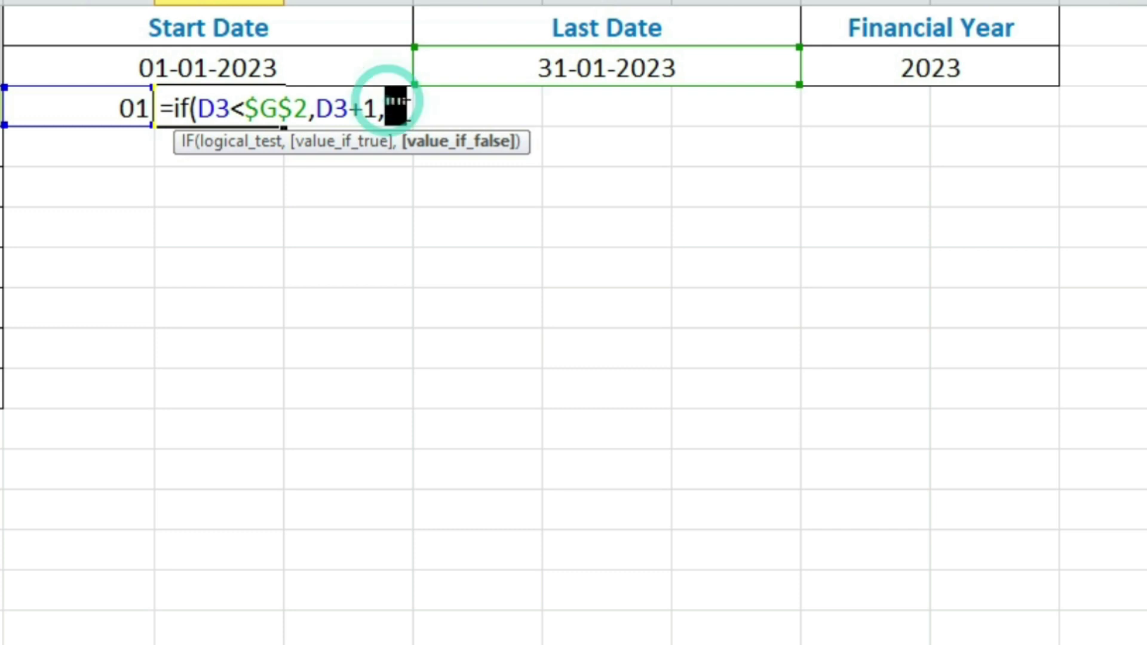
pyautogui.click(409, 110)
pyautogui.write(')')
pyautogui.press('Return')
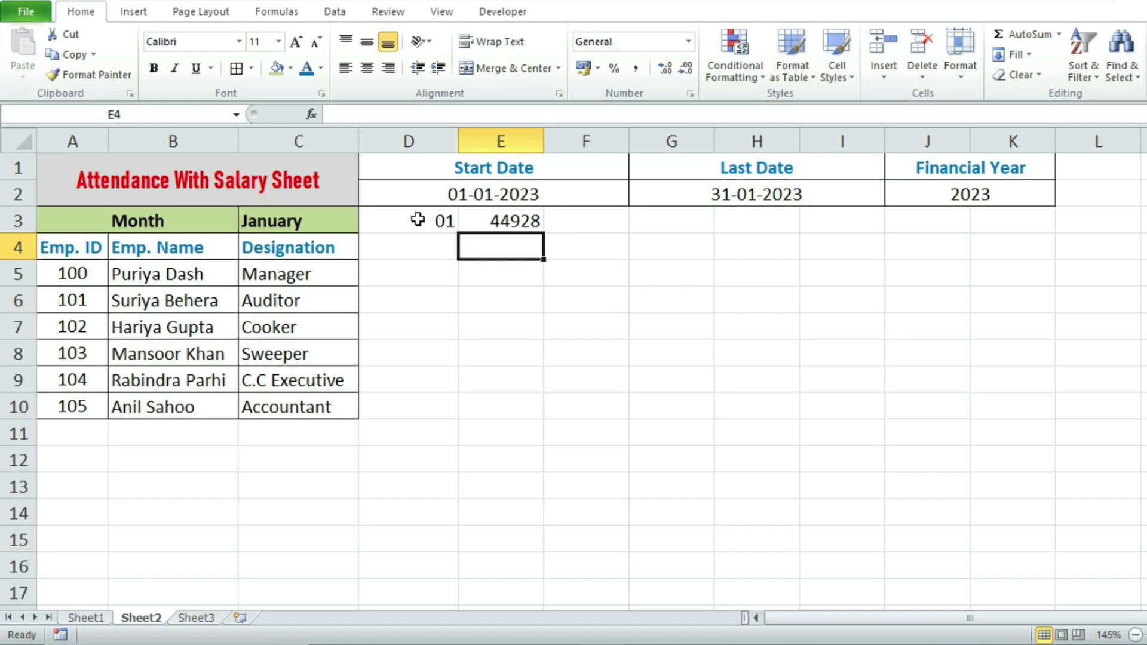
# Copy the day-only format from D3 to E3 with Format Painter.
pyautogui.click(417, 220)
pyautogui.click(122, 78)
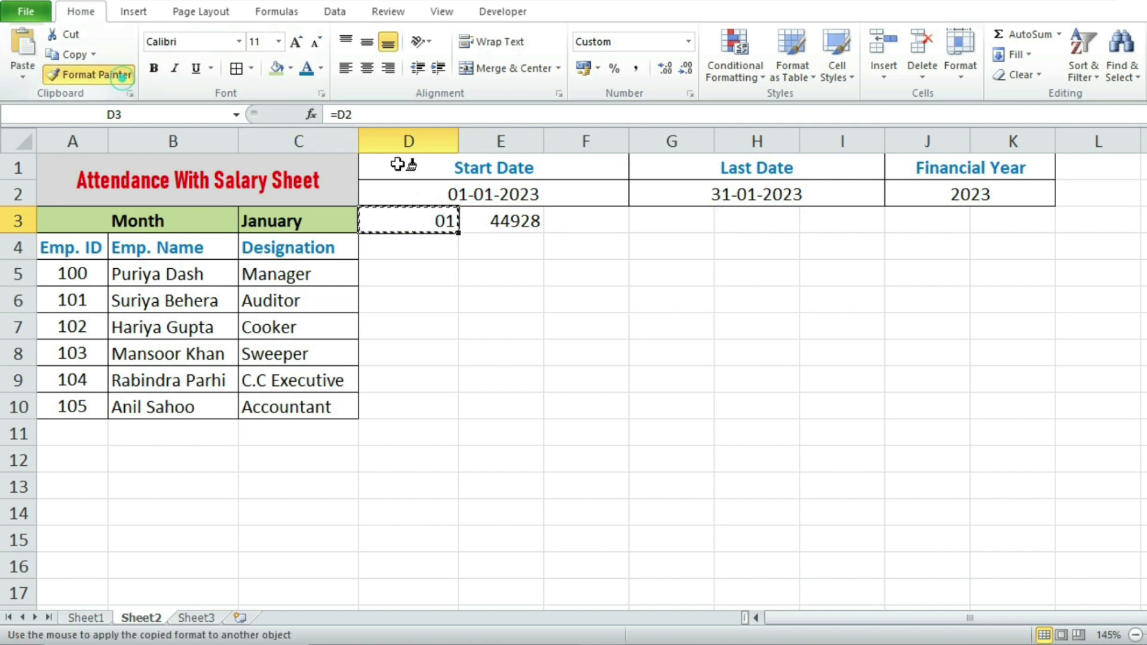
pyautogui.click(508, 221)
# Fill the E3 date formula across row 3 through AI3.
pyautogui.moveTo(542, 232); pyautogui.dragTo(1144, 233)
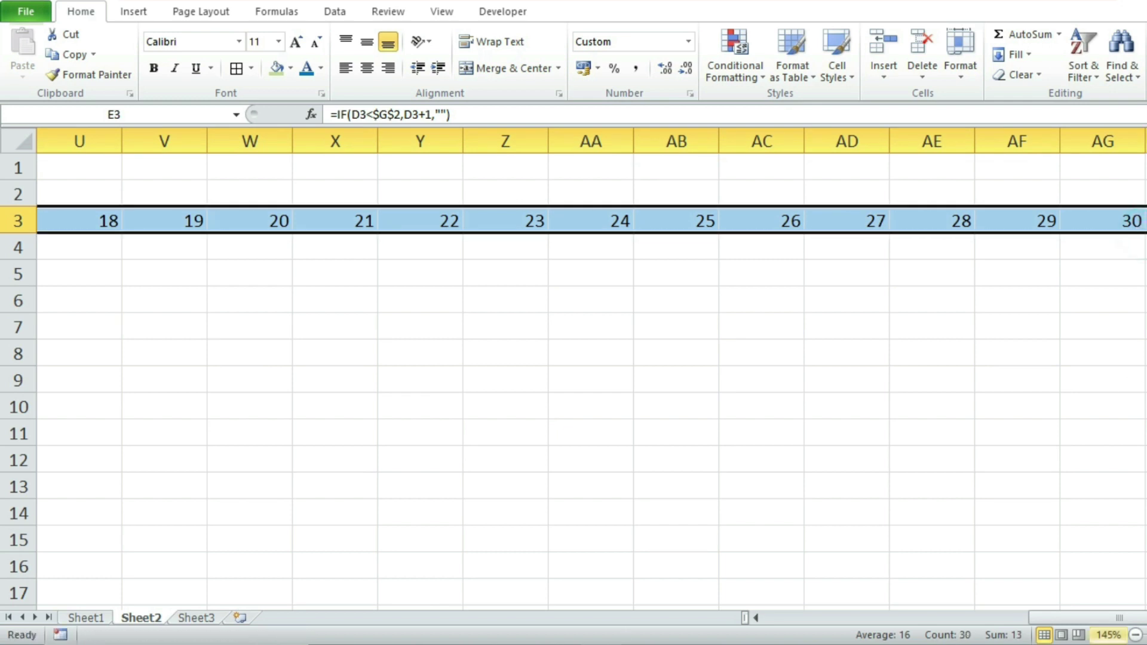
pyautogui.moveTo(1084, 614); pyautogui.dragTo(1084, 615)
pyautogui.hscroll(2, 592, 380)
pyautogui.moveTo(1058, 235); pyautogui.dragTo(1037, 174)
pyautogui.click(1137, 303)
# Examine the formulas at the end of the date row, in AI3 and AH3.
pyautogui.doubleClick(1097, 216)
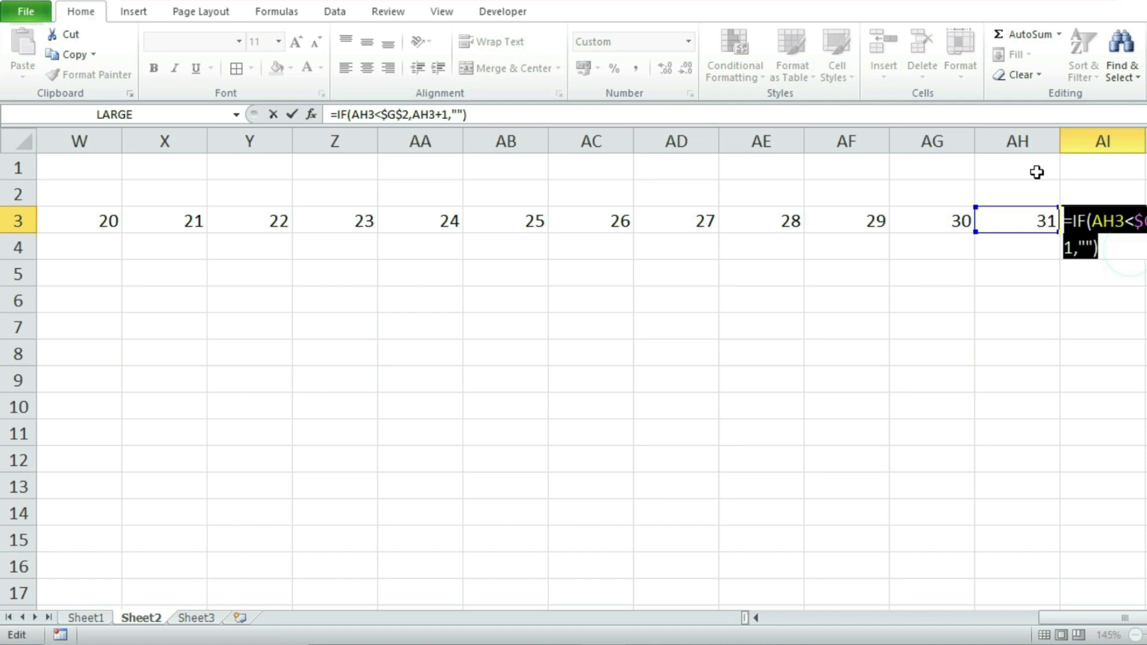
pyautogui.press('Return')
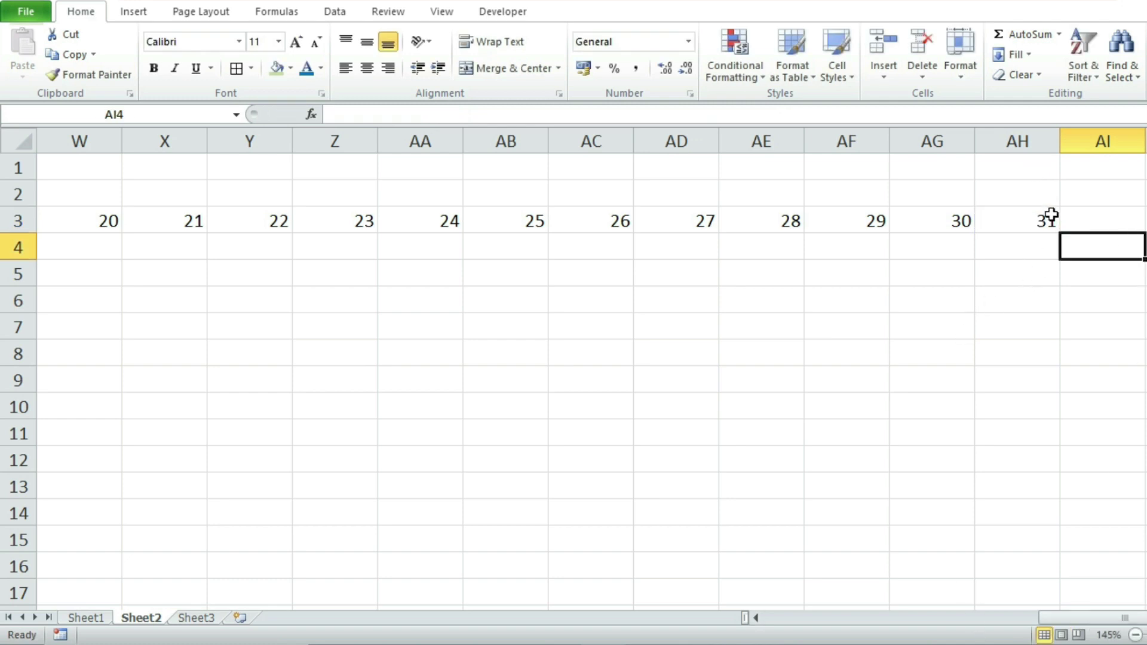
pyautogui.click(1087, 218)
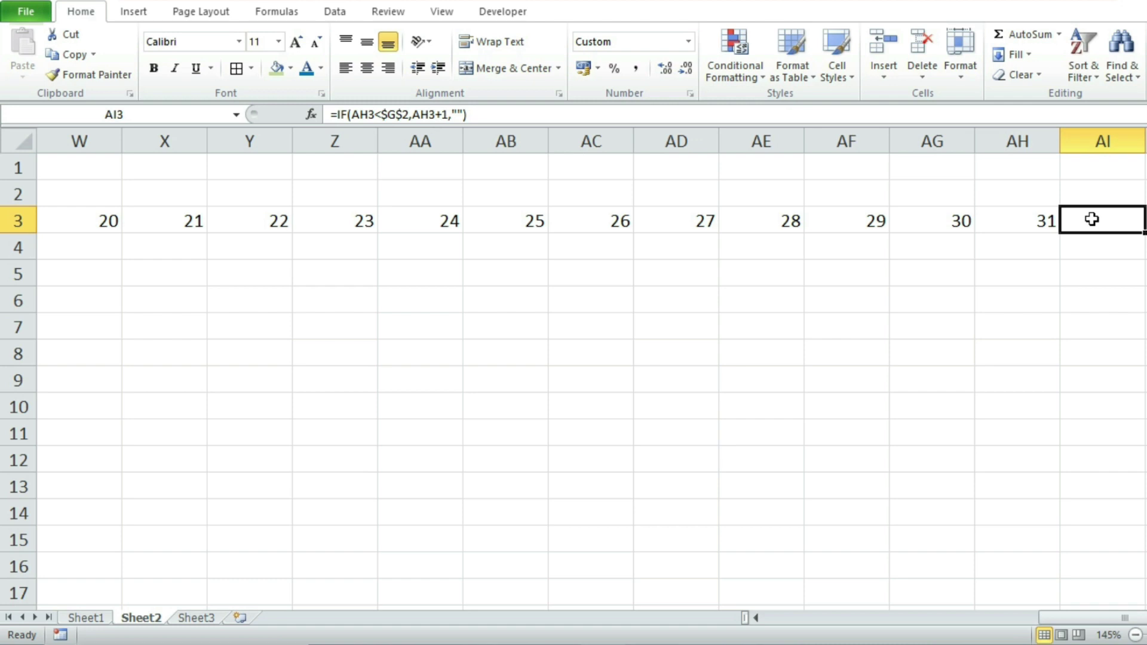
pyautogui.doubleClick(1091, 220)
pyautogui.press('Return')
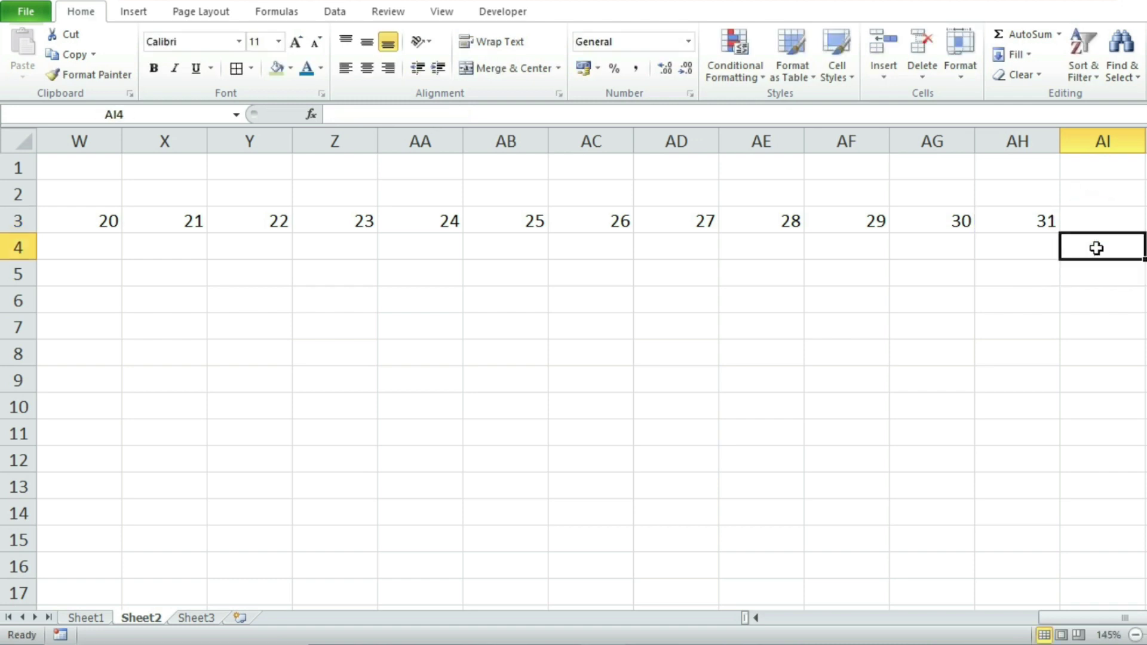
pyautogui.click(1089, 222)
pyautogui.click(1097, 316)
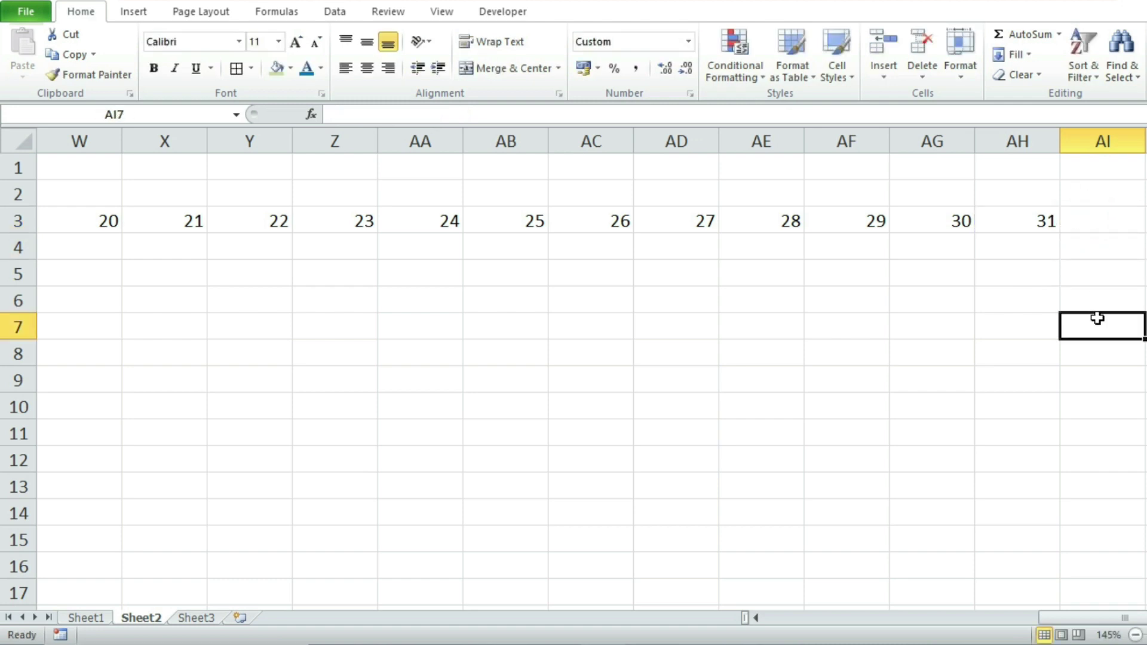
pyautogui.click(1049, 224)
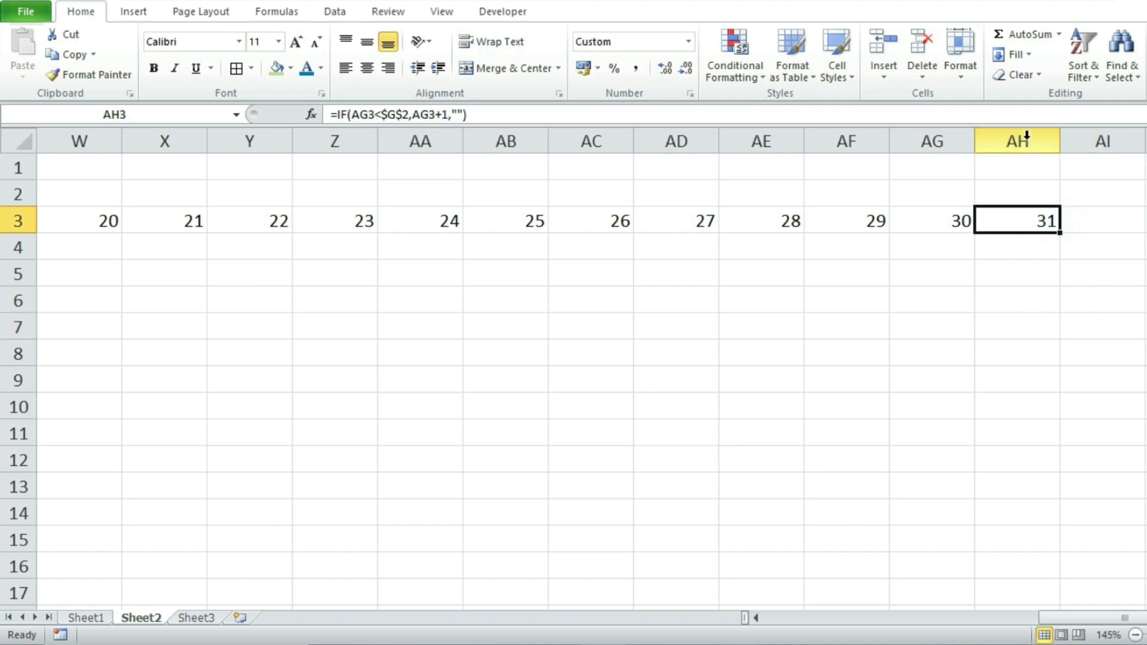
pyautogui.click(1008, 296)
# Narrow the date columns D to AH to a uniform width that fits the two-digit days.
pyautogui.moveTo(1020, 221); pyautogui.dragTo(417, 221)
pyautogui.click(883, 363)
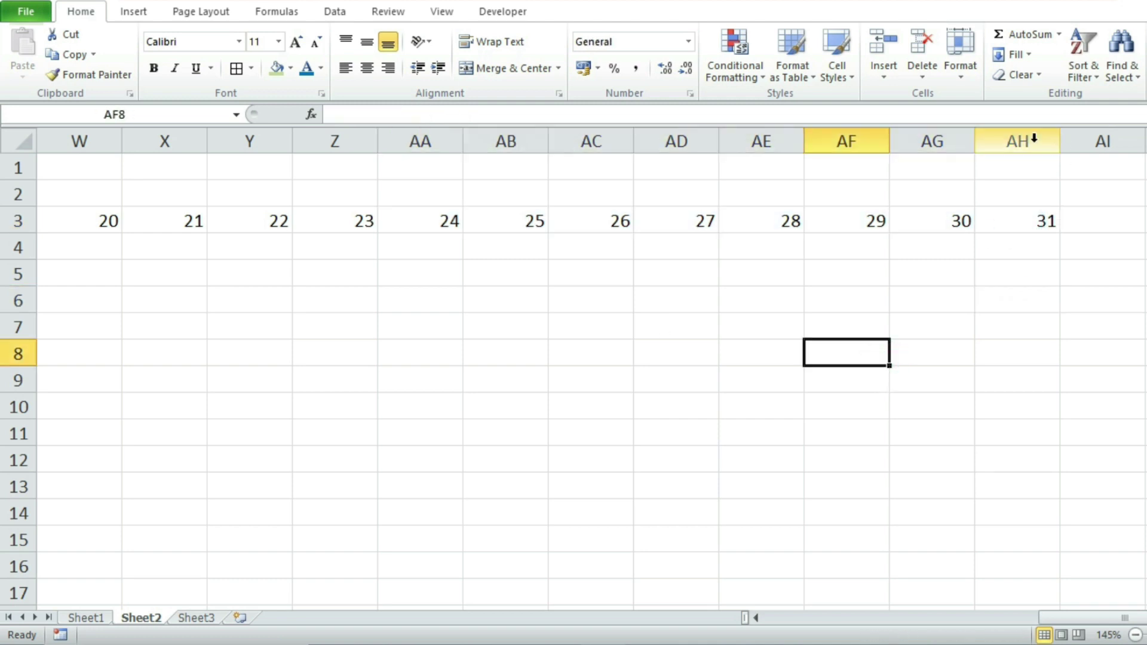
pyautogui.moveTo(1033, 138); pyautogui.dragTo(225, 187)
pyautogui.moveTo(258, 141); pyautogui.dragTo(203, 150)
pyautogui.click(942, 330)
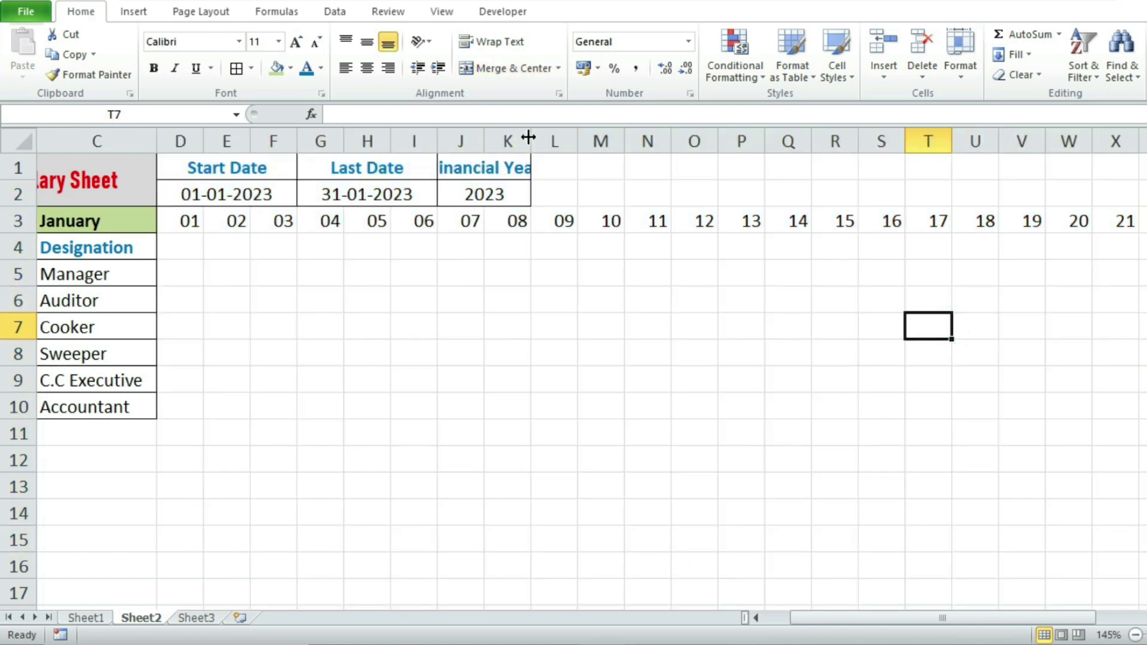
# Merge and center the Financial Year heading across J1:L1 and extend its year value across J2:L2.
pyautogui.moveTo(469, 168); pyautogui.dragTo(548, 167)
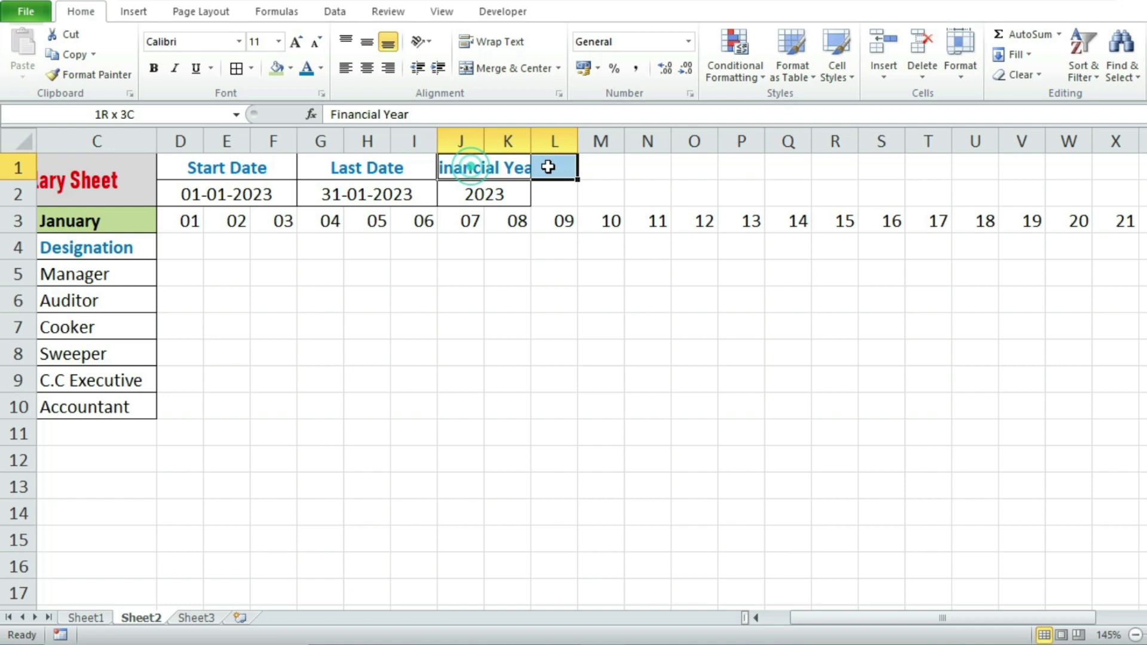
pyautogui.click(511, 70)
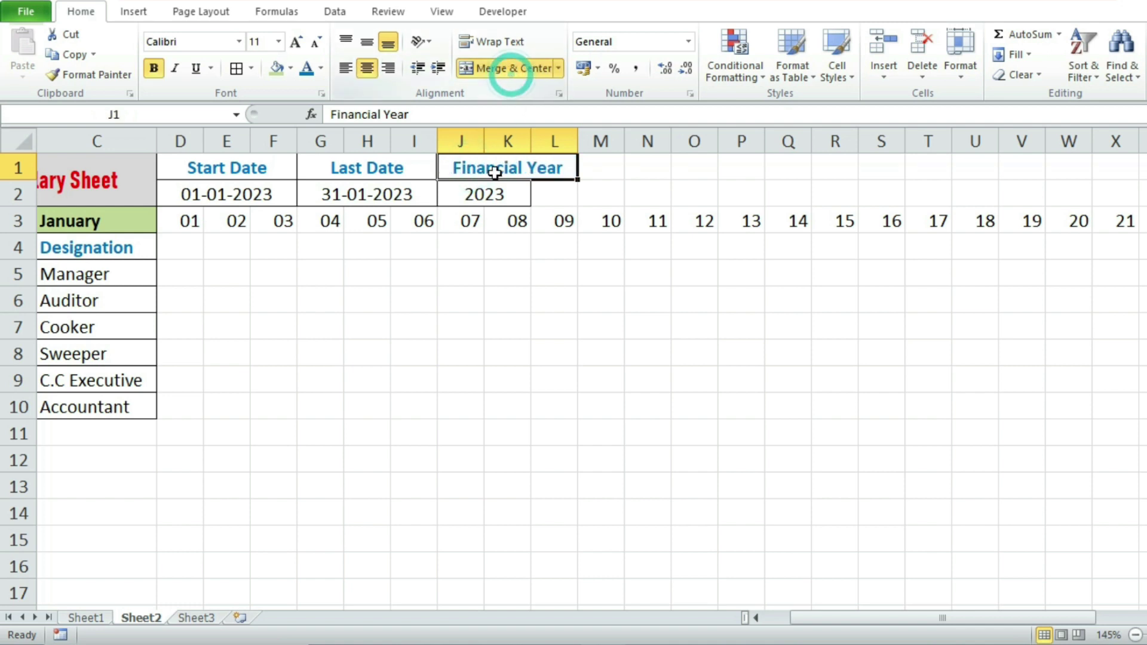
pyautogui.moveTo(494, 191); pyautogui.dragTo(557, 191)
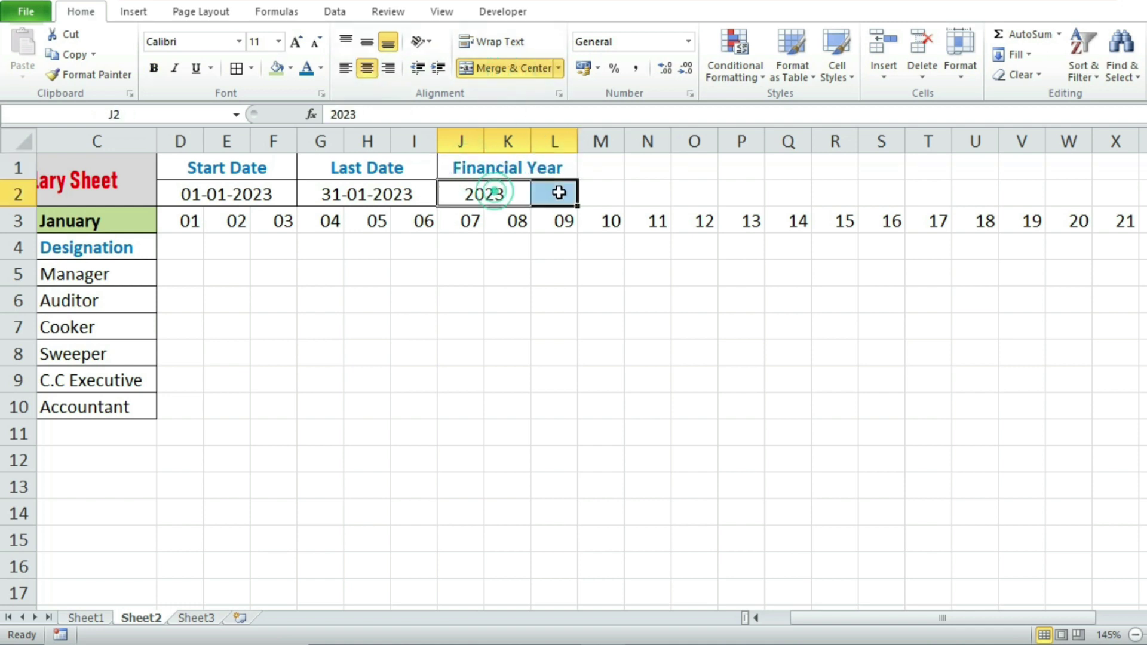
# Merge and center J2:L2, and apply all borders to the Financial Year block J1:L2.
pyautogui.click(515, 64)
pyautogui.click(471, 268)
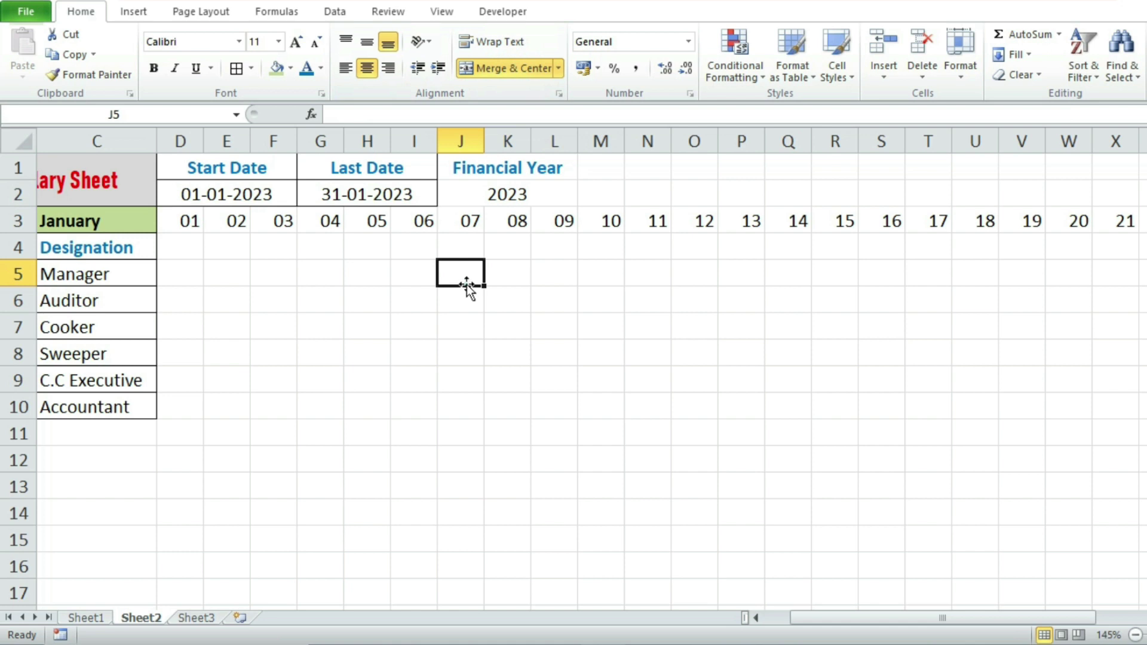
pyautogui.click(512, 177)
pyautogui.moveTo(513, 179); pyautogui.dragTo(512, 186)
pyautogui.click(234, 68)
# Apply all borders to the attendance grid D3:AH11, and clear the surplus row 11.
pyautogui.moveTo(159, 218); pyautogui.dragTo(1085, 436)
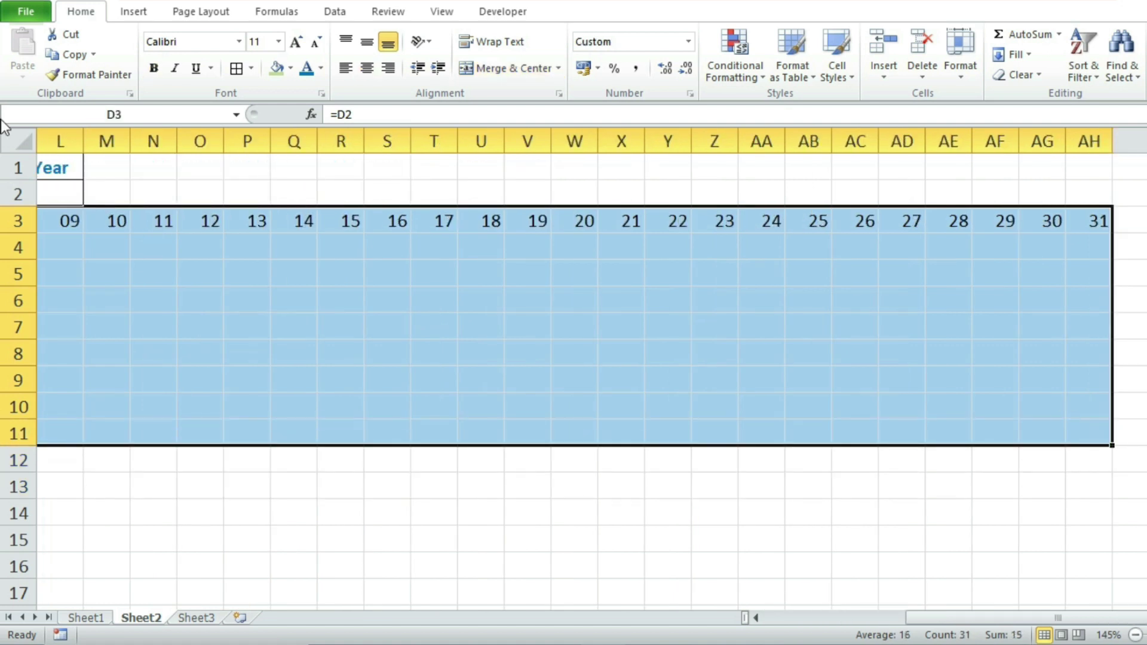
pyautogui.click(234, 68)
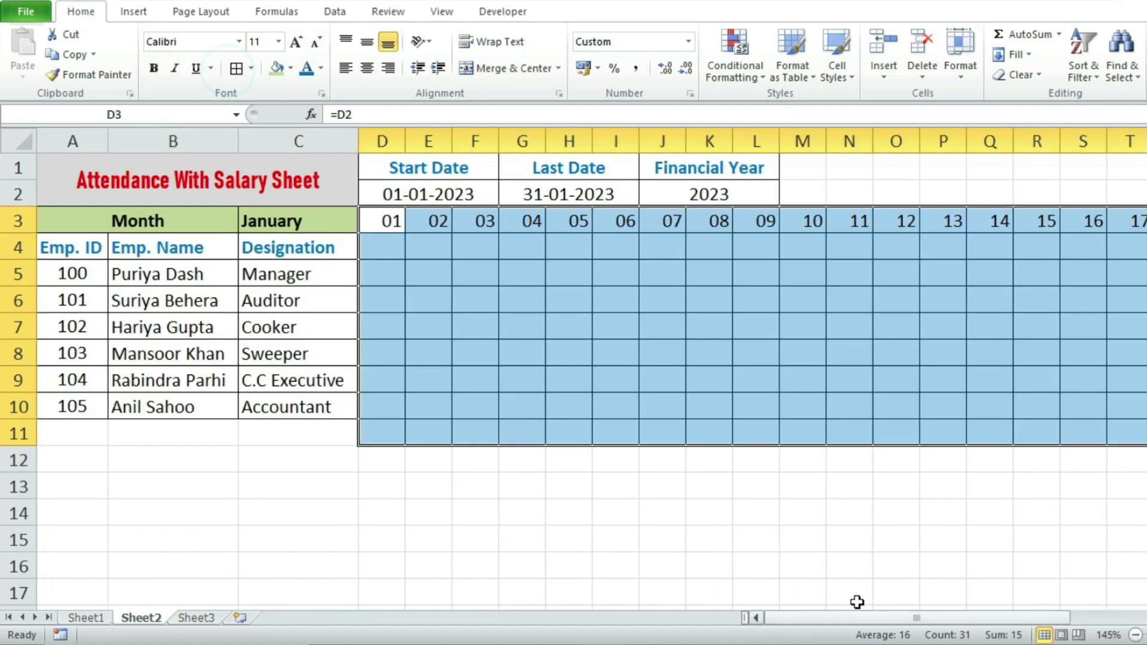
pyautogui.click(18, 433)
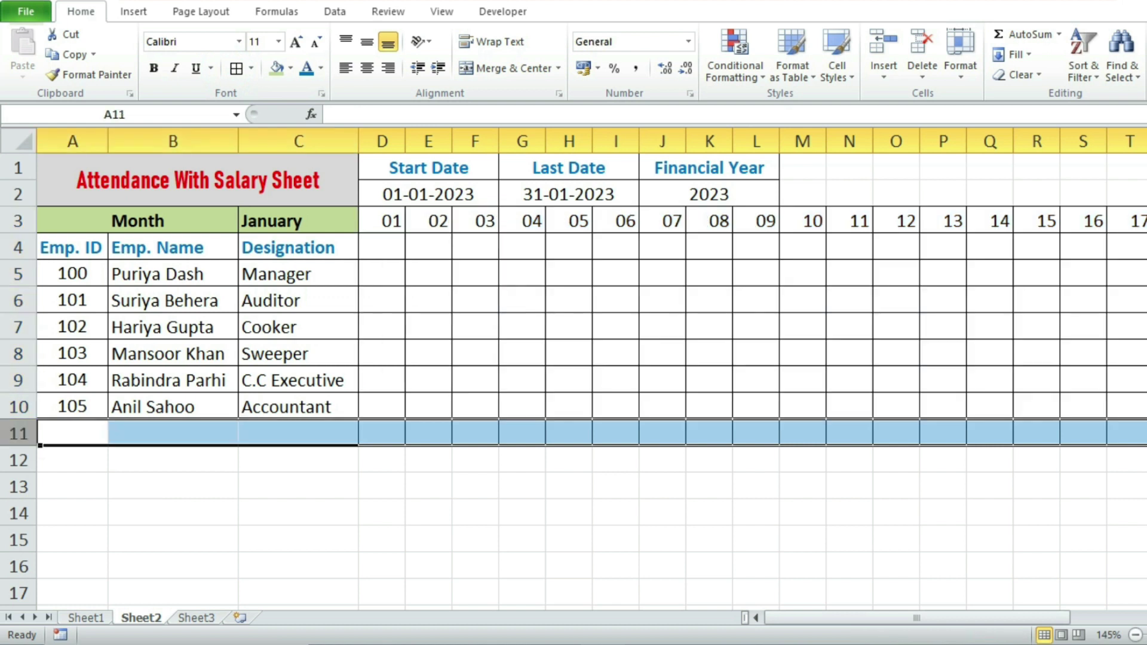
pyautogui.click(1029, 69)
pyautogui.click(1039, 95)
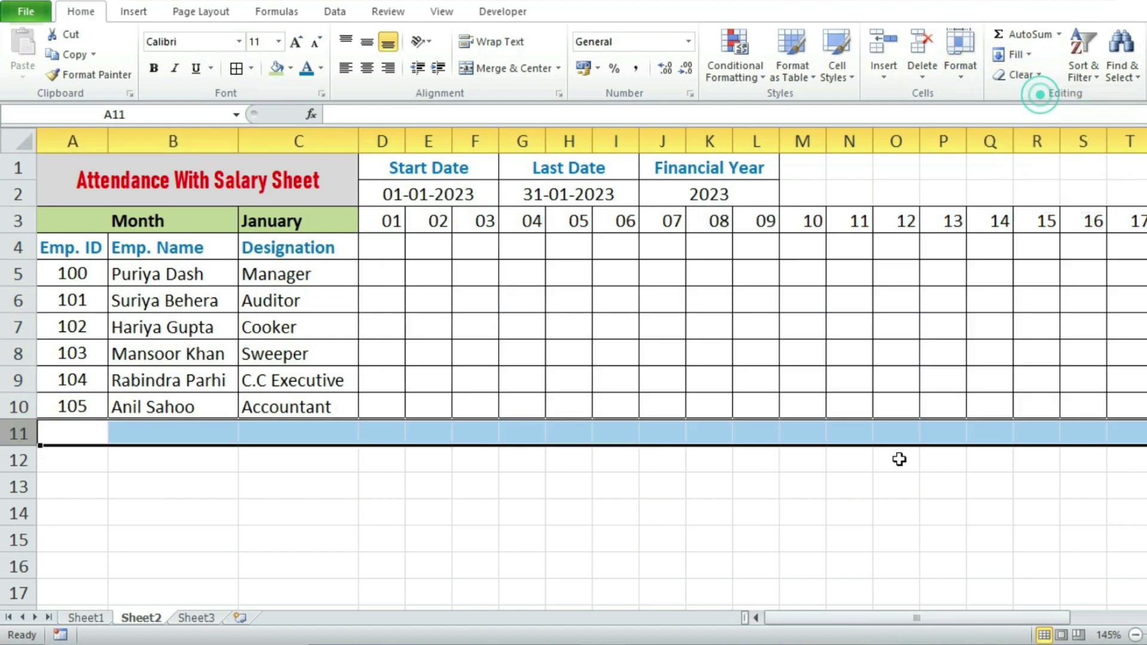
pyautogui.click(897, 458)
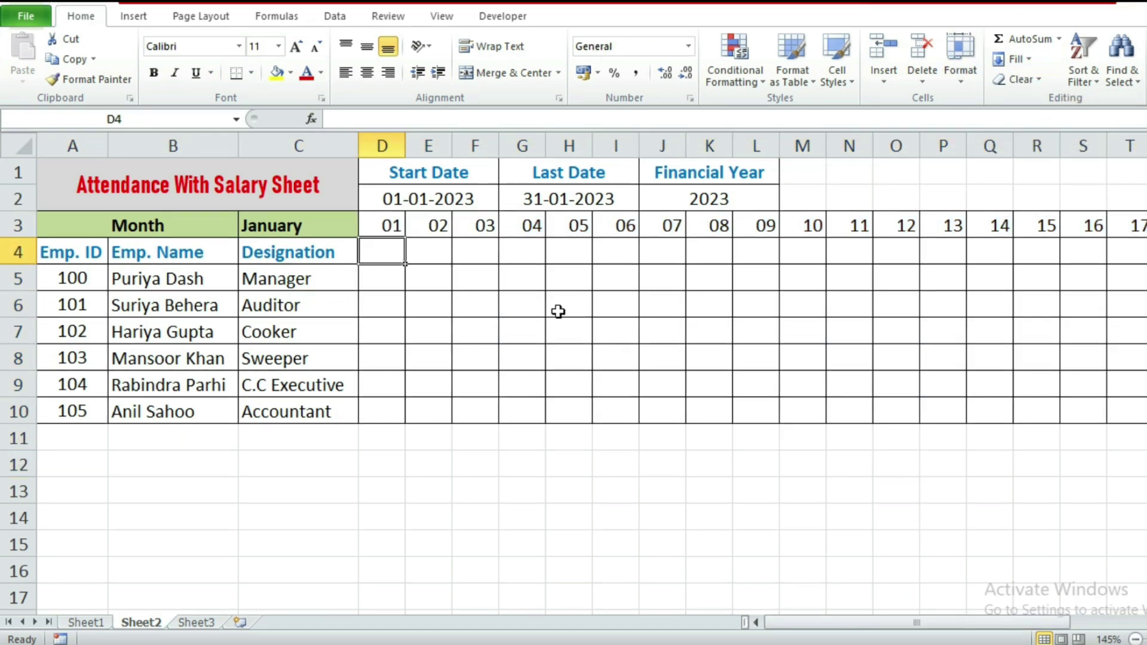
# Enter the formula =TEXT(D3,"ddd") in D4 to show the weekday of the date above.
pyautogui.click(391, 227)
pyautogui.click(379, 249)
pyautogui.click(411, 249)
pyautogui.click(397, 247)
pyautogui.write('=')
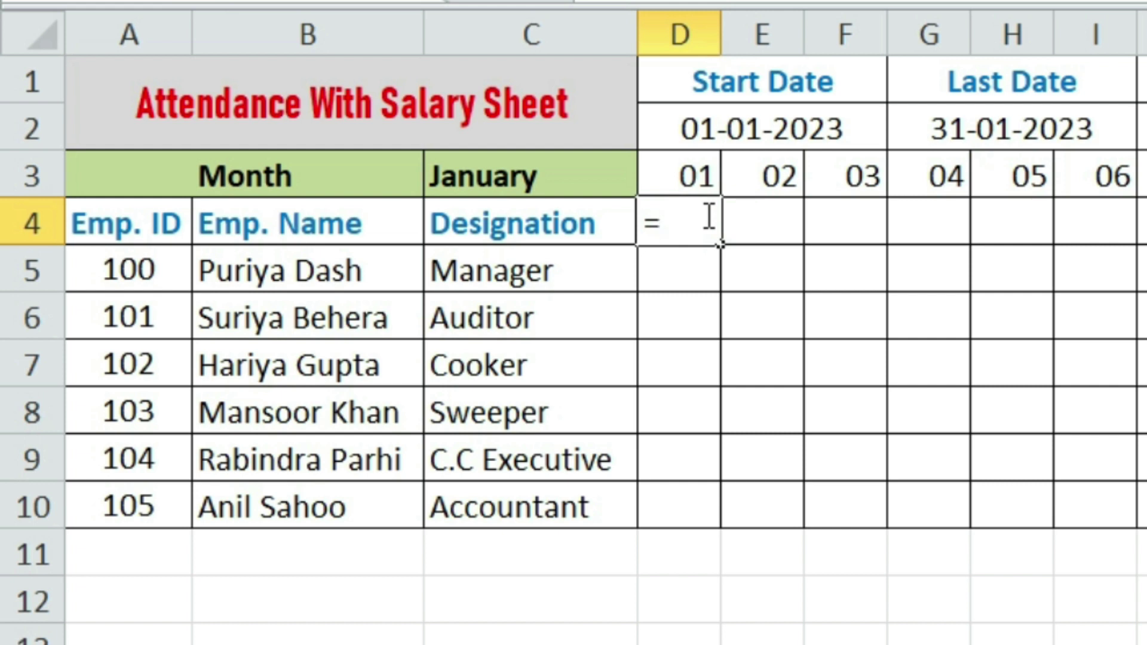
pyautogui.write('text')
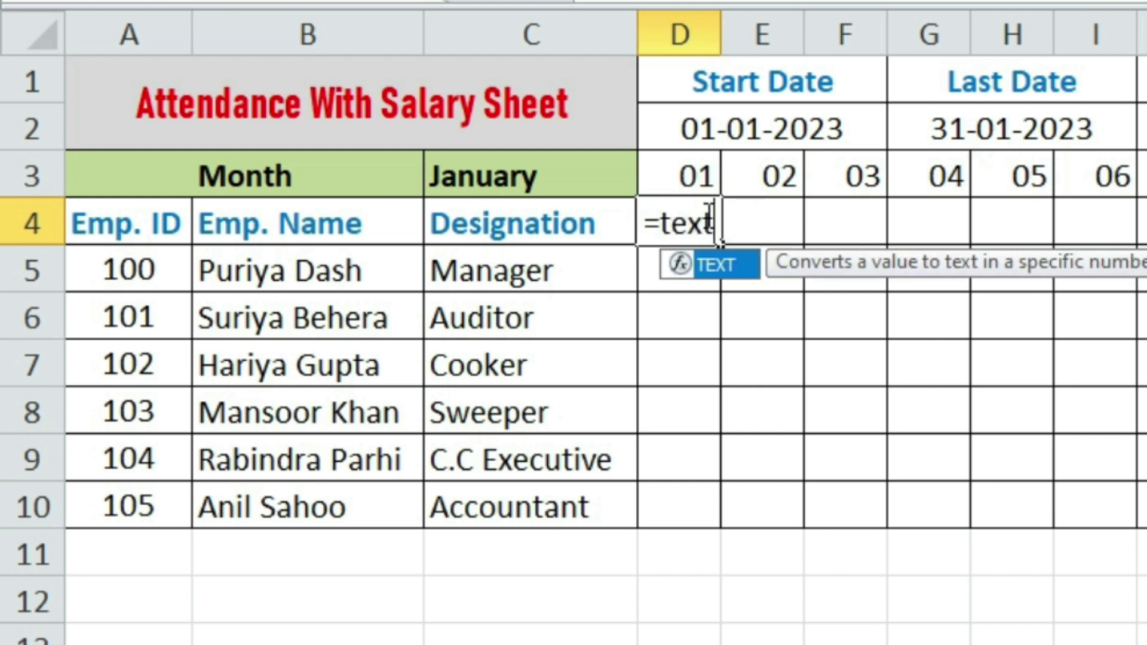
pyautogui.write('(')
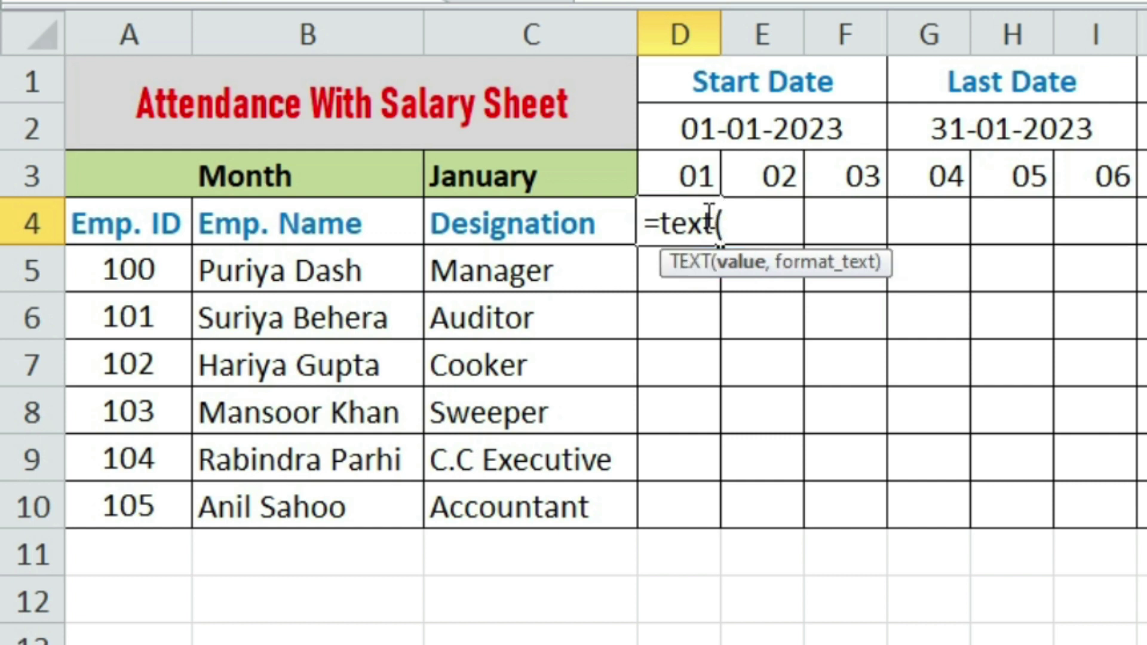
pyautogui.click(692, 169)
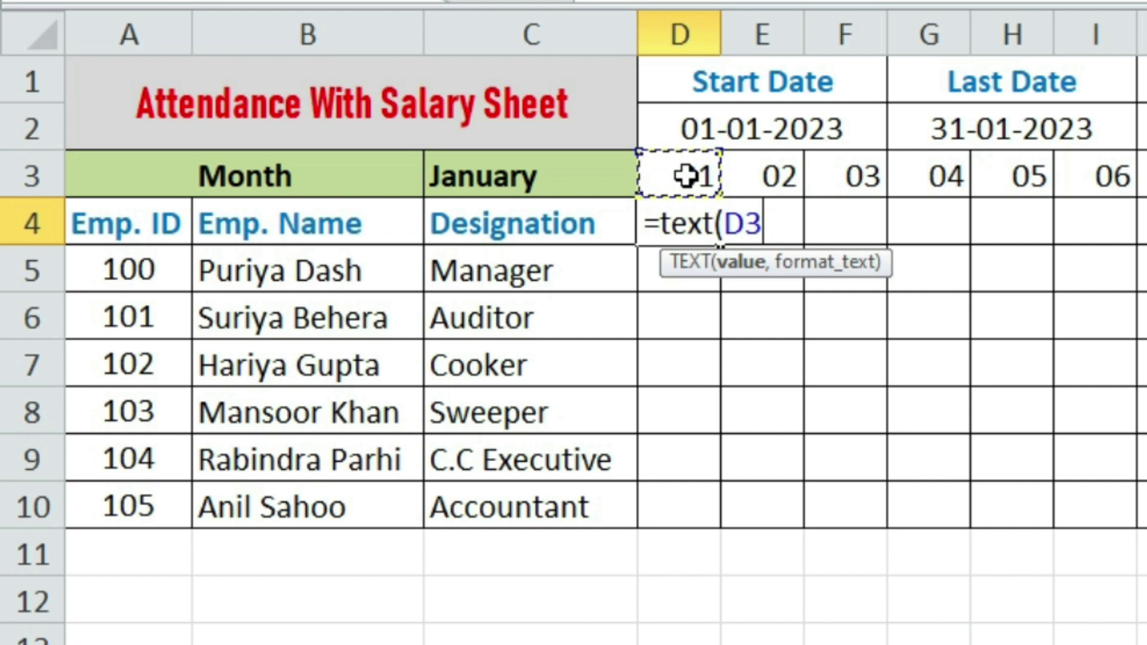
pyautogui.write(',')
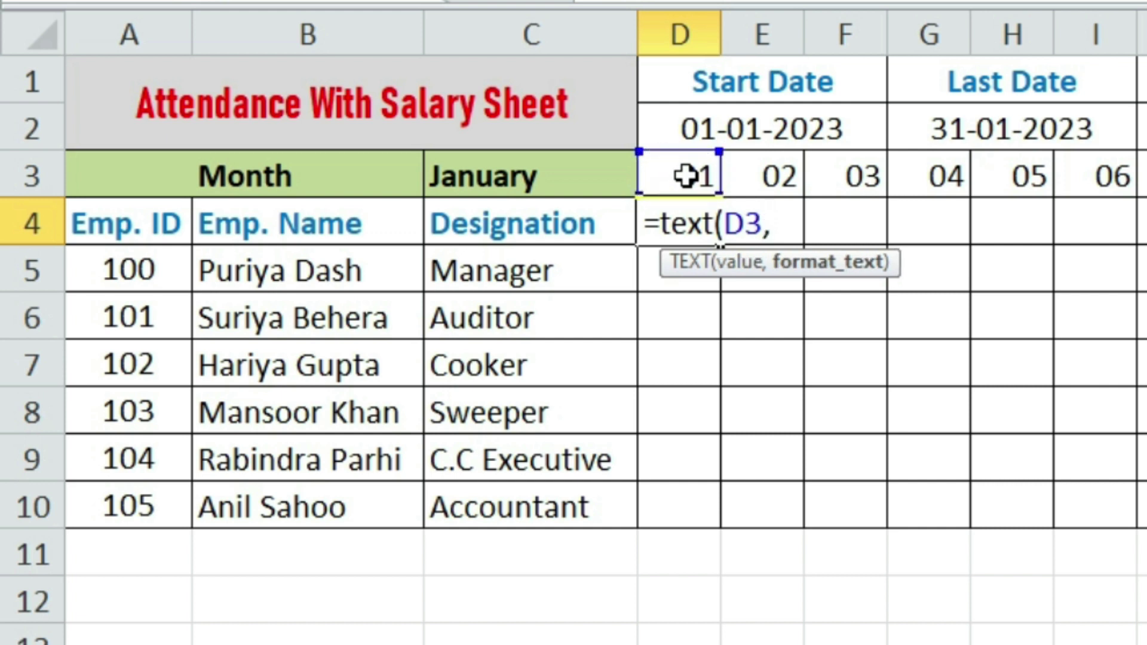
pyautogui.write('"')
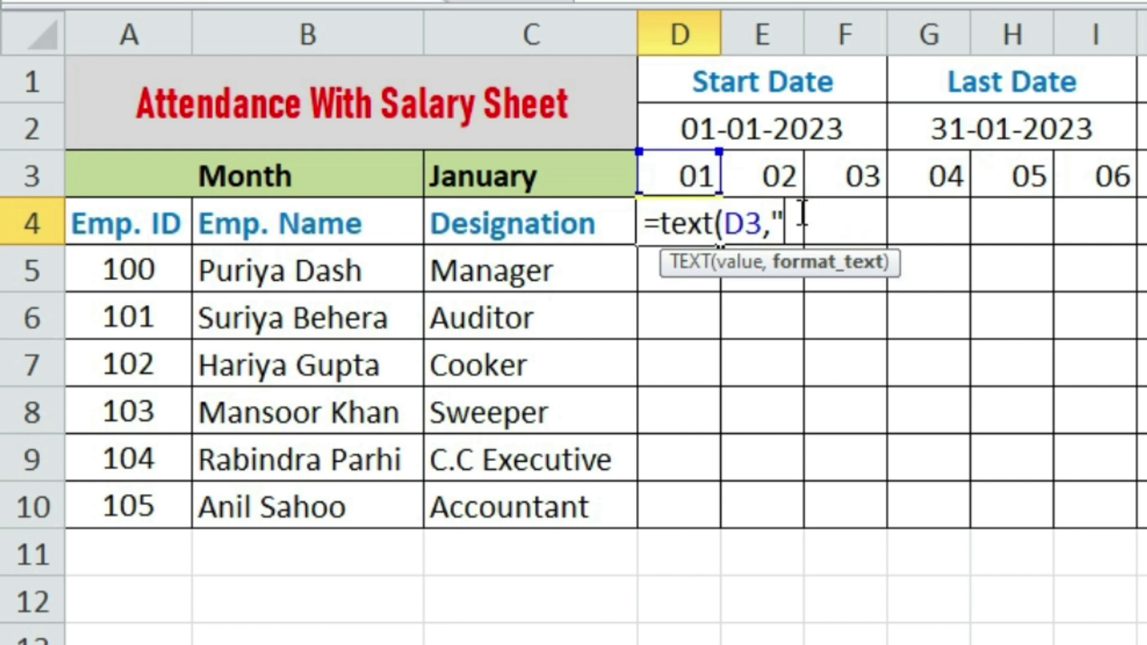
pyautogui.write('ddd')
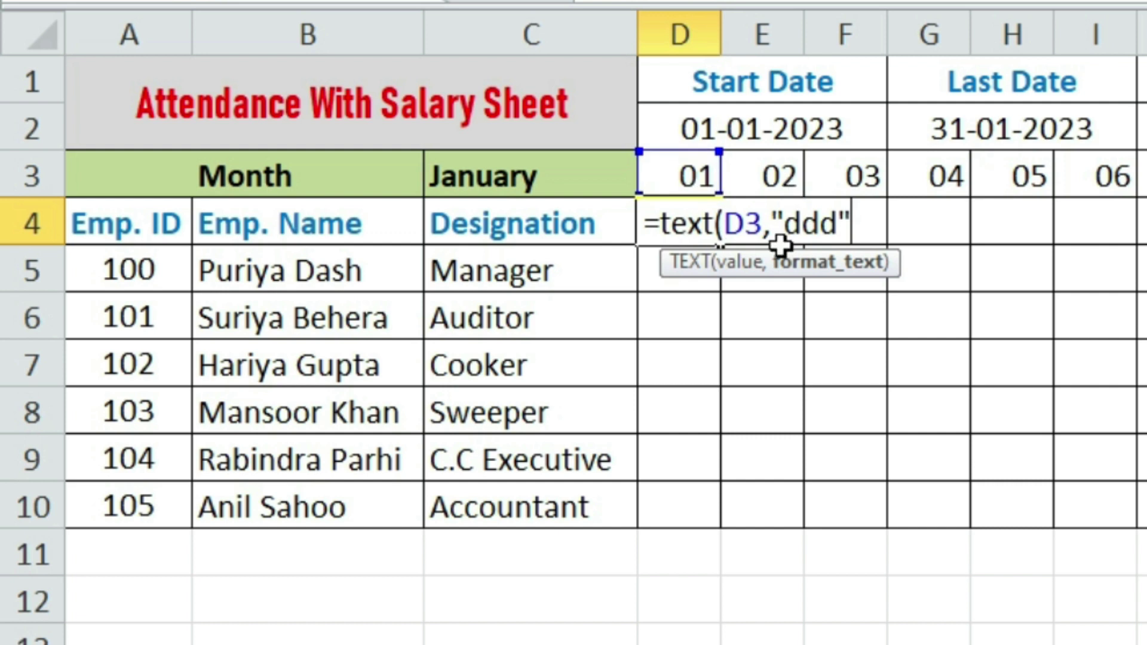
pyautogui.write(')')
pyautogui.press('Return')
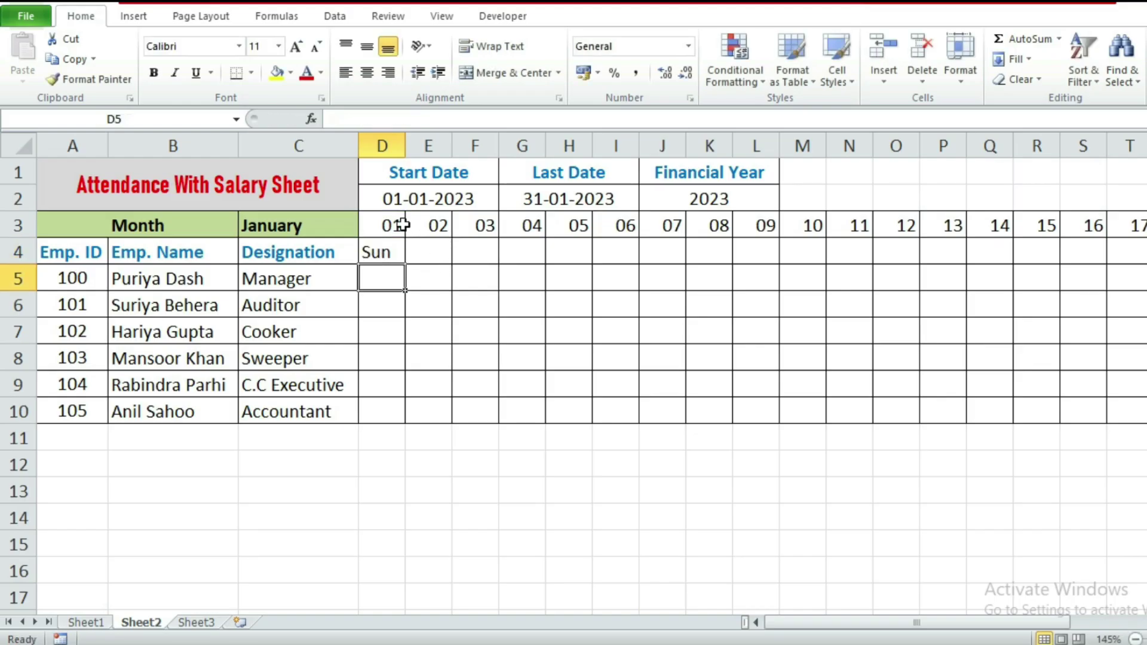
# Fill the weekday formula from D4 across row 4 to AH4, covering all 31 date columns.
pyautogui.click(386, 224)
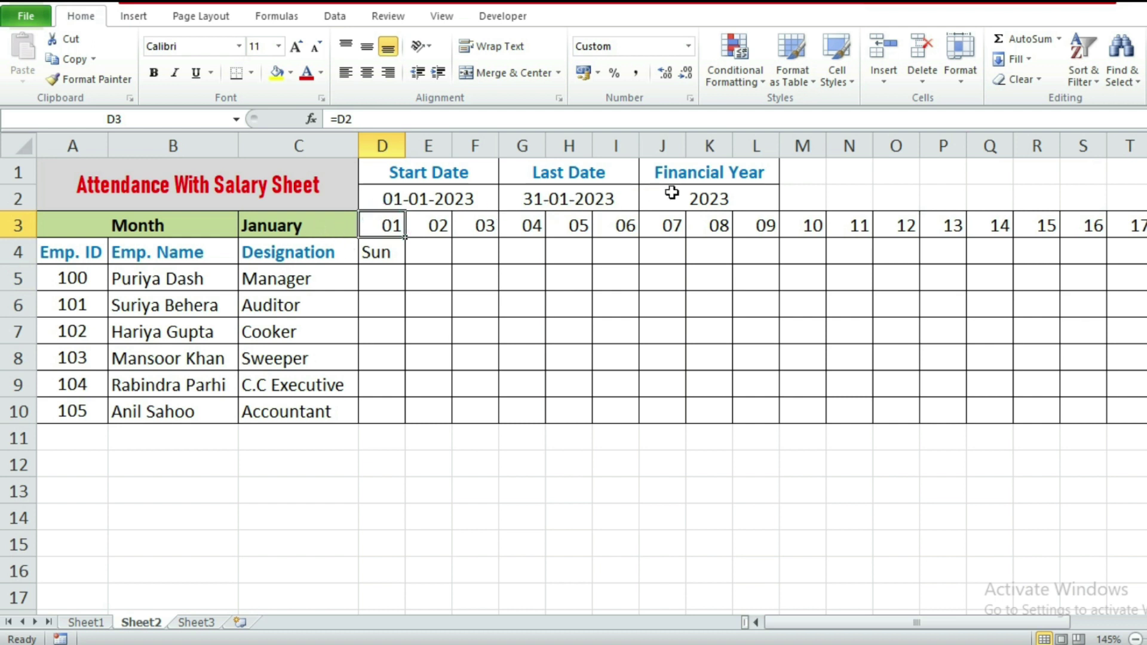
pyautogui.click(371, 246)
pyautogui.moveTo(405, 263); pyautogui.dragTo(1140, 261)
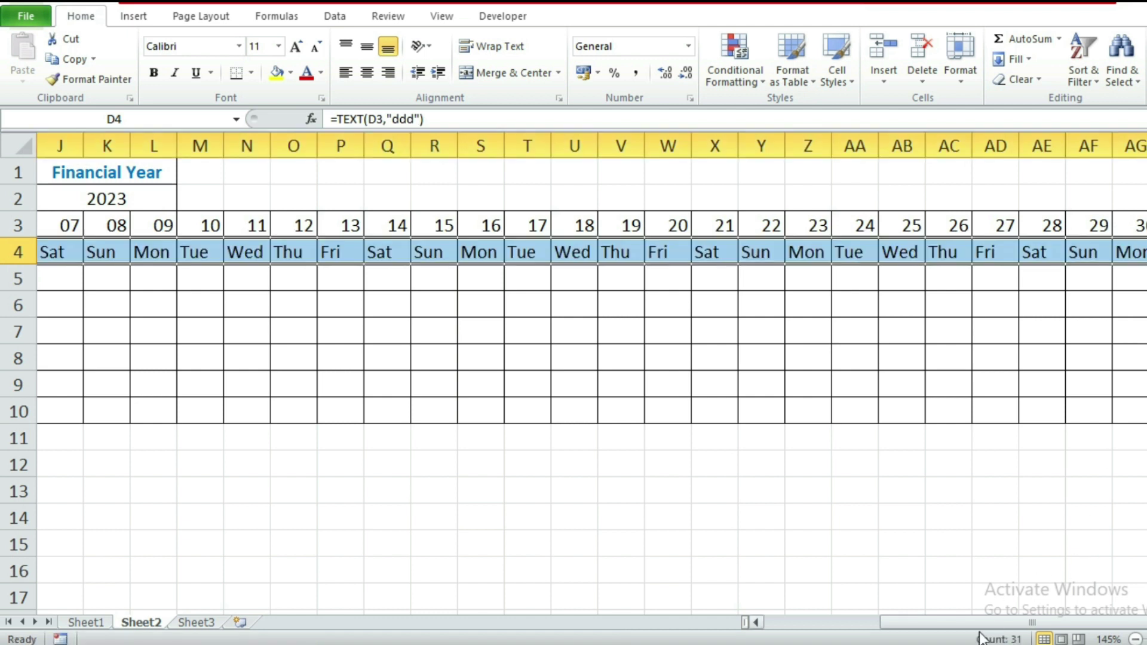
pyautogui.moveTo(951, 626); pyautogui.dragTo(771, 618)
pyautogui.click(627, 356)
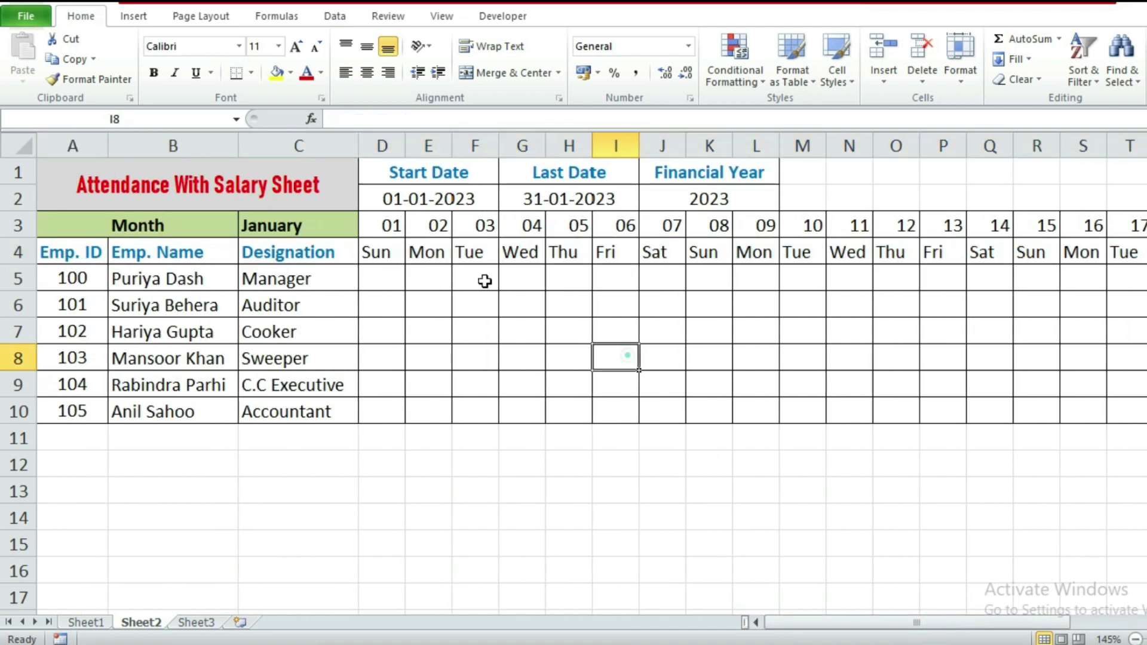
# Compare the dates in row 3 with the weekday names beneath them in row 4.
pyautogui.click(438, 225)
pyautogui.click(426, 247)
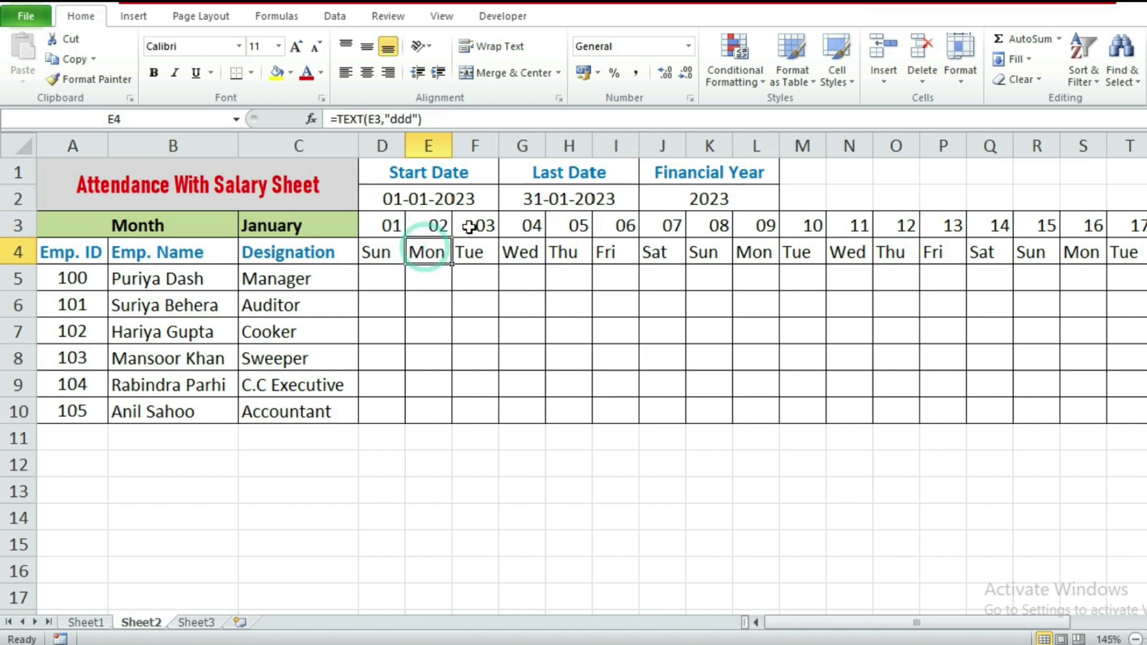
pyautogui.click(481, 225)
pyautogui.click(472, 255)
pyautogui.click(518, 224)
pyautogui.click(518, 250)
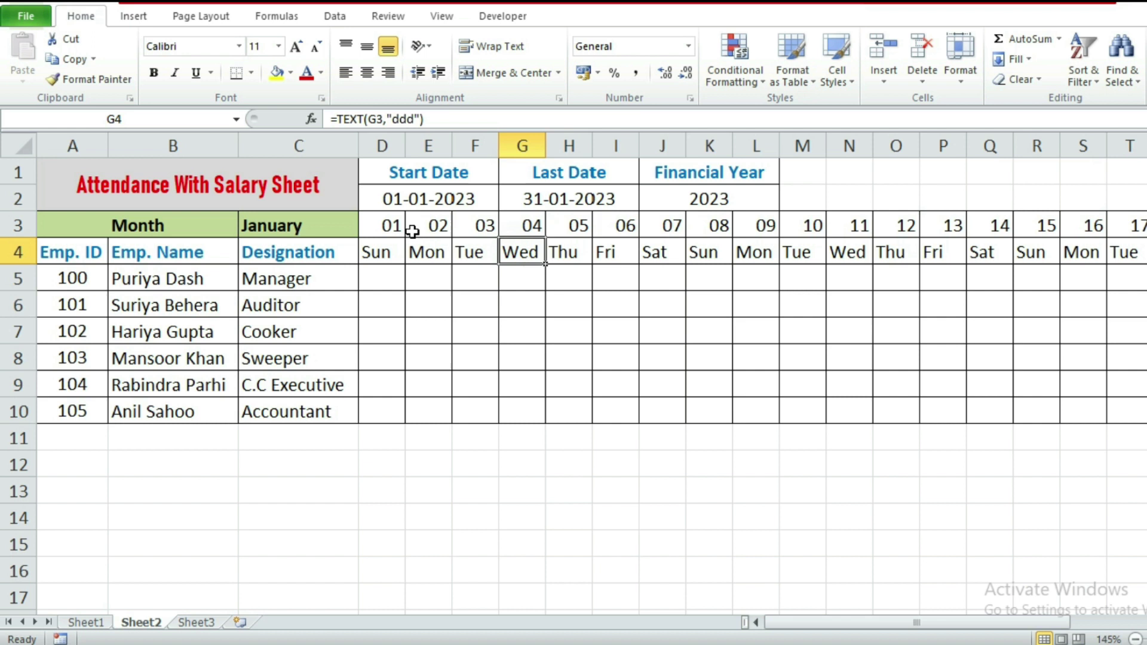
pyautogui.moveTo(389, 225); pyautogui.dragTo(883, 256)
pyautogui.click(706, 309)
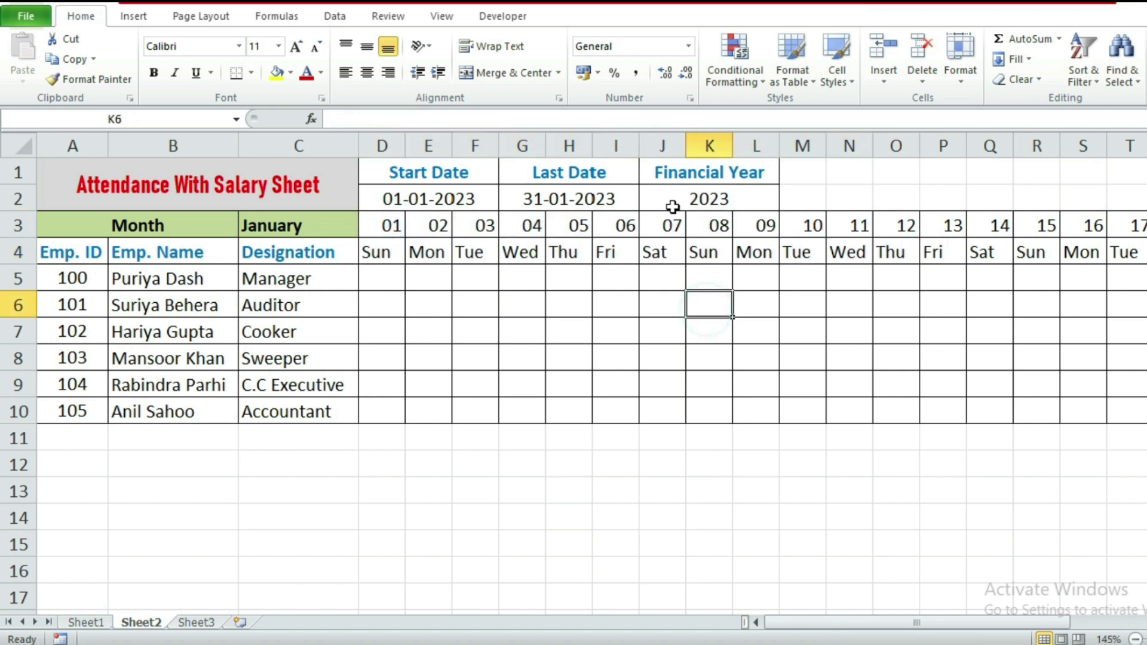
pyautogui.moveTo(388, 226); pyautogui.dragTo(607, 248)
pyautogui.click(518, 297)
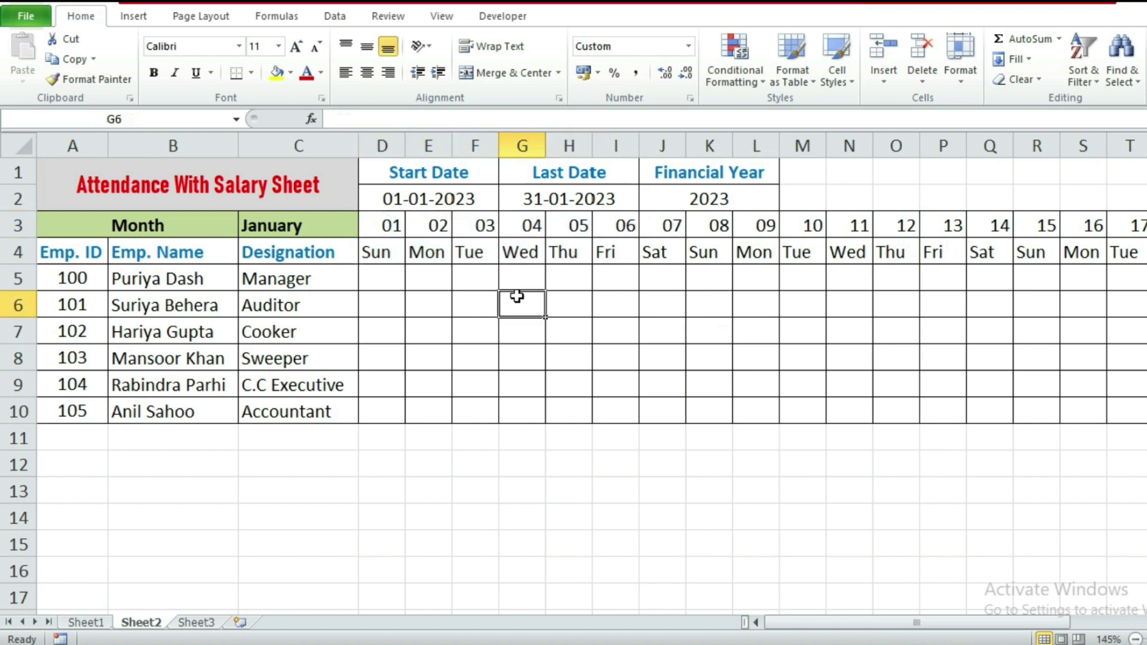
# Set the month in C3 to February.
pyautogui.click(324, 232)
pyautogui.click(366, 227)
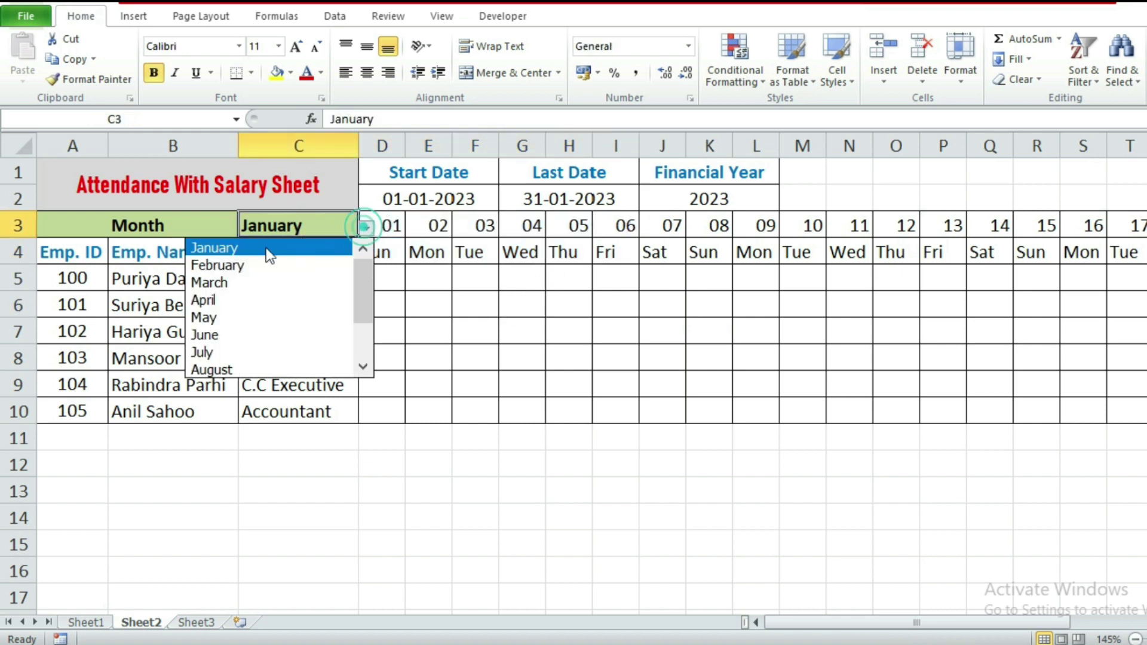
pyautogui.click(233, 265)
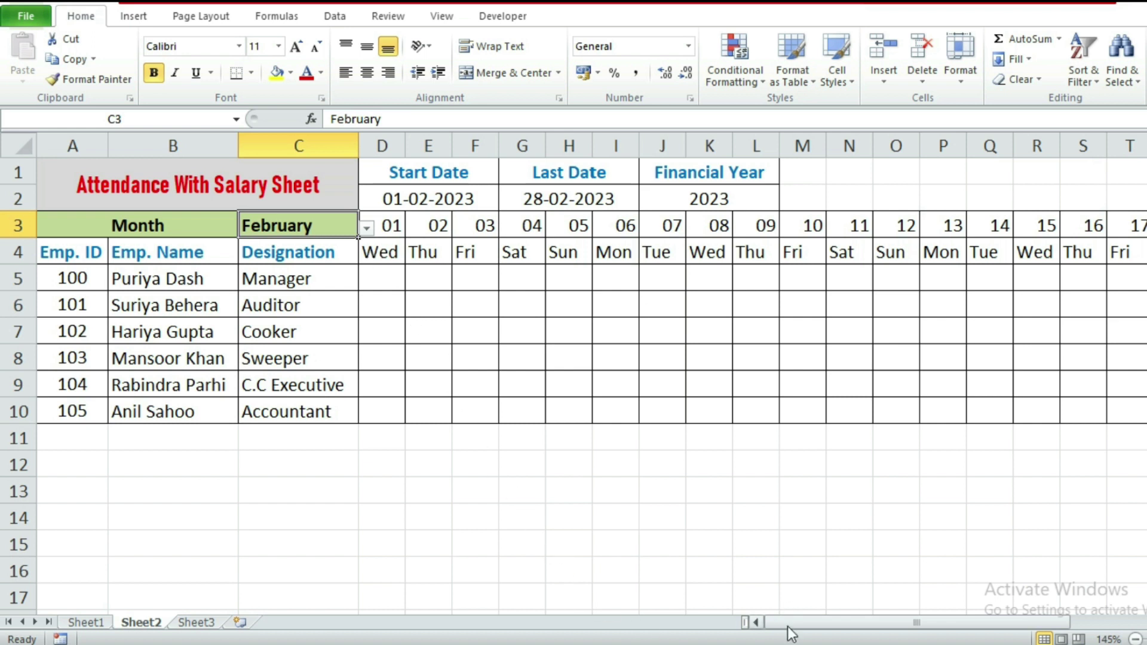
# Examine the month-end columns AE to AH in rows 3 and 4 for February's dates and weekdays.
pyautogui.moveTo(776, 626); pyautogui.dragTo(966, 623)
pyautogui.click(1032, 259)
pyautogui.moveTo(944, 215); pyautogui.dragTo(936, 257)
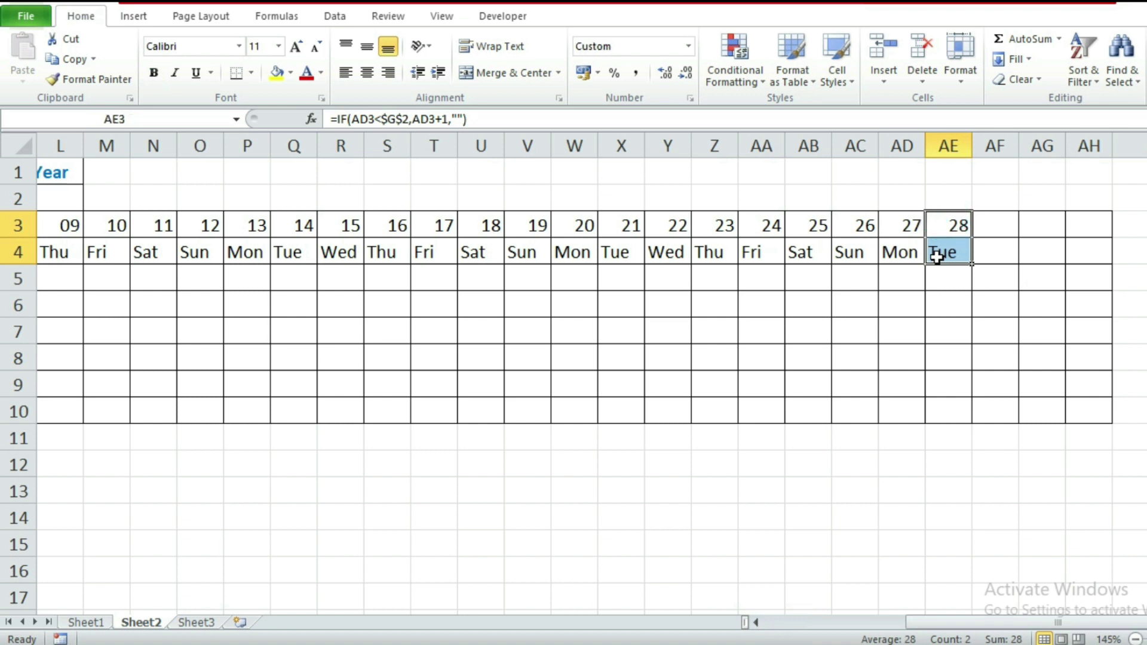
pyautogui.click(959, 308)
pyautogui.click(991, 225)
pyautogui.click(1042, 225)
pyautogui.click(1084, 225)
pyautogui.moveTo(995, 222); pyautogui.dragTo(1093, 259)
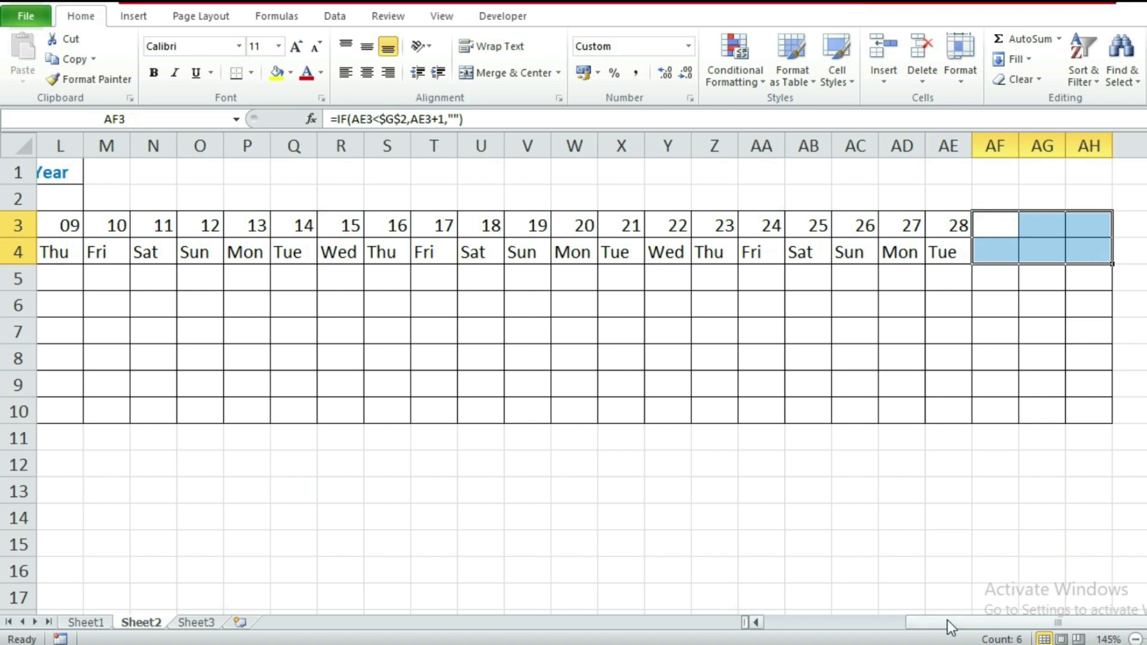
pyautogui.moveTo(952, 224); pyautogui.dragTo(832, 223)
pyautogui.click(926, 351)
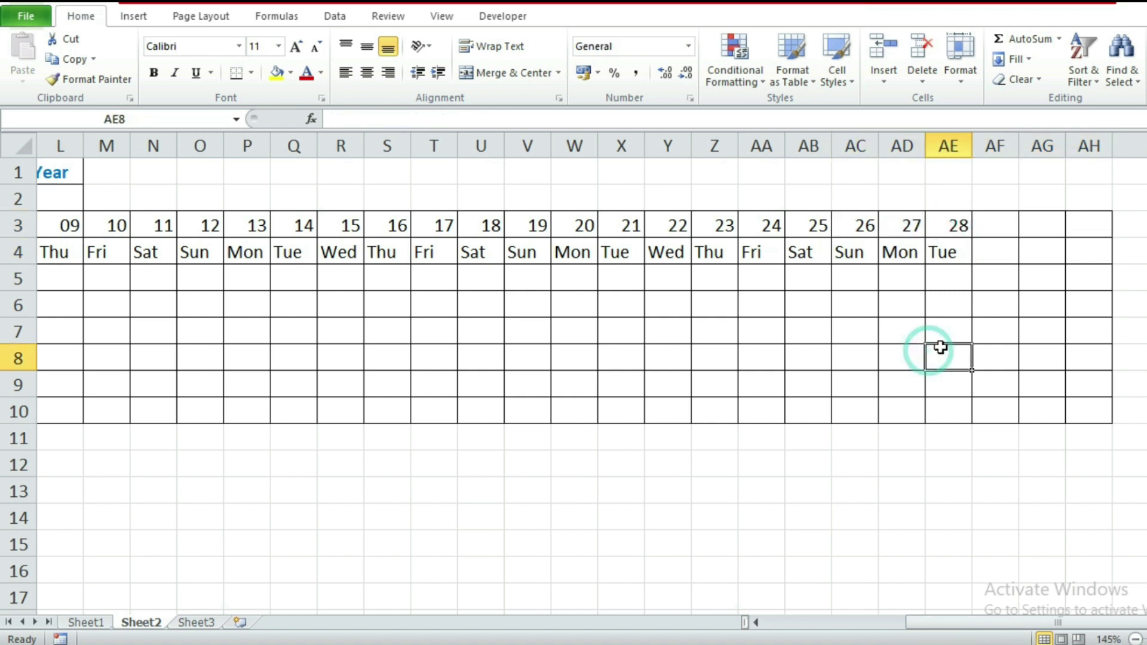
pyautogui.moveTo(996, 227); pyautogui.dragTo(1088, 224)
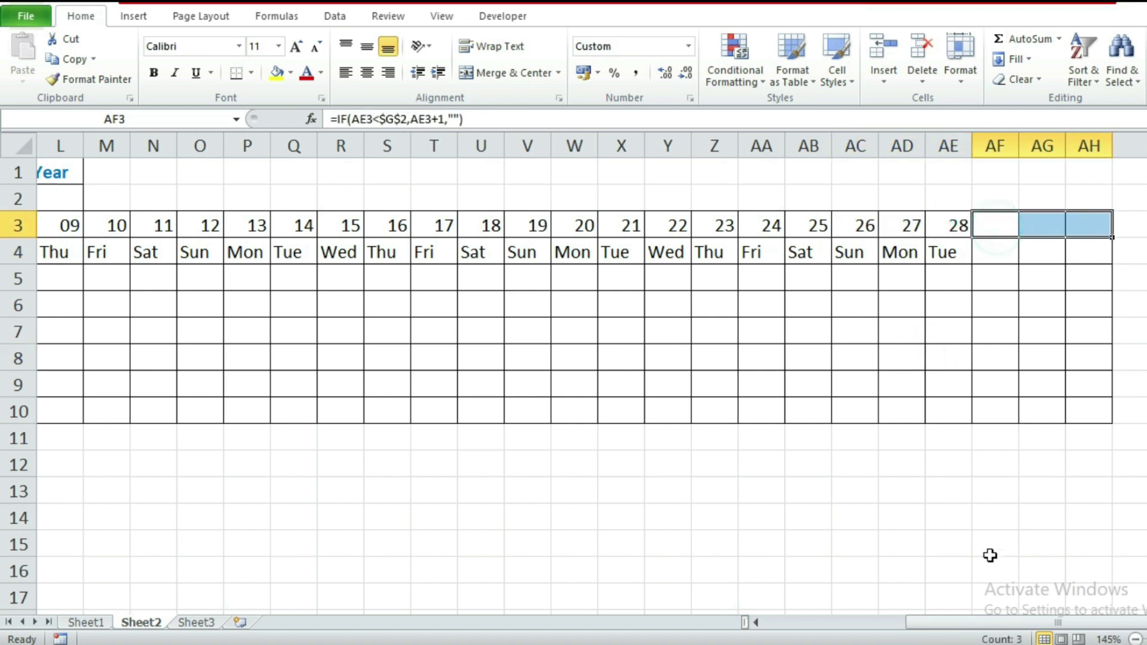
pyautogui.moveTo(939, 622); pyautogui.dragTo(743, 621)
pyautogui.click(531, 329)
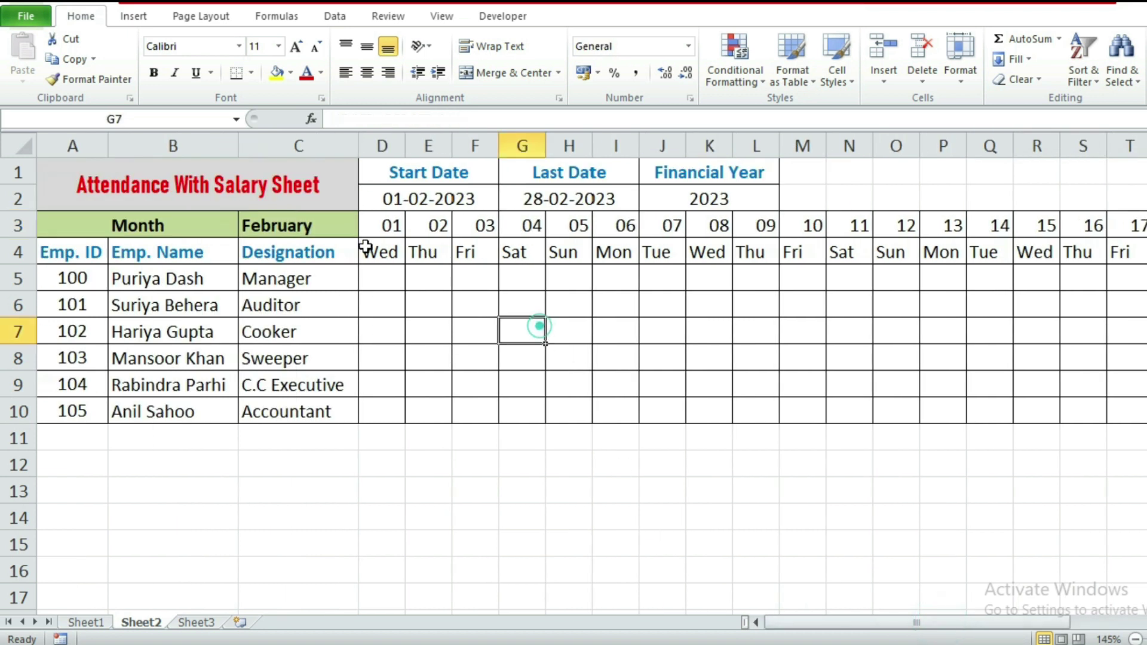
pyautogui.moveTo(369, 227); pyautogui.dragTo(1095, 406)
pyautogui.moveTo(1016, 622); pyautogui.dragTo(877, 621)
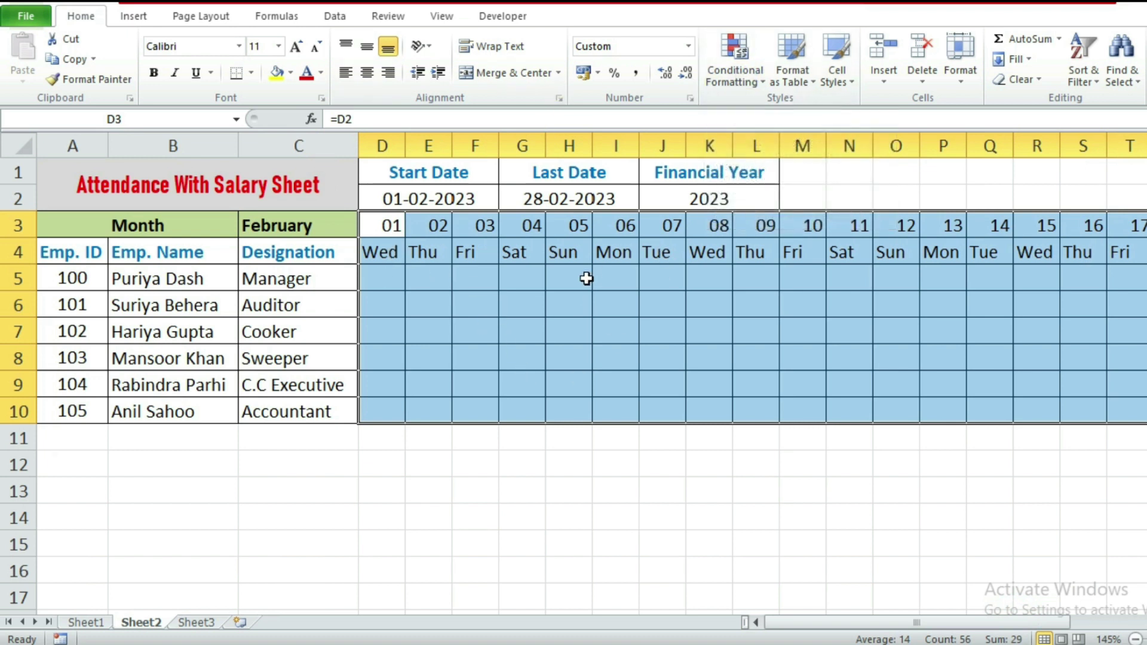
pyautogui.hotkey('alt', 'o')
pyautogui.press('d')
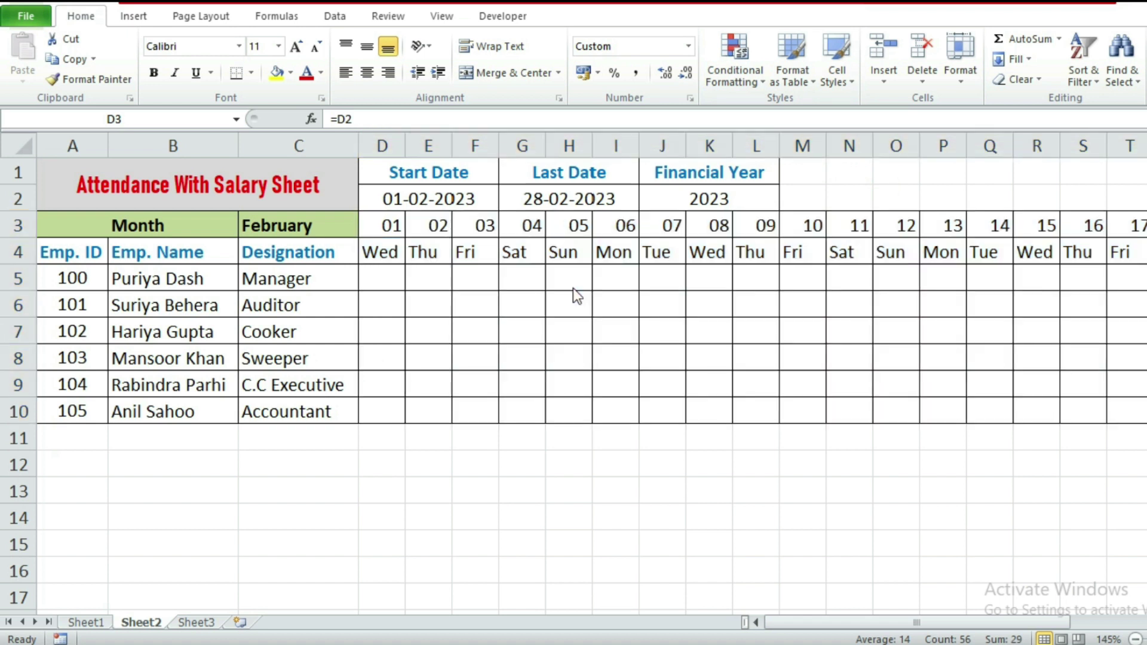
pyautogui.click(395, 233)
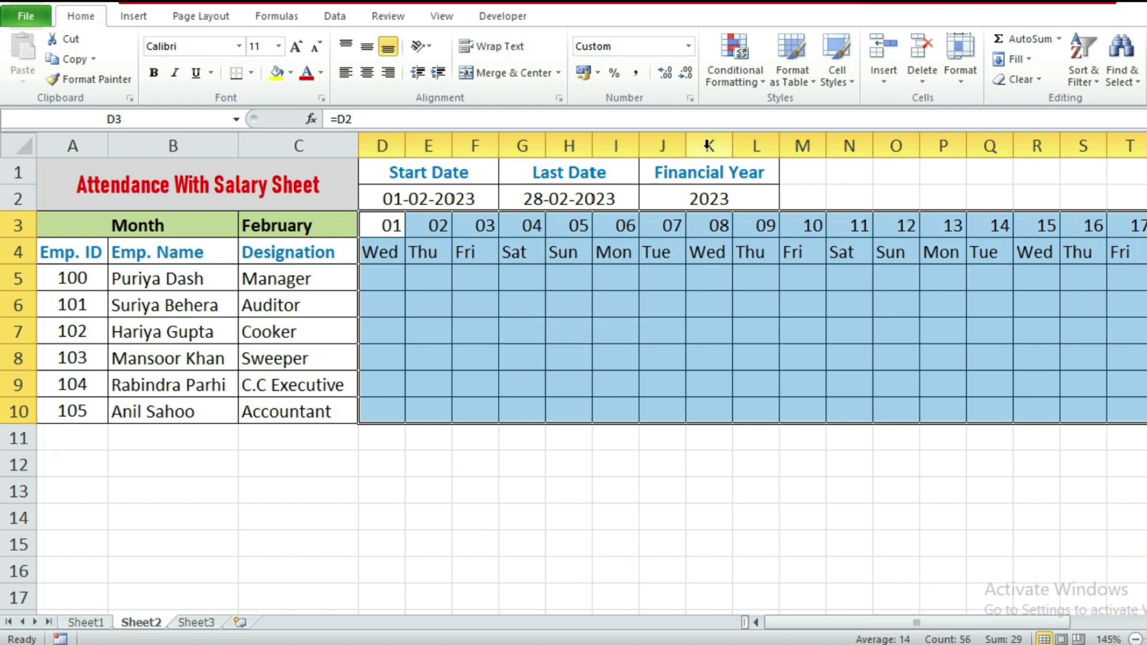
# Create a formula-based conditional formatting rule for D3:AE10 with the formula =D$4="sun".
pyautogui.moveTo(371, 224); pyautogui.dragTo(1101, 403)
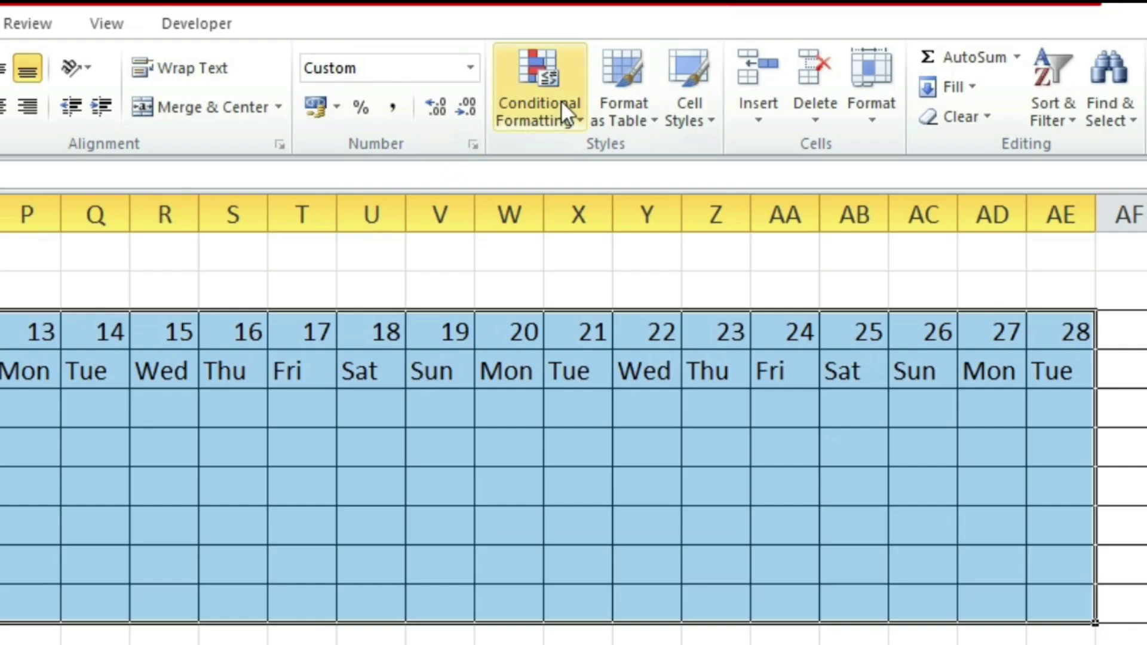
pyautogui.click(561, 100)
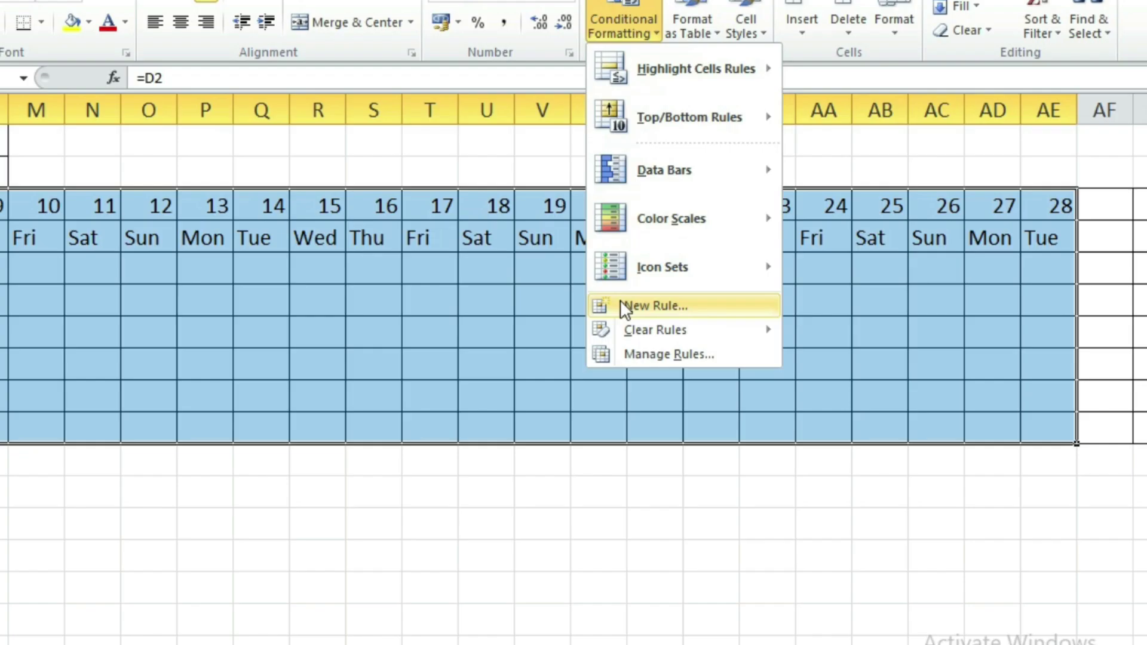
pyautogui.click(623, 307)
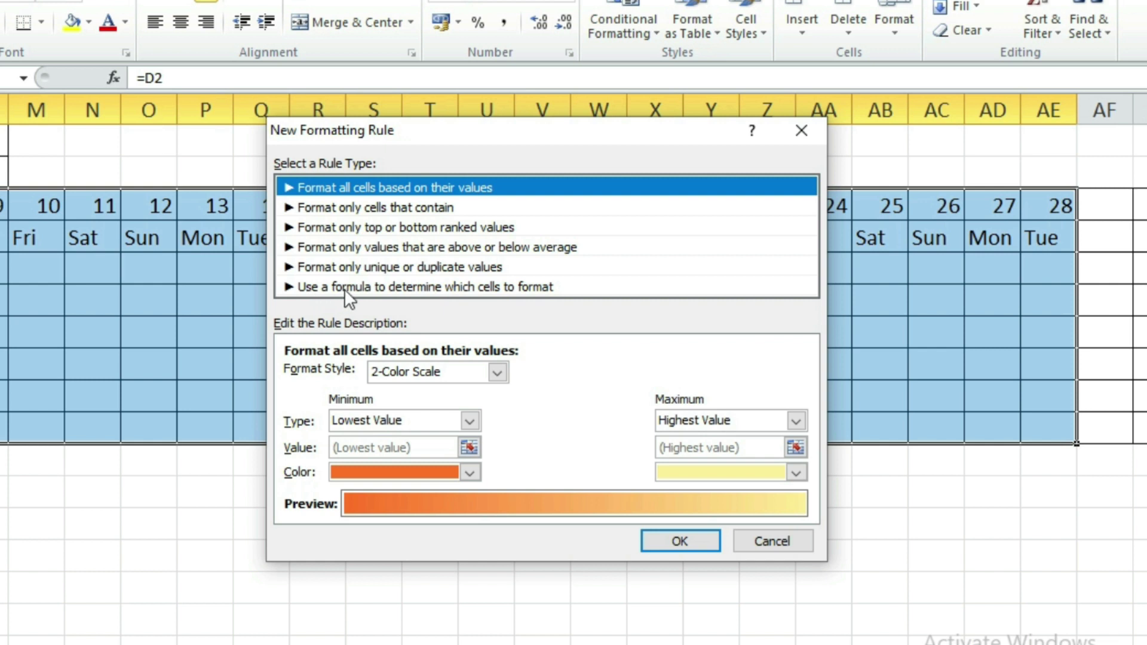
pyautogui.click(432, 287)
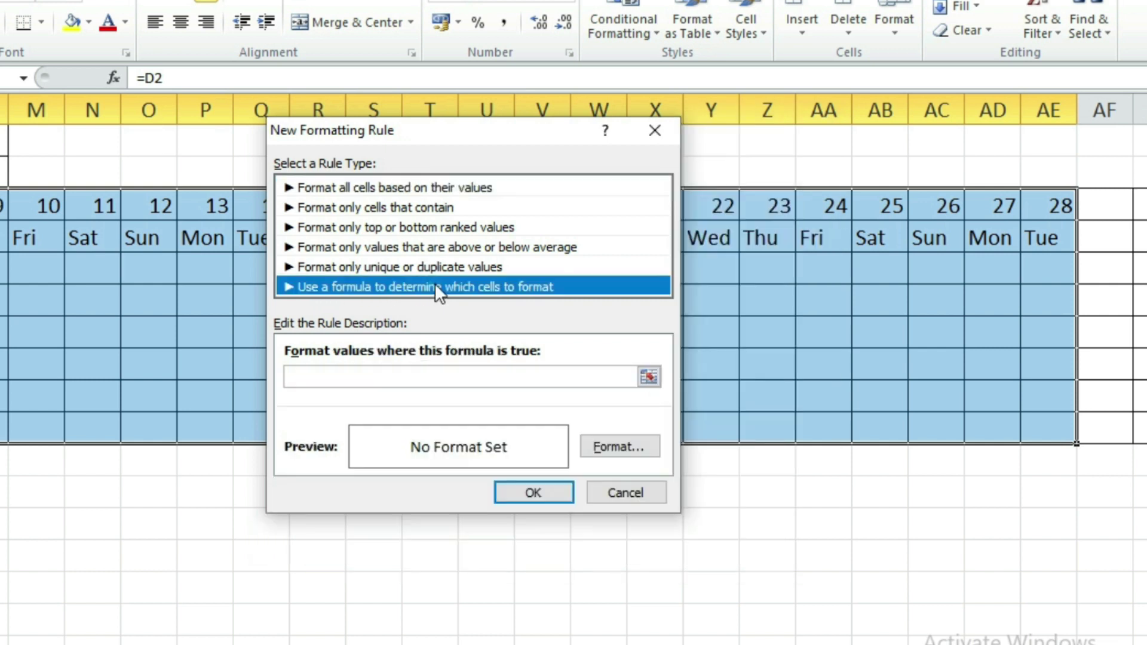
pyautogui.click(317, 377)
pyautogui.click(317, 377)
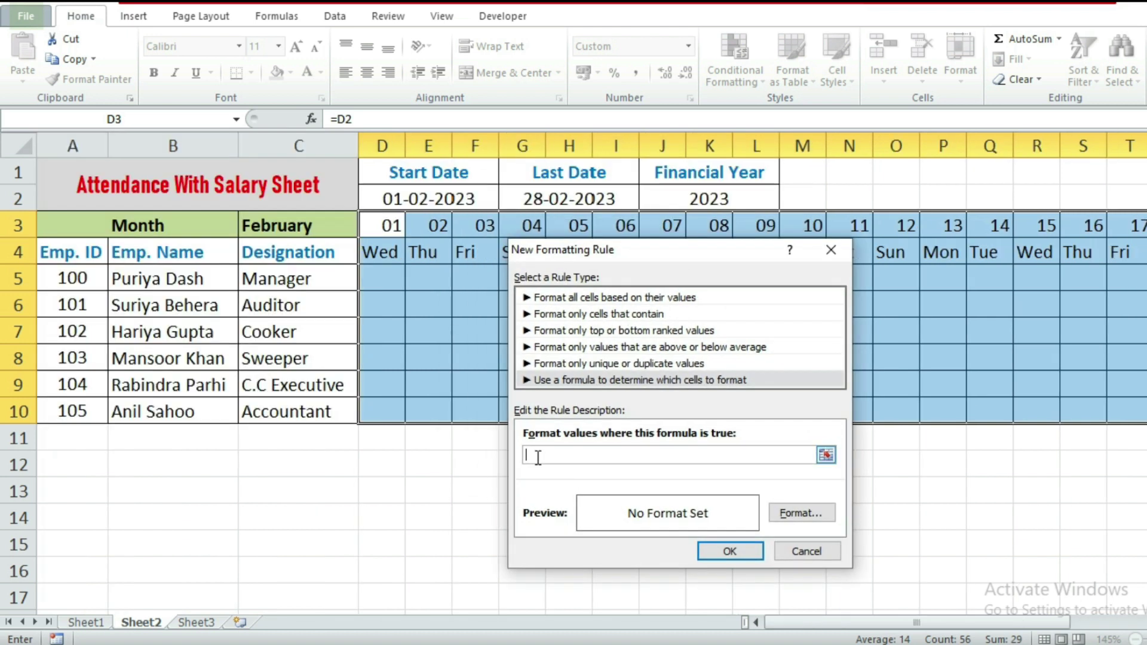
pyautogui.click(538, 458)
pyautogui.click(383, 253)
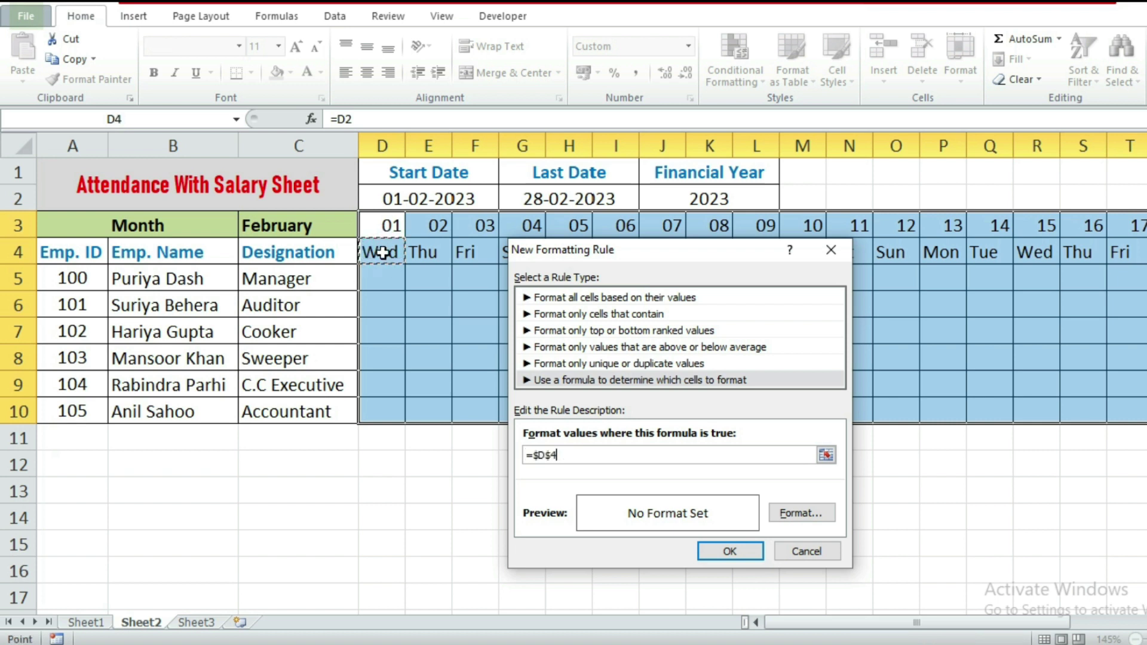
pyautogui.moveTo(722, 249); pyautogui.dragTo(766, 325)
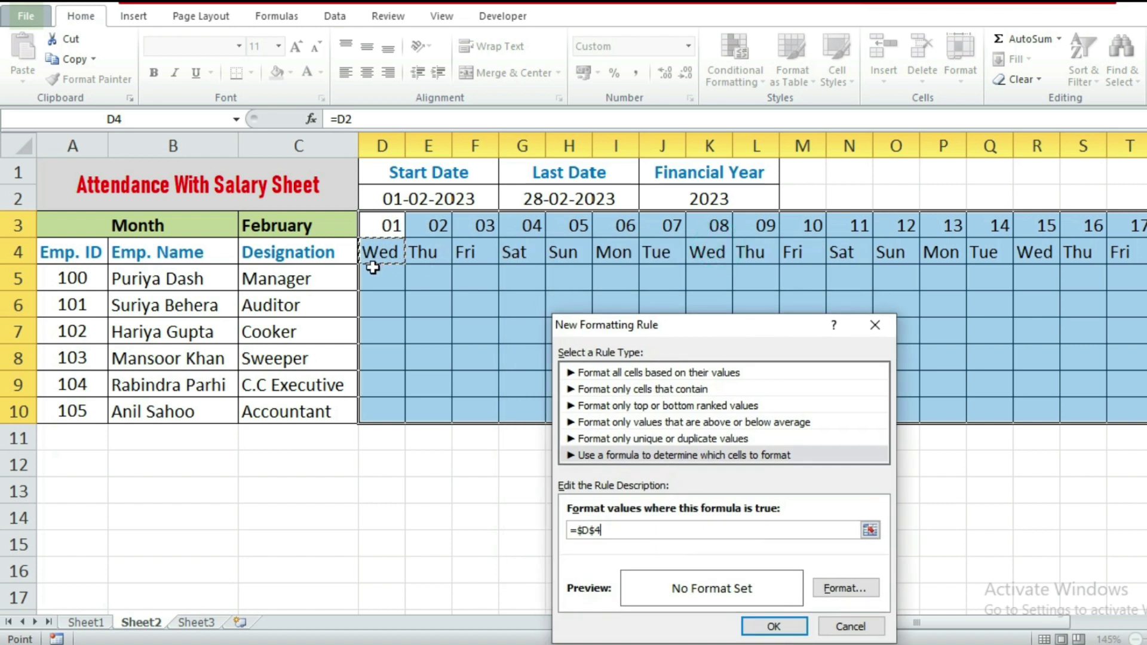
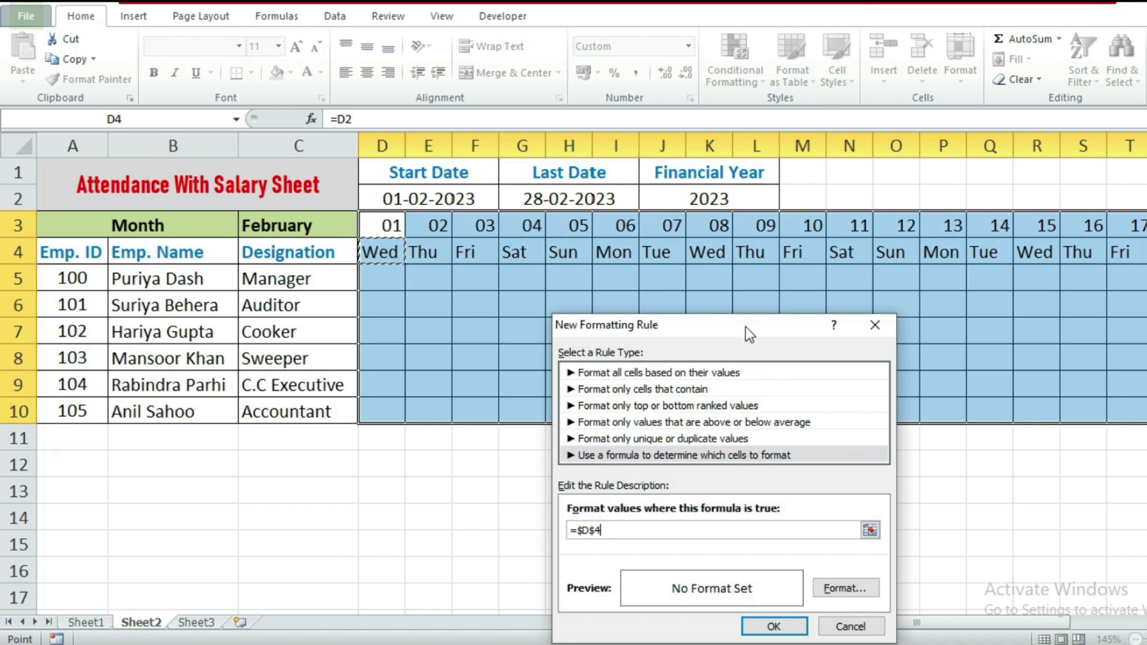
pyautogui.moveTo(745, 328); pyautogui.dragTo(817, 252)
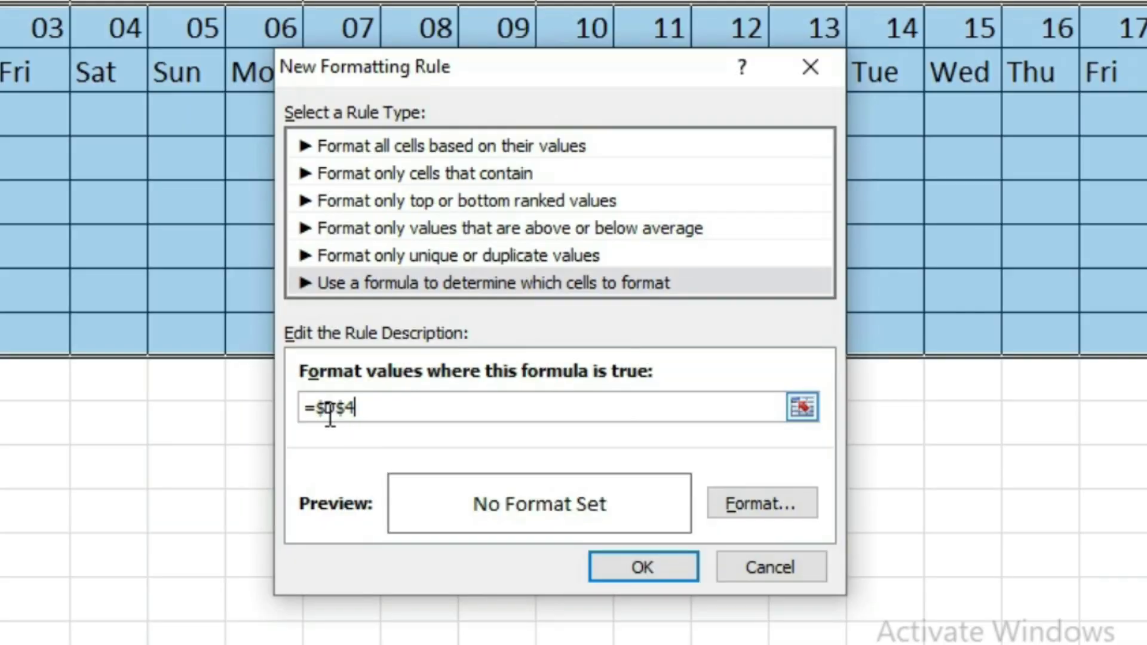
pyautogui.click(330, 412)
pyautogui.click(358, 410)
pyautogui.write('="sun')
pyautogui.write('"')
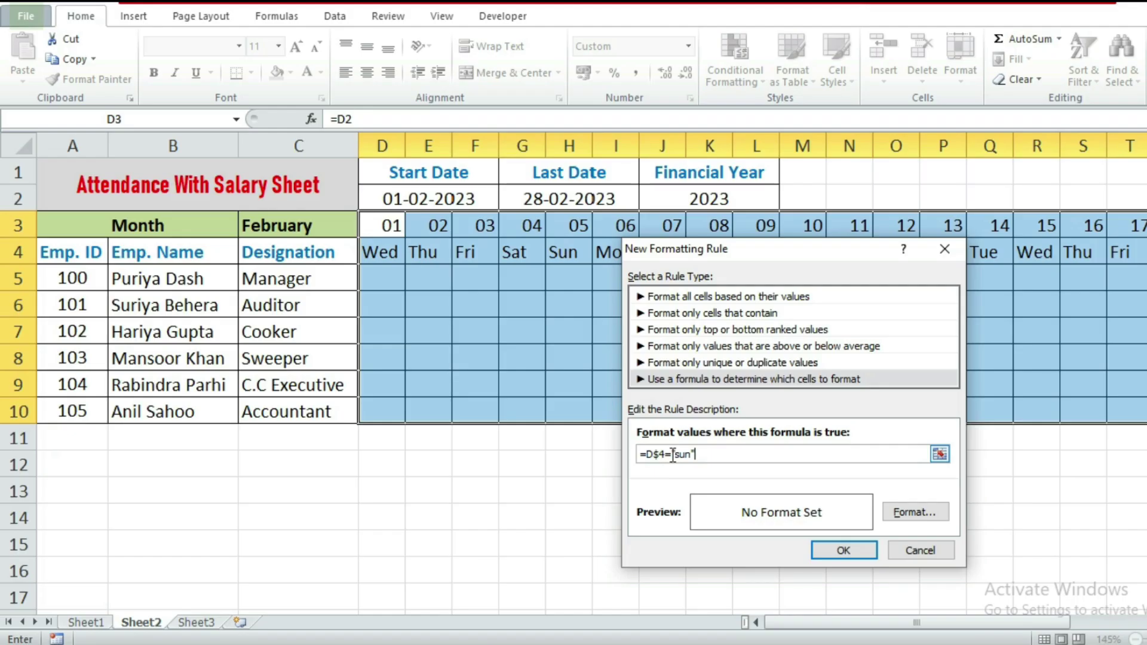
# Set the Sunday rule's format to a red fill with bold white text.
pyautogui.click(910, 512)
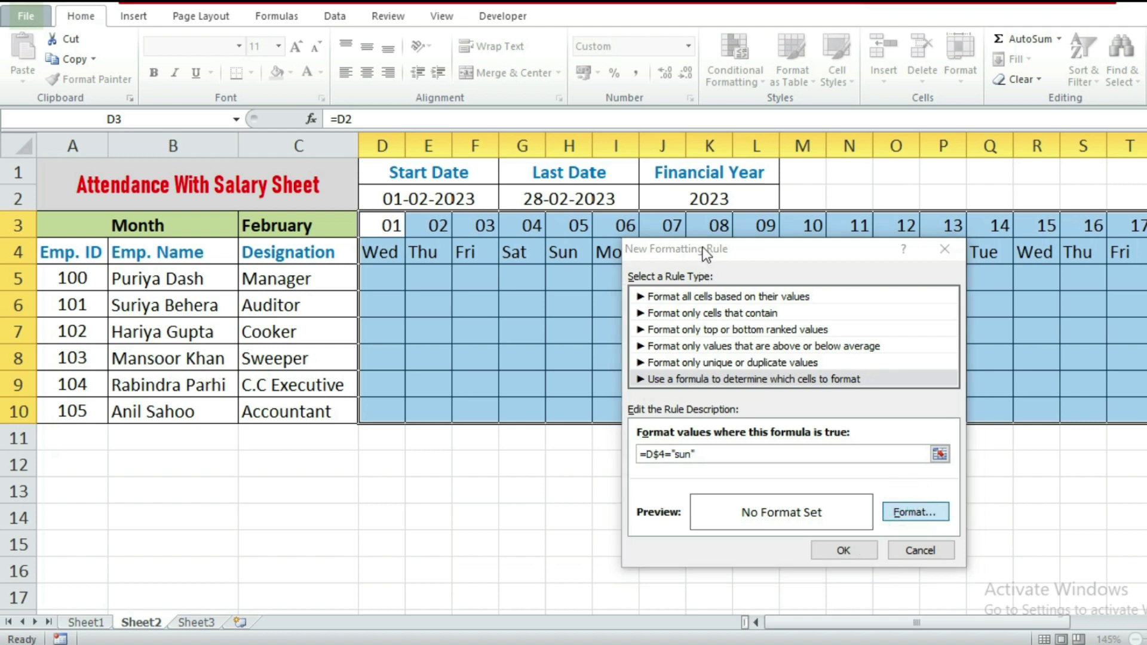
pyautogui.click(618, 141)
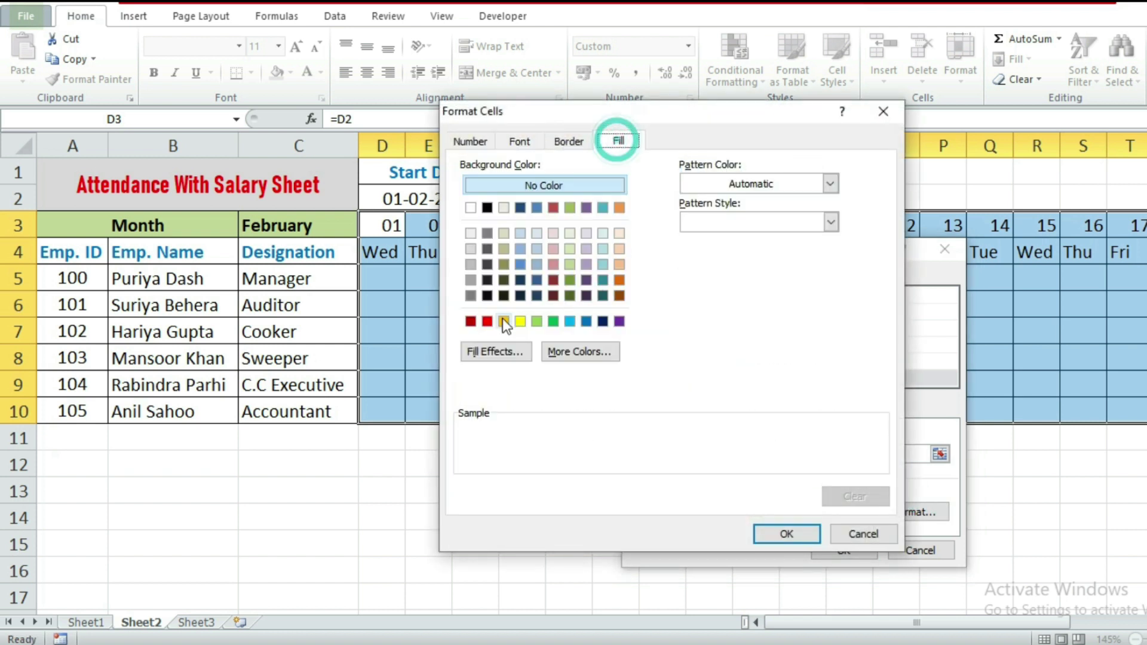
pyautogui.click(488, 321)
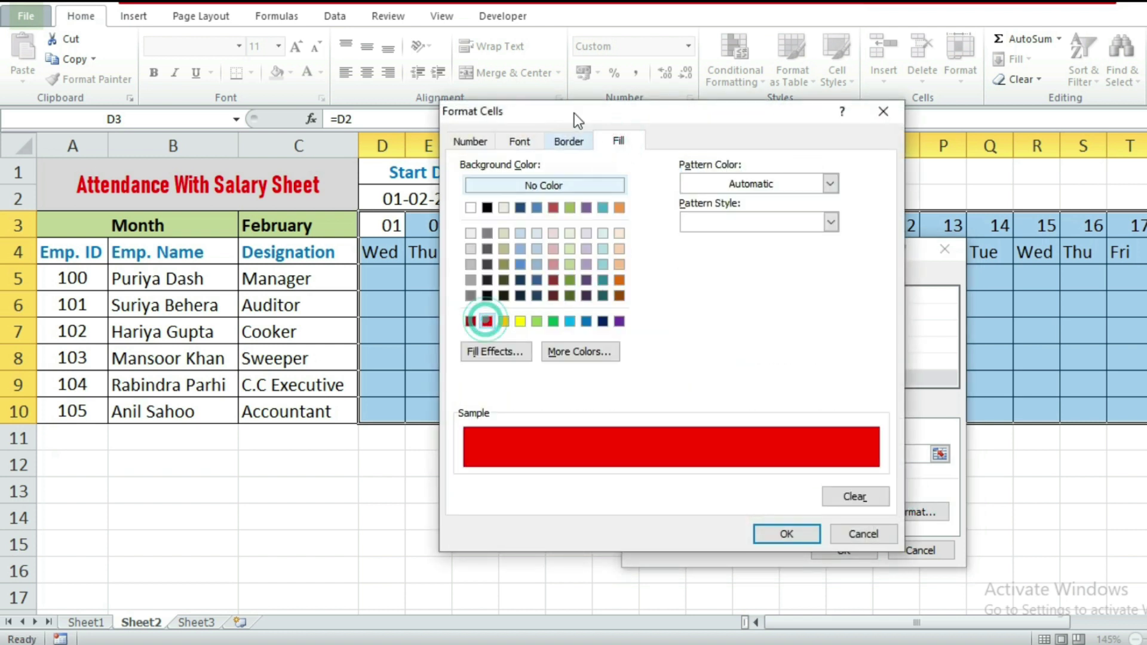
pyautogui.click(520, 141)
pyautogui.click(716, 224)
pyautogui.click(730, 293)
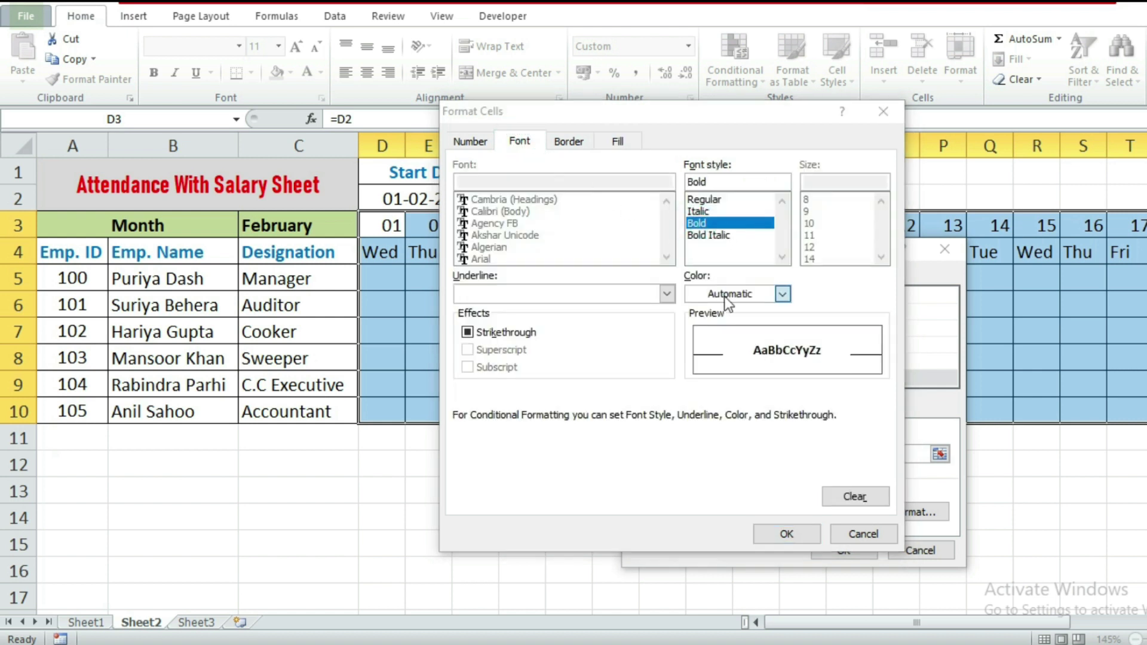
pyautogui.click(693, 350)
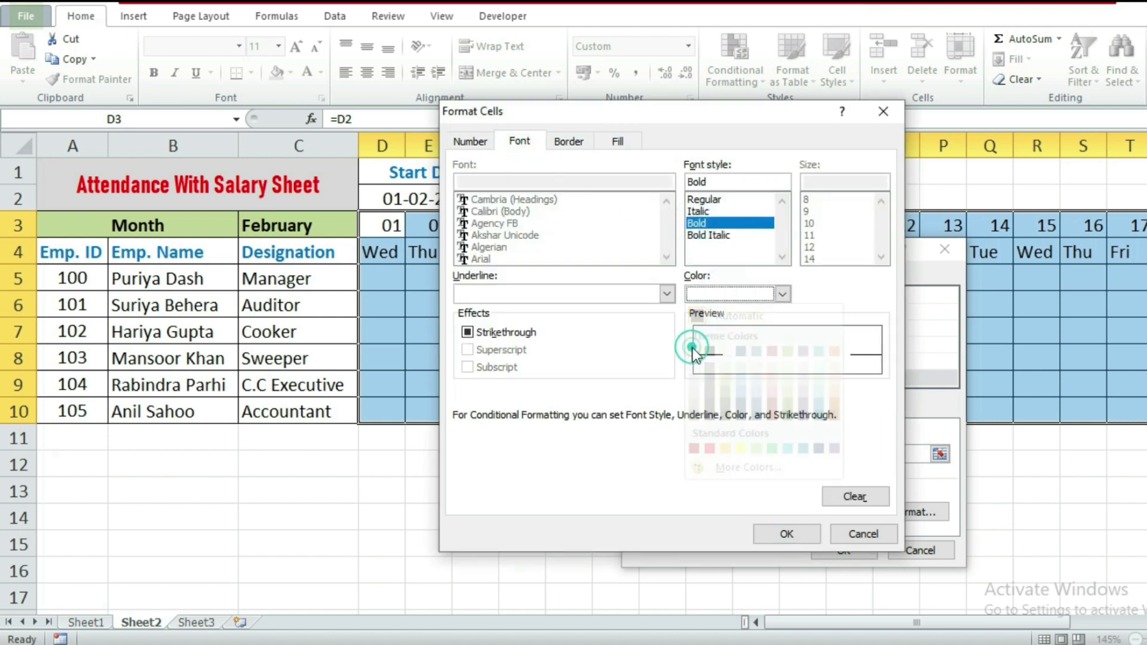
# Add an outline border to the Sunday rule's format and apply the rule to D3:AE10.
pyautogui.click(563, 143)
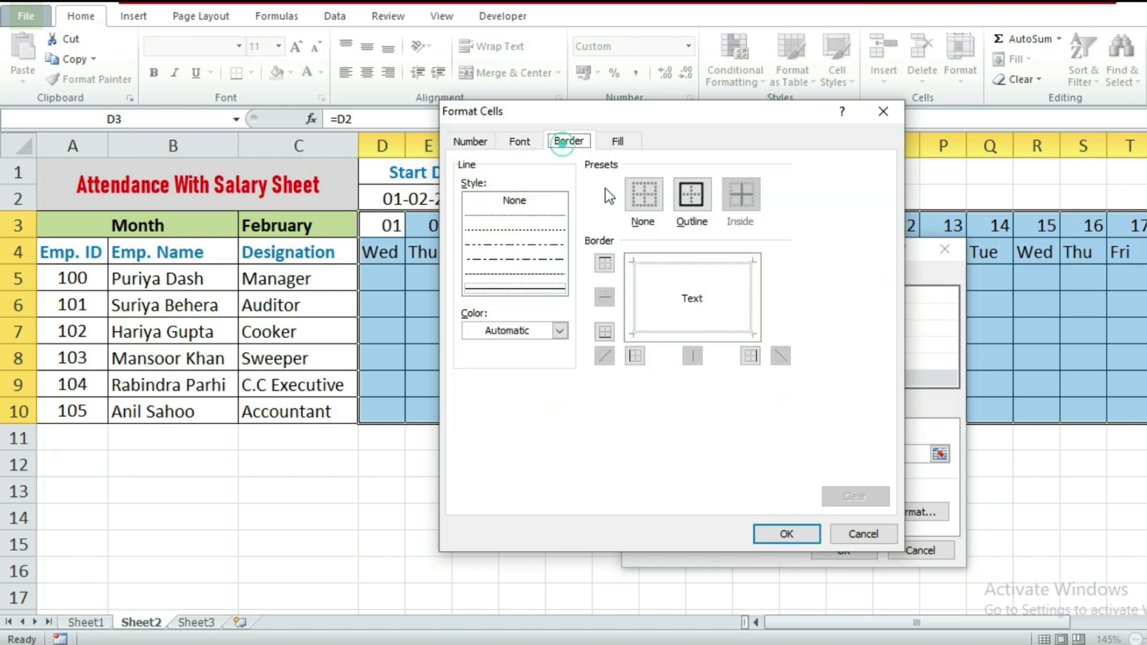
pyautogui.click(691, 193)
pyautogui.click(772, 535)
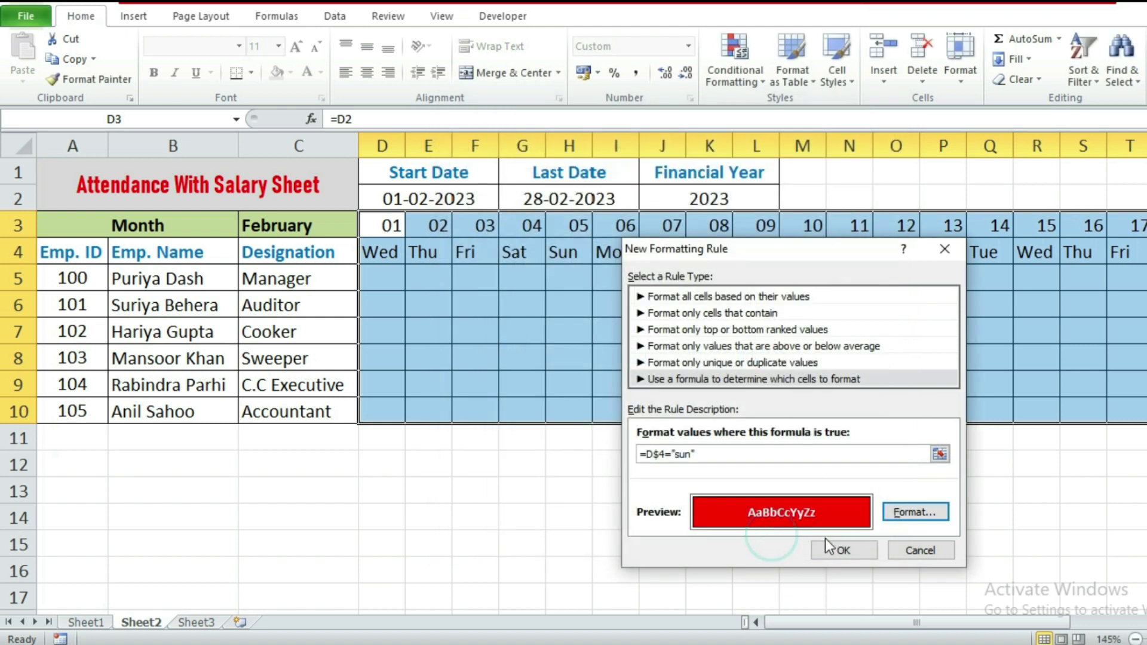
pyautogui.click(843, 550)
# Examine the attendance grid from D3 to AE10 for the conditional formatting of the Sunday columns.
pyautogui.click(664, 358)
pyautogui.click(750, 456)
pyautogui.click(682, 363)
pyautogui.moveTo(383, 225); pyautogui.dragTo(1106, 414)
pyautogui.moveTo(929, 622); pyautogui.dragTo(785, 624)
pyautogui.click(526, 463)
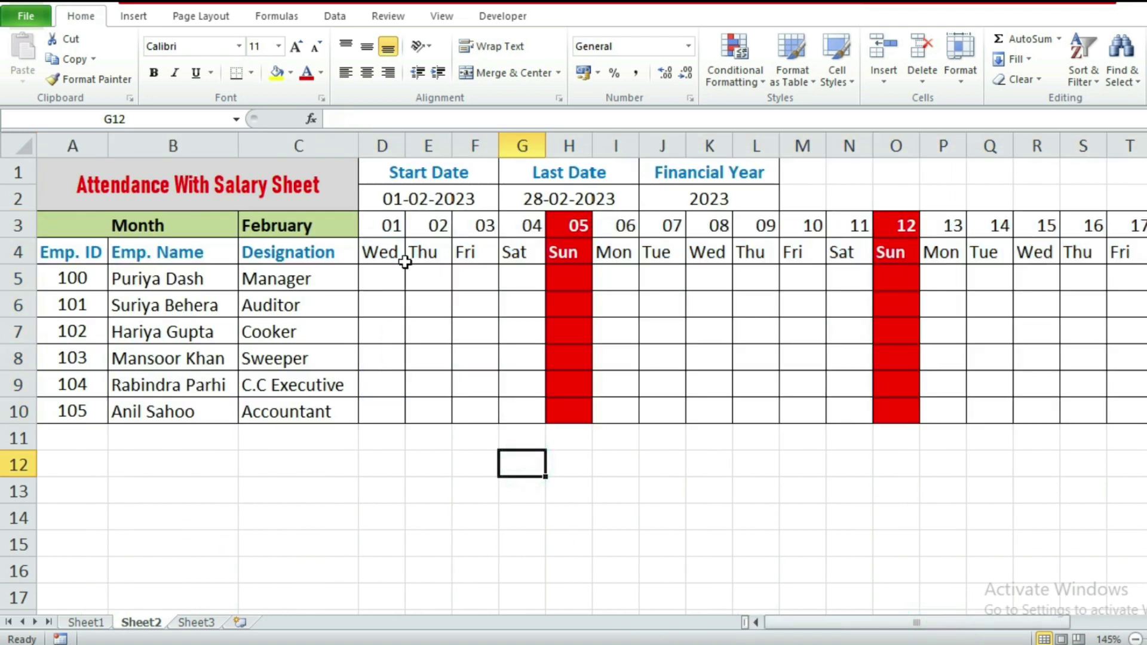
pyautogui.moveTo(387, 225); pyautogui.dragTo(690, 416)
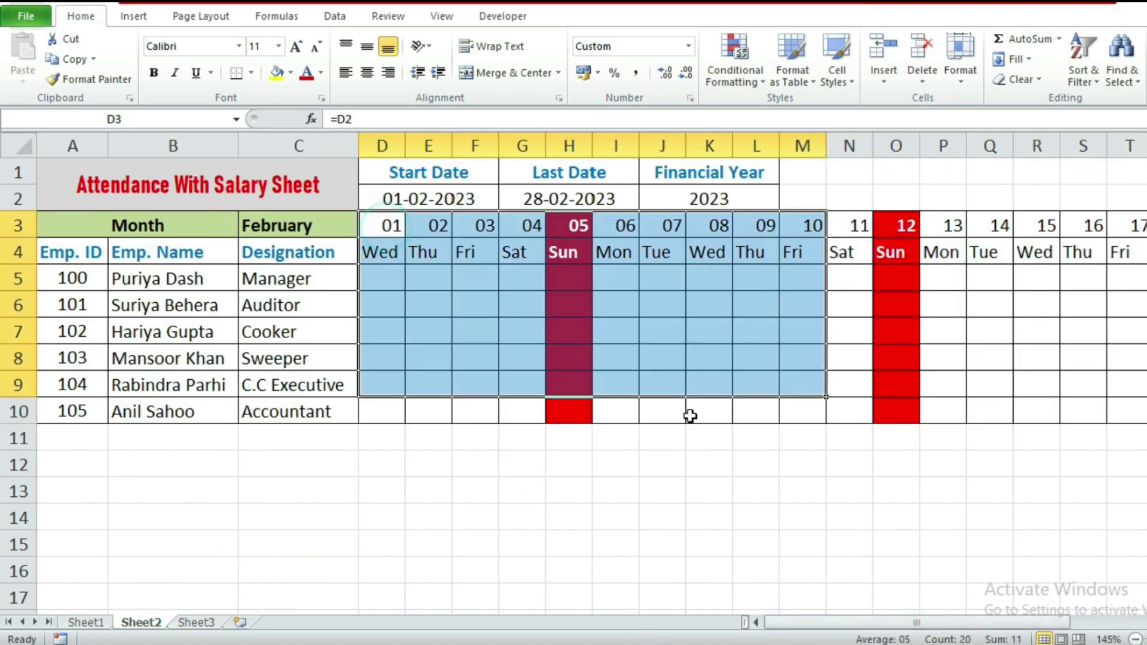
pyautogui.click(630, 417)
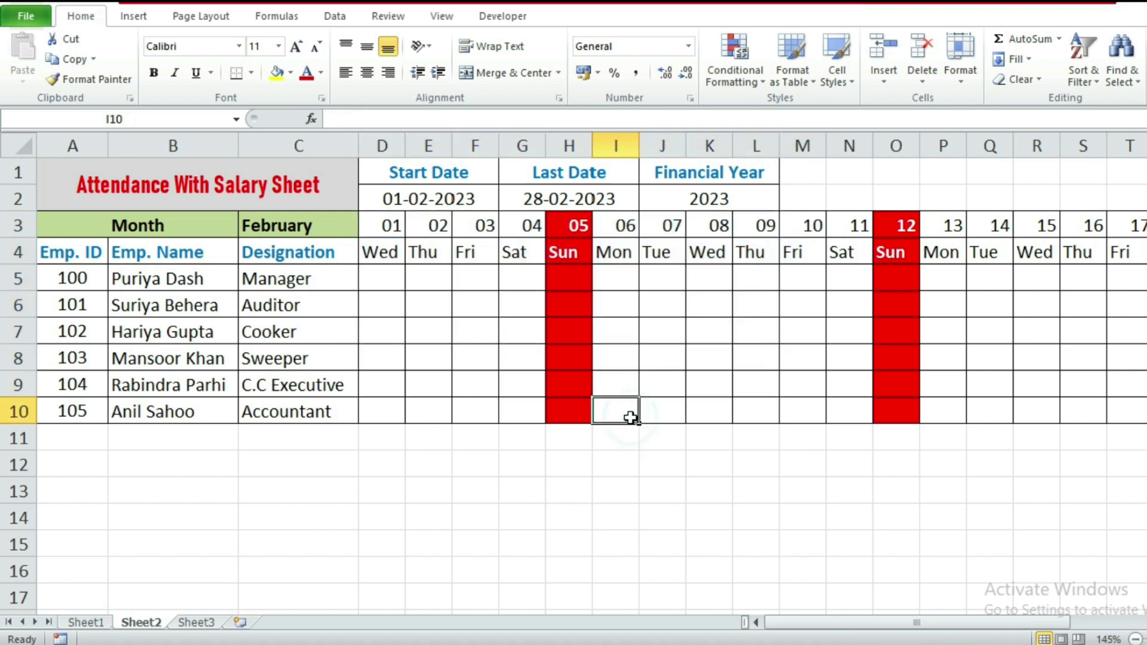
# Start another formula-based conditional formatting rule for D3:AE10 and enter =D$4="sun" as its formula.
pyautogui.moveTo(370, 225); pyautogui.dragTo(1078, 412)
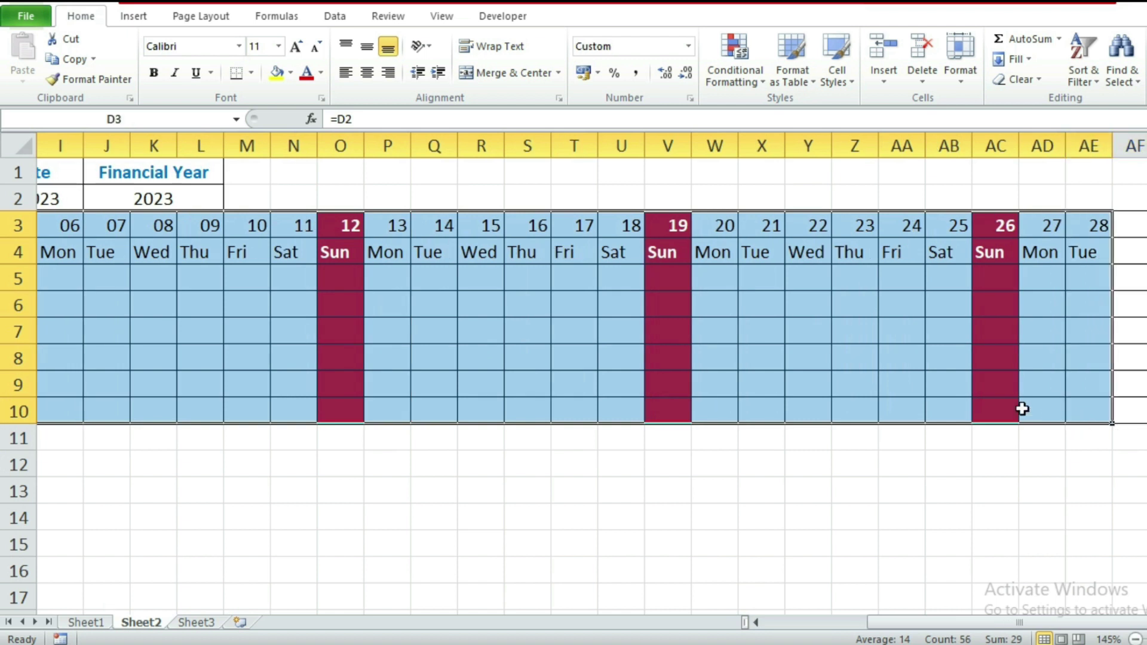
pyautogui.click(734, 79)
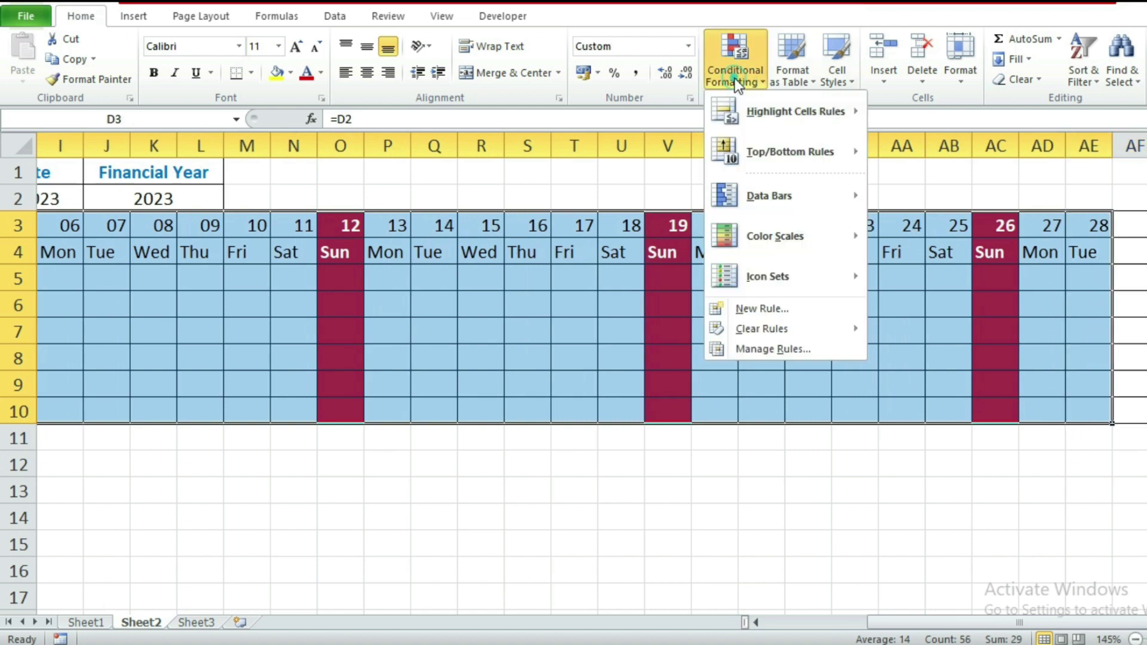
pyautogui.click(759, 308)
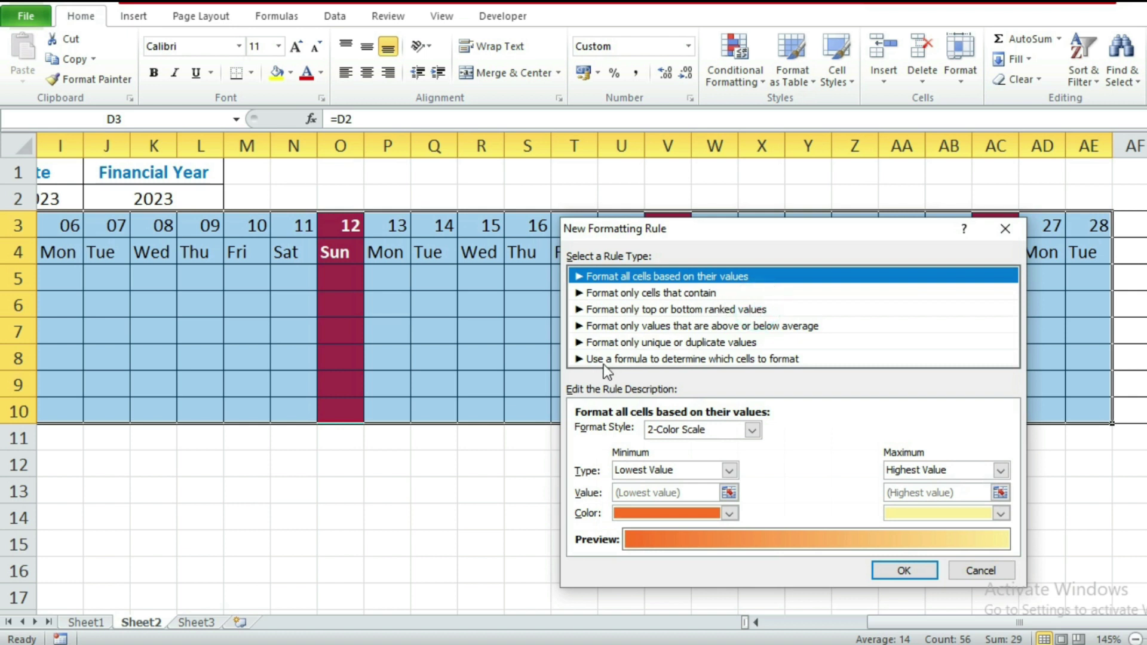
pyautogui.click(658, 363)
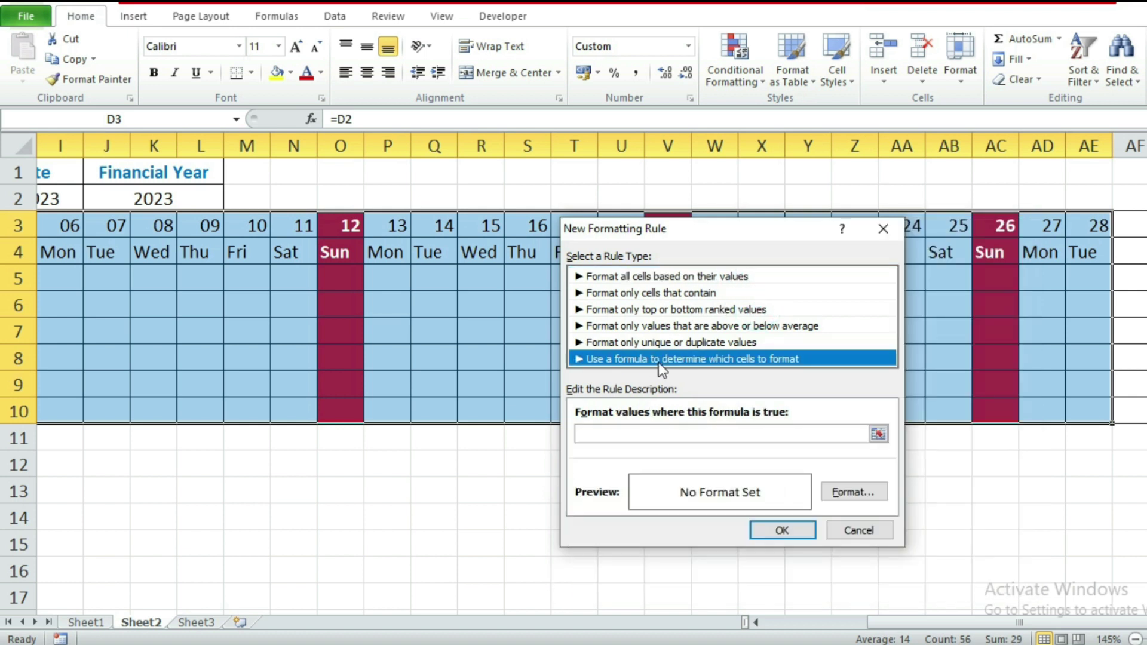
pyautogui.click(602, 437)
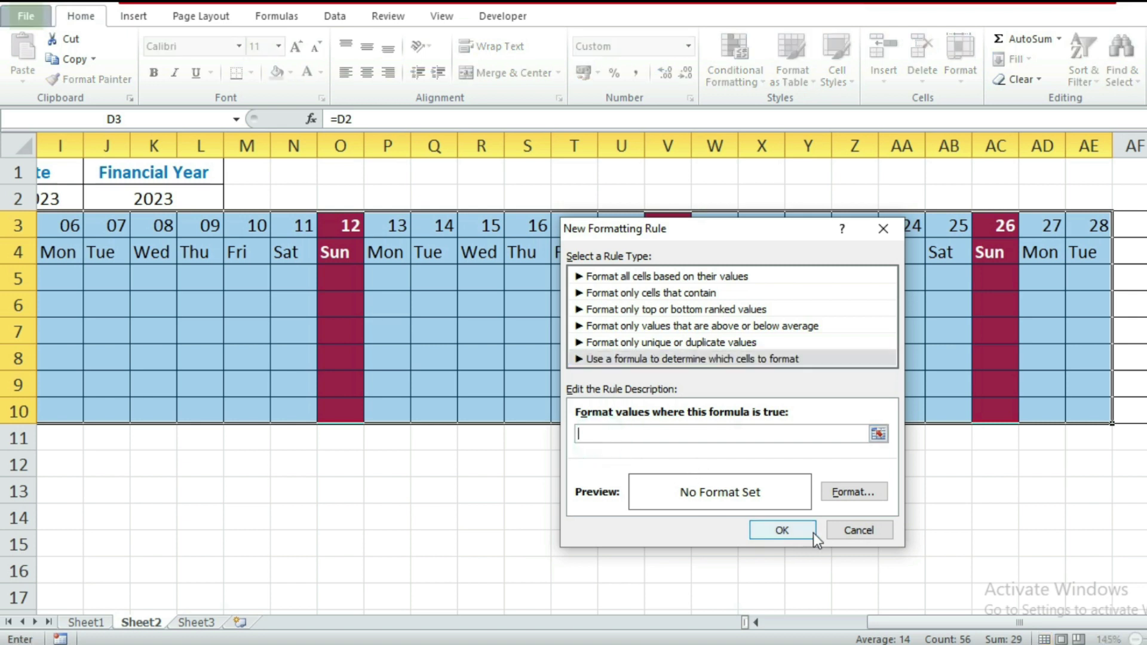
pyautogui.moveTo(955, 632); pyautogui.dragTo(854, 630)
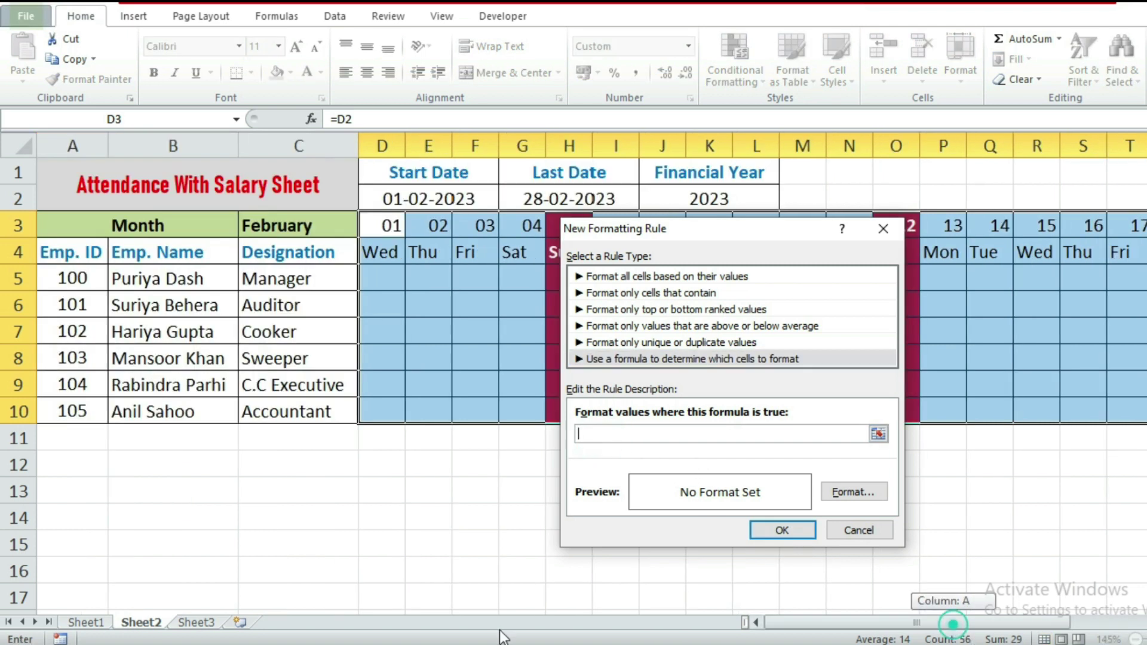
pyautogui.click(377, 256)
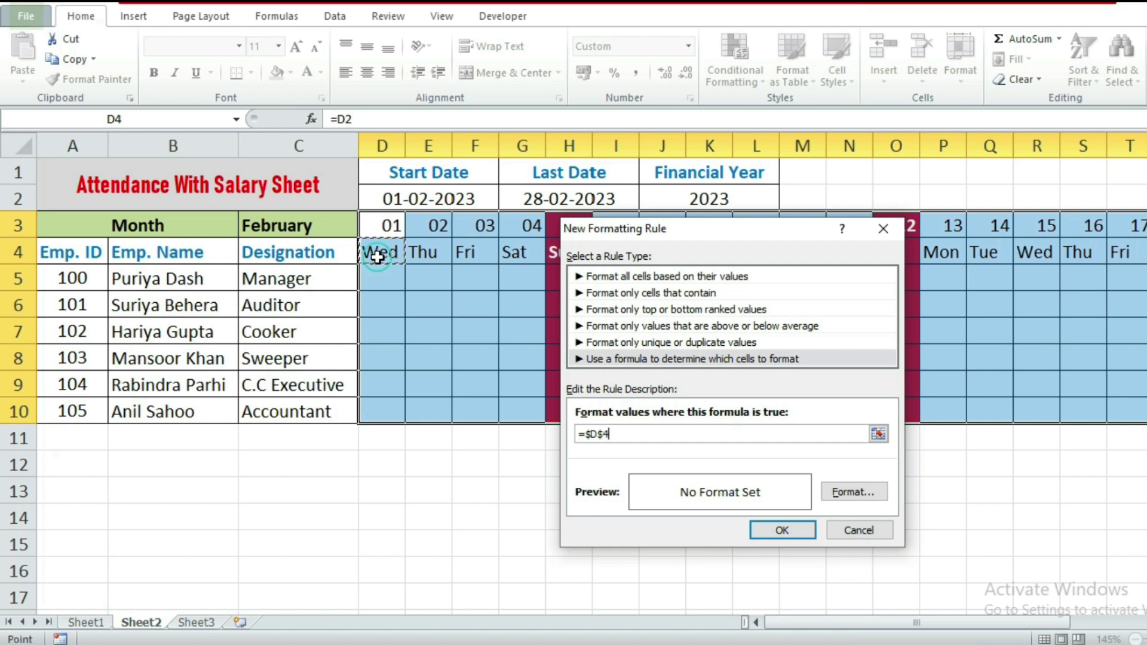
pyautogui.click(593, 434)
pyautogui.press('BackSpace')
pyautogui.write('=')
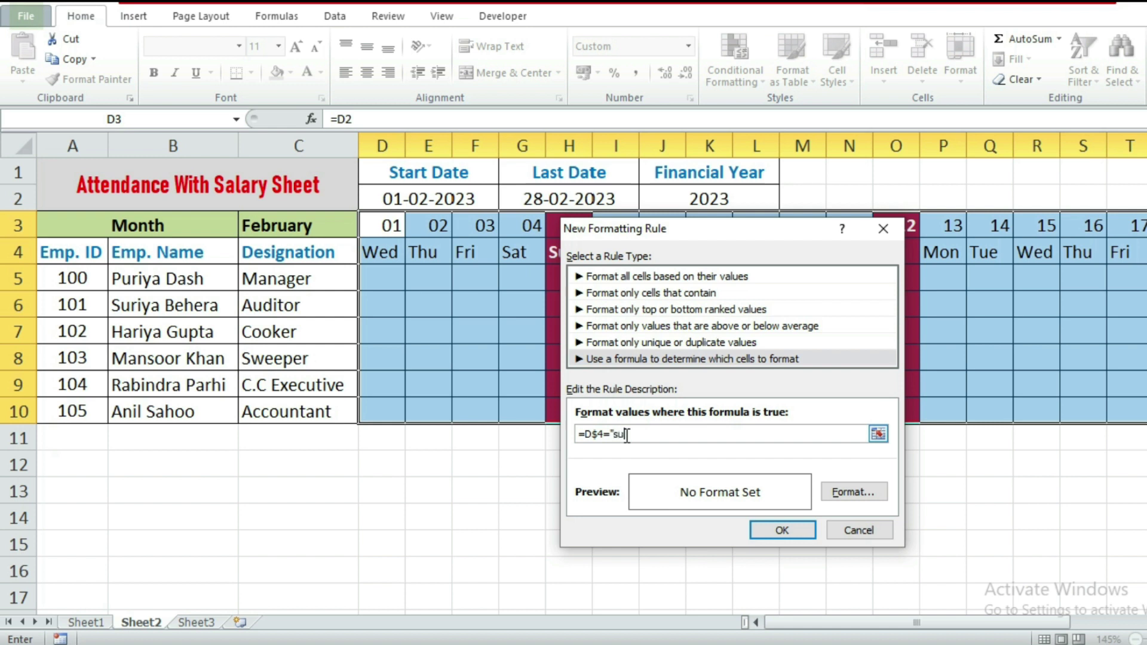
pyautogui.write('"sun"')
# Give the second Sunday rule a red fill and a bold white font.
pyautogui.click(854, 493)
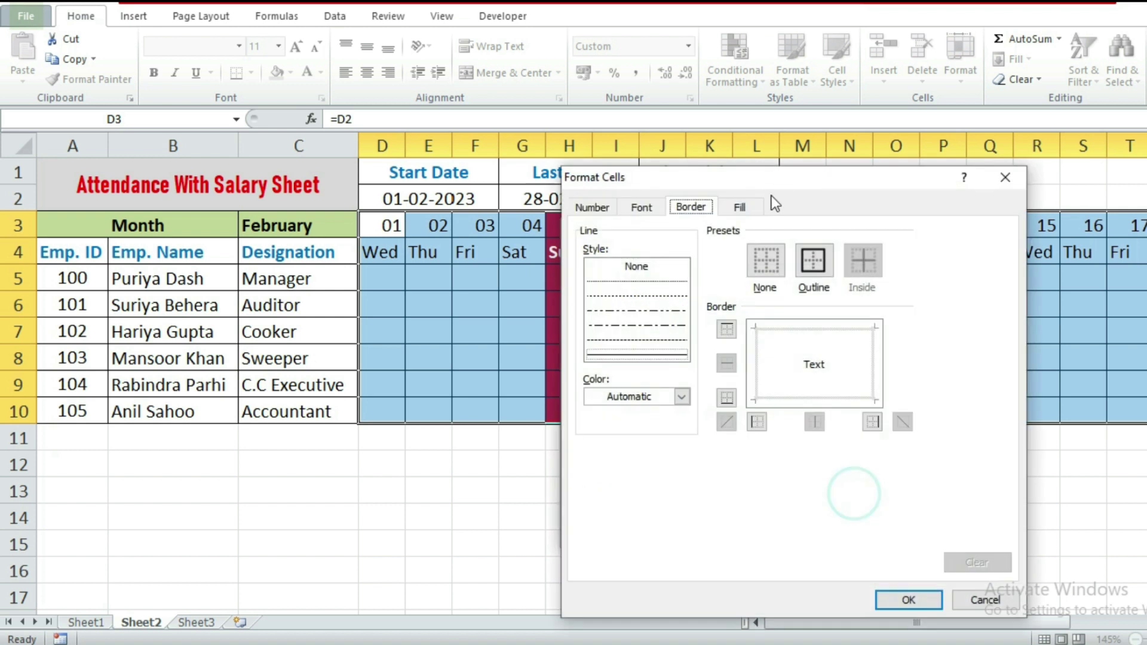
pyautogui.click(741, 206)
pyautogui.click(607, 387)
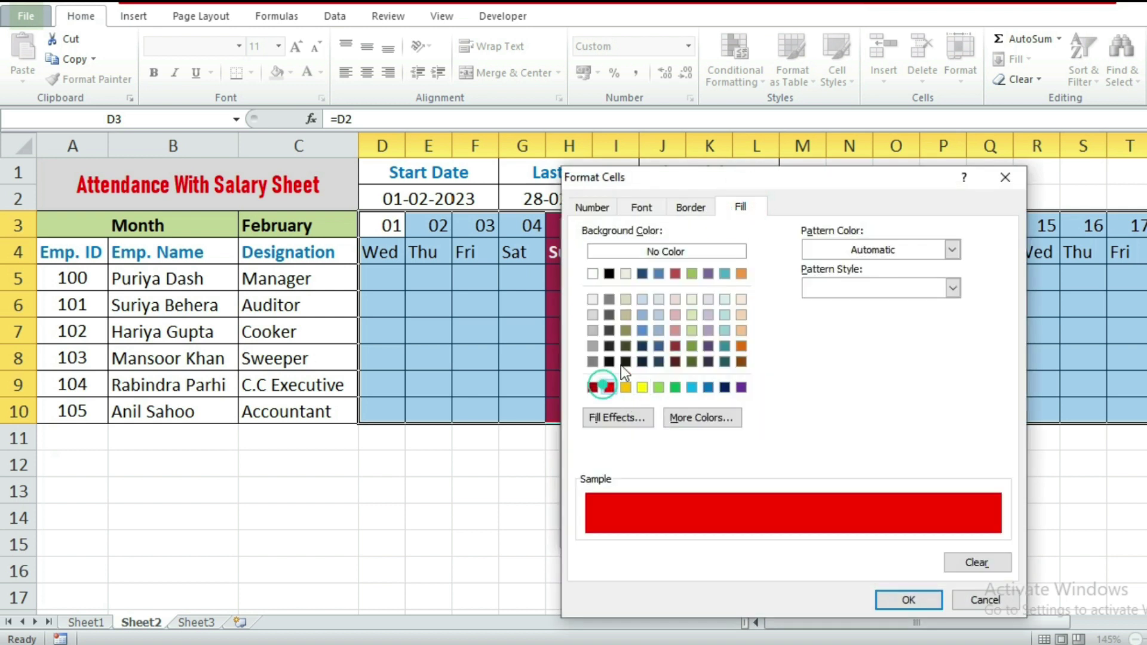
pyautogui.click(655, 209)
pyautogui.click(822, 291)
pyautogui.click(902, 360)
pyautogui.click(818, 416)
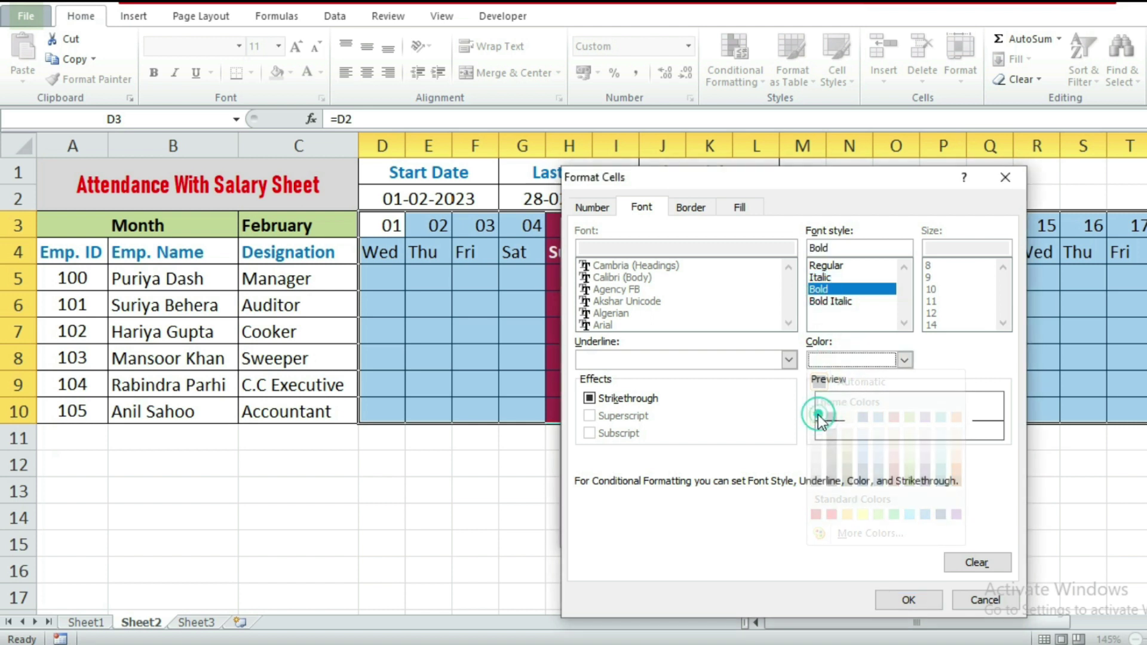
# Include an outline border in the second Sunday rule's format and apply that rule.
pyautogui.click(691, 207)
pyautogui.click(816, 259)
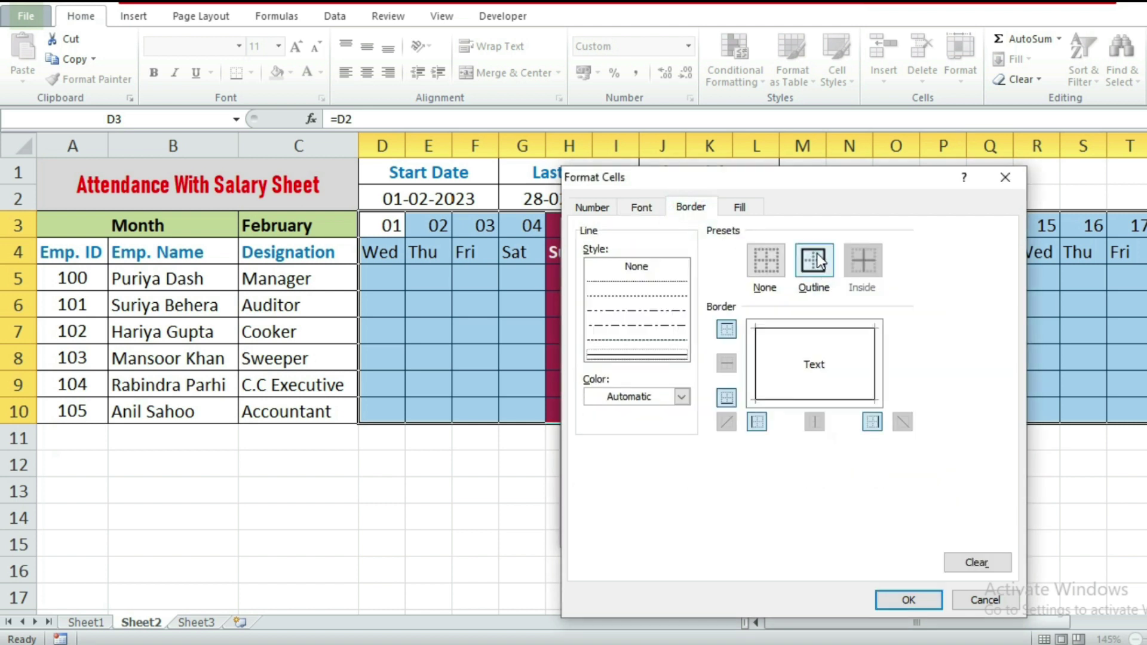
pyautogui.click(903, 599)
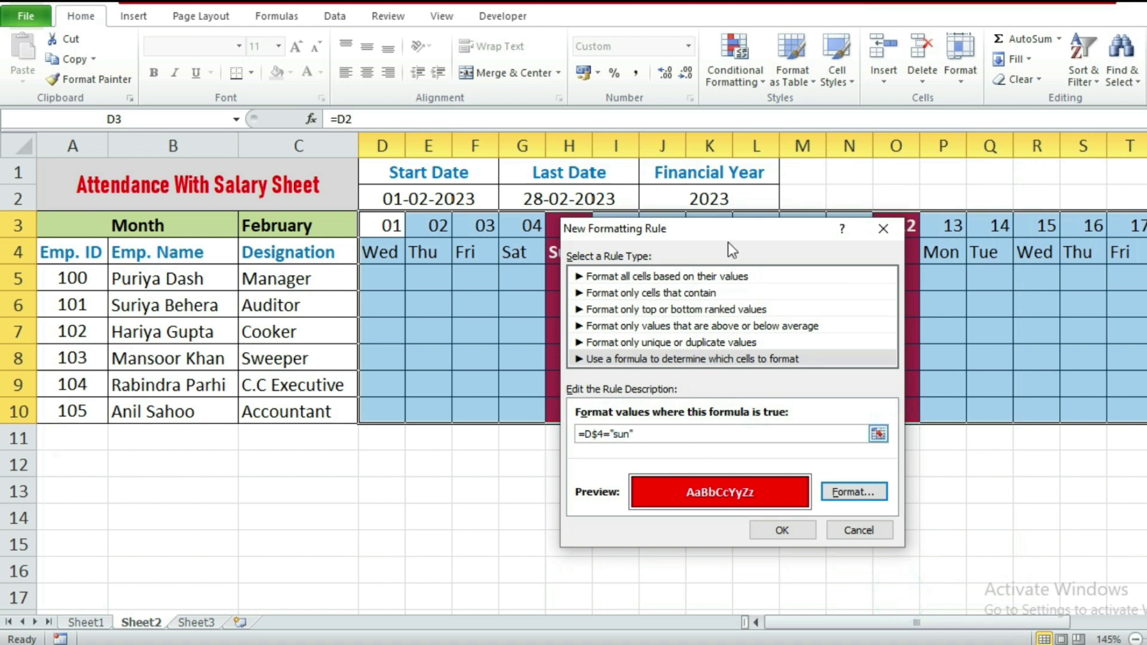
pyautogui.click(776, 530)
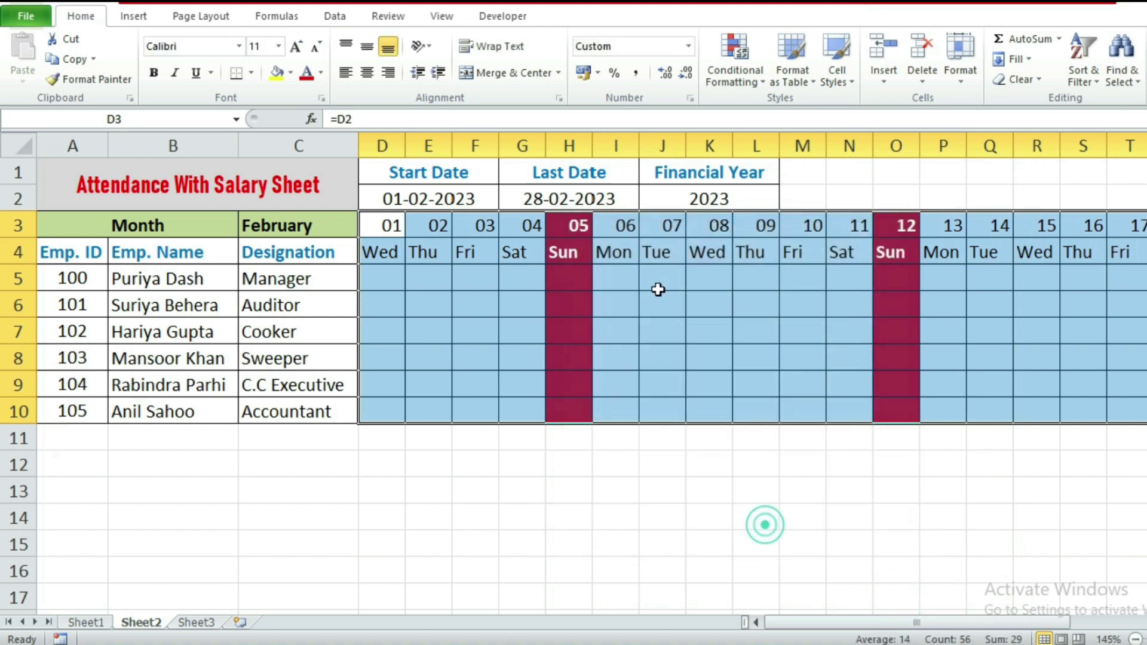
pyautogui.click(461, 235)
pyautogui.moveTo(398, 225); pyautogui.dragTo(962, 392)
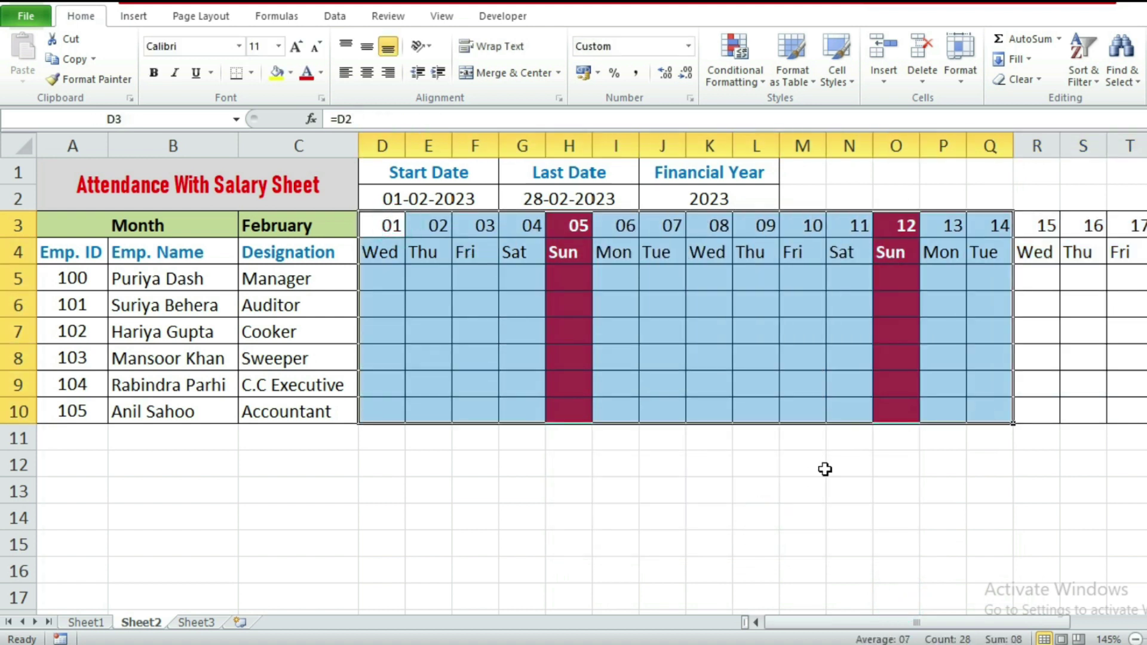
# Examine the blank attendance cells from row 5 to row 10 and the highlighted Sunday columns H and O.
pyautogui.click(824, 469)
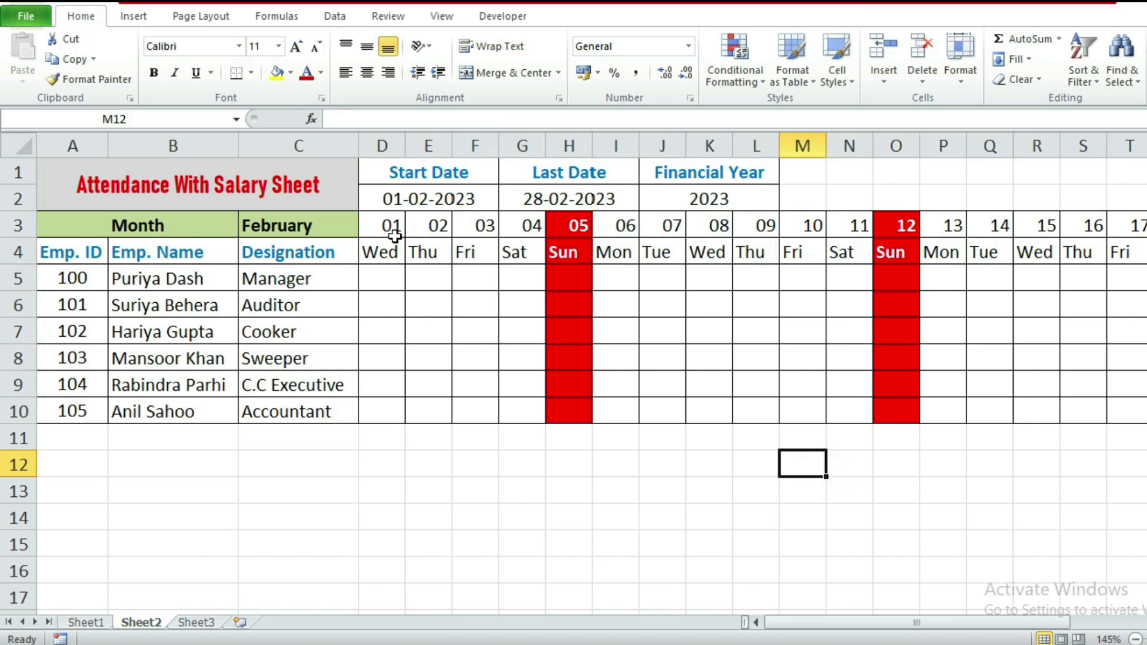
pyautogui.click(454, 306)
pyautogui.click(379, 280)
pyautogui.click(515, 274)
pyautogui.moveTo(379, 281); pyautogui.dragTo(860, 414)
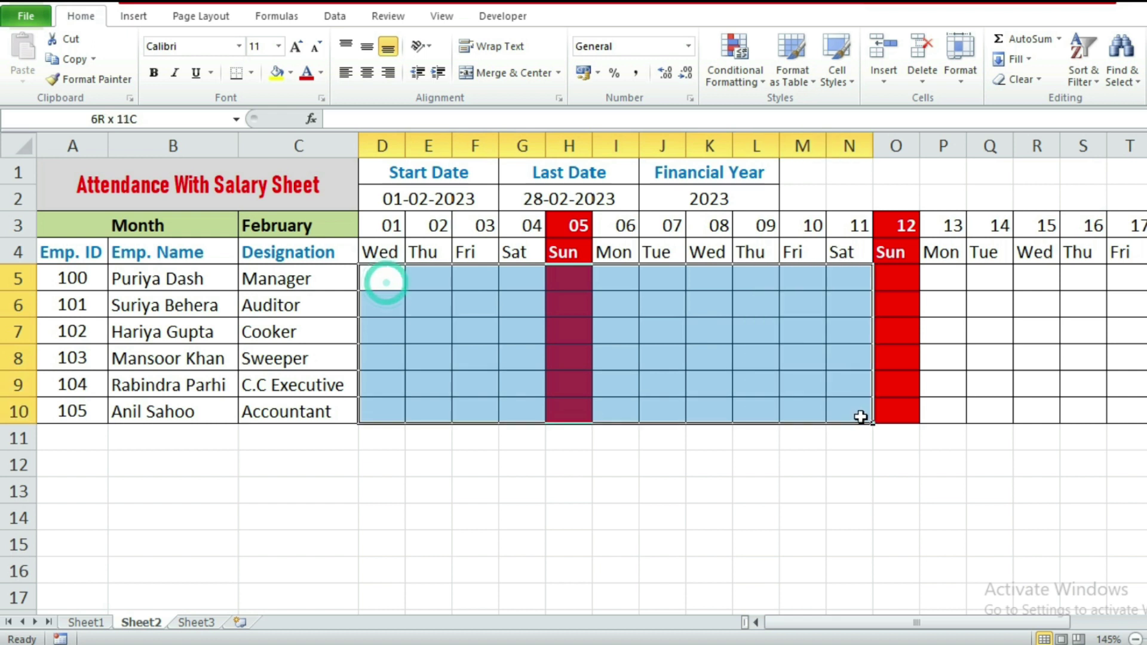
pyautogui.click(758, 487)
pyautogui.moveTo(379, 277); pyautogui.dragTo(390, 415)
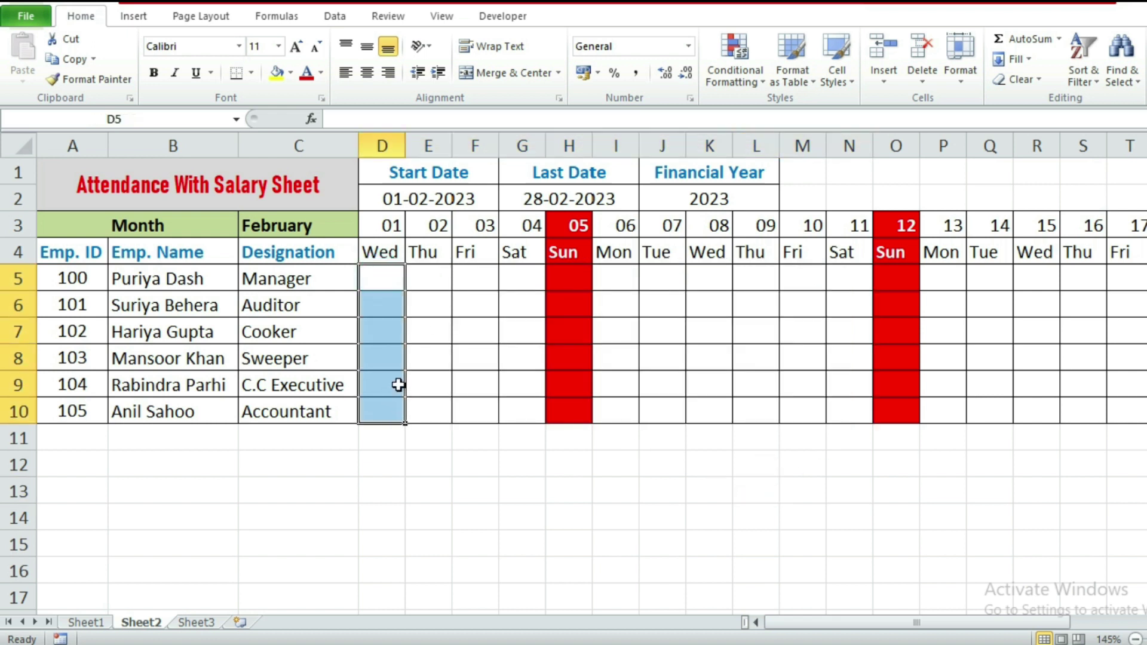
pyautogui.click(457, 284)
pyautogui.click(437, 285)
pyautogui.click(468, 284)
pyautogui.click(438, 285)
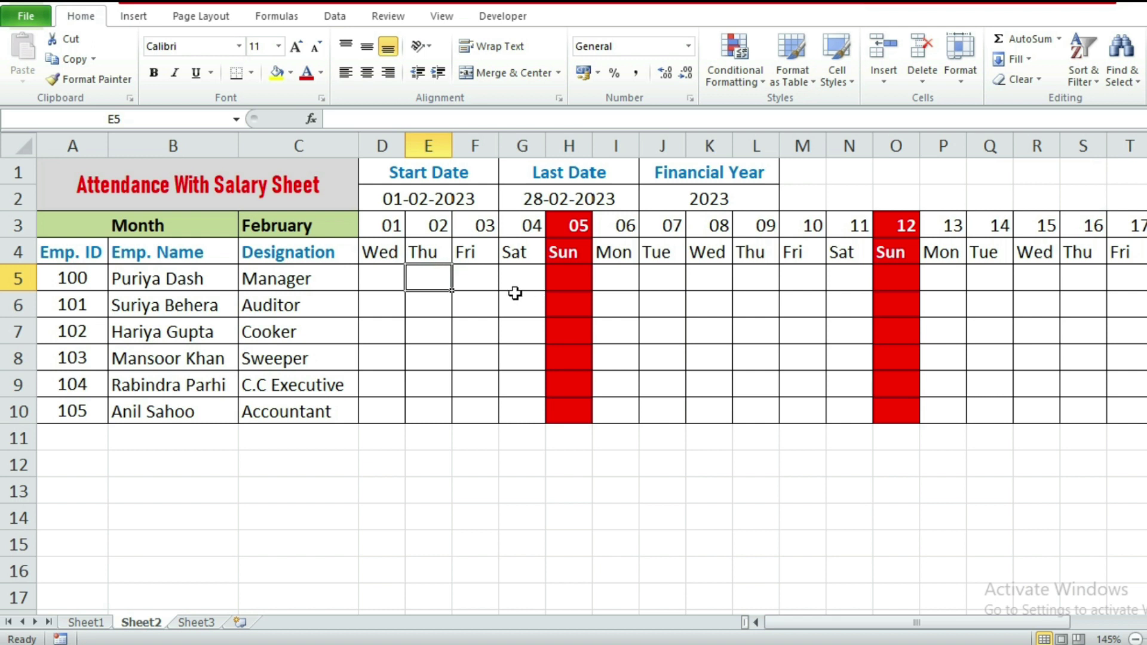
pyautogui.moveTo(581, 230); pyautogui.dragTo(555, 411)
pyautogui.moveTo(896, 228); pyautogui.dragTo(901, 410)
pyautogui.click(571, 286)
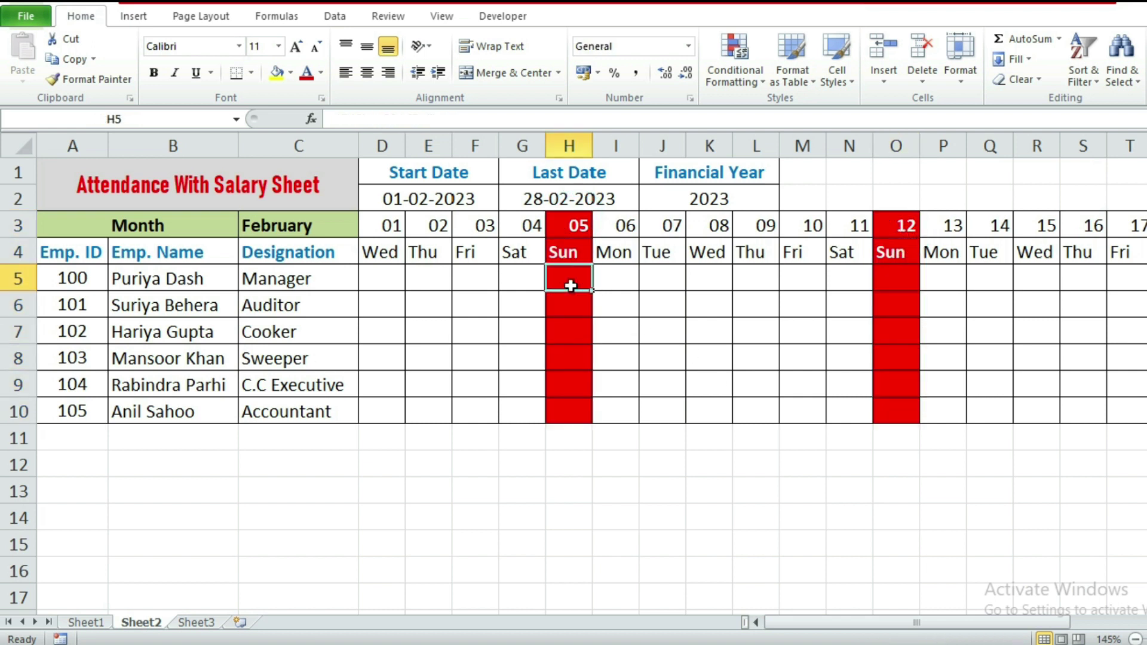
# Enter attendance marks of P, A and H for the first employee across row 5, from D5 to AE5.
pyautogui.click(475, 288)
pyautogui.click(431, 303)
pyautogui.click(384, 281)
pyautogui.click(430, 281)
pyautogui.click(488, 281)
pyautogui.click(553, 281)
pyautogui.click(389, 281)
pyautogui.moveTo(389, 281); pyautogui.dragTo(722, 384)
pyautogui.click(391, 279)
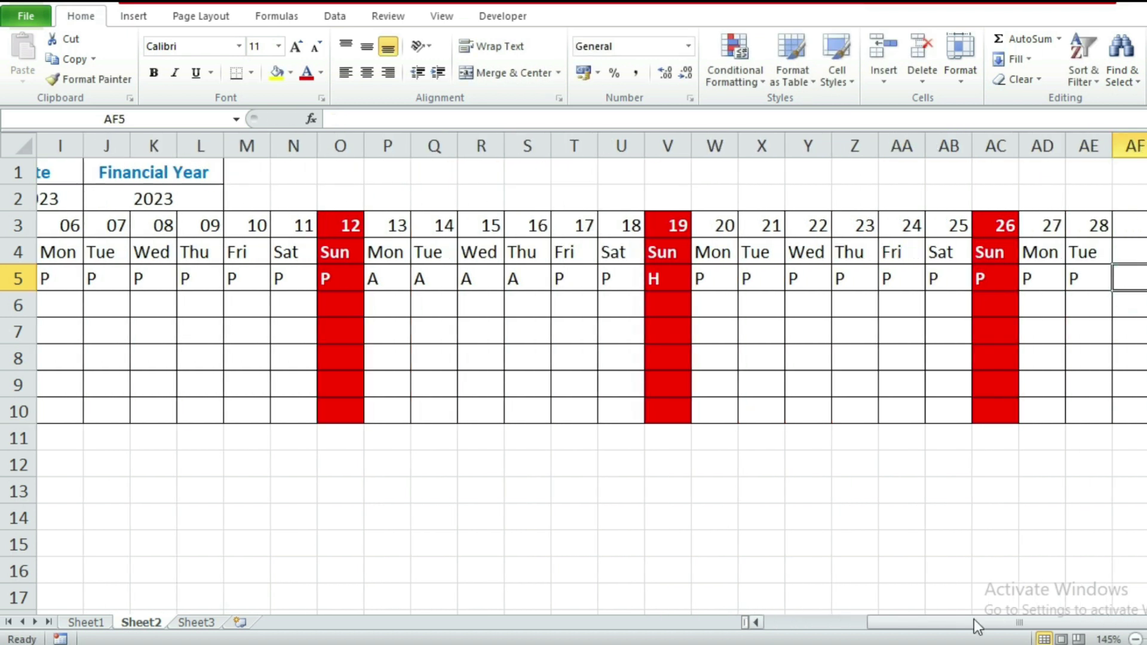
# Complete D5:AE10 with P and varied A marks for all six employees, using H in every Sunday column.
pyautogui.click(848, 408)
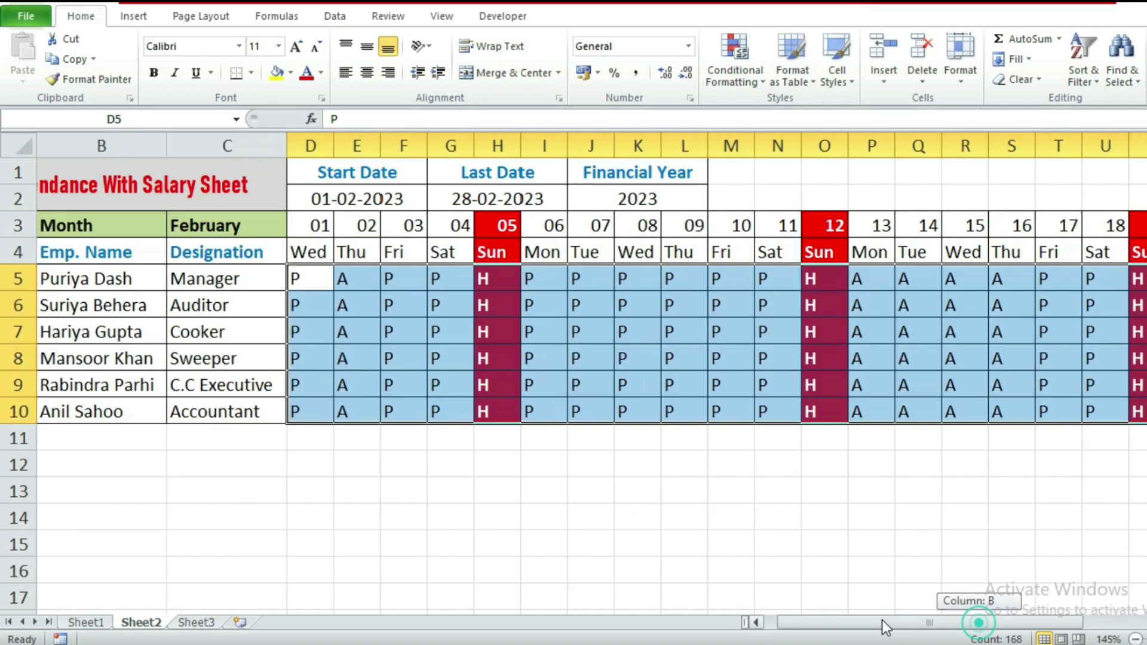
pyautogui.moveTo(884, 622); pyautogui.dragTo(872, 621)
pyautogui.click(476, 320)
pyautogui.click(943, 411)
pyautogui.click(1022, 411)
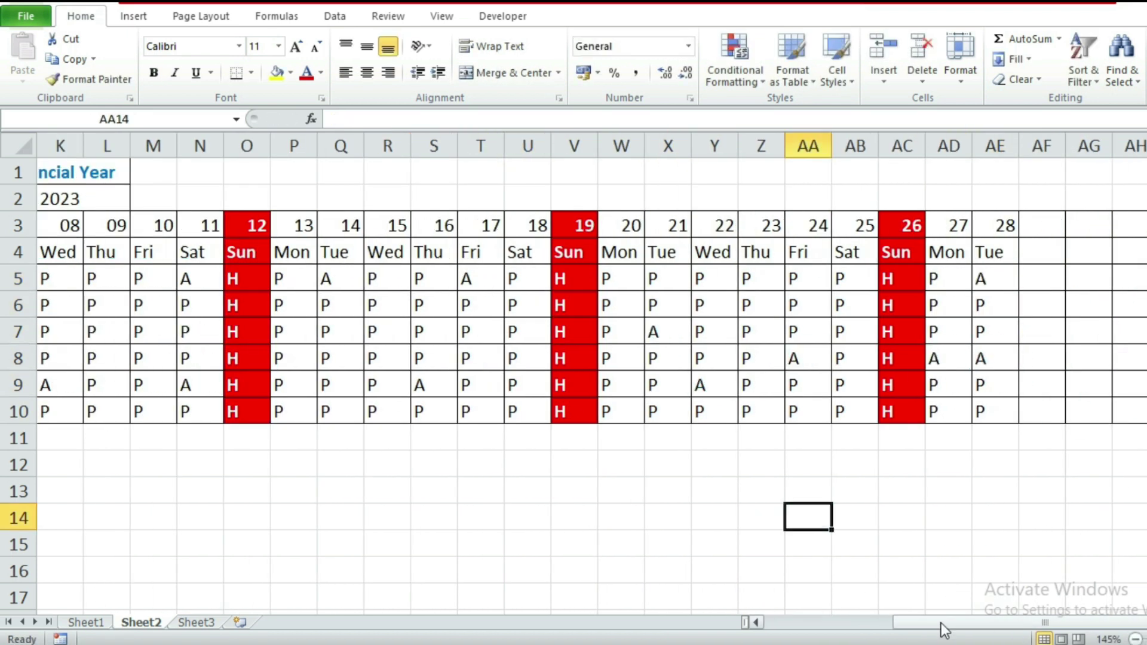
# Examine the completed attendance grid for the present, absent and Sunday holiday marks.
pyautogui.moveTo(943, 625); pyautogui.dragTo(875, 622)
pyautogui.click(610, 510)
pyautogui.moveTo(365, 272); pyautogui.dragTo(1143, 412)
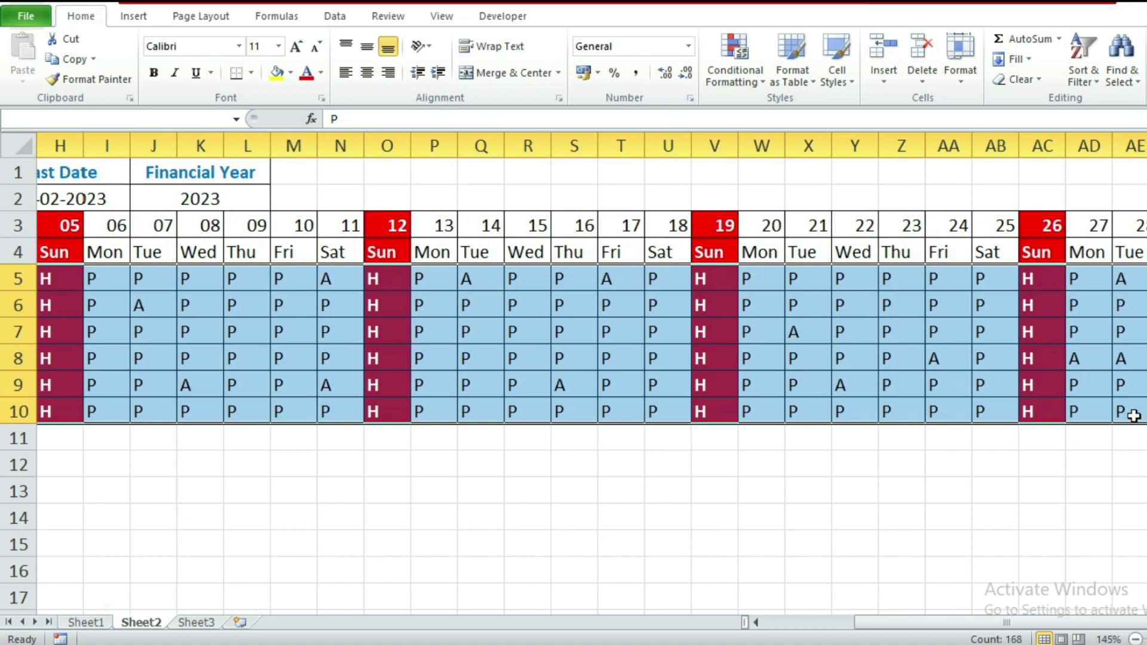
pyautogui.moveTo(884, 622); pyautogui.dragTo(740, 619)
pyautogui.moveTo(382, 273); pyautogui.dragTo(379, 405)
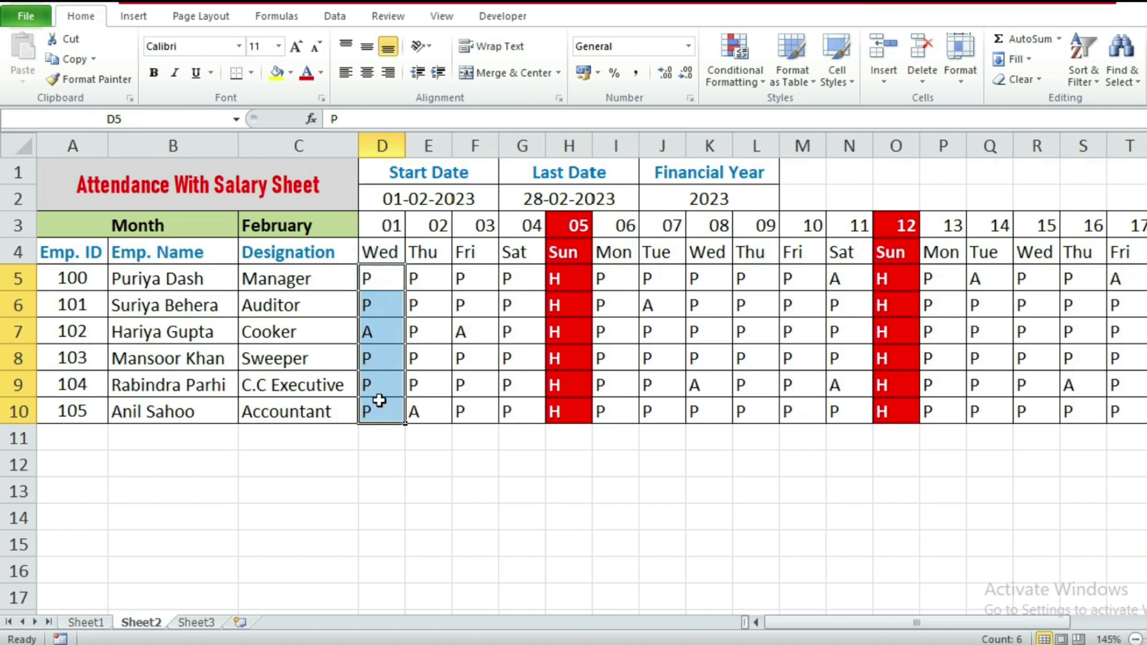
pyautogui.moveTo(383, 280); pyautogui.dragTo(375, 405)
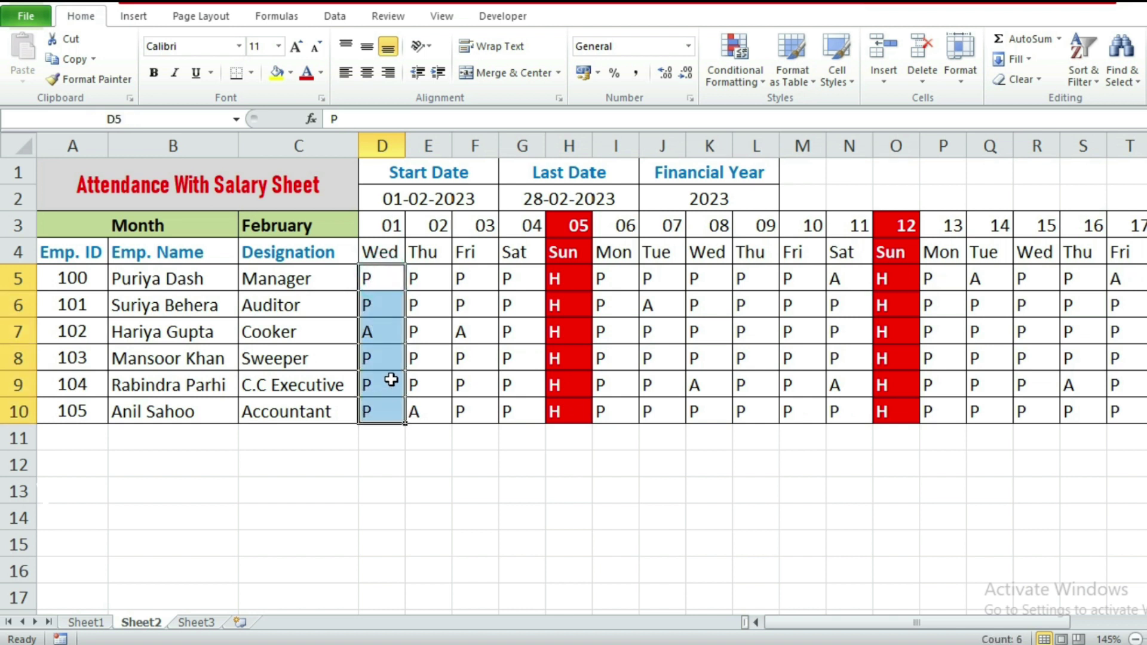
pyautogui.click(380, 331)
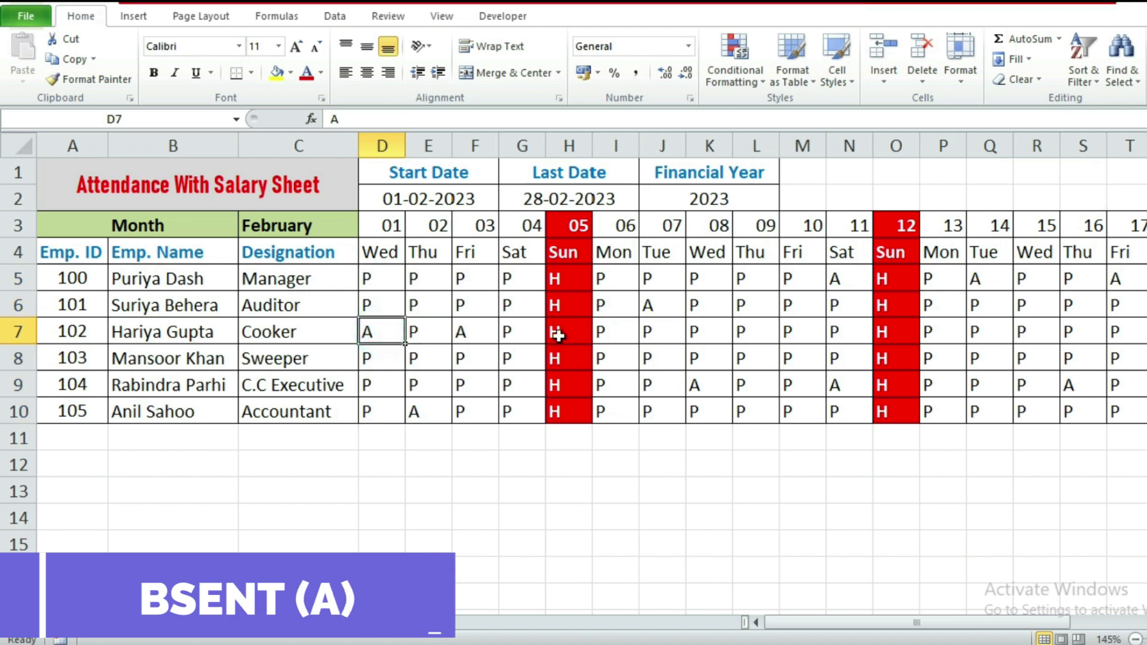
pyautogui.moveTo(566, 283); pyautogui.dragTo(555, 417)
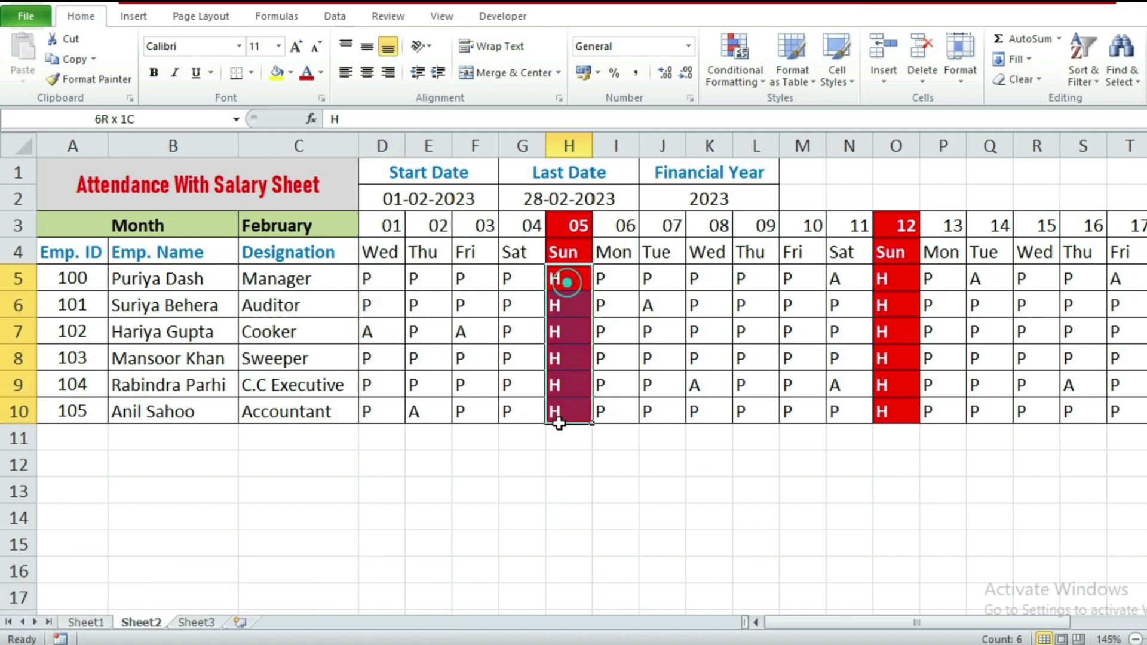
pyautogui.moveTo(555, 281); pyautogui.dragTo(556, 418)
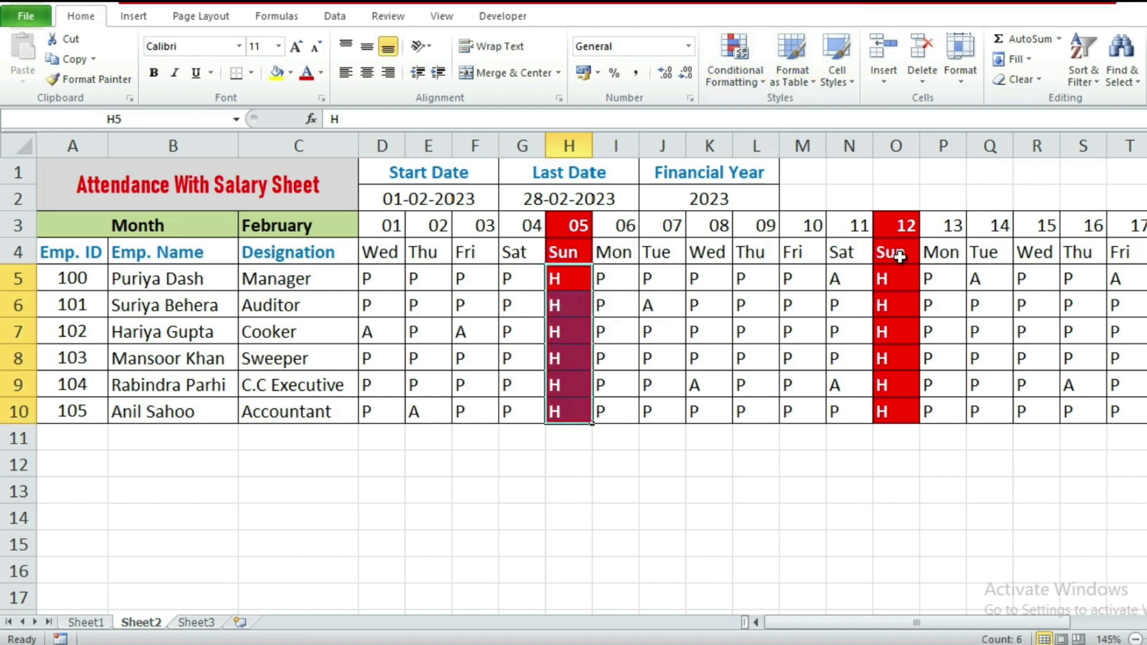
pyautogui.moveTo(890, 279); pyautogui.dragTo(889, 412)
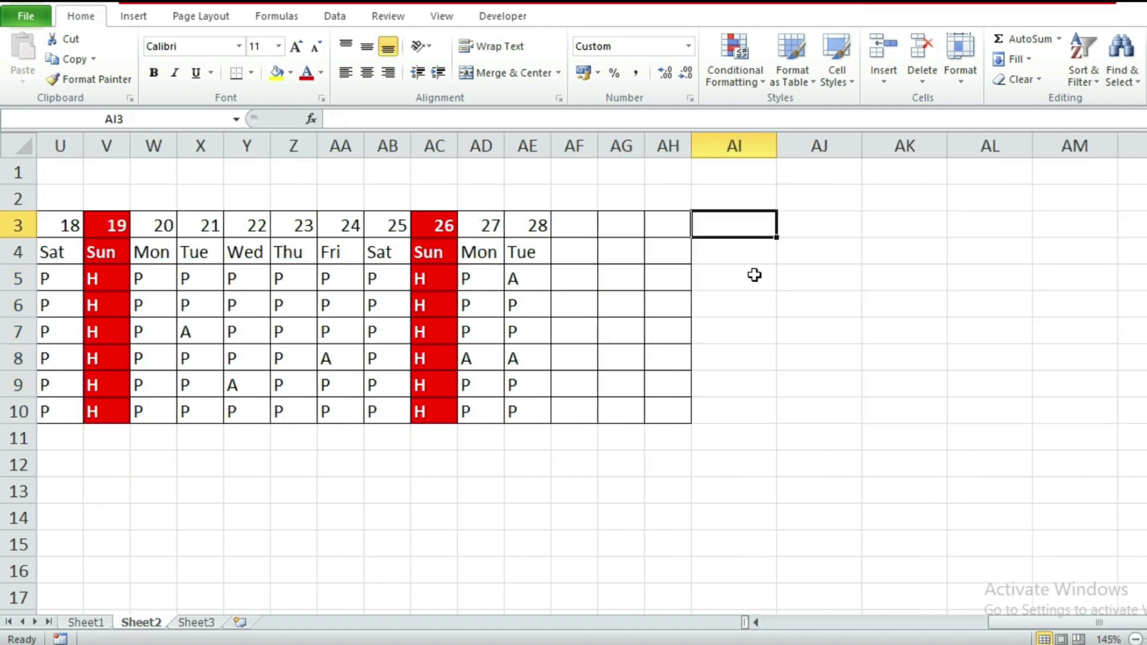
# Enter the summary headings Present, Absent and H. Day in AI3, AJ3 and AK3.
pyautogui.click(827, 232)
pyautogui.click(888, 231)
pyautogui.click(744, 230)
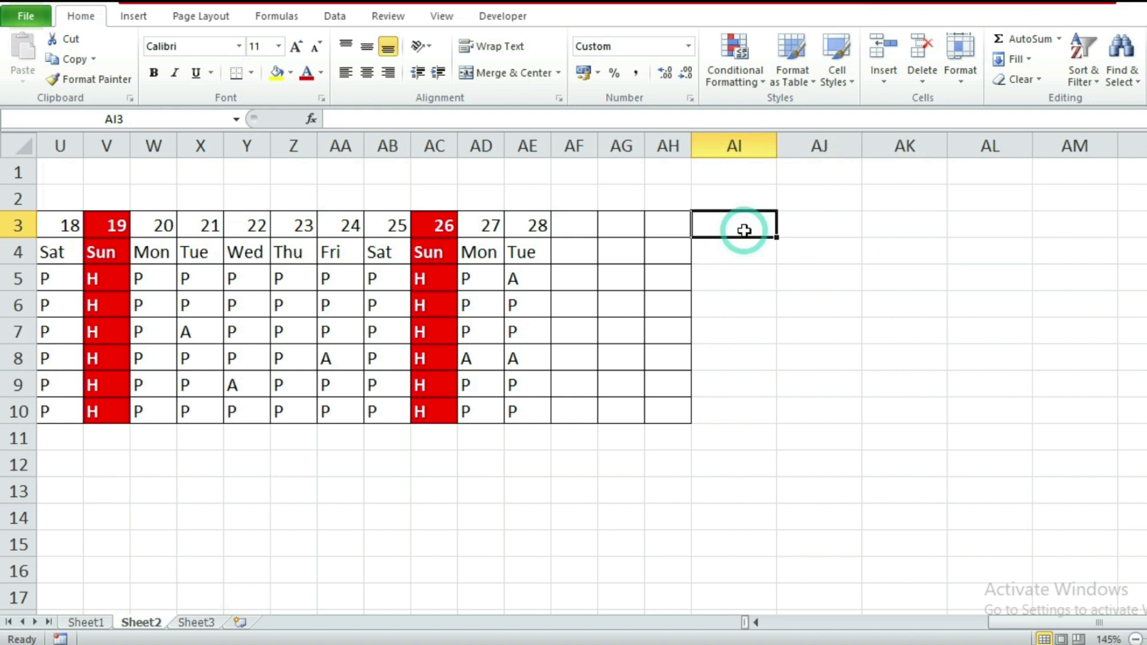
pyautogui.write('pRESENT')
pyautogui.press('Tab')
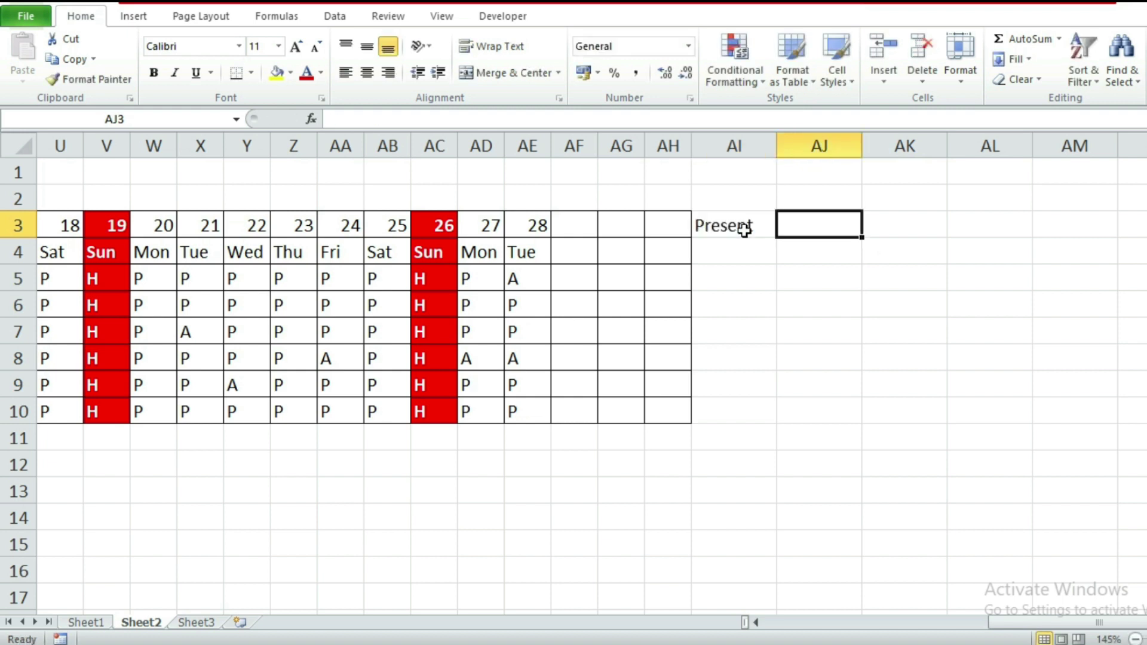
pyautogui.hotkey('ctrl', 'a')
pyautogui.write('bseny')
pyautogui.click(829, 230)
pyautogui.write('Absent')
pyautogui.click(896, 225)
pyautogui.hotkey('ctrl', 'h')
pyautogui.press('Escape')
pyautogui.write('H. D')
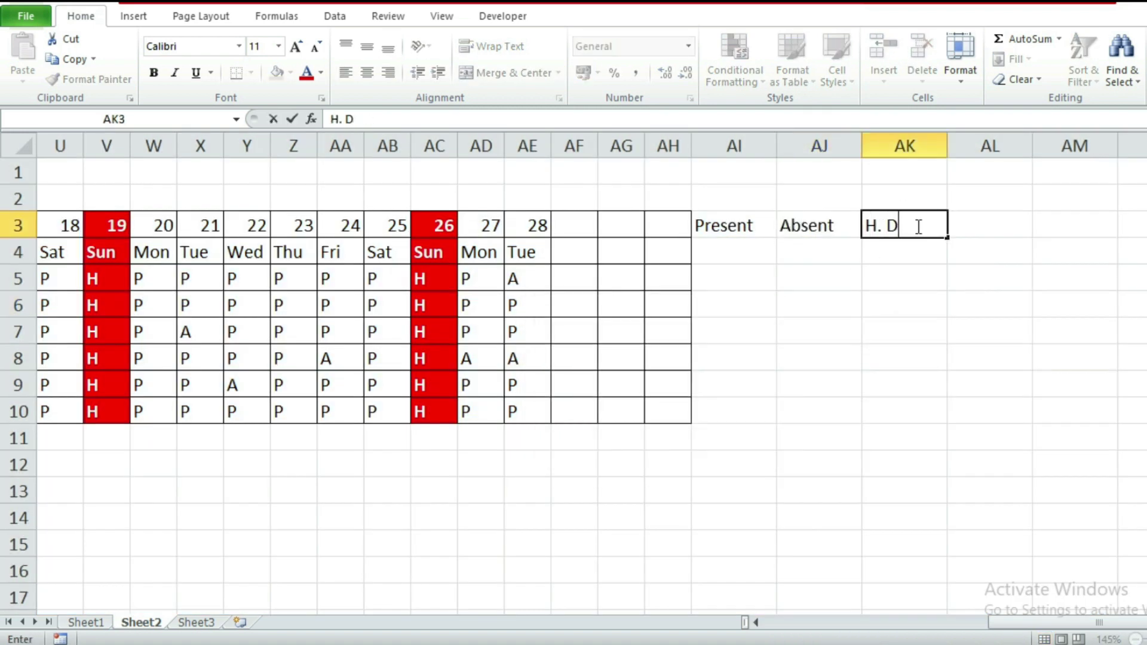
pyautogui.click(743, 308)
# Apply all borders to the summary block AI3:AK10.
pyautogui.moveTo(750, 230); pyautogui.dragTo(901, 414)
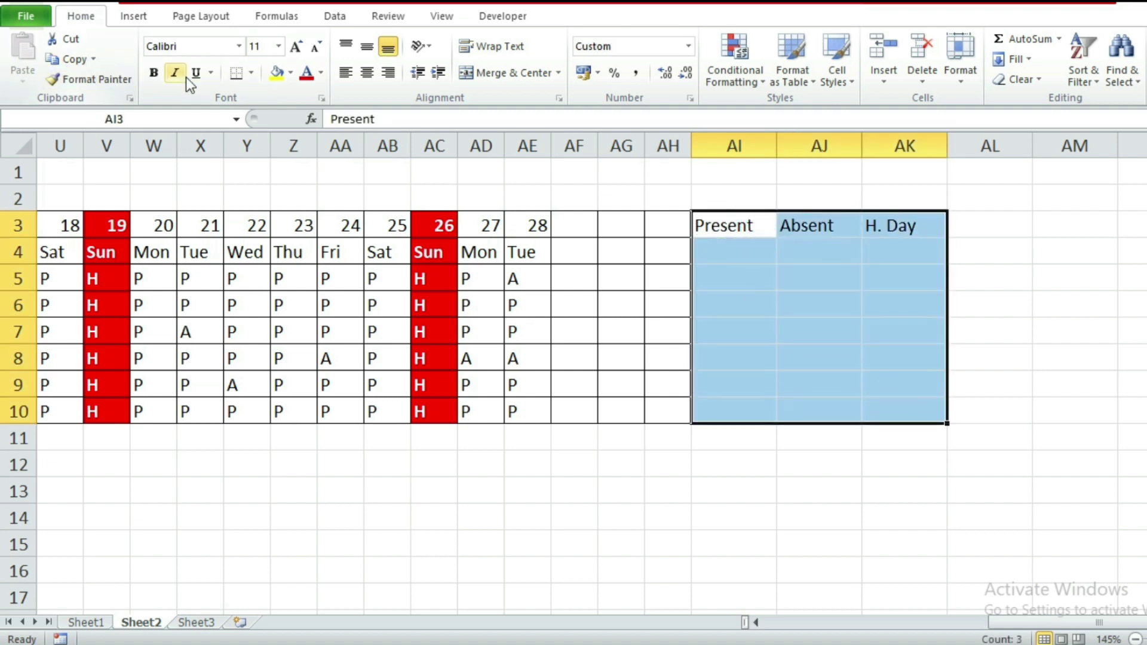
pyautogui.click(250, 72)
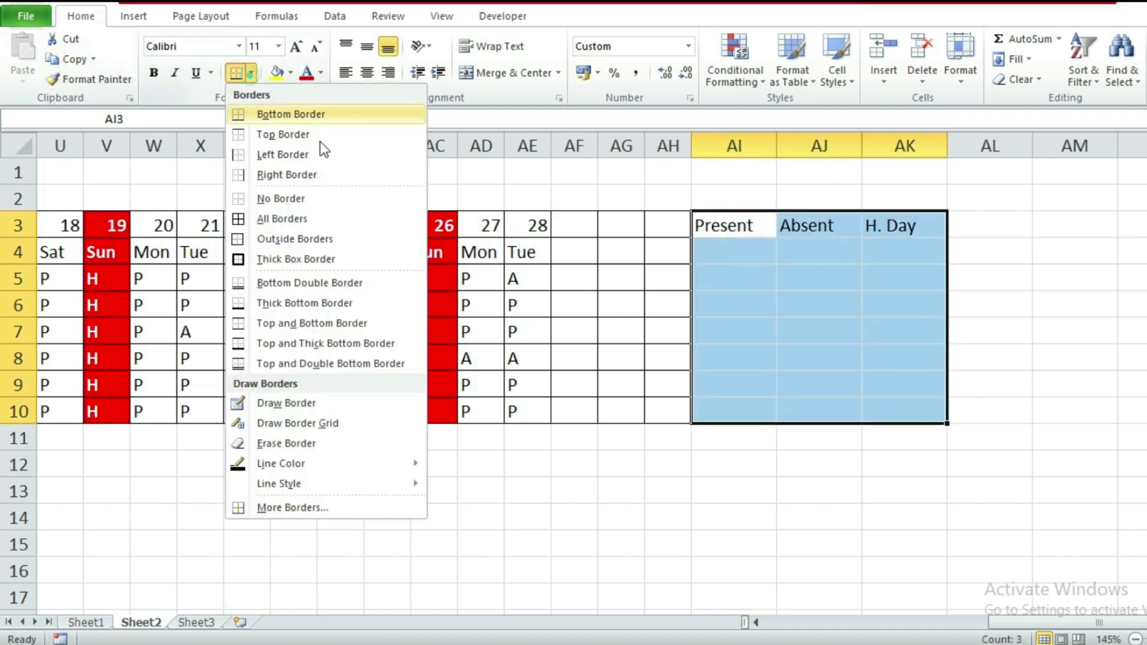
pyautogui.click(299, 221)
pyautogui.click(776, 283)
# Format the headings in AI3:AK3 as bold, centred red text on a yellow fill.
pyautogui.moveTo(746, 225); pyautogui.dragTo(895, 233)
pyautogui.click(154, 73)
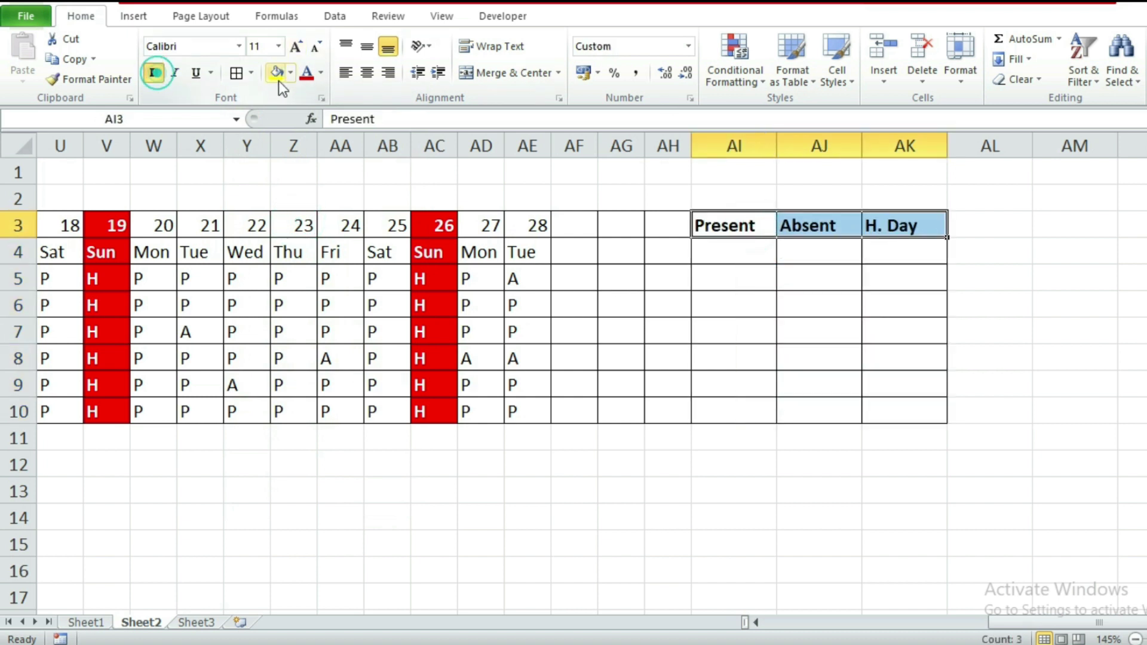
pyautogui.click(306, 75)
pyautogui.click(278, 73)
pyautogui.click(366, 72)
pyautogui.click(818, 383)
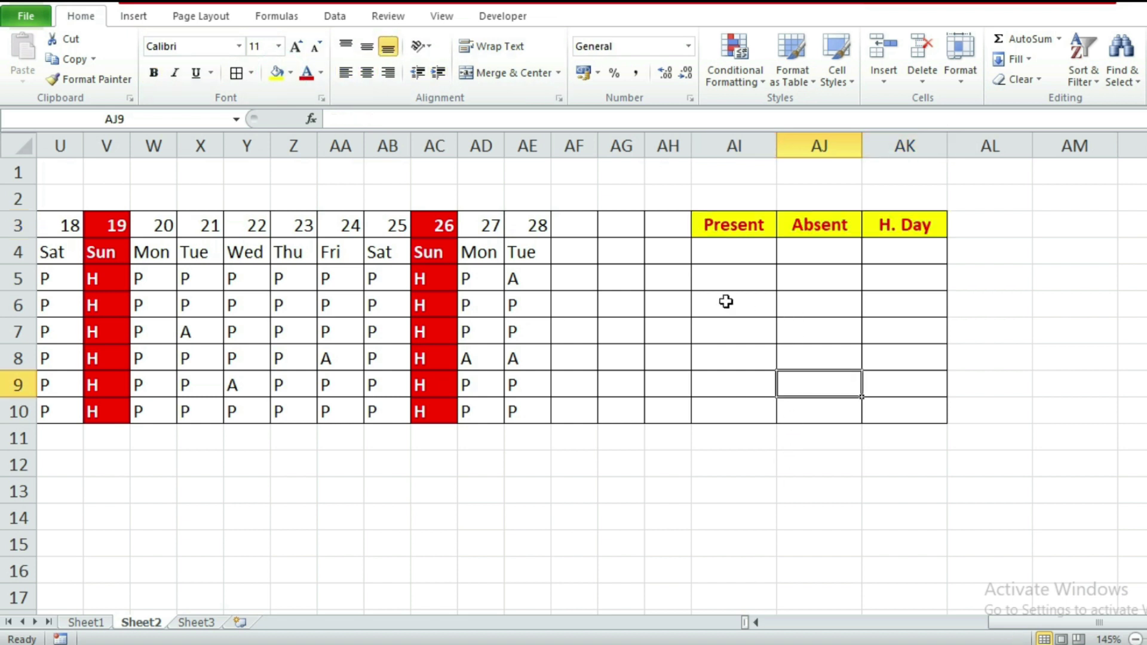
# Merge and centre each of the Present, Absent and H. Day headings across rows 3 and 4.
pyautogui.moveTo(426, 230); pyautogui.dragTo(542, 217)
pyautogui.moveTo(388, 253); pyautogui.dragTo(512, 251)
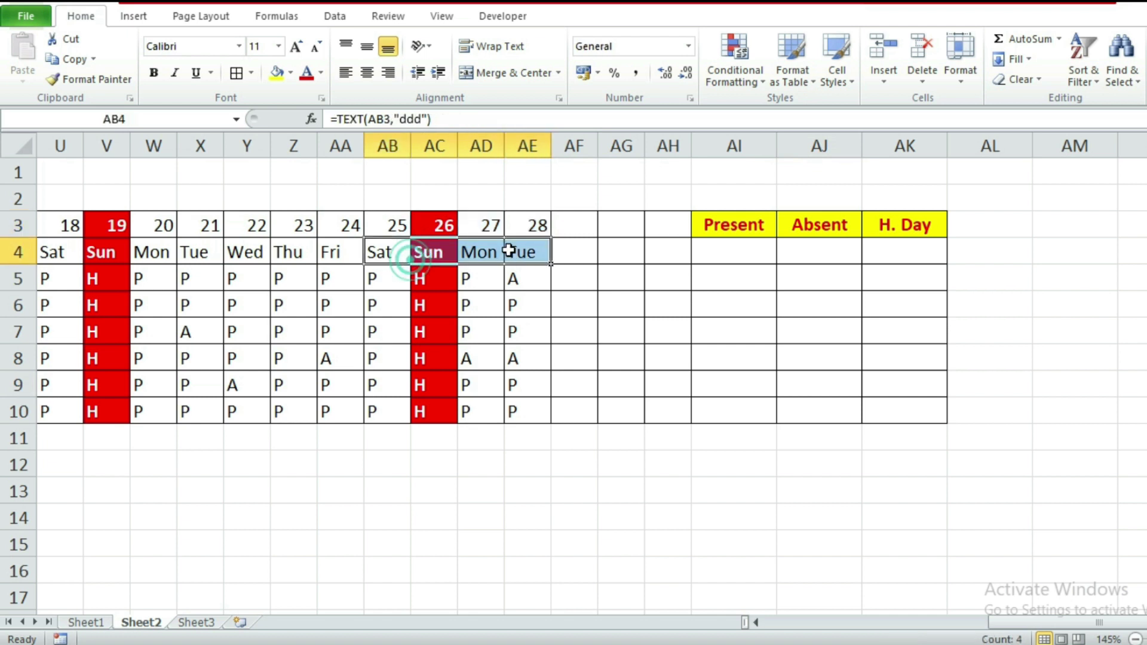
pyautogui.moveTo(384, 251); pyautogui.dragTo(519, 254)
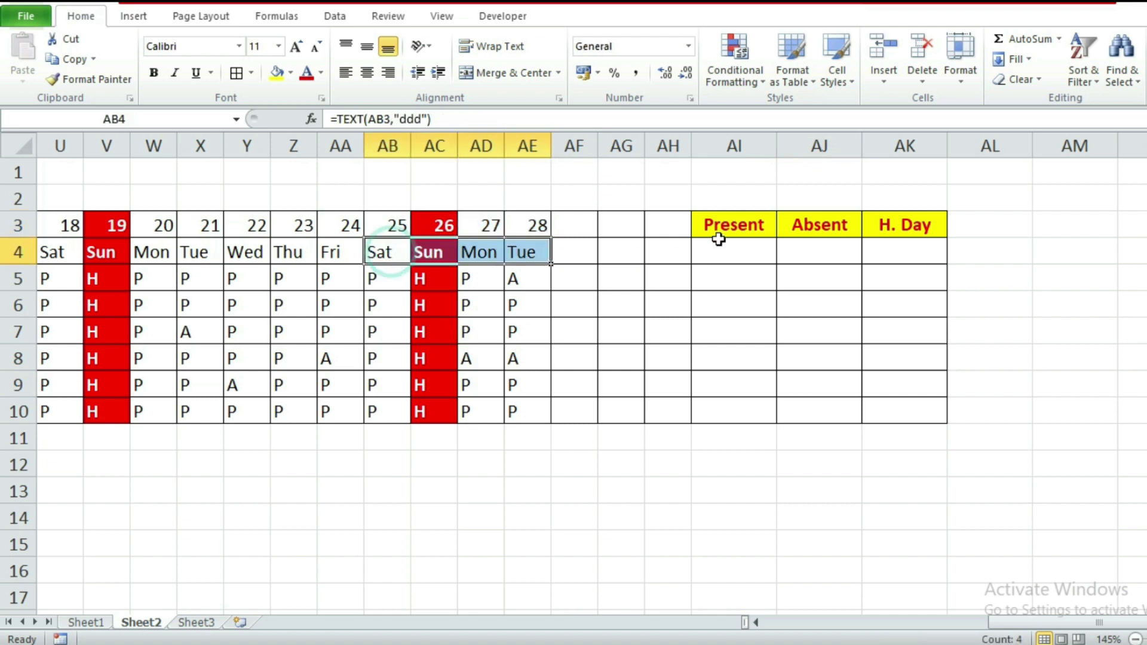
pyautogui.moveTo(727, 228); pyautogui.dragTo(806, 248)
pyautogui.click(504, 72)
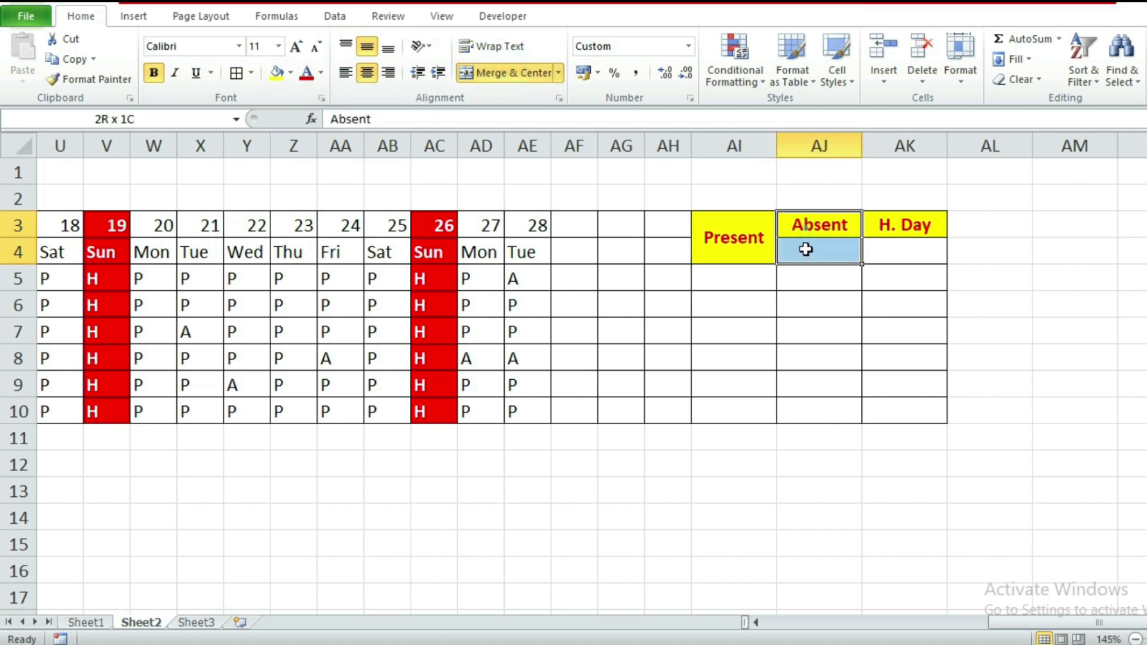
pyautogui.click(520, 72)
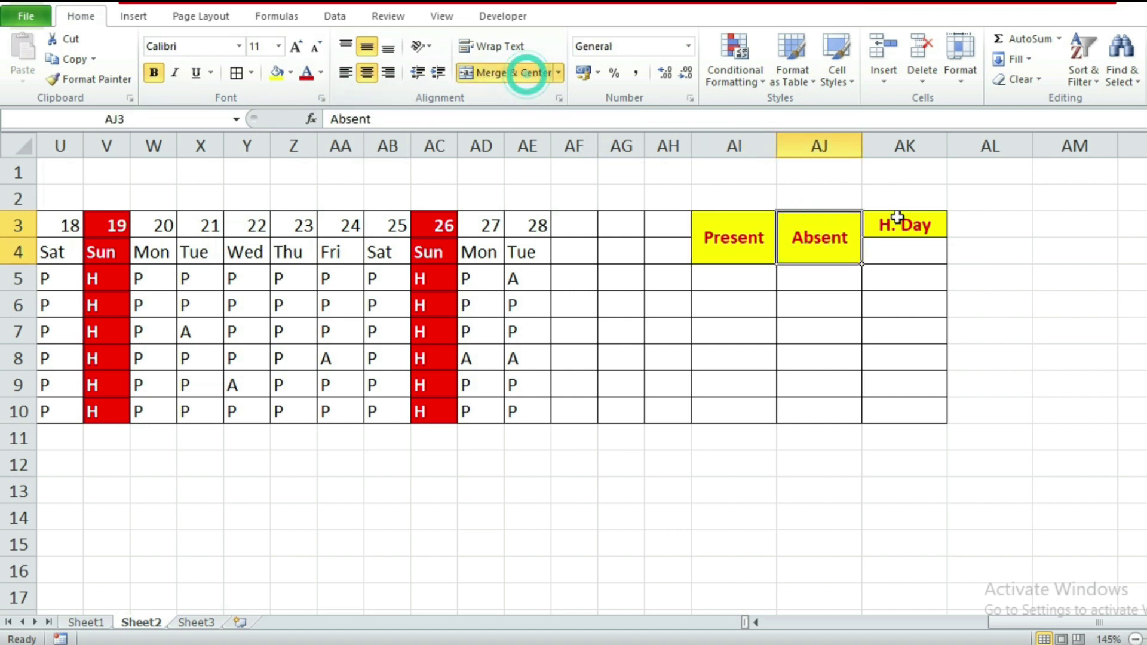
pyautogui.moveTo(896, 219); pyautogui.dragTo(899, 250)
pyautogui.click(509, 72)
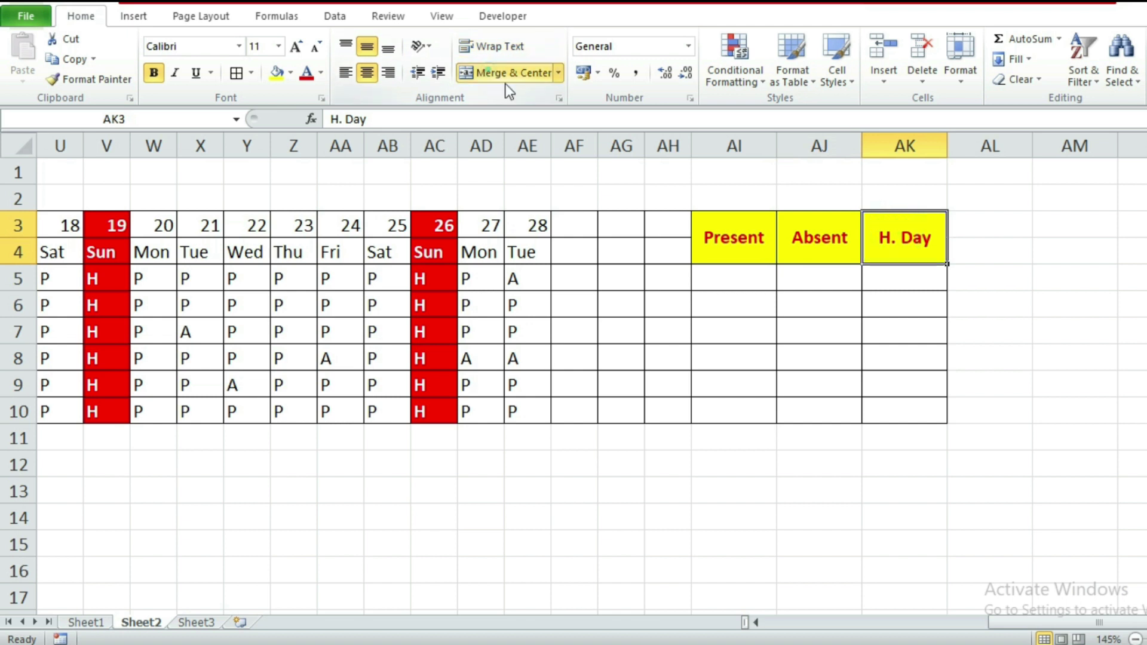
pyautogui.click(809, 337)
pyautogui.click(747, 231)
pyautogui.click(845, 238)
pyautogui.click(881, 238)
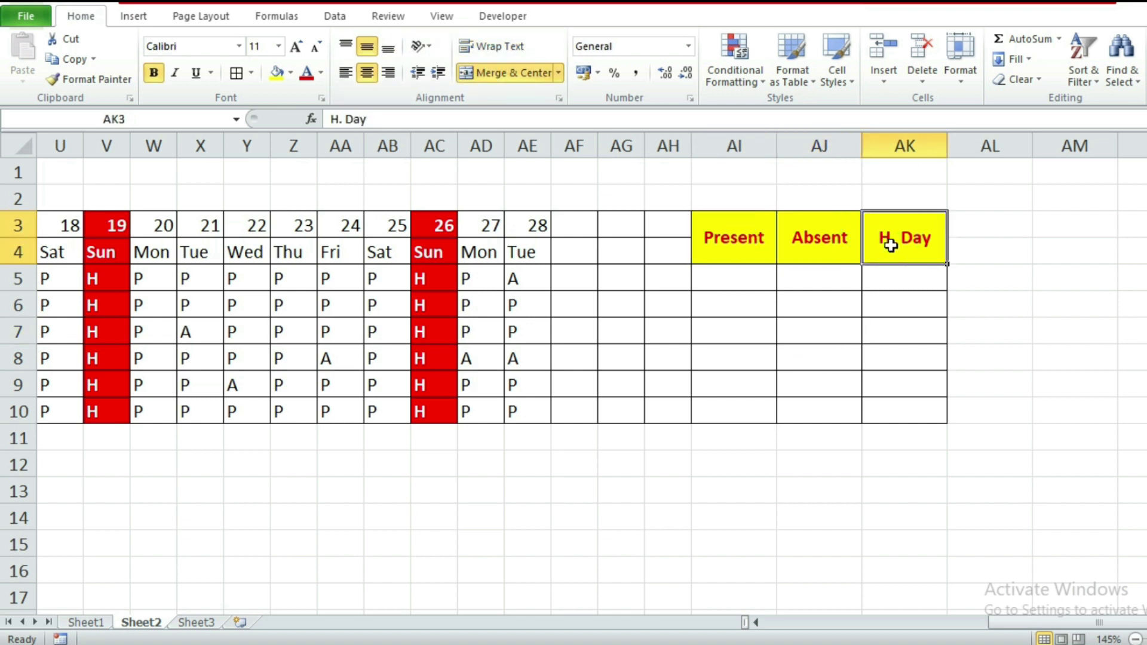
# Enter the formula =COUNTIF(D5:AH5,"p") in AI5 to count the first employee's present days.
pyautogui.click(731, 280)
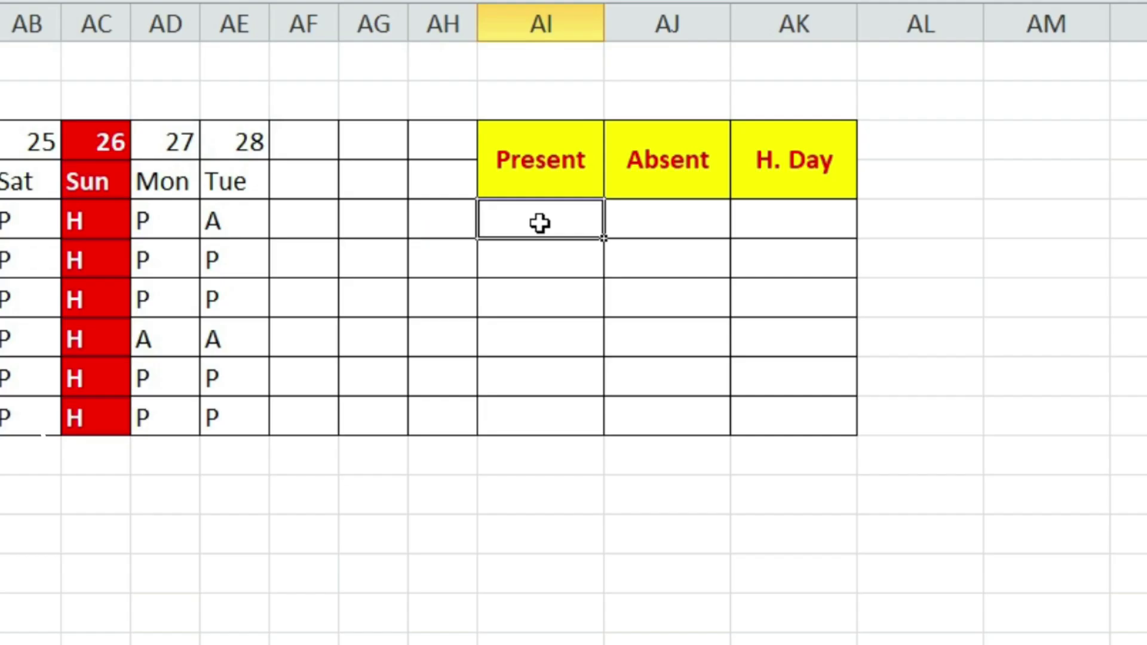
pyautogui.write('=')
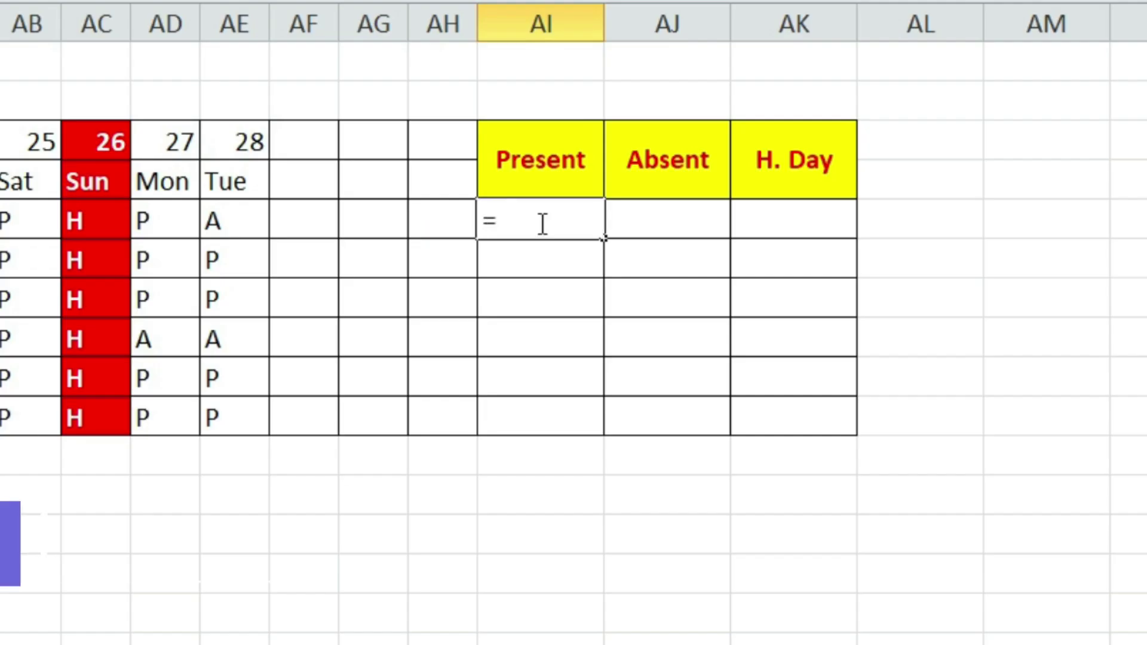
pyautogui.write('countif')
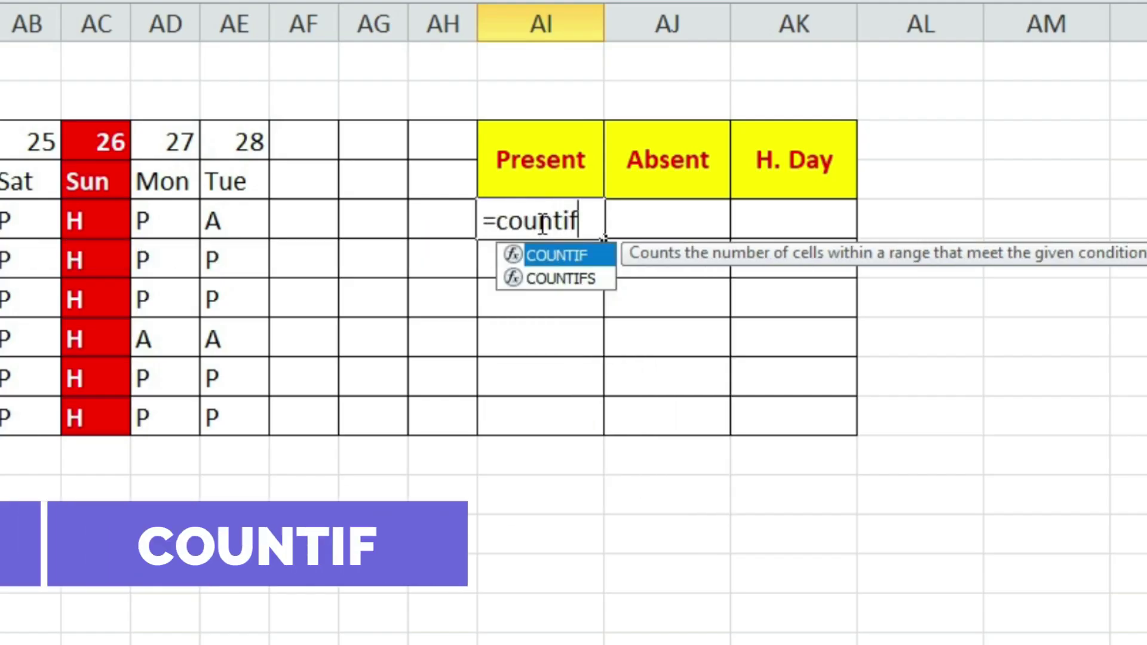
pyautogui.press('Tab')
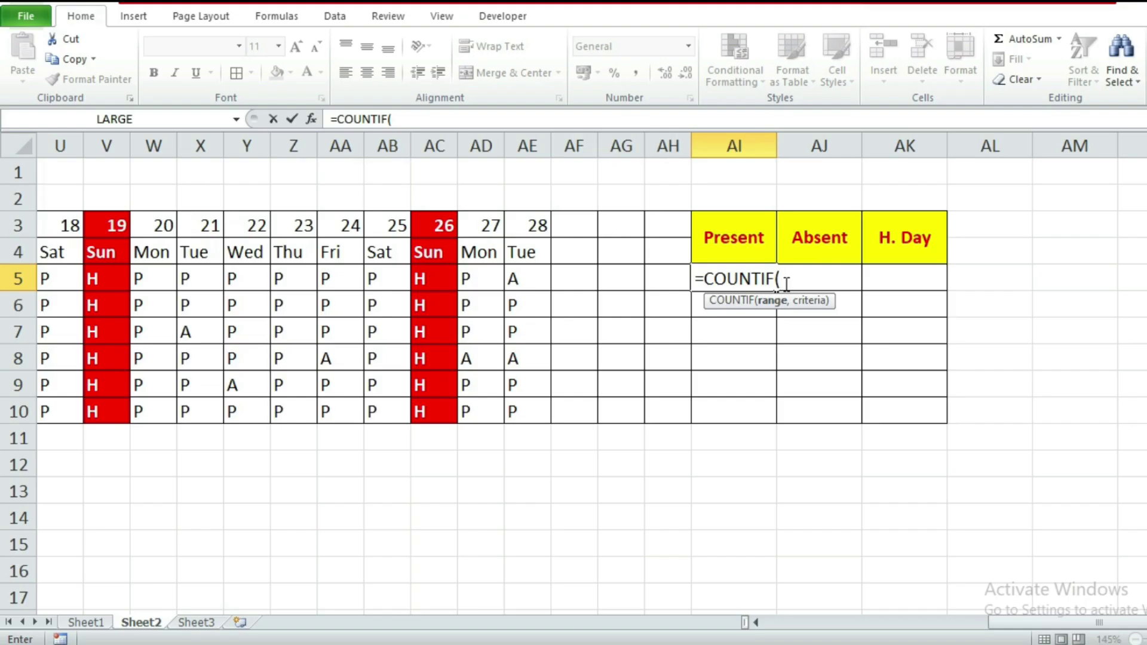
pyautogui.moveTo(618, 226); pyautogui.dragTo(482, 208)
pyautogui.click(789, 282)
pyautogui.moveTo(998, 634); pyautogui.dragTo(770, 625)
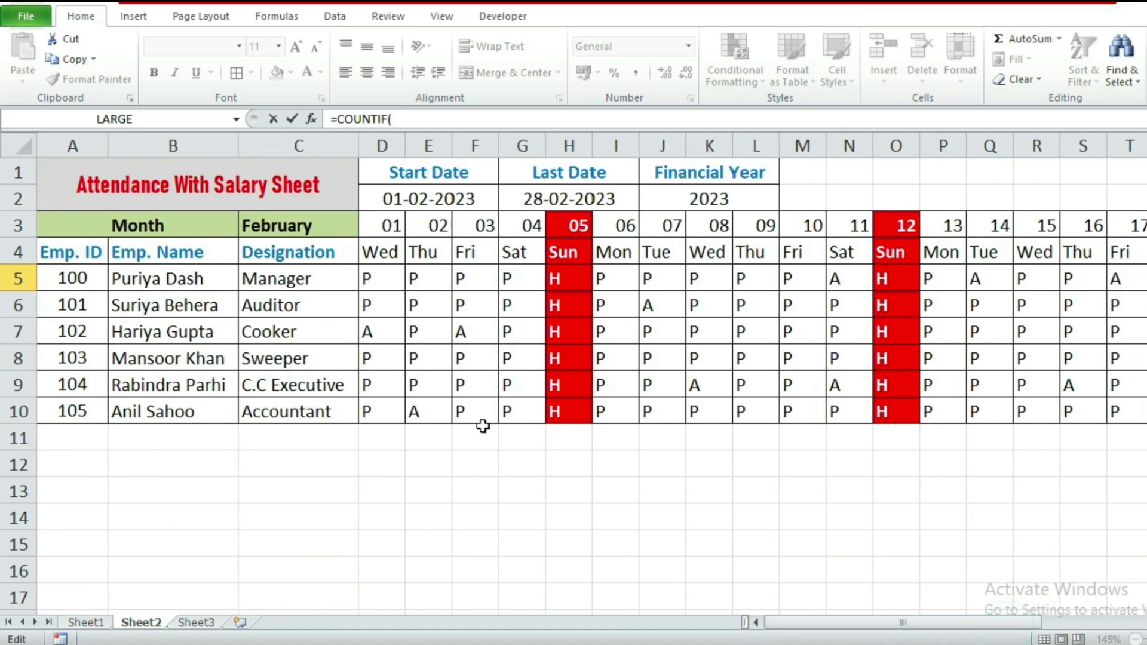
pyautogui.moveTo(370, 281); pyautogui.dragTo(1011, 274)
pyautogui.write(',')
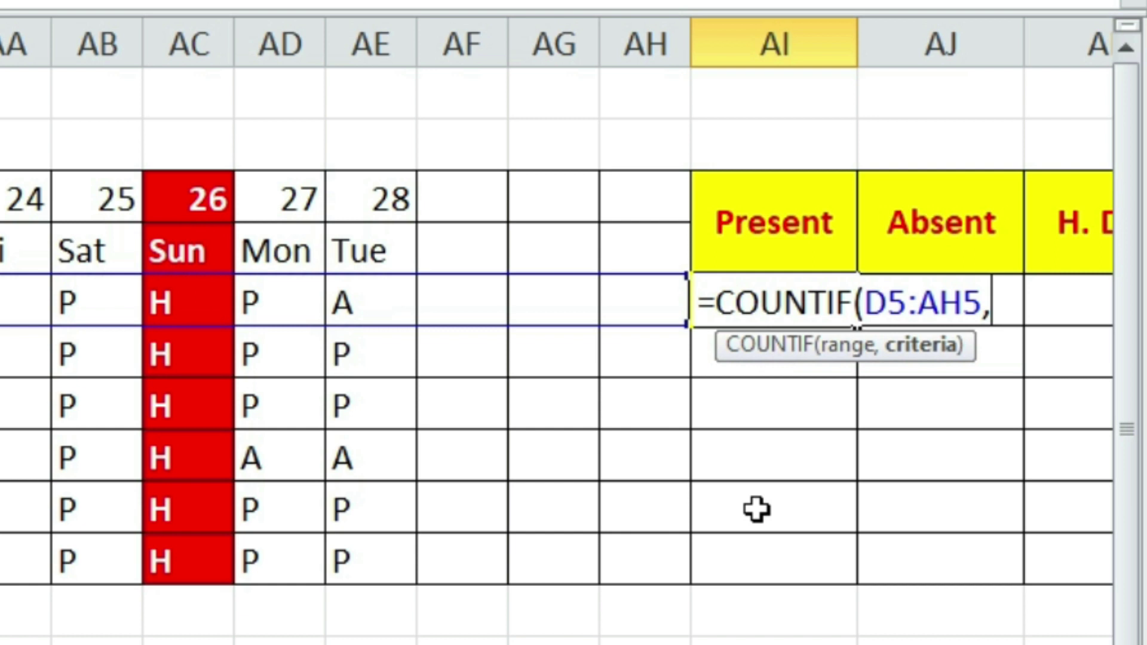
pyautogui.write('"p')
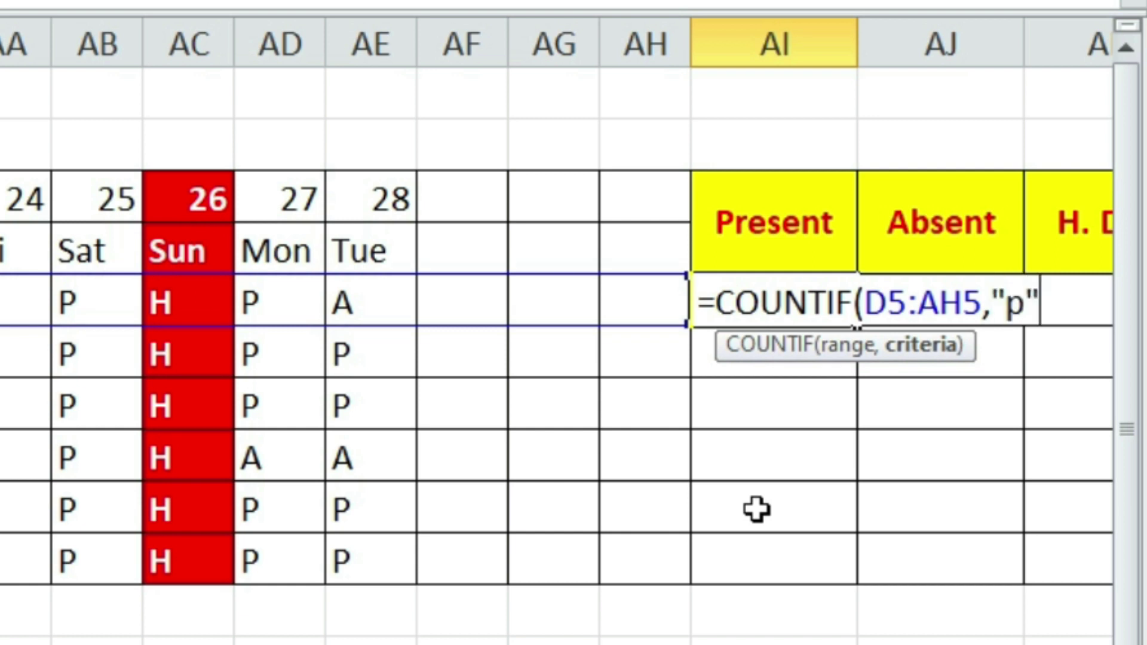
pyautogui.write('")')
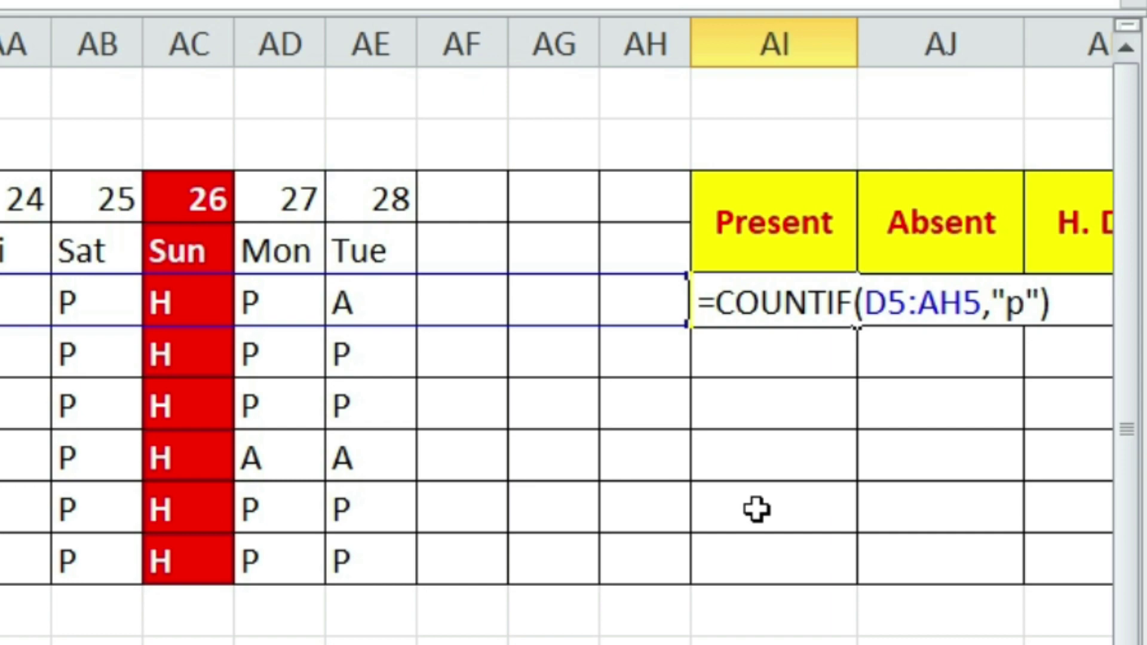
pyautogui.press('Return')
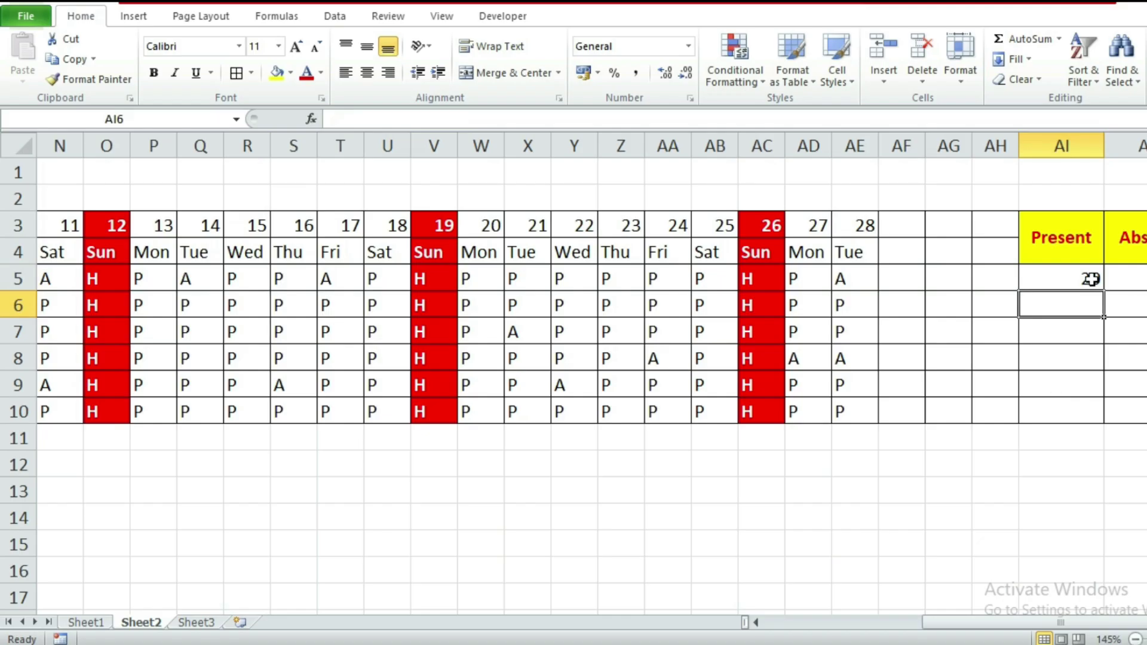
# Fill the Present formula from AI5 down to AI10.
pyautogui.click(1091, 280)
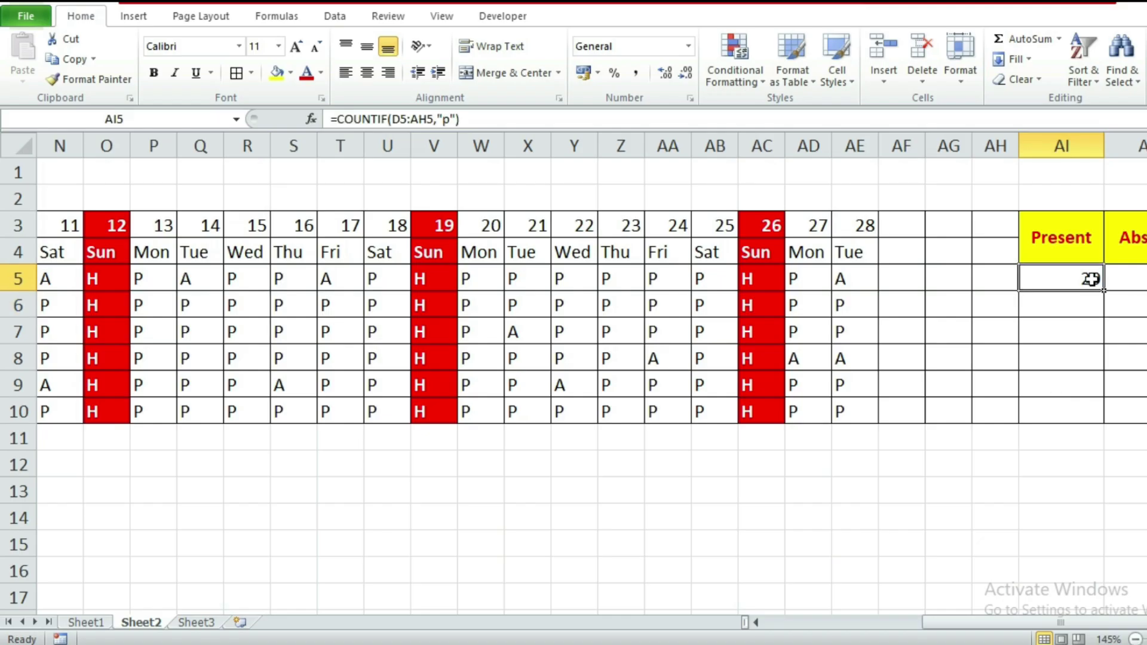
pyautogui.moveTo(1104, 293); pyautogui.dragTo(1108, 420)
pyautogui.moveTo(1070, 476); pyautogui.dragTo(1069, 487)
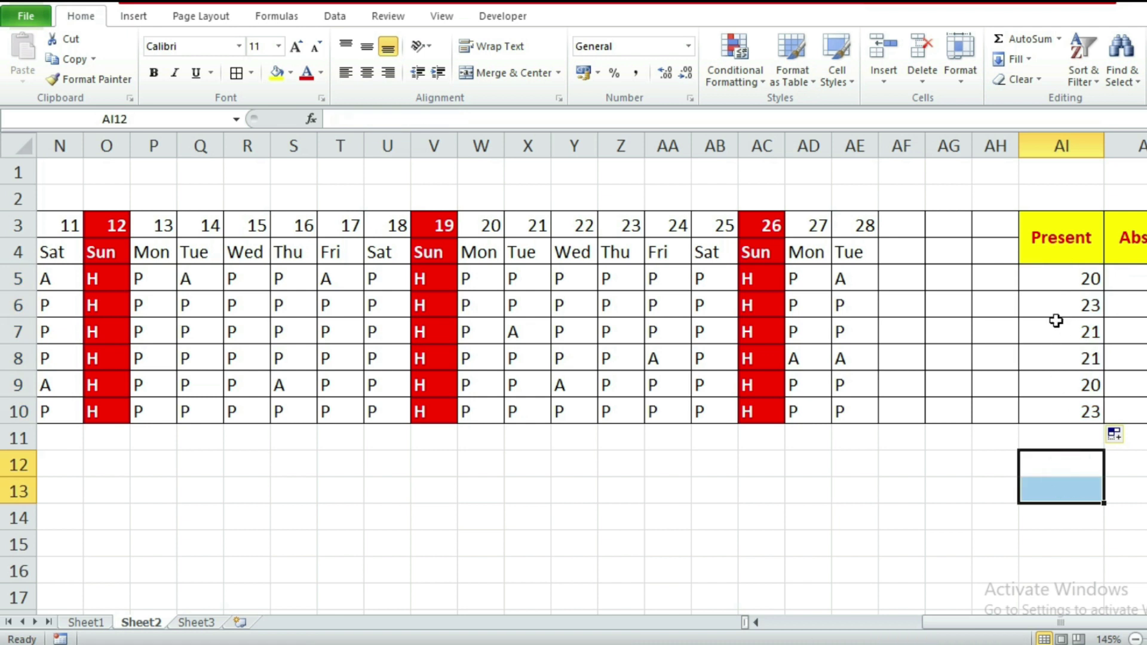
# Review the Present totals for each employee in AI5:AI10.
pyautogui.click(1047, 301)
pyautogui.click(1060, 333)
pyautogui.click(1064, 360)
pyautogui.click(1065, 382)
pyautogui.click(1068, 404)
pyautogui.moveTo(1092, 280); pyautogui.dragTo(1078, 404)
pyautogui.click(1054, 463)
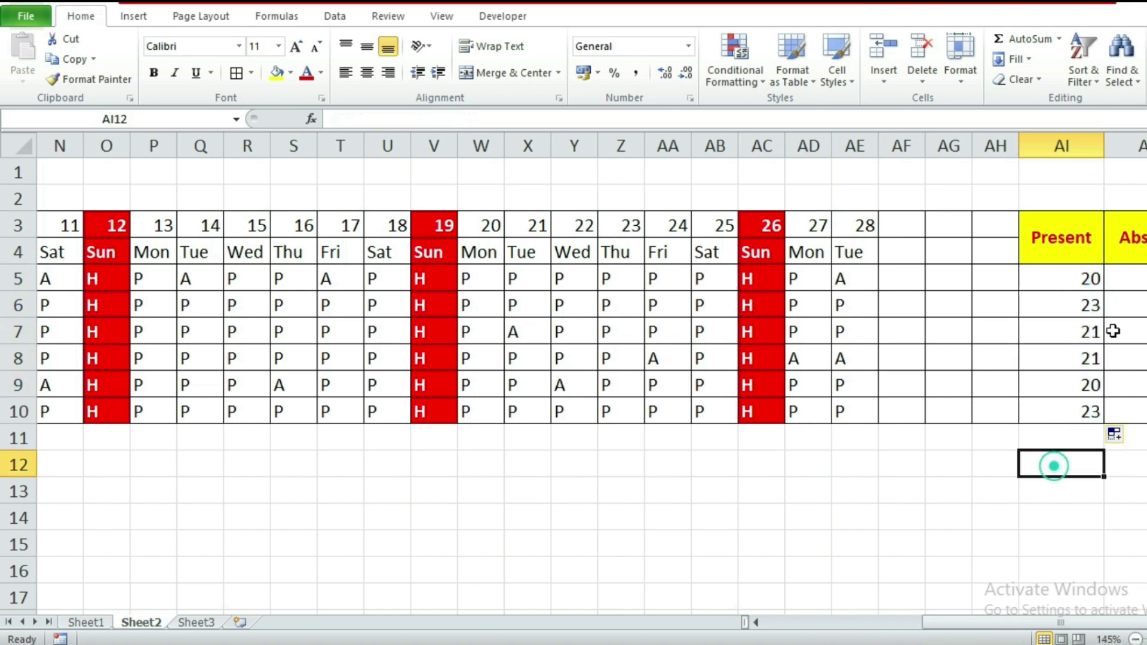
# Copy the COUNTIF expression from the formula in AI5, leaving out the equals sign.
pyautogui.click(1131, 281)
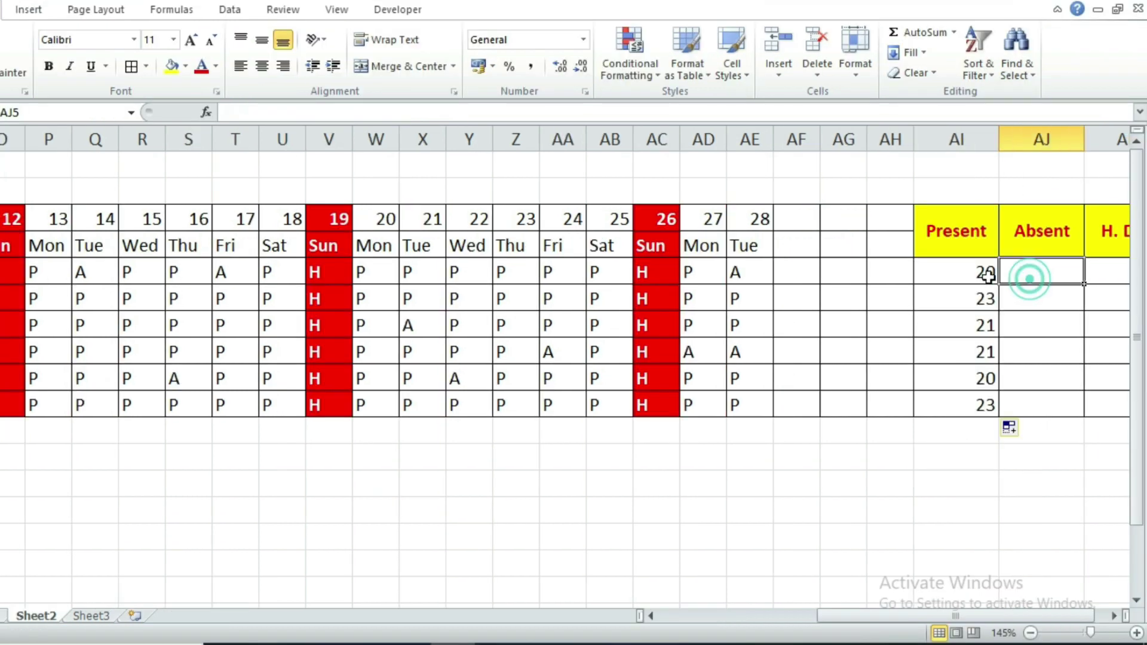
pyautogui.doubleClick(986, 274)
pyautogui.moveTo(1097, 272); pyautogui.dragTo(925, 266)
pyautogui.hotkey('ctrl', 'c')
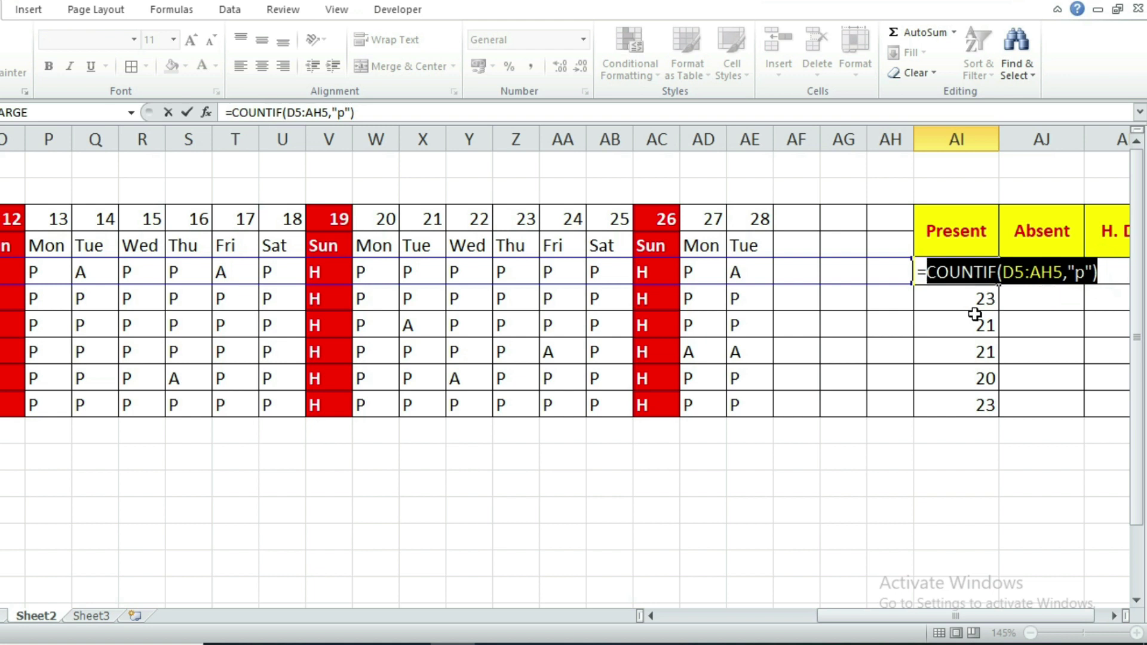
pyautogui.press('Return')
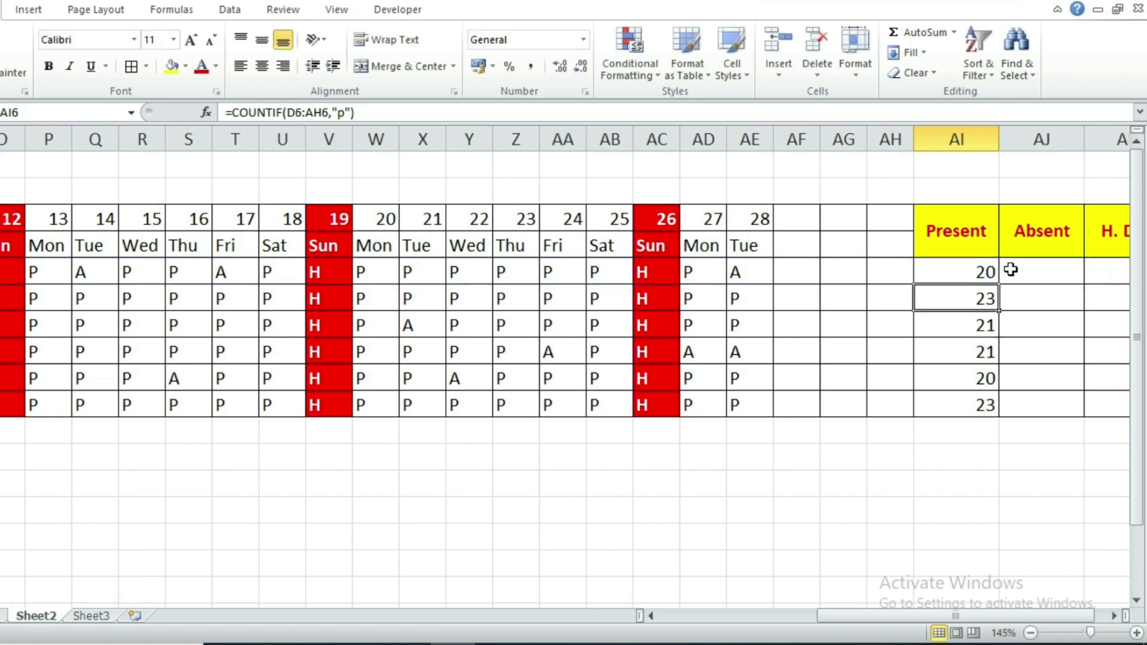
# Enter =COUNTIF(D5:AH5,"a") in AJ5 by reusing the copied expression, and fill it down to AJ10.
pyautogui.click(1015, 265)
pyautogui.write('=')
pyautogui.hotkey('ctrl', 'v')
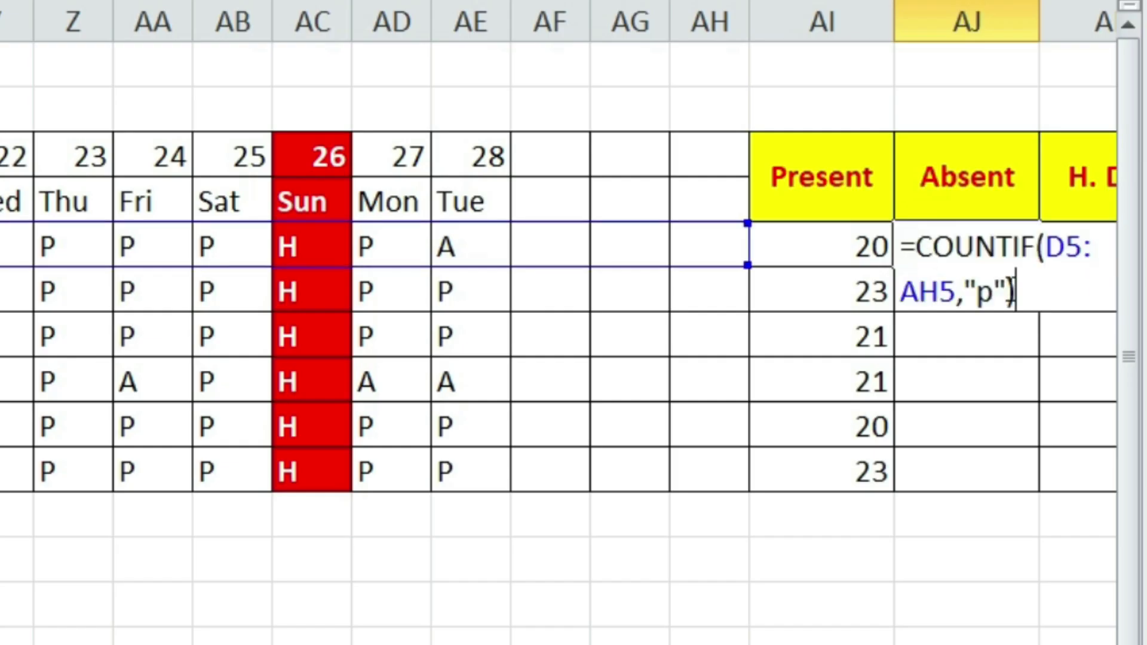
pyautogui.click(993, 276)
pyautogui.press('BackSpace')
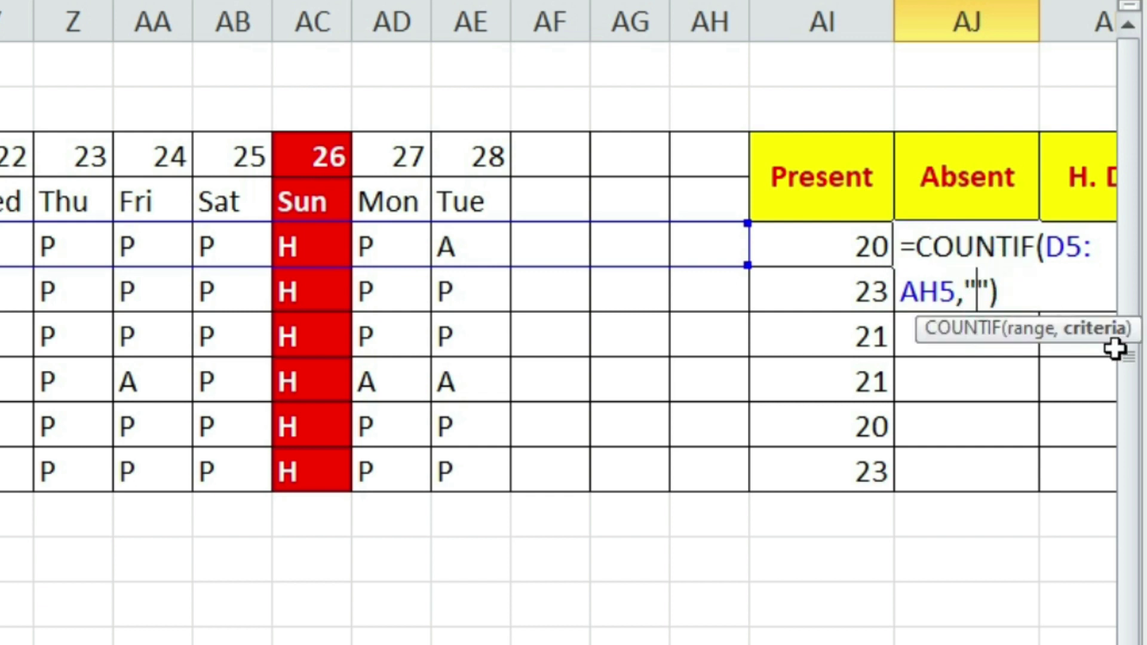
pyautogui.write('a')
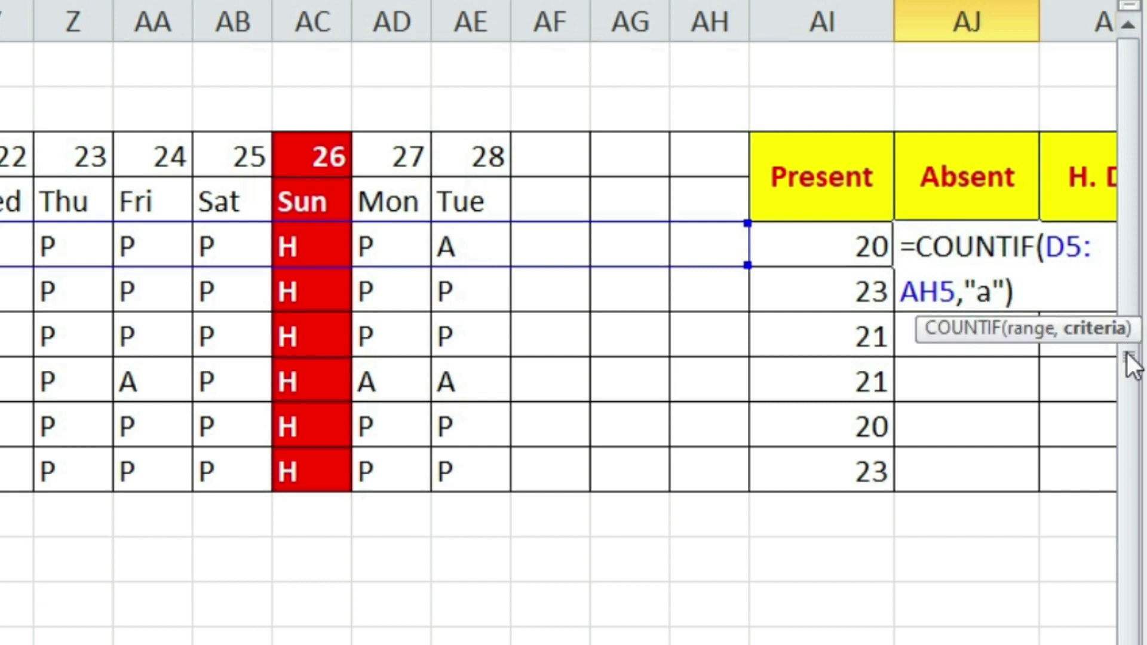
pyautogui.click(1062, 291)
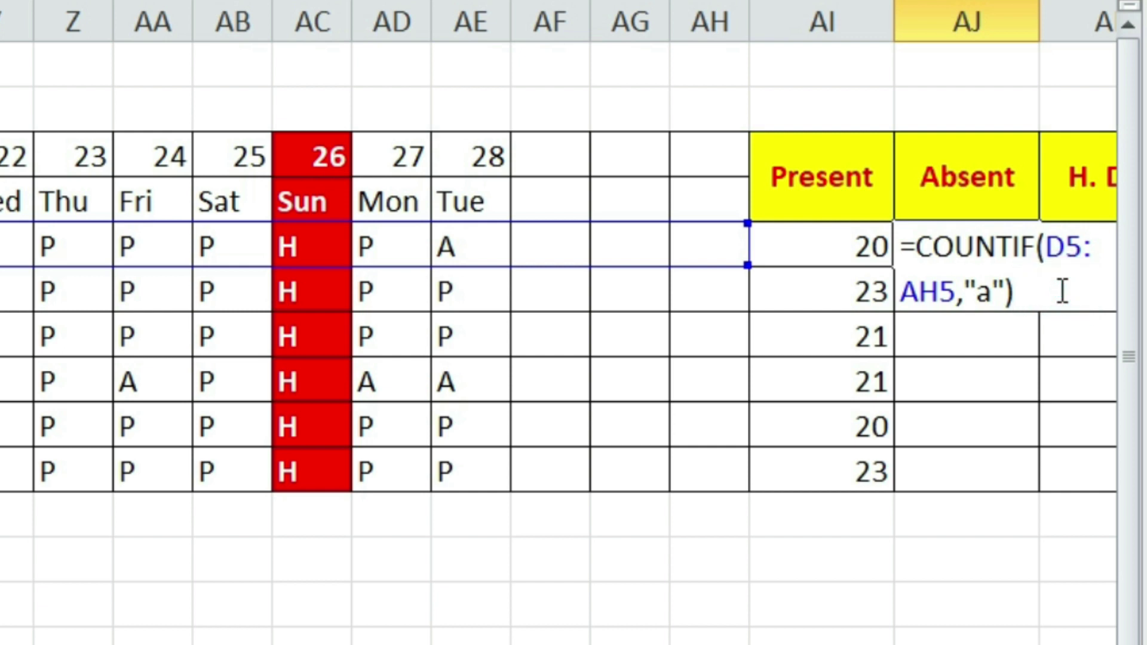
pyautogui.press('Return')
pyautogui.click(1026, 246)
pyautogui.moveTo(1038, 267); pyautogui.dragTo(1040, 490)
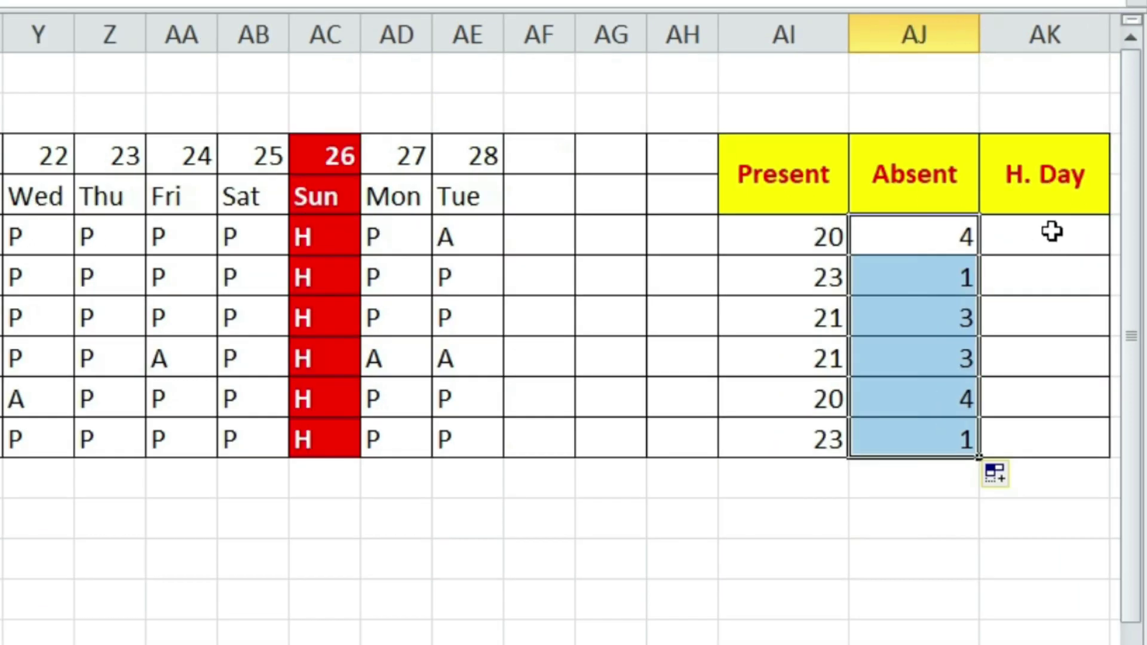
# Enter =COUNTIF(D5:AH5,"h") in AK5 by reusing the copied expression, and fill it down to AK10.
pyautogui.click(1108, 243)
pyautogui.write('=')
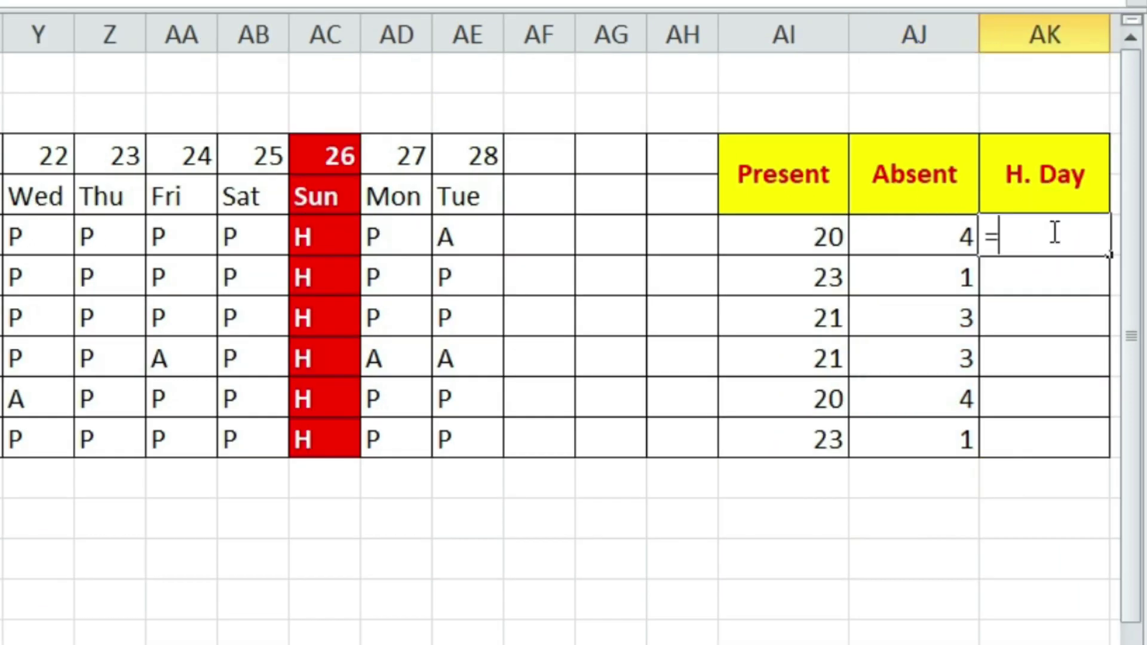
pyautogui.write('COUNTIF(D5:AH5,"p")')
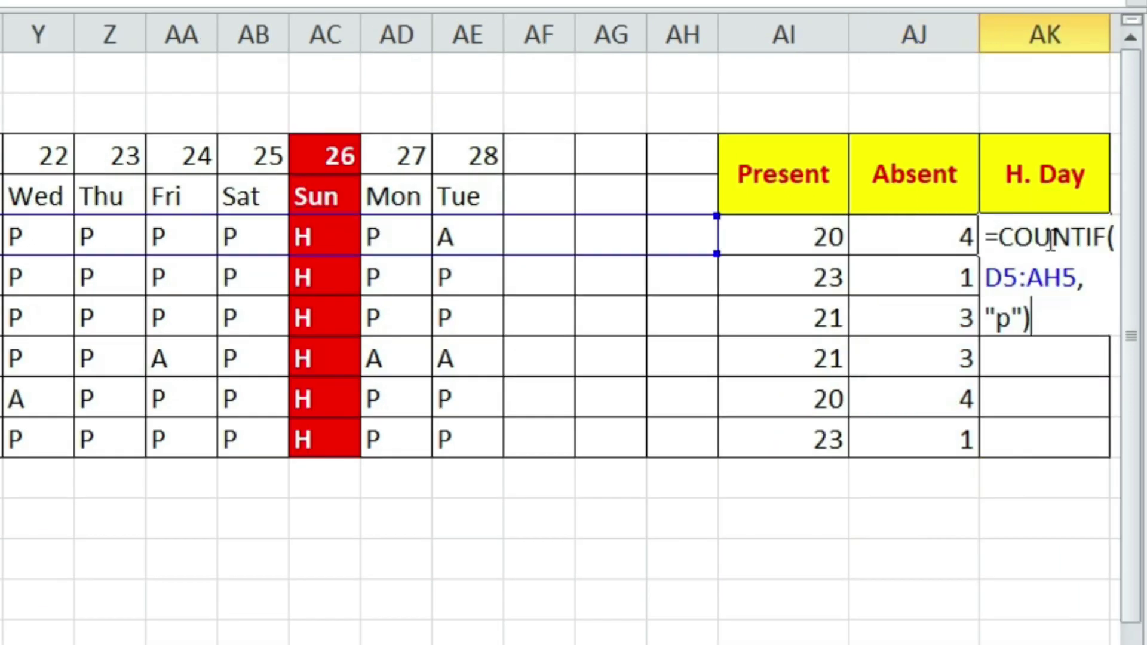
pyautogui.click(1008, 314)
pyautogui.press('BackSpace')
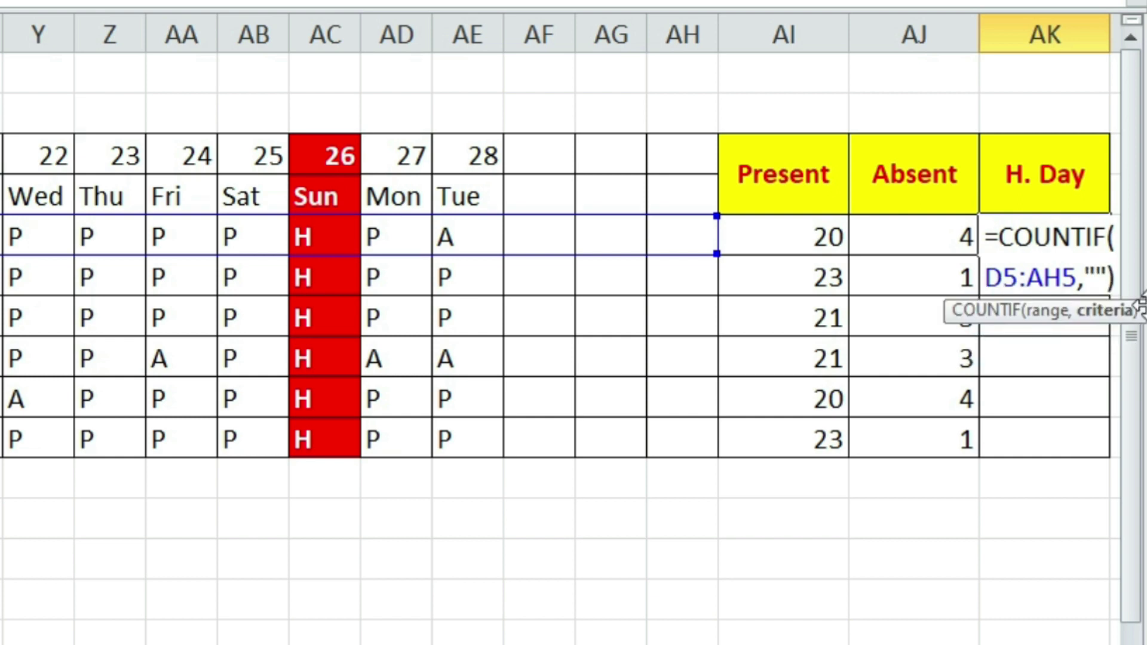
pyautogui.write('h')
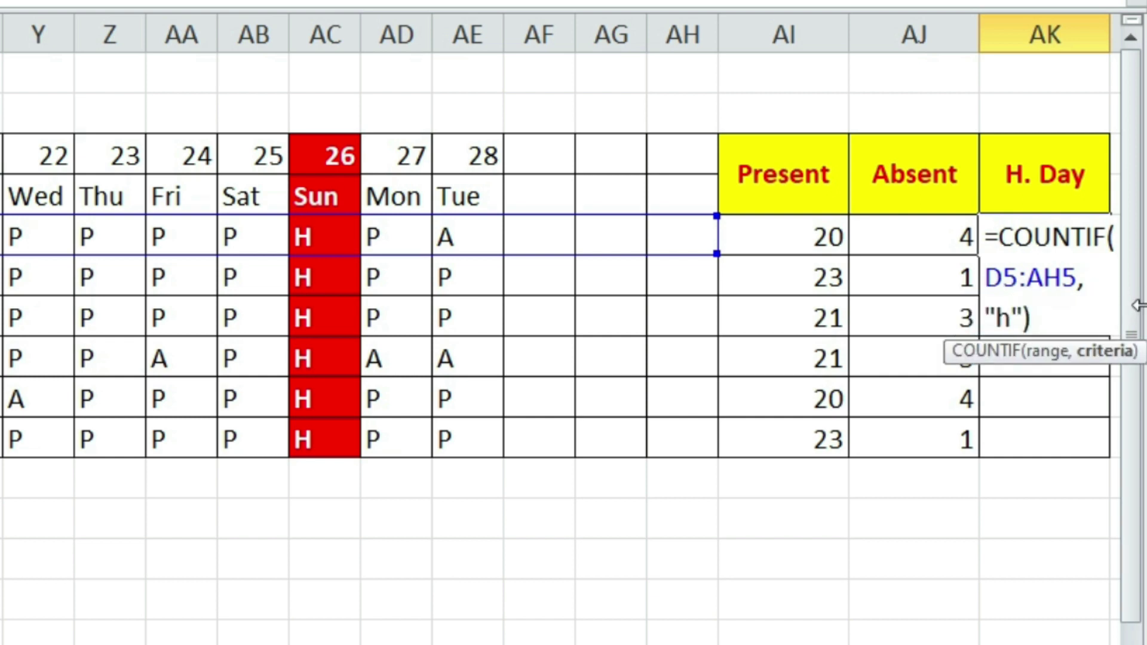
pyautogui.press('Return')
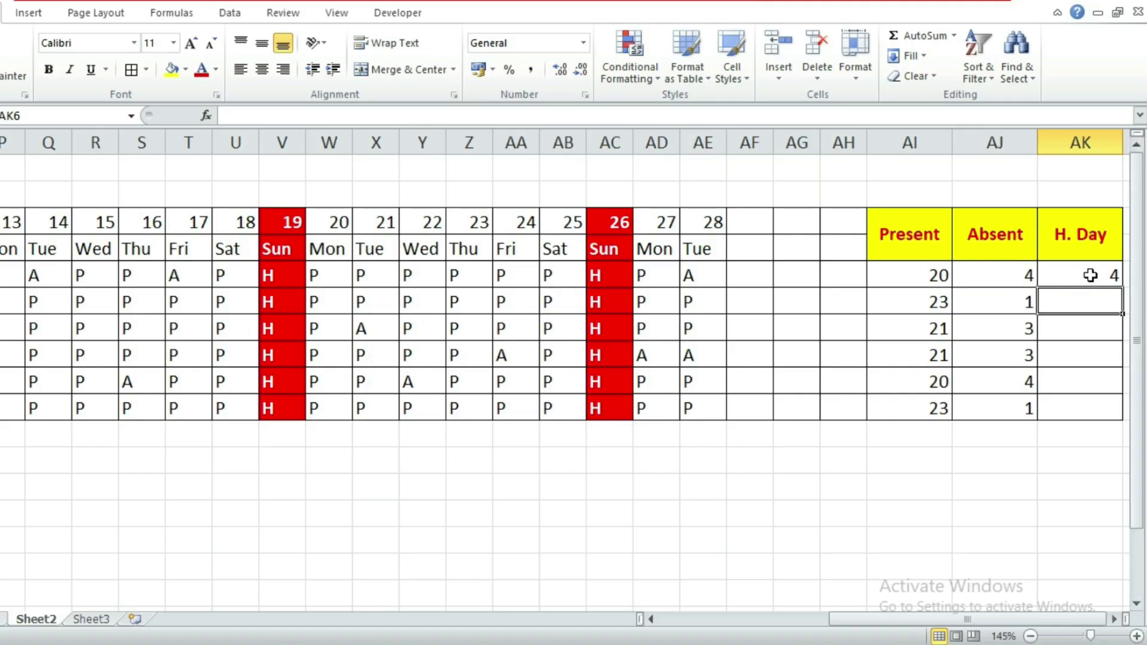
pyautogui.click(1090, 275)
pyautogui.moveTo(1122, 287); pyautogui.dragTo(1117, 408)
pyautogui.click(1088, 479)
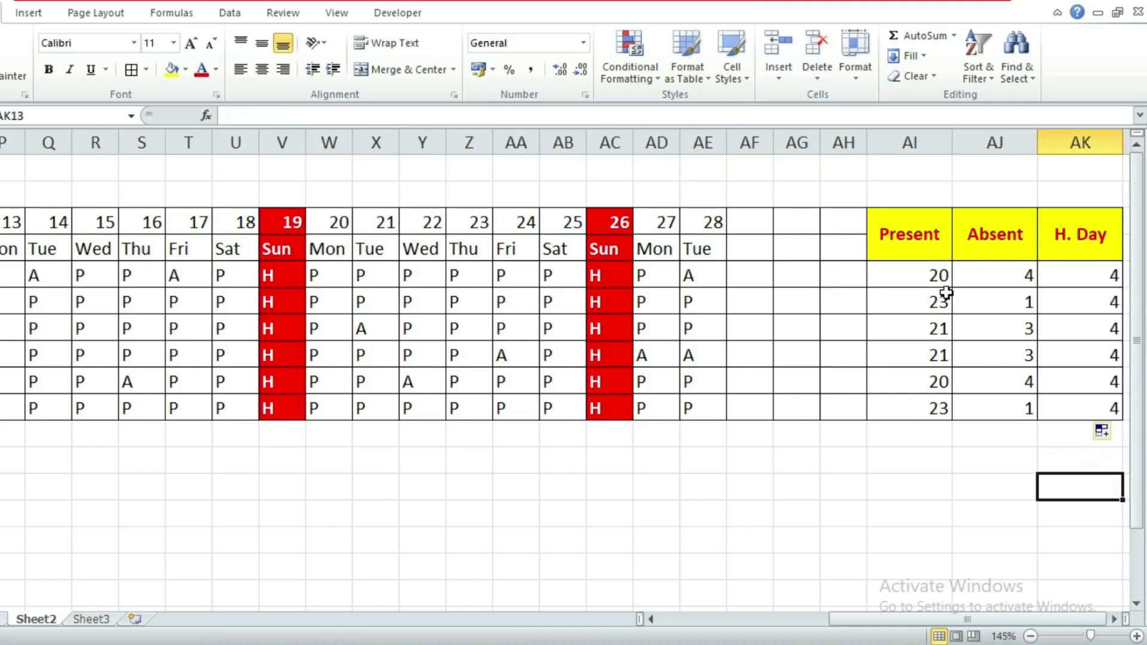
# Check the sum of the first employee's totals in AI5:AK5 and look over the H. Day and Absent columns.
pyautogui.click(937, 275)
pyautogui.click(1016, 274)
pyautogui.click(1085, 282)
pyautogui.moveTo(1085, 282); pyautogui.dragTo(952, 275)
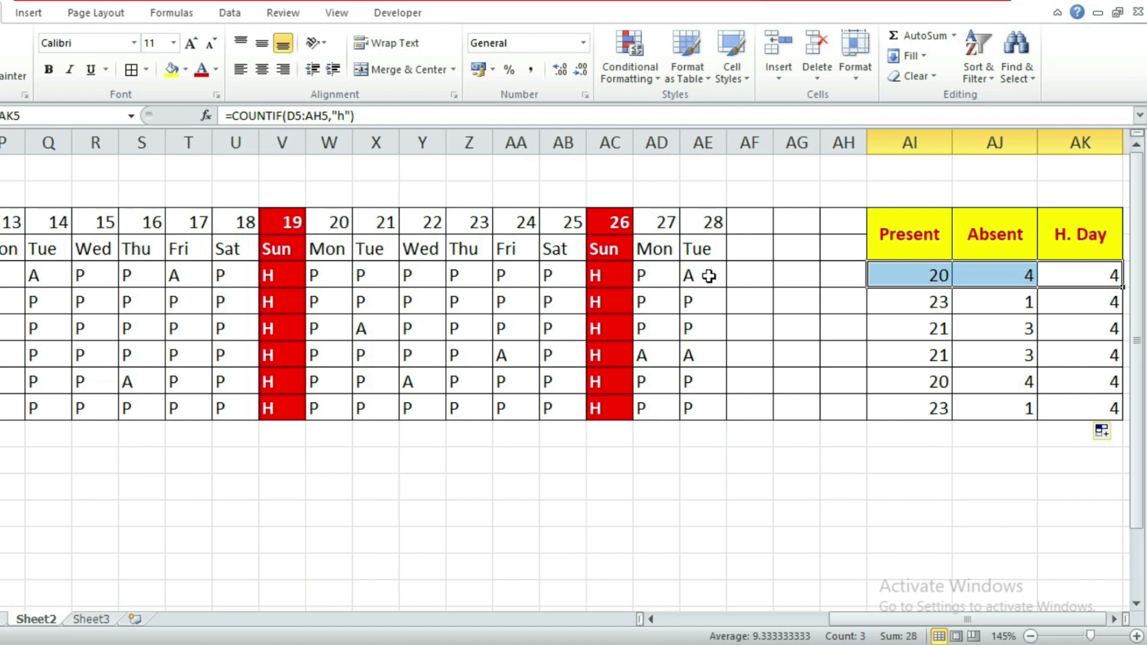
pyautogui.moveTo(1086, 275); pyautogui.dragTo(1091, 410)
pyautogui.moveTo(1011, 409); pyautogui.dragTo(986, 405)
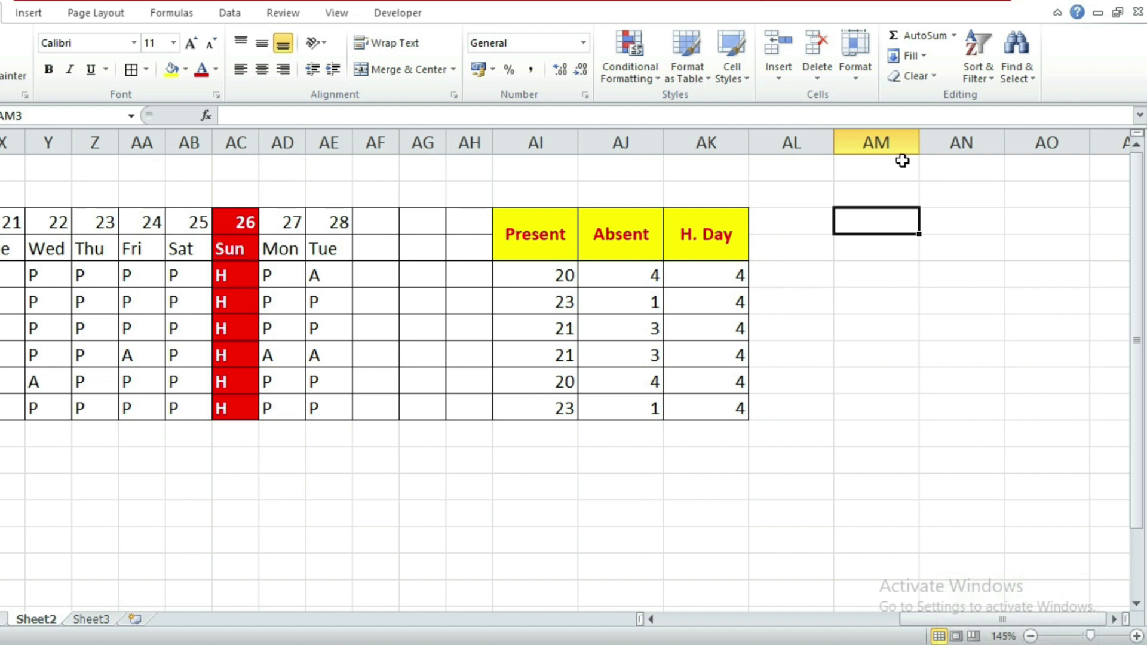
# Merge and centre rows 3 and 4 separately in each of columns AL to AO, and apply all borders to these cells.
pyautogui.moveTo(773, 215); pyautogui.dragTo(1039, 252)
pyautogui.click(871, 281)
pyautogui.click(825, 221)
pyautogui.moveTo(818, 228); pyautogui.dragTo(1036, 248)
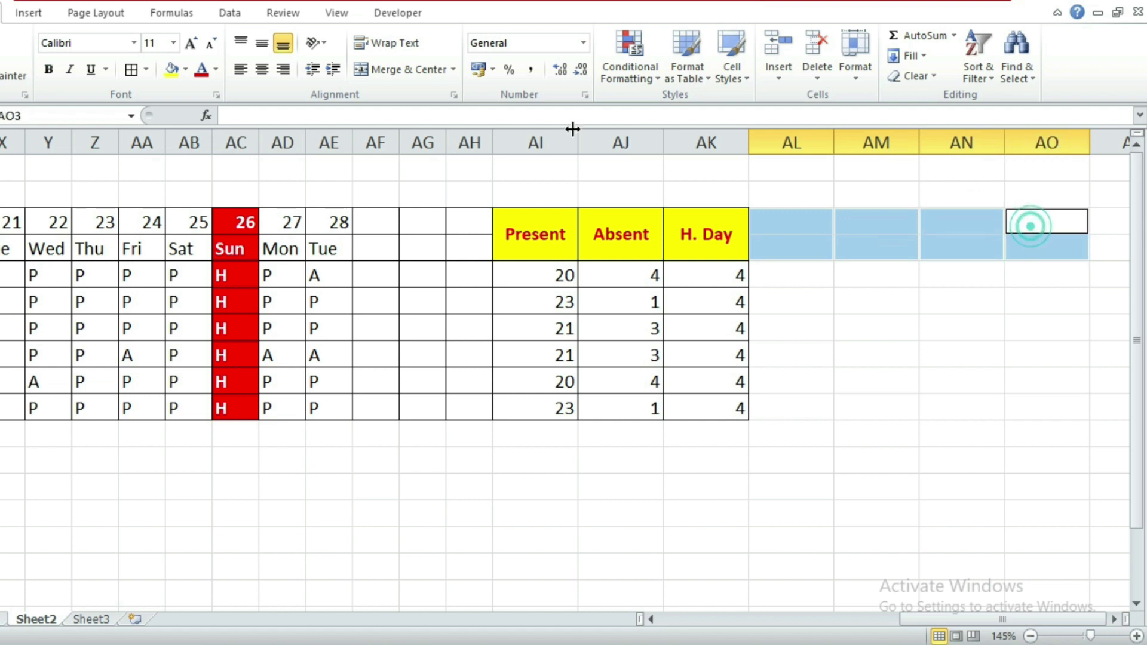
pyautogui.click(390, 75)
pyautogui.moveTo(791, 235); pyautogui.dragTo(1030, 237)
pyautogui.click(130, 70)
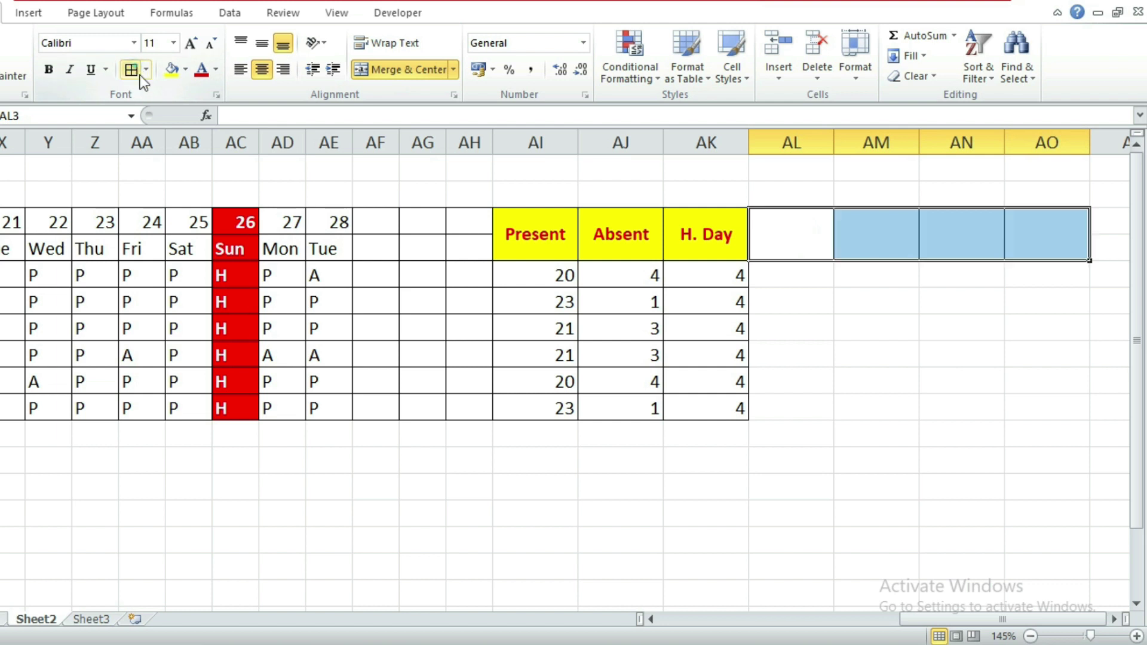
pyautogui.click(880, 339)
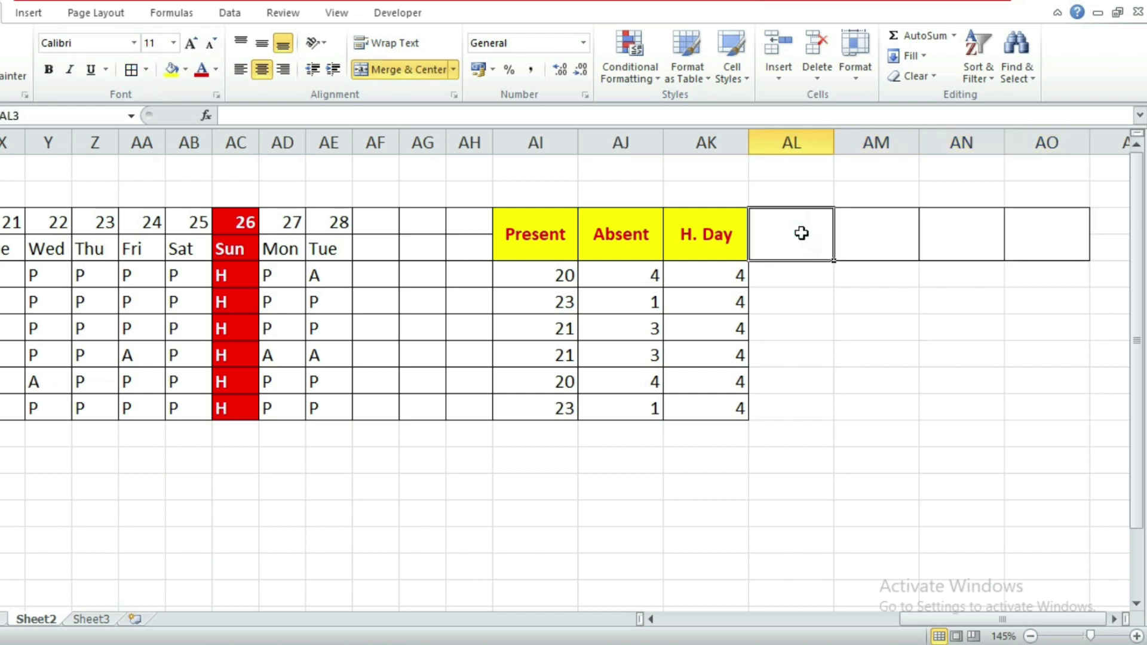
# Enter the heading Gross Salary in AL3 with middle vertical alignment, and autofit column AL to the text.
pyautogui.write('Gross Salary')
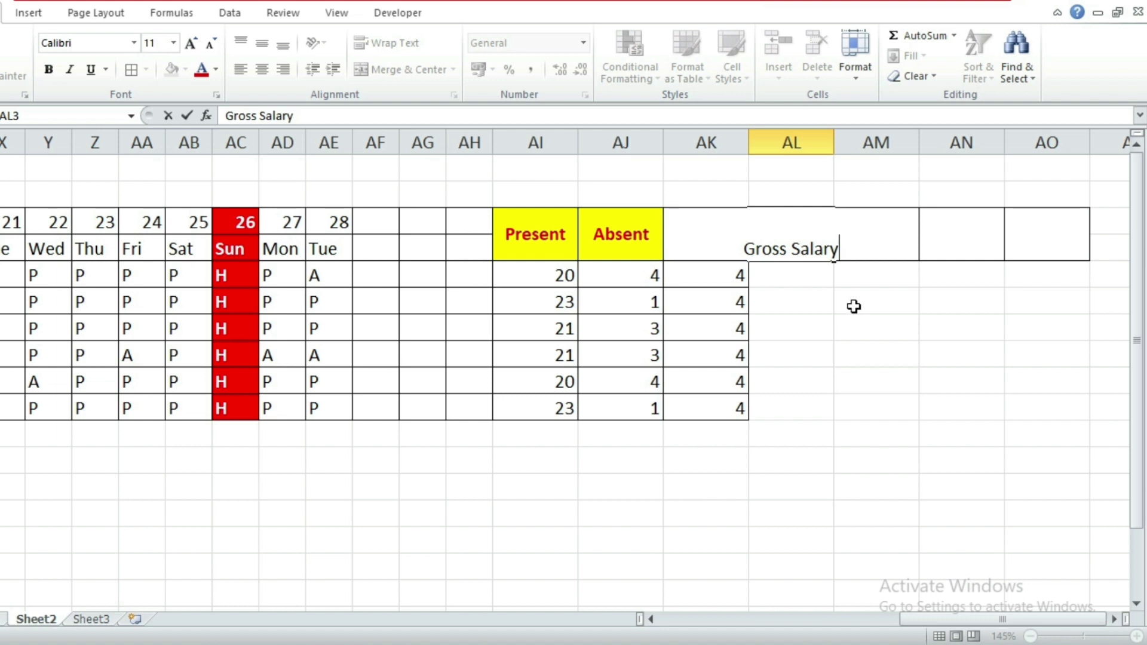
pyautogui.click(879, 323)
pyautogui.doubleClick(833, 145)
pyautogui.click(840, 353)
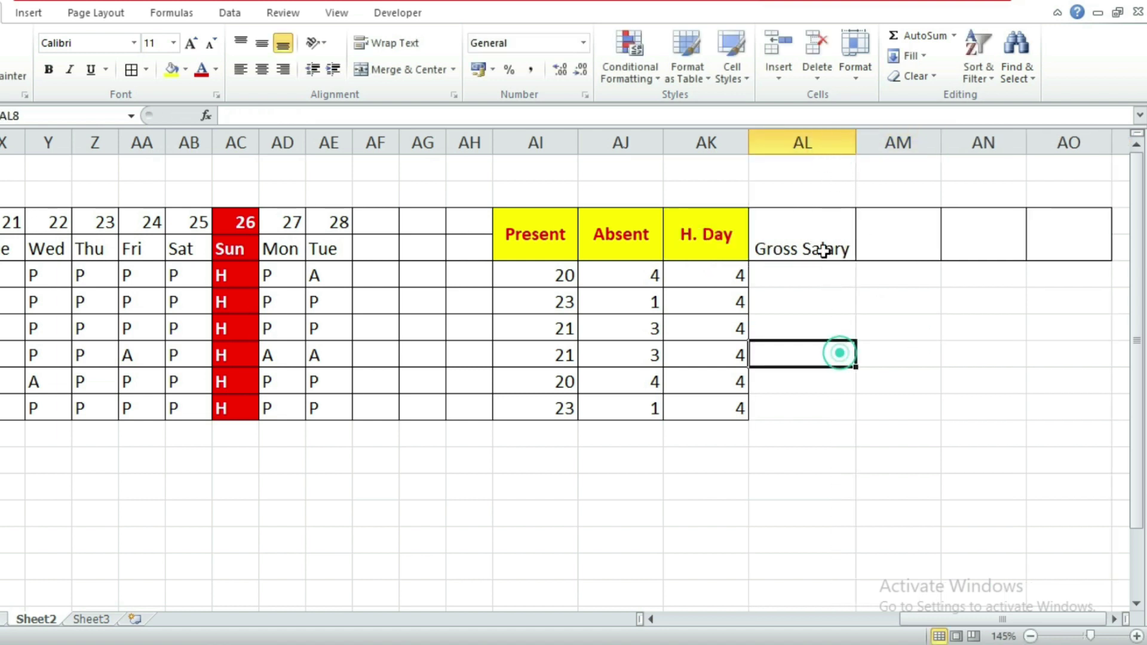
pyautogui.click(823, 251)
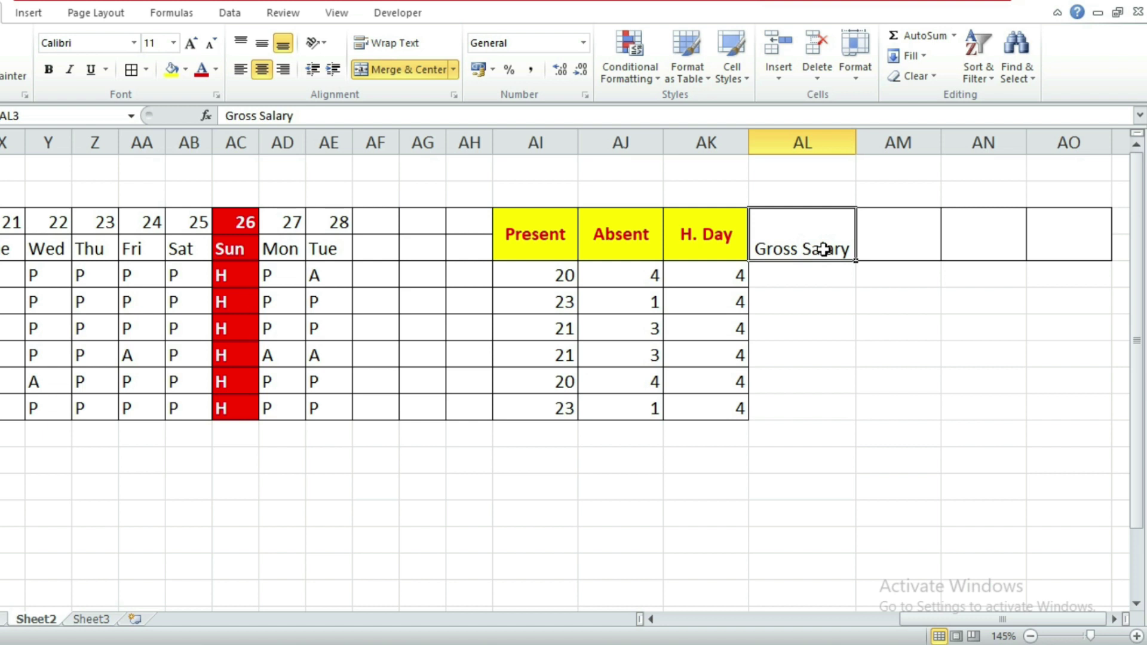
pyautogui.click(261, 42)
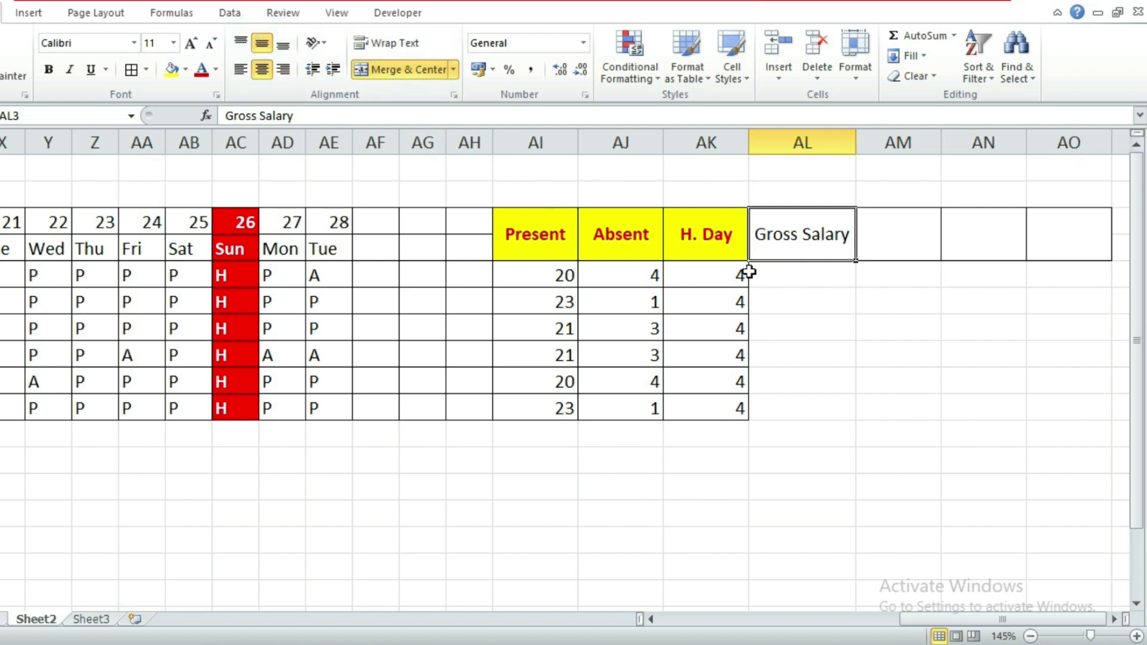
# Make the Gross Salary heading bold, and enter the headings Tax, PF and Net Salary in AM3, AN3 and AO3 with column AO autofitted.
pyautogui.click(49, 69)
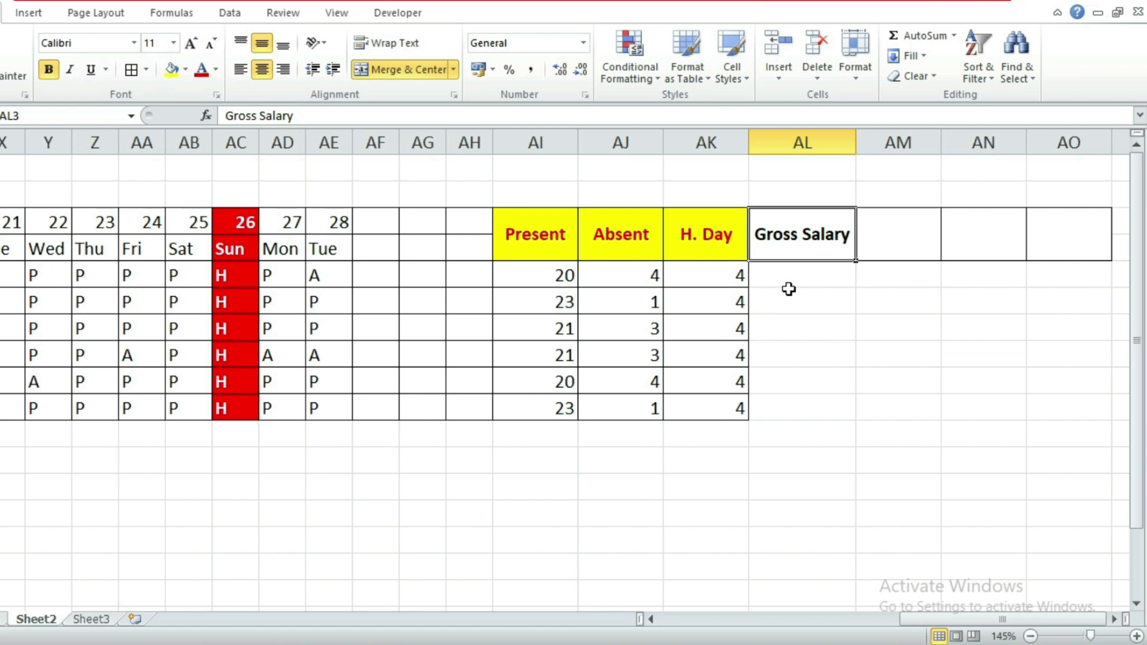
pyautogui.click(893, 239)
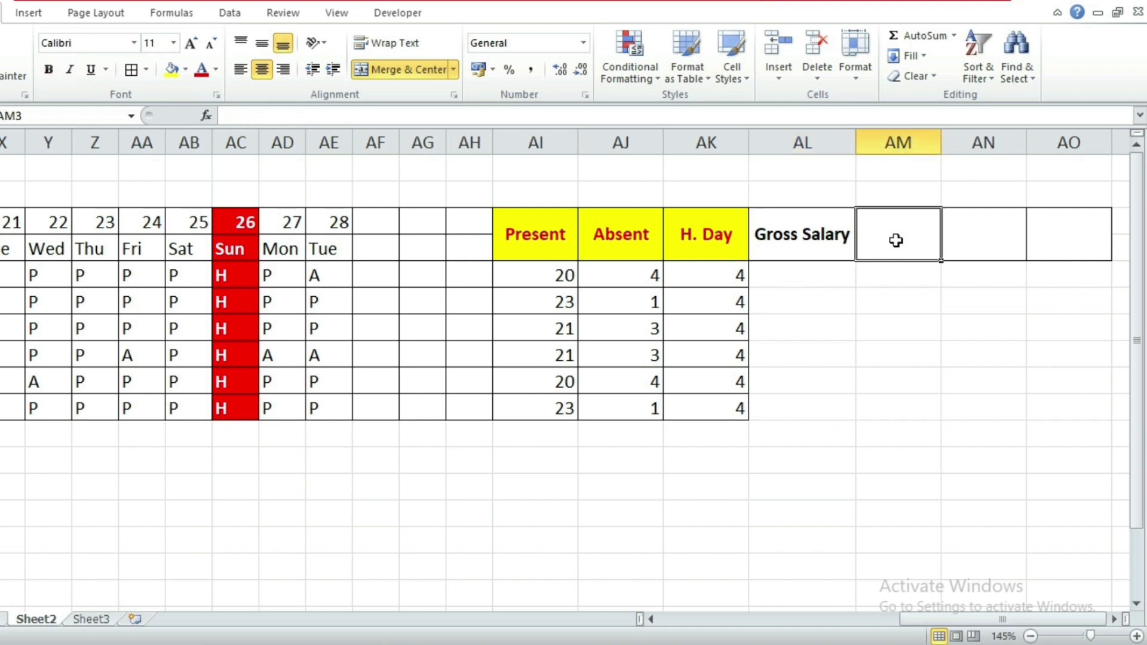
pyautogui.write('Tax')
pyautogui.press('Tab')
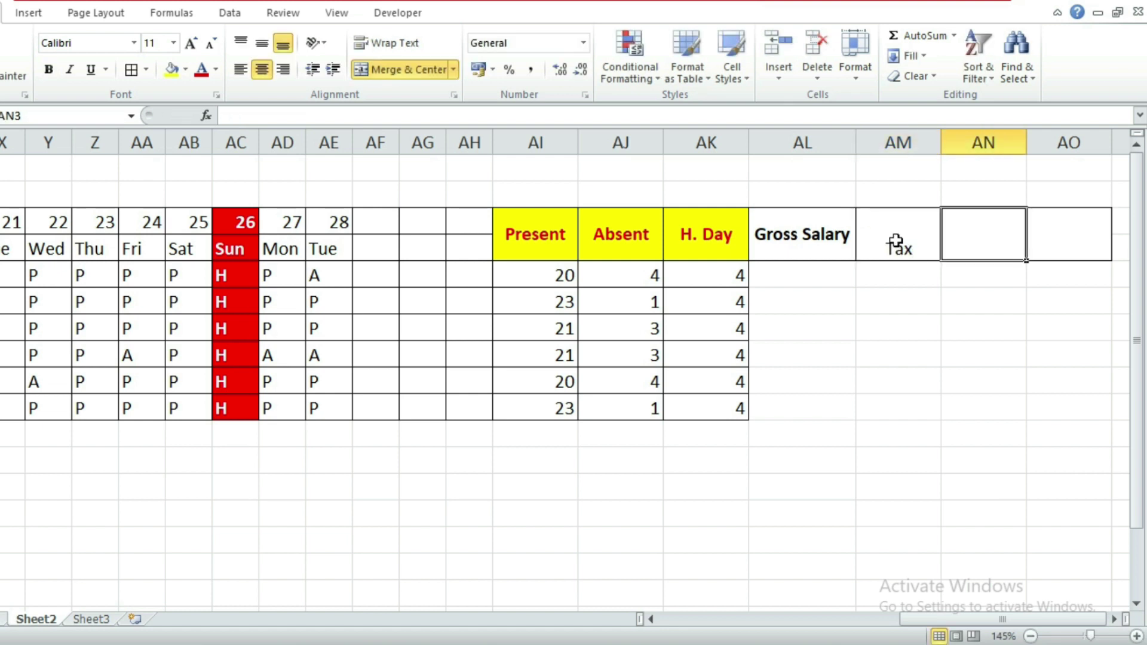
pyautogui.write('PF')
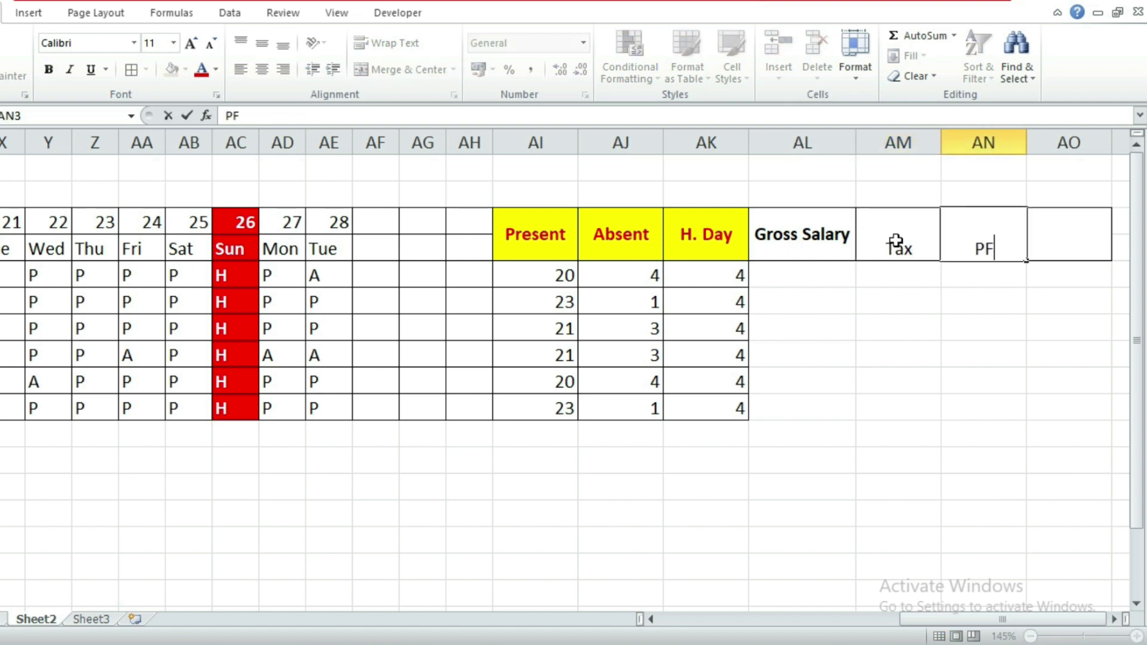
pyautogui.press('Tab')
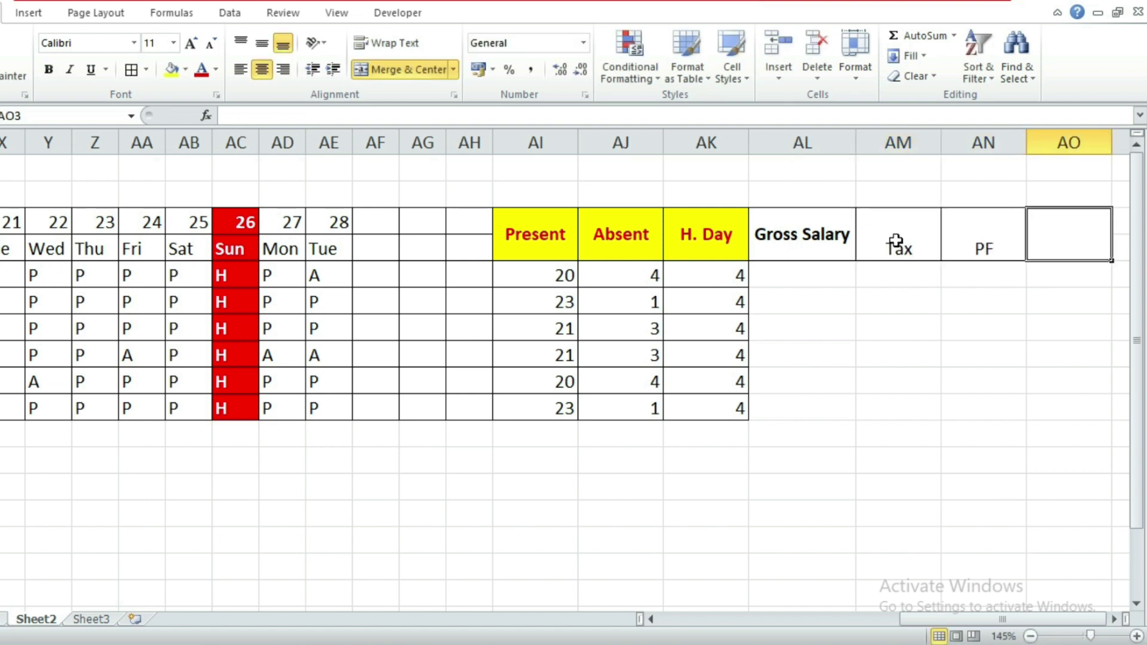
pyautogui.write('Net Salary')
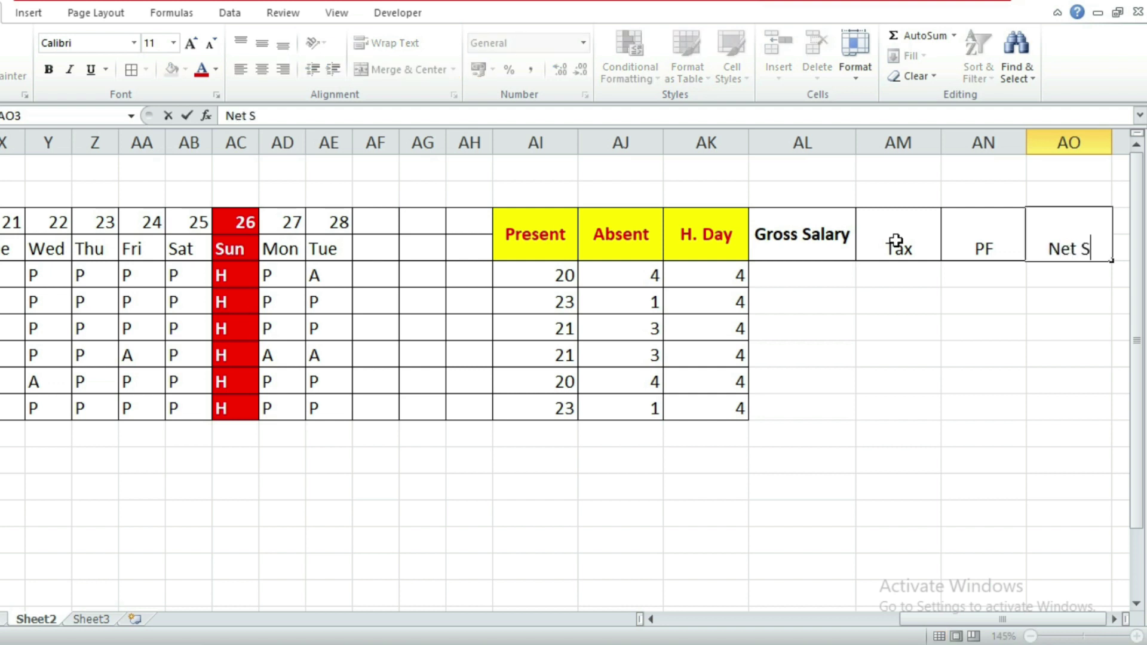
pyautogui.click(991, 358)
pyautogui.doubleClick(1111, 142)
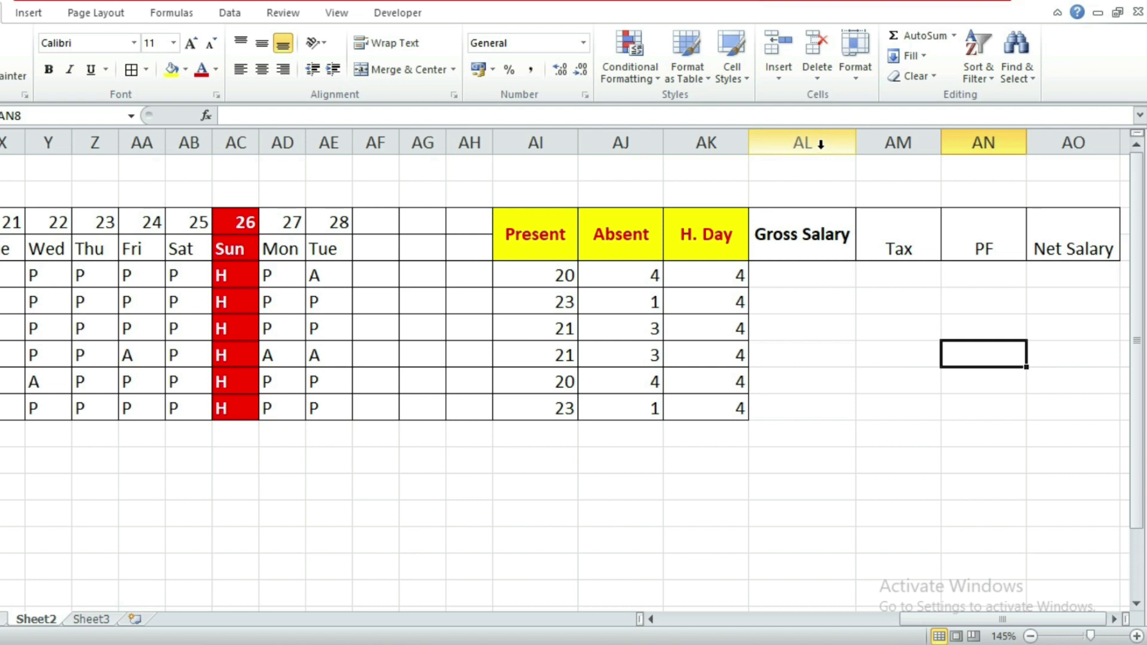
# Insert a new column before Gross Salary, and merge and centre AL3:AL4 in it.
pyautogui.rightClick(794, 143)
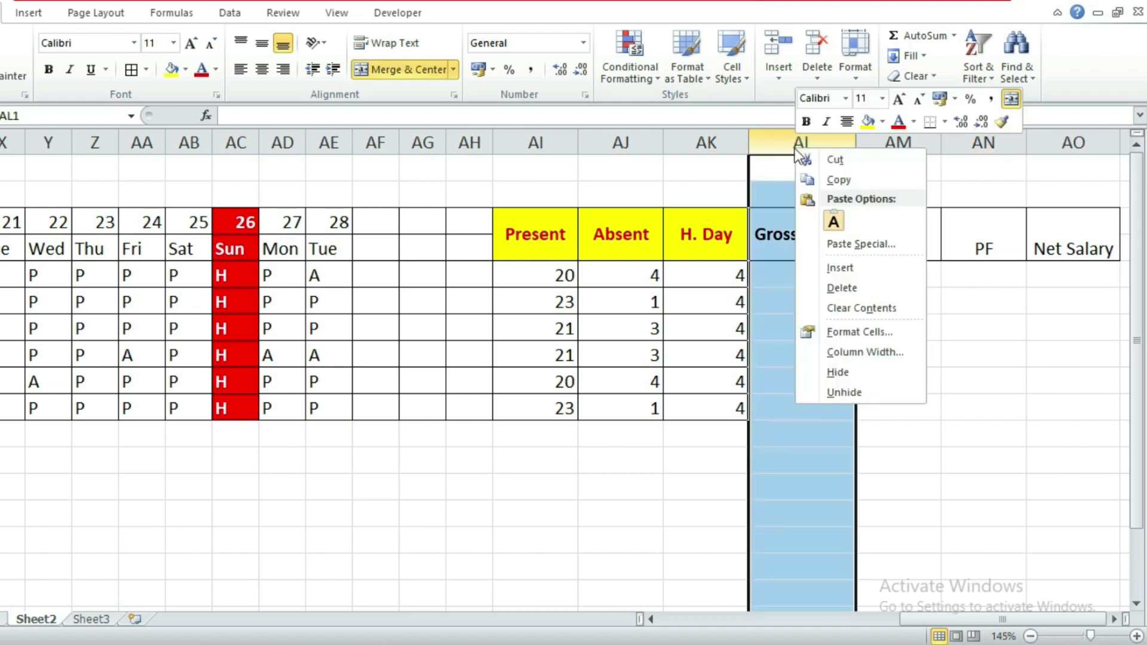
pyautogui.click(827, 268)
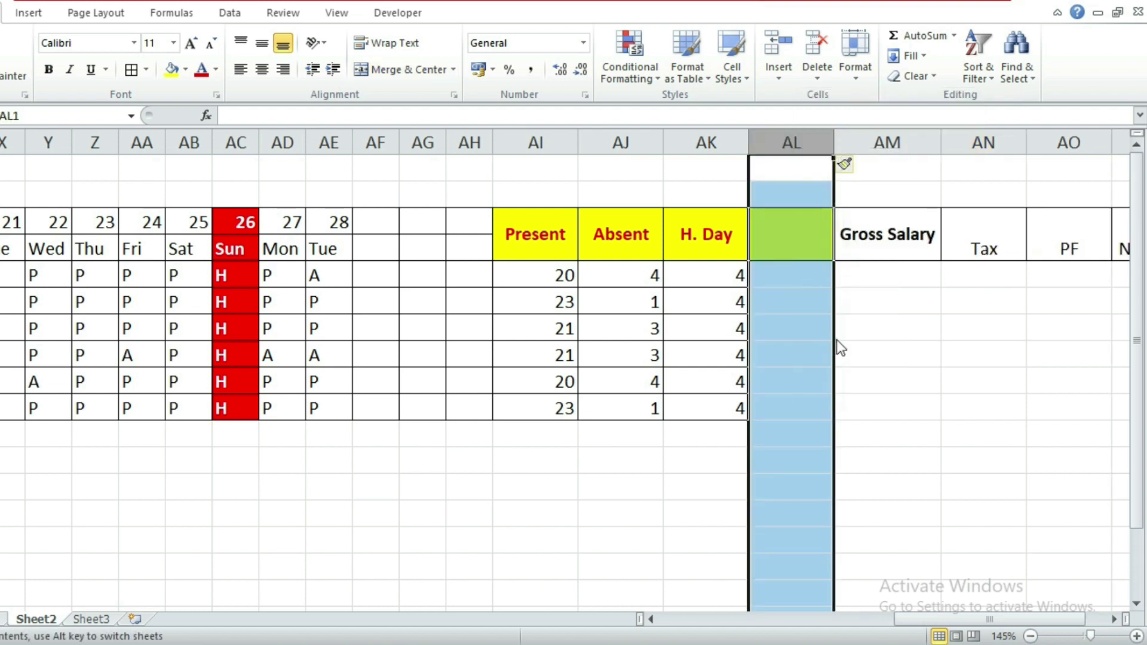
pyautogui.click(808, 311)
pyautogui.moveTo(814, 224); pyautogui.dragTo(809, 249)
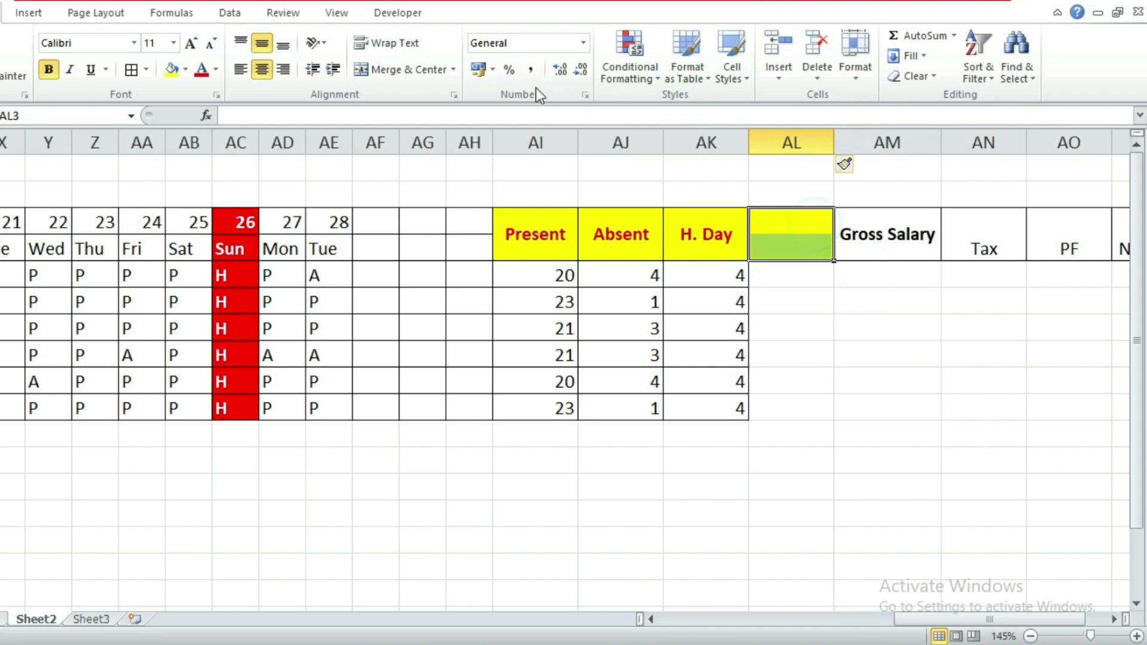
pyautogui.click(411, 72)
# Enter the heading Total Days in AL3 and widen column AL slightly to fit it.
pyautogui.click(813, 300)
pyautogui.click(814, 236)
pyautogui.click(797, 298)
pyautogui.click(804, 250)
pyautogui.write('Total ')
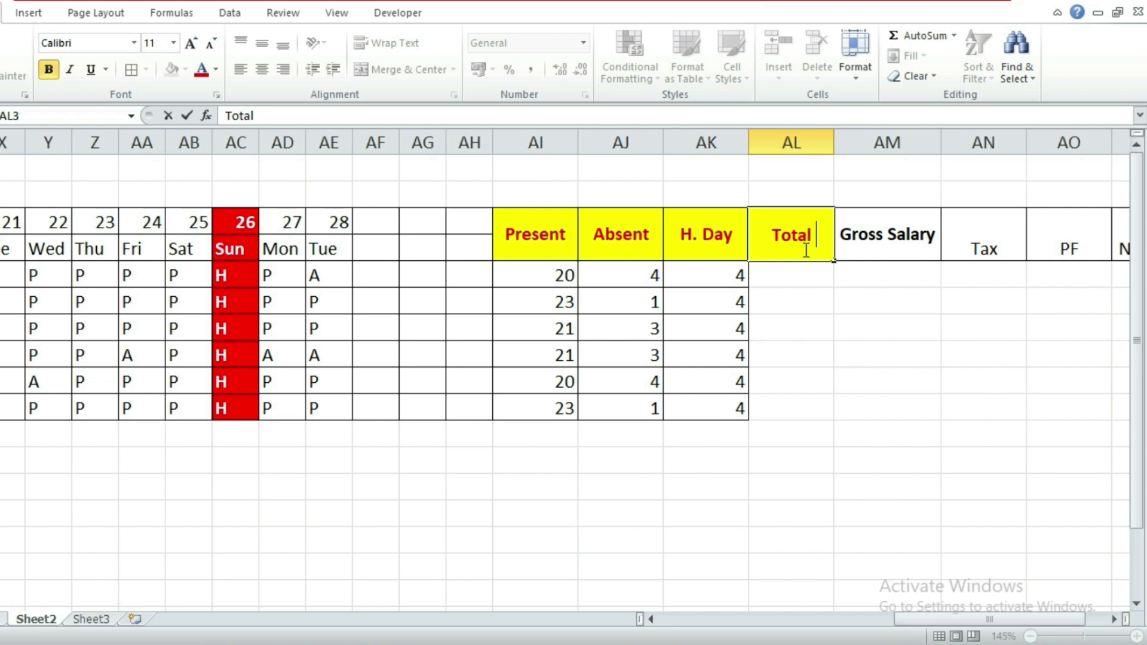
pyautogui.write('Days')
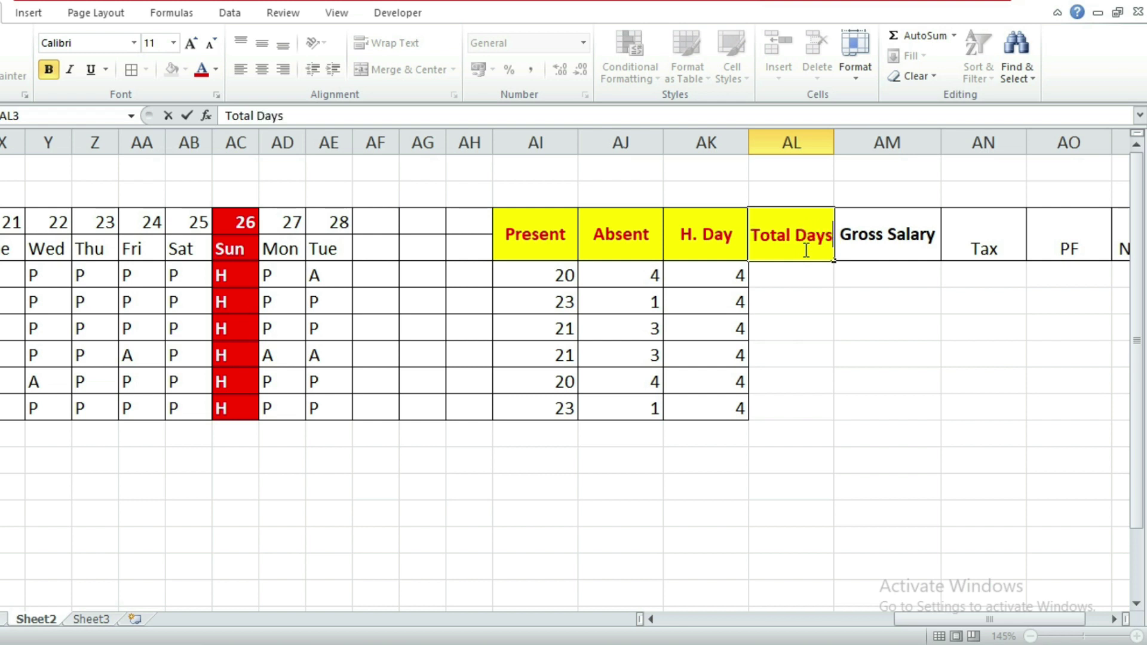
pyautogui.click(826, 293)
pyautogui.moveTo(833, 143); pyautogui.dragTo(841, 143)
pyautogui.click(847, 374)
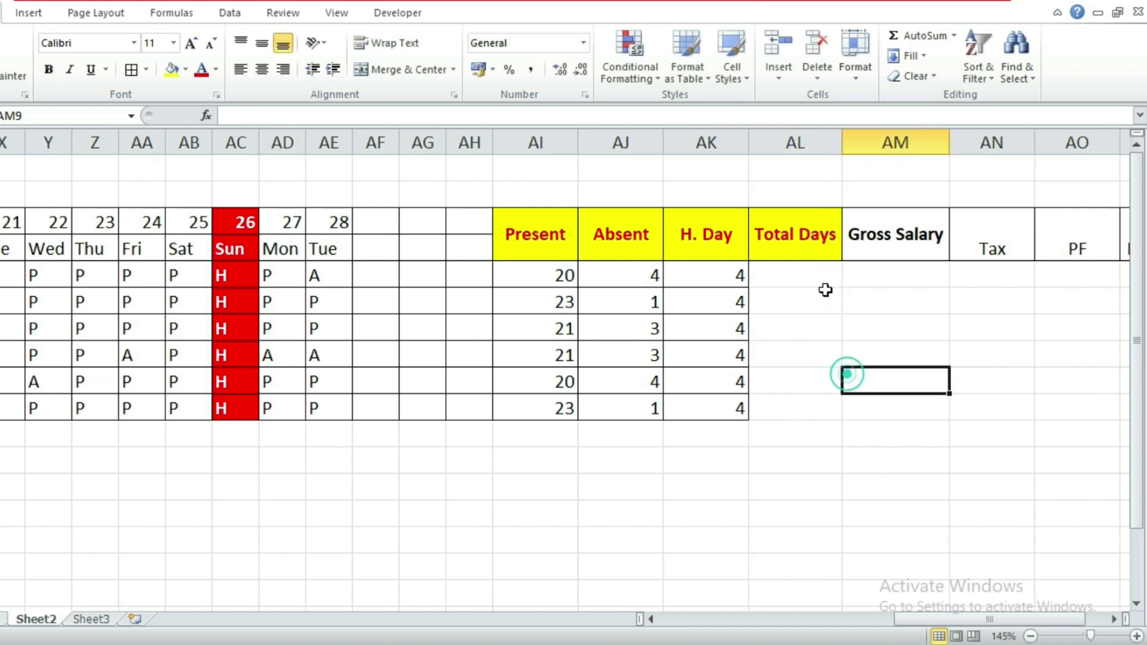
# Apply all borders to AL5:AP10, and make the headings in AM3:AP3 bold with middle vertical alignment.
pyautogui.moveTo(791, 268); pyautogui.dragTo(985, 404)
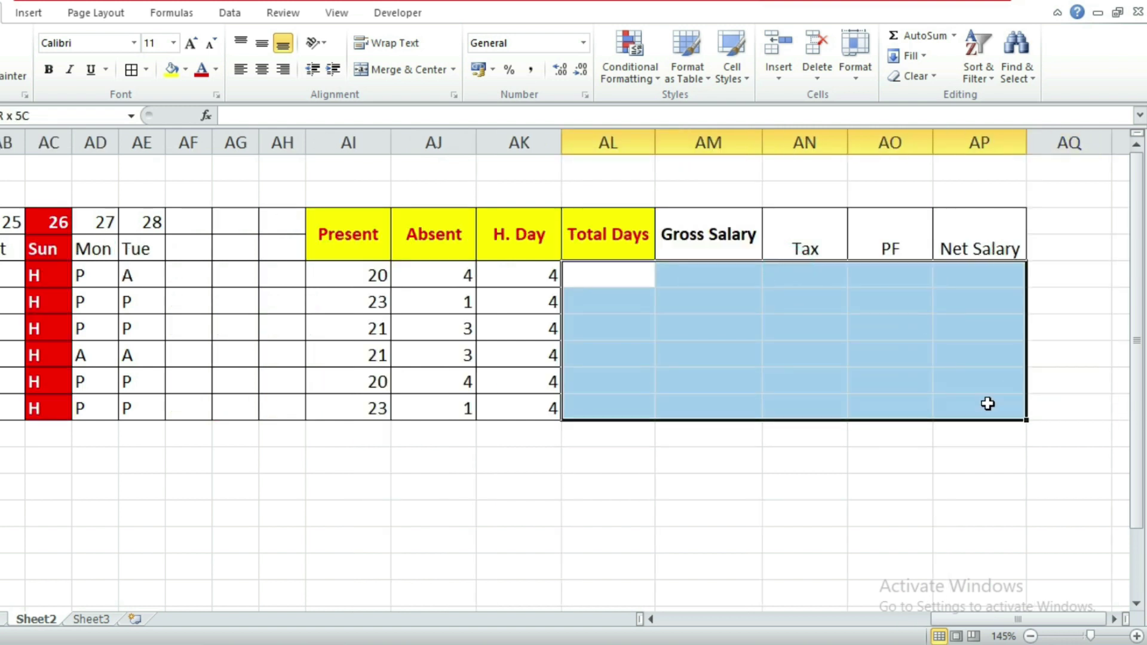
pyautogui.click(146, 70)
pyautogui.moveTo(743, 235); pyautogui.dragTo(952, 248)
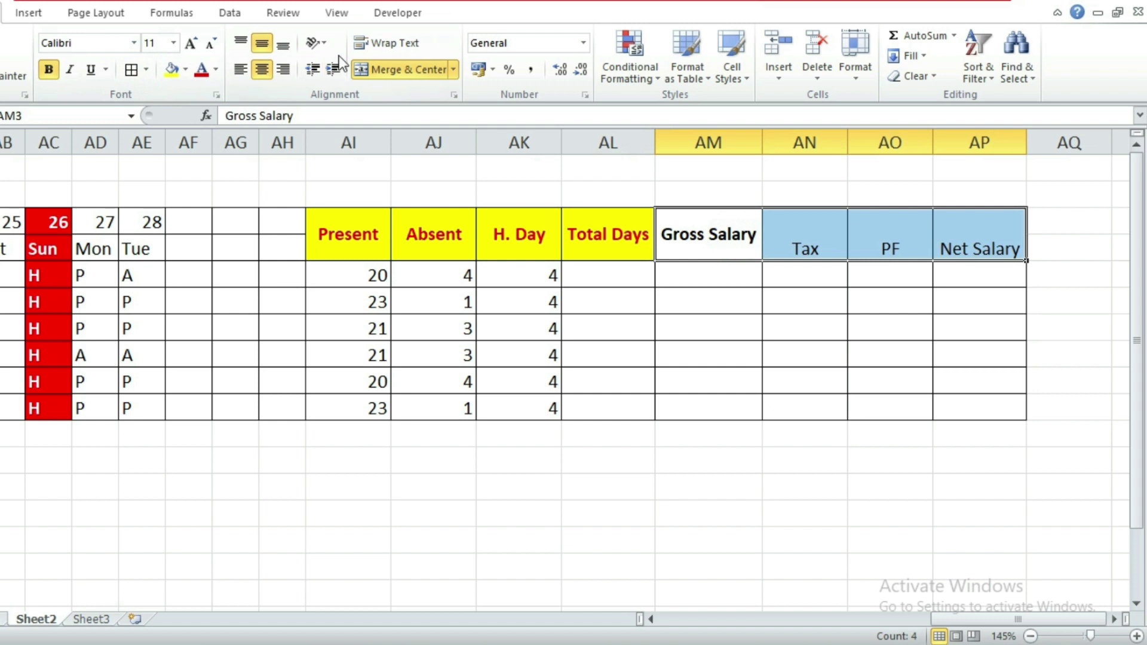
pyautogui.click(262, 43)
pyautogui.click(49, 70)
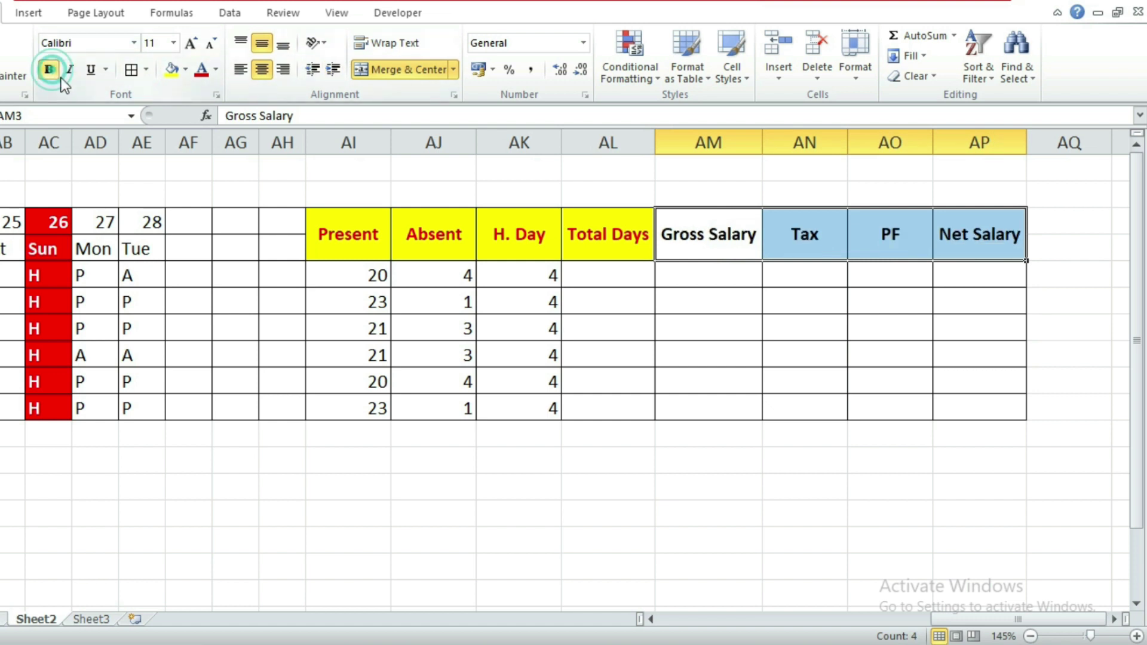
pyautogui.click(813, 303)
# Copy the formatting of the Total Days heading onto the headings Gross Salary through Net Salary in AM3:AP3.
pyautogui.click(632, 245)
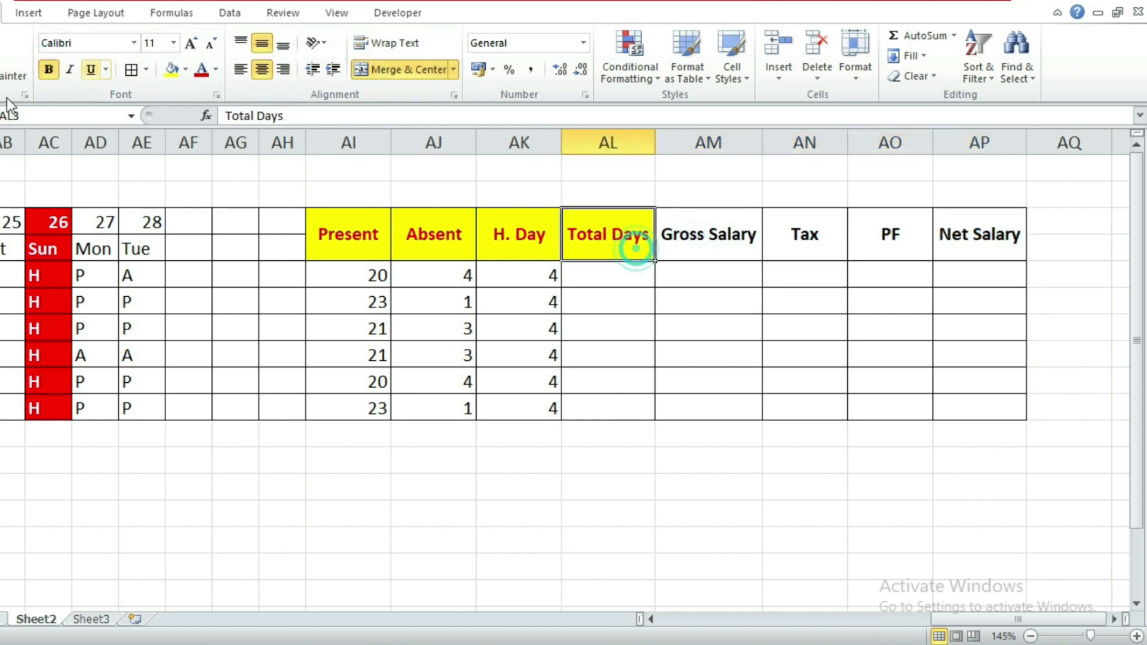
pyautogui.click(13, 76)
pyautogui.moveTo(705, 236)
pyautogui.mouseDown()
pyautogui.moveTo(818, 228)
pyautogui.moveTo(986, 242)
pyautogui.mouseUp()
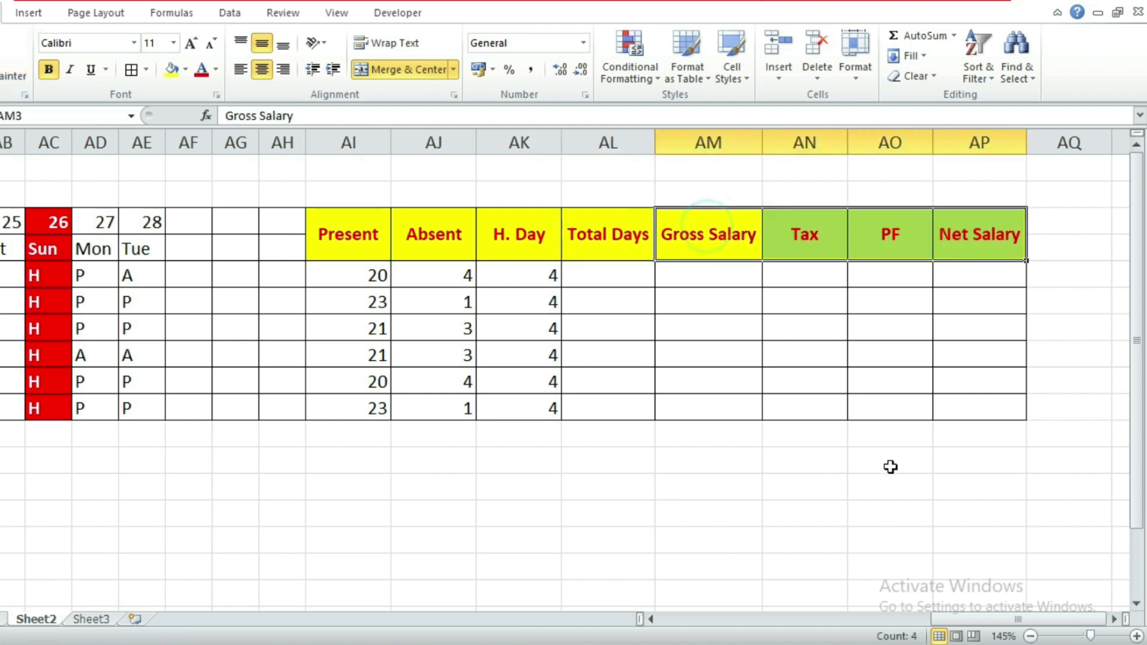
pyautogui.click(888, 483)
# Enter =DAY(G2) in AL5 to take the first employee's total days from the Last Date cell.
pyautogui.click(623, 265)
pyautogui.click(615, 297)
pyautogui.click(615, 282)
pyautogui.click(616, 282)
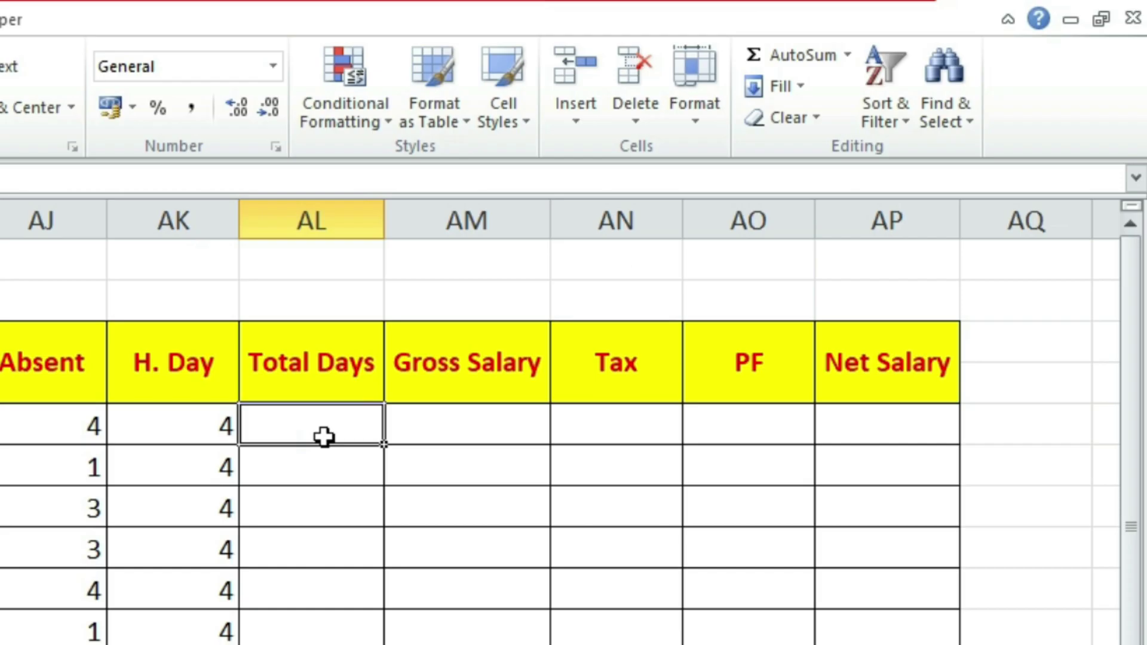
pyautogui.write('=')
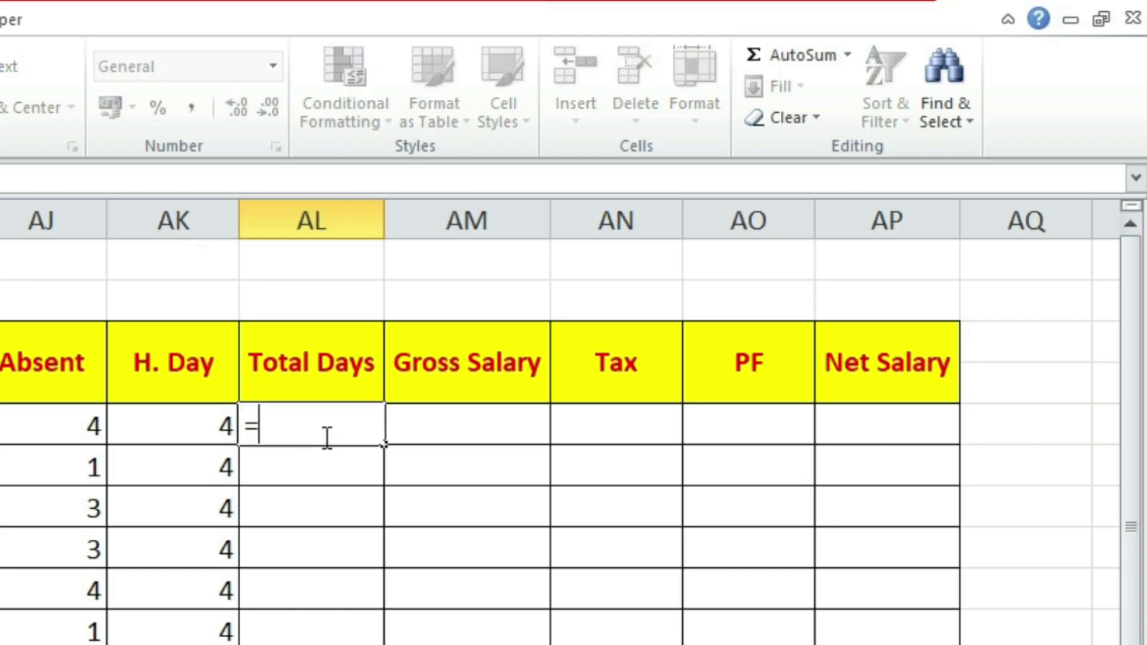
pyautogui.write('day')
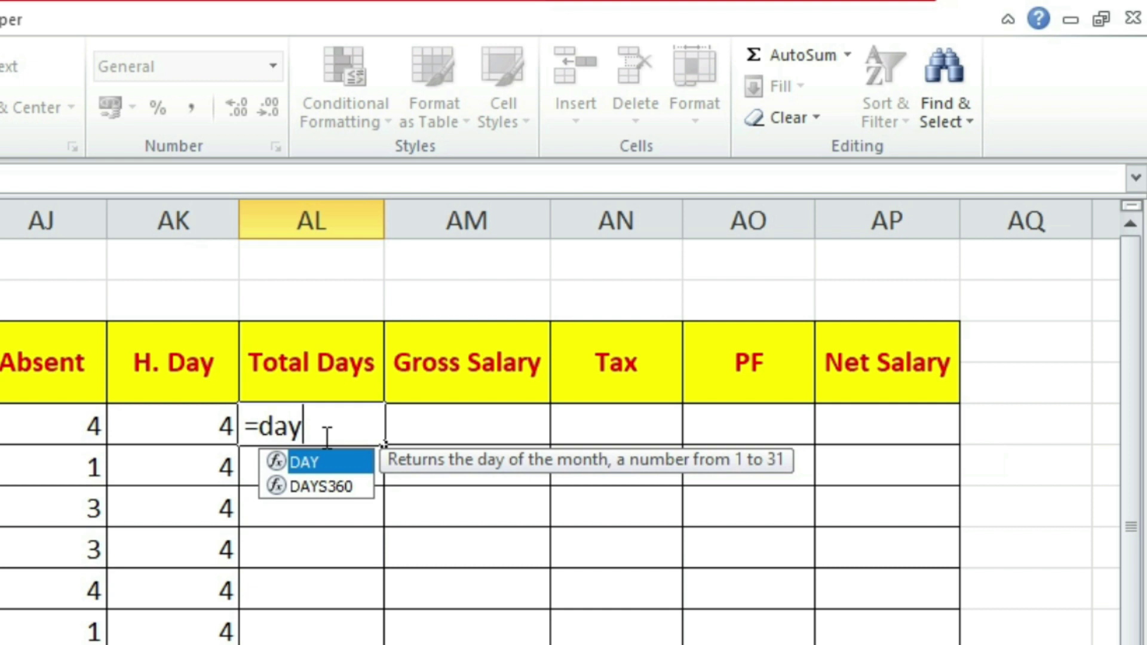
pyautogui.write('(')
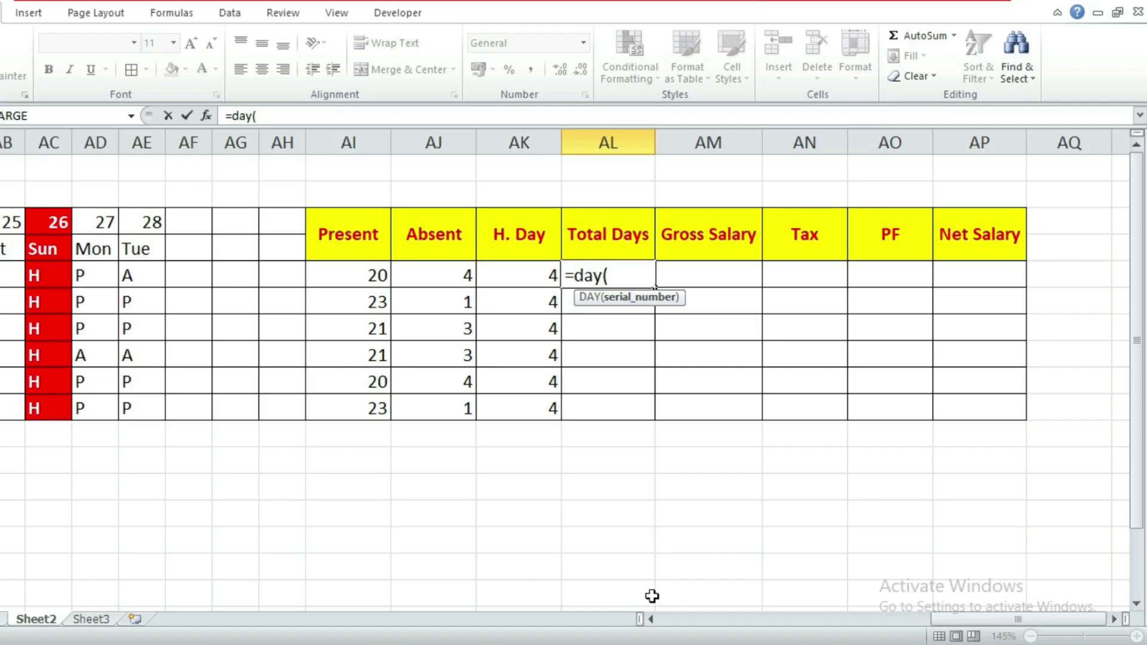
pyautogui.moveTo(1026, 624); pyautogui.dragTo(754, 619)
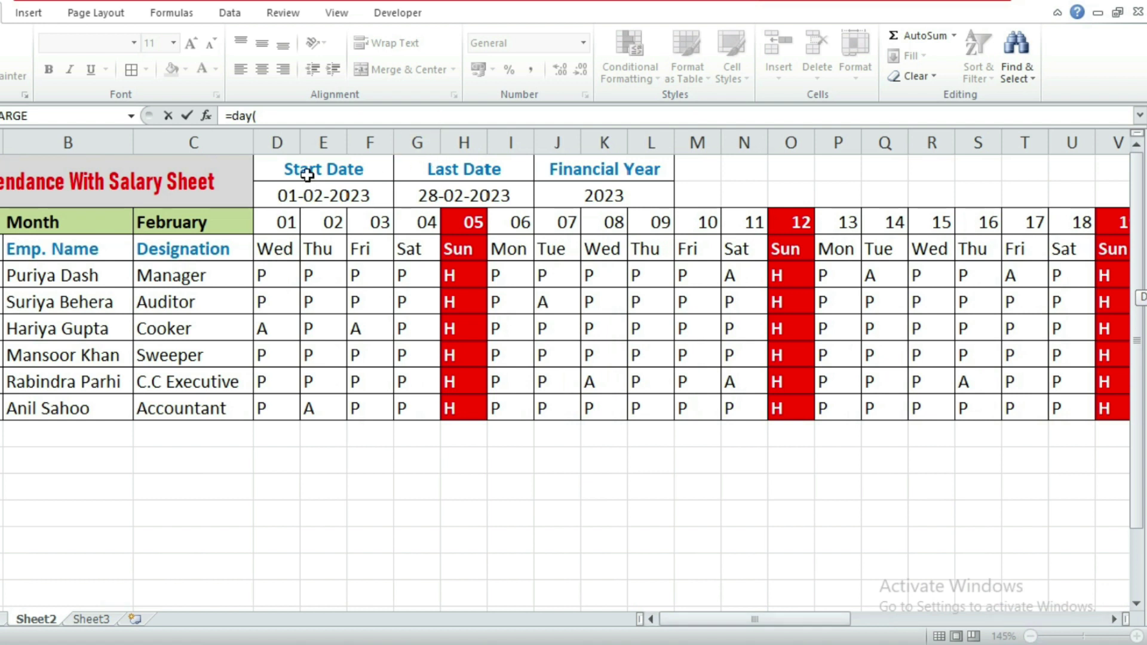
pyautogui.click(473, 192)
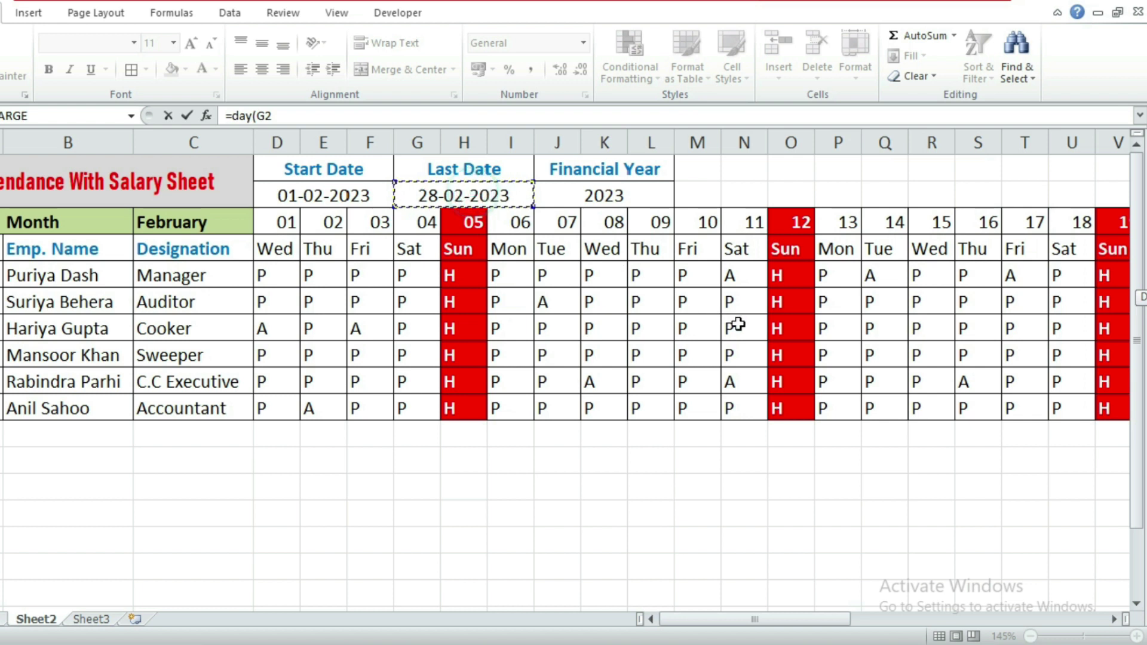
pyautogui.write(')')
pyautogui.press('Return')
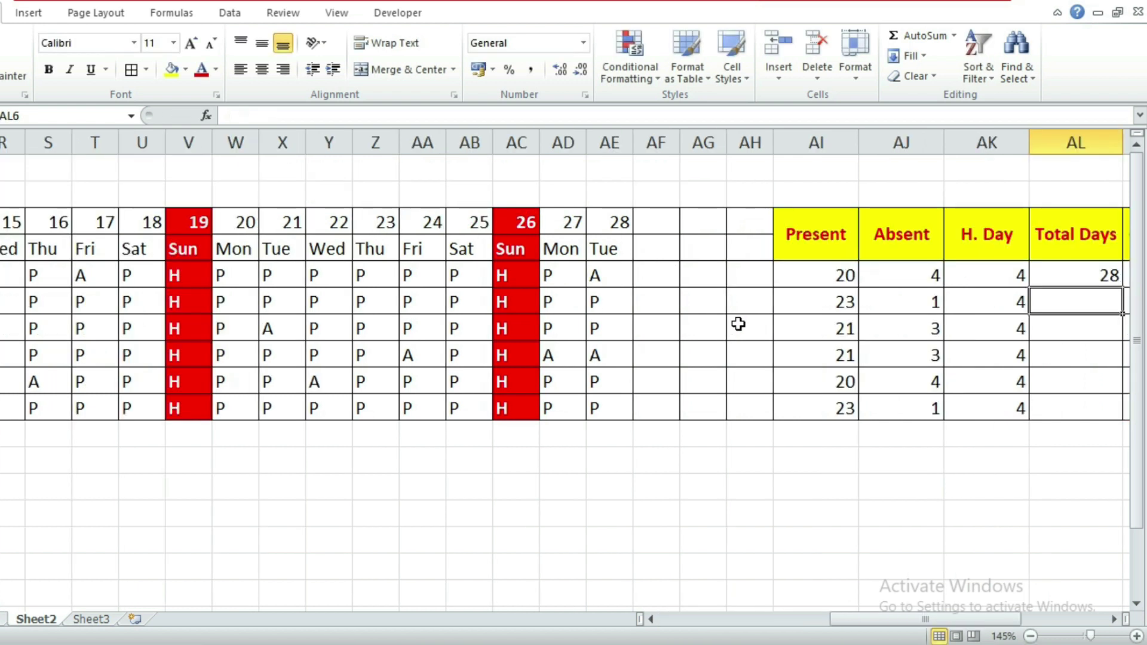
# Make the reference in AL5 absolute as =DAY($G$2), and fill the formula down to AL10.
pyautogui.click(1105, 276)
pyautogui.doubleClick(1105, 275)
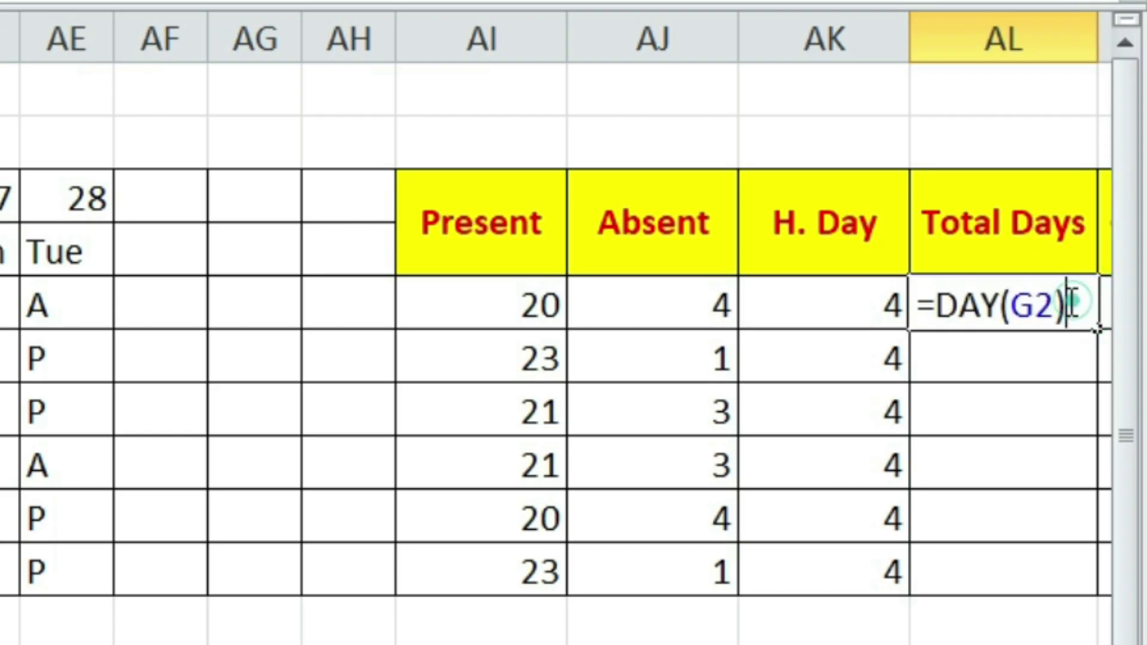
pyautogui.press('F4')
pyautogui.press('Return')
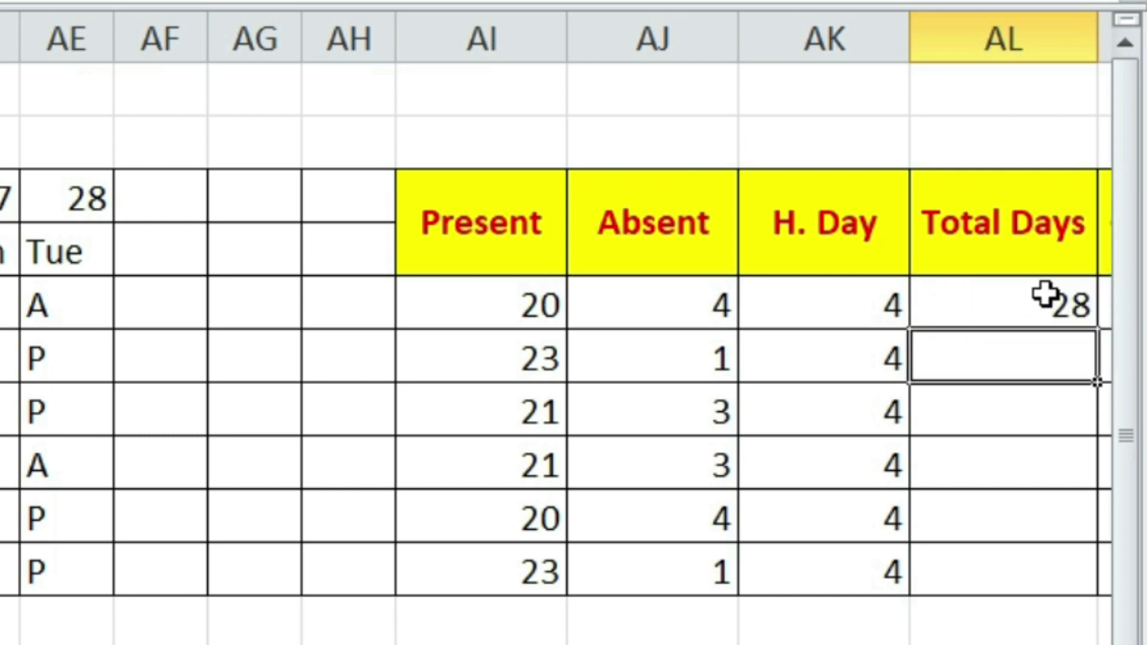
pyautogui.click(1051, 299)
pyautogui.moveTo(1095, 329); pyautogui.dragTo(1085, 525)
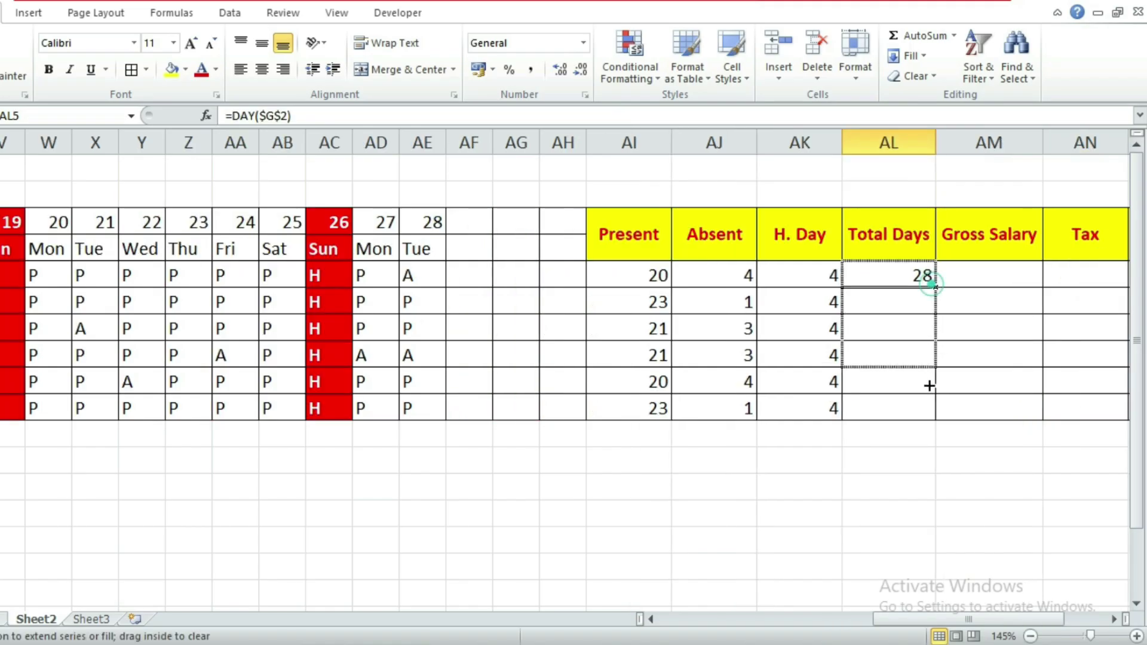
pyautogui.moveTo(929, 385); pyautogui.dragTo(929, 408)
pyautogui.click(888, 540)
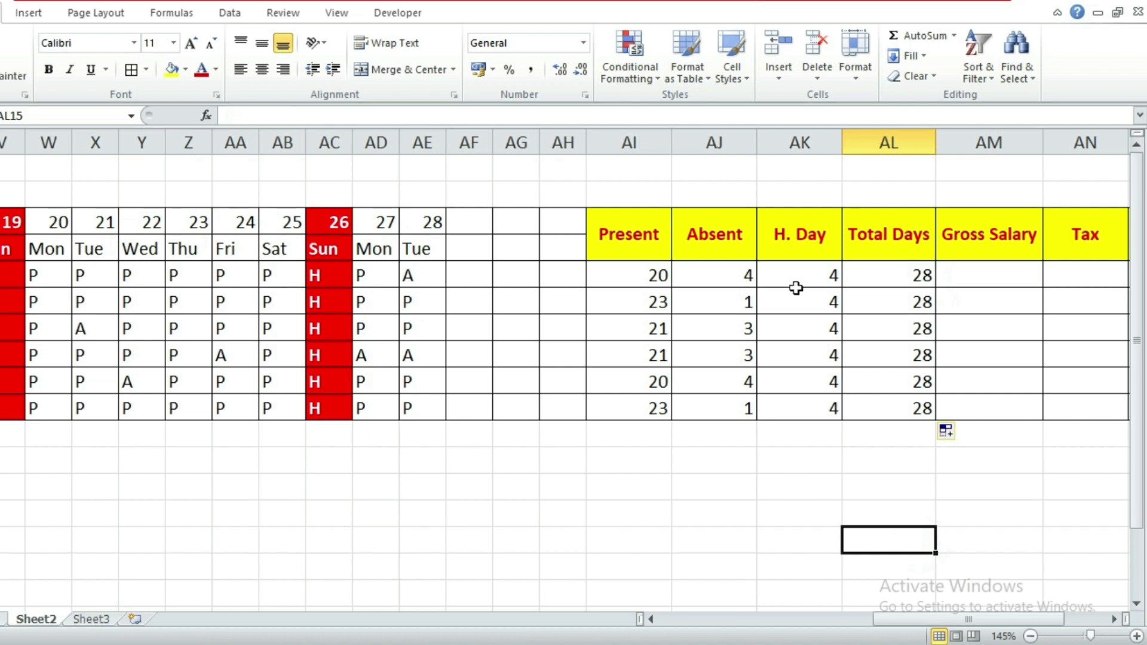
# Set the month in C3 to March and check how the Total Days column responds.
pyautogui.click(866, 280)
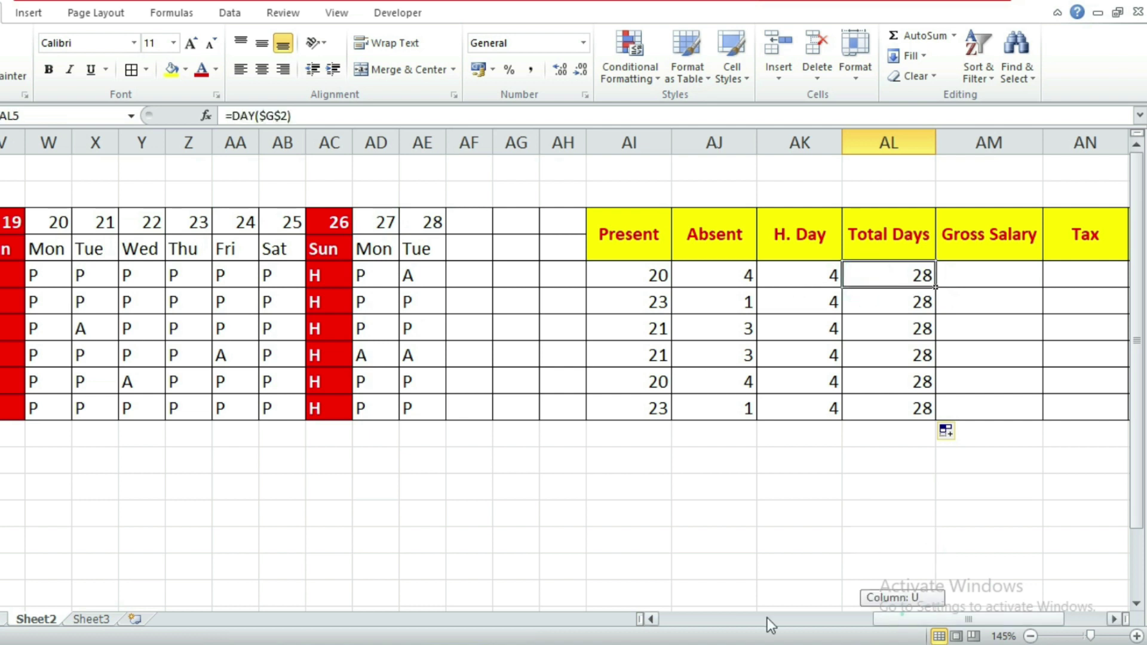
pyautogui.moveTo(767, 624); pyautogui.dragTo(705, 618)
pyautogui.click(198, 221)
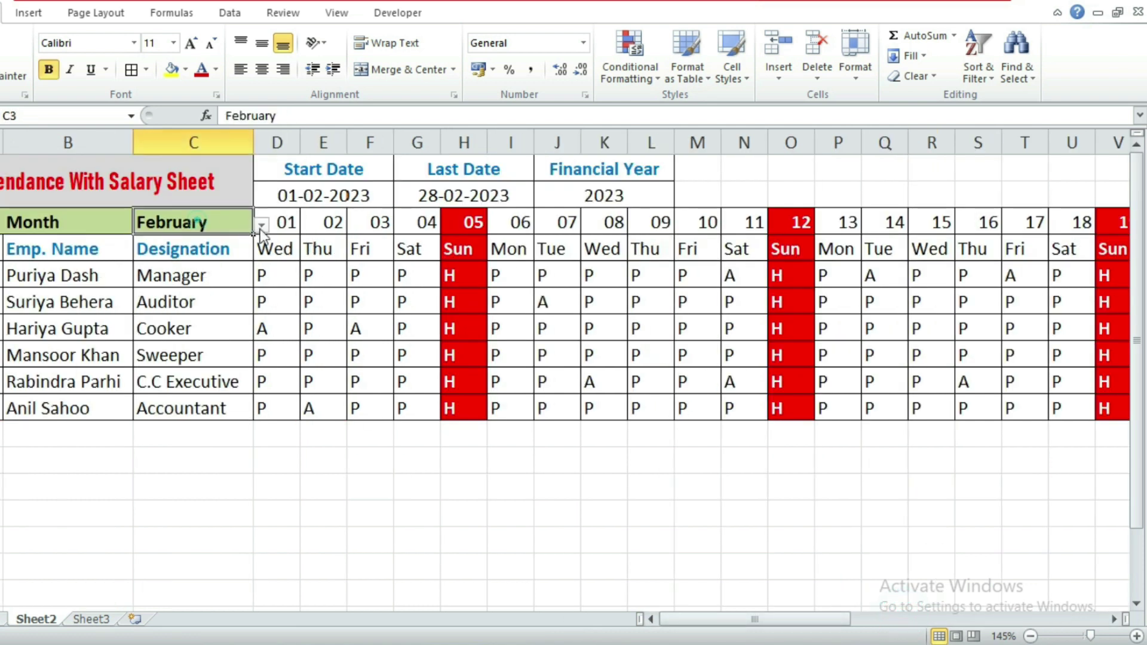
pyautogui.click(262, 225)
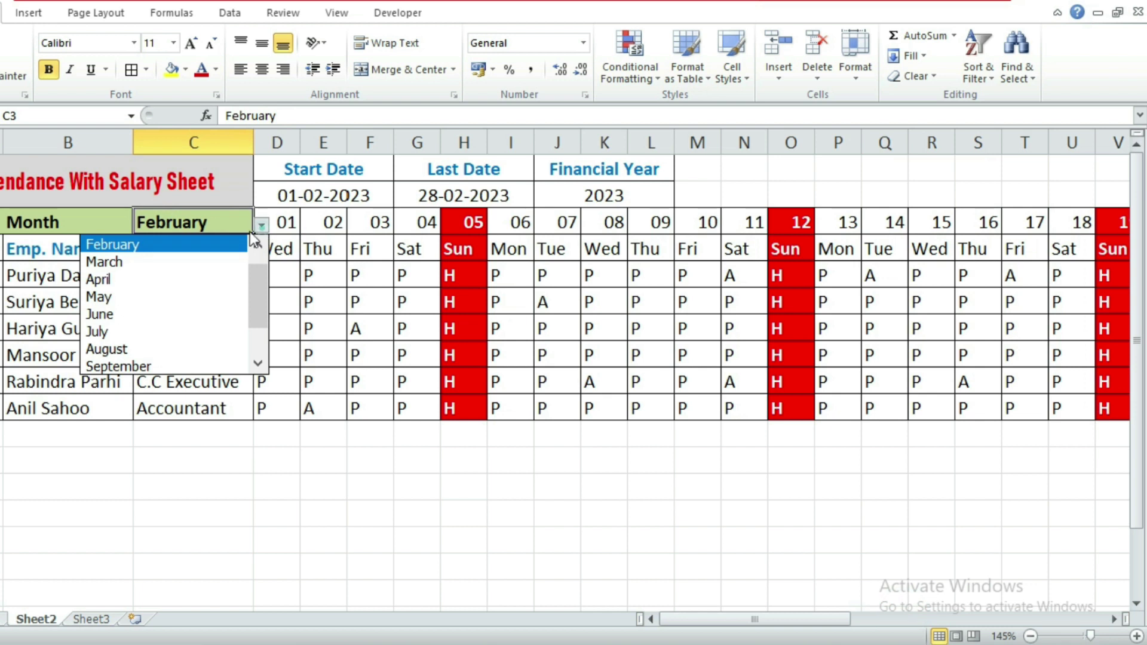
pyautogui.click(111, 262)
pyautogui.moveTo(800, 621); pyautogui.dragTo(1062, 619)
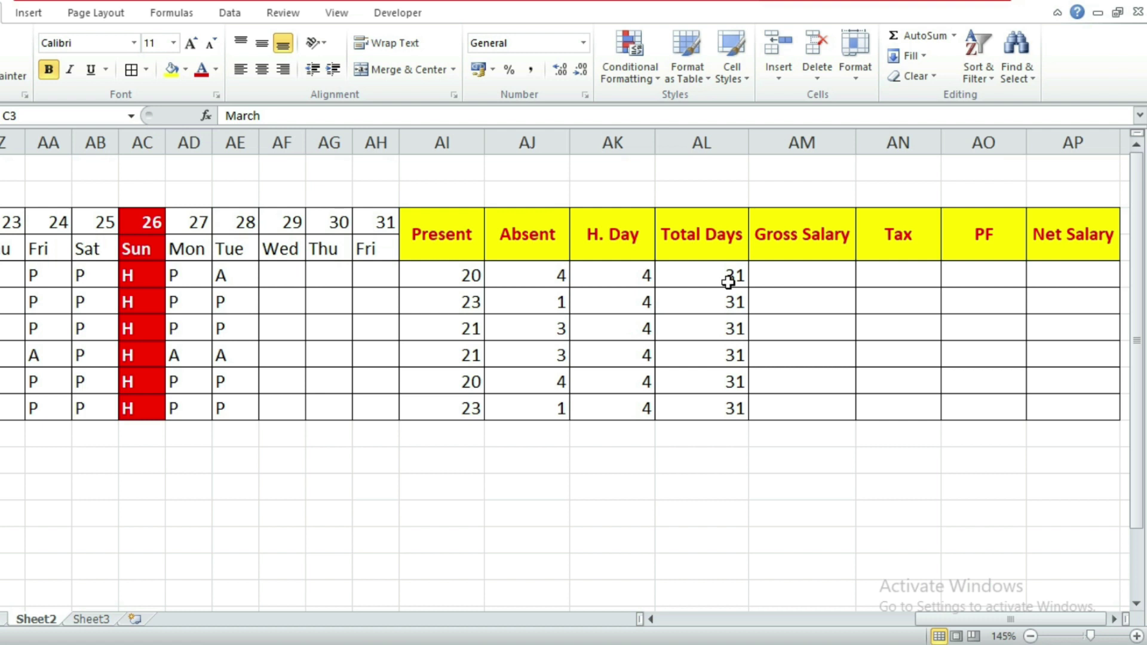
# Clear the Total Days formulas from AL5:AL10 and return to AL5.
pyautogui.moveTo(728, 274); pyautogui.dragTo(729, 406)
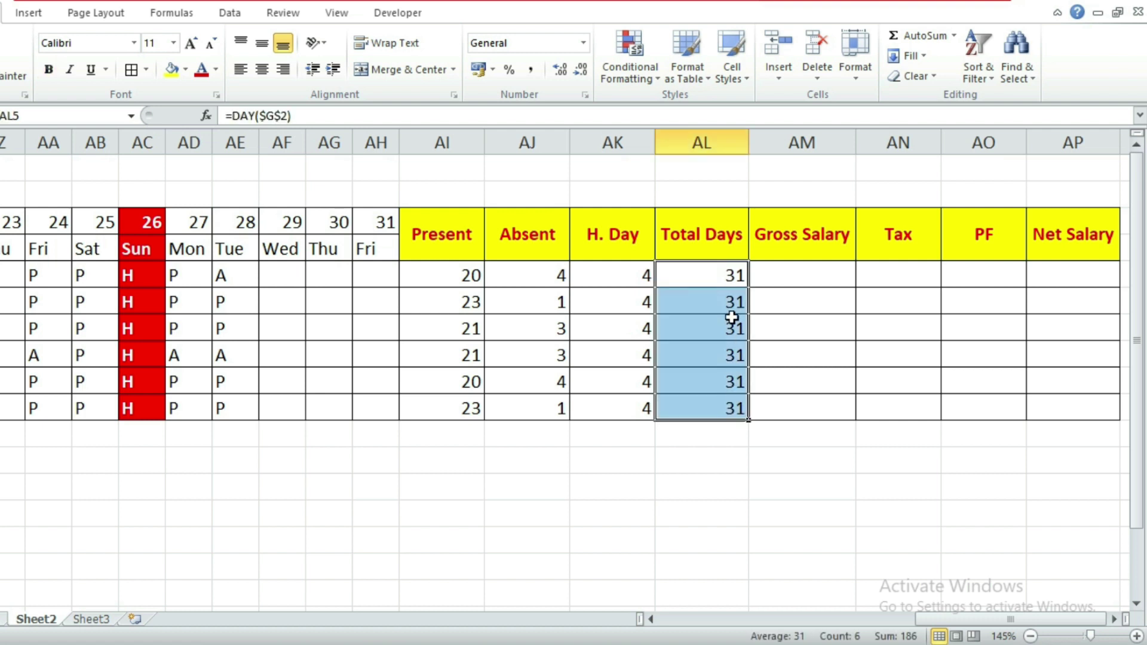
pyautogui.press('Delete')
pyautogui.click(730, 282)
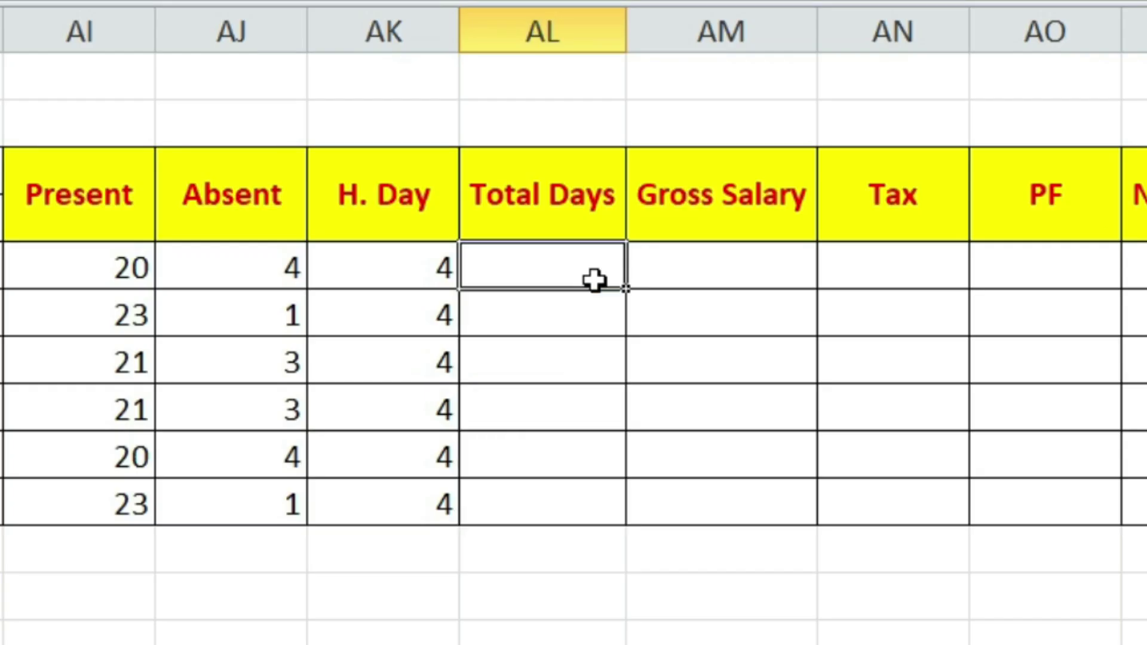
# Enter =SUM(AI5:AK5) in AL5 to total present, absent and holiday days, and fill it down to AL10.
pyautogui.write('=sum')
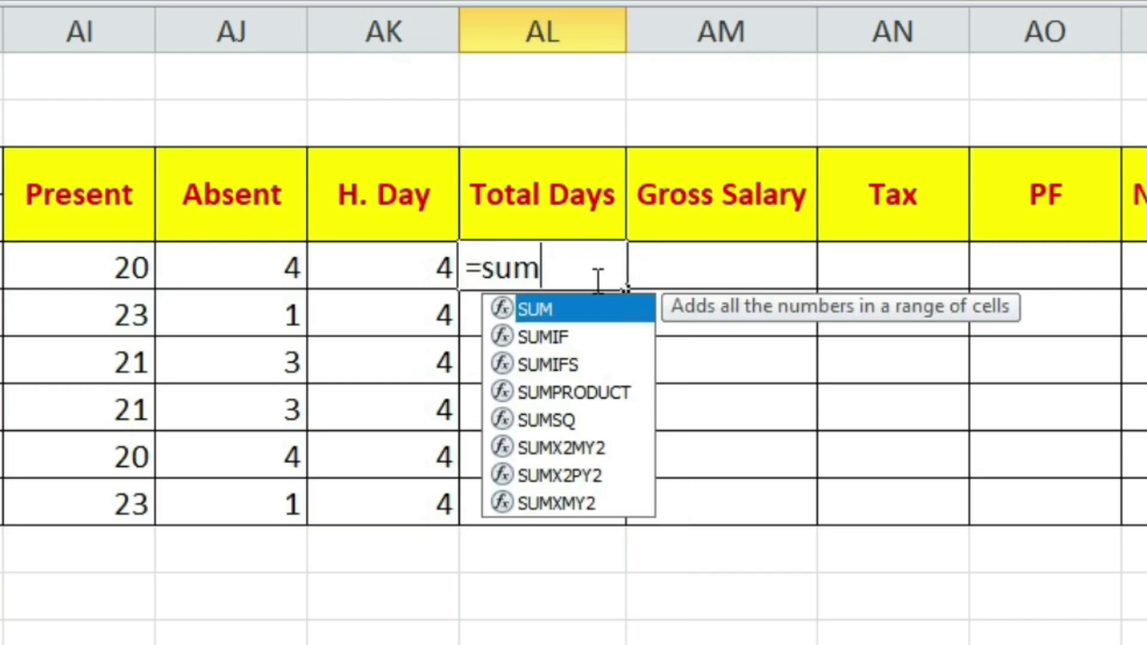
pyautogui.write('(')
pyautogui.moveTo(64, 273); pyautogui.dragTo(374, 271)
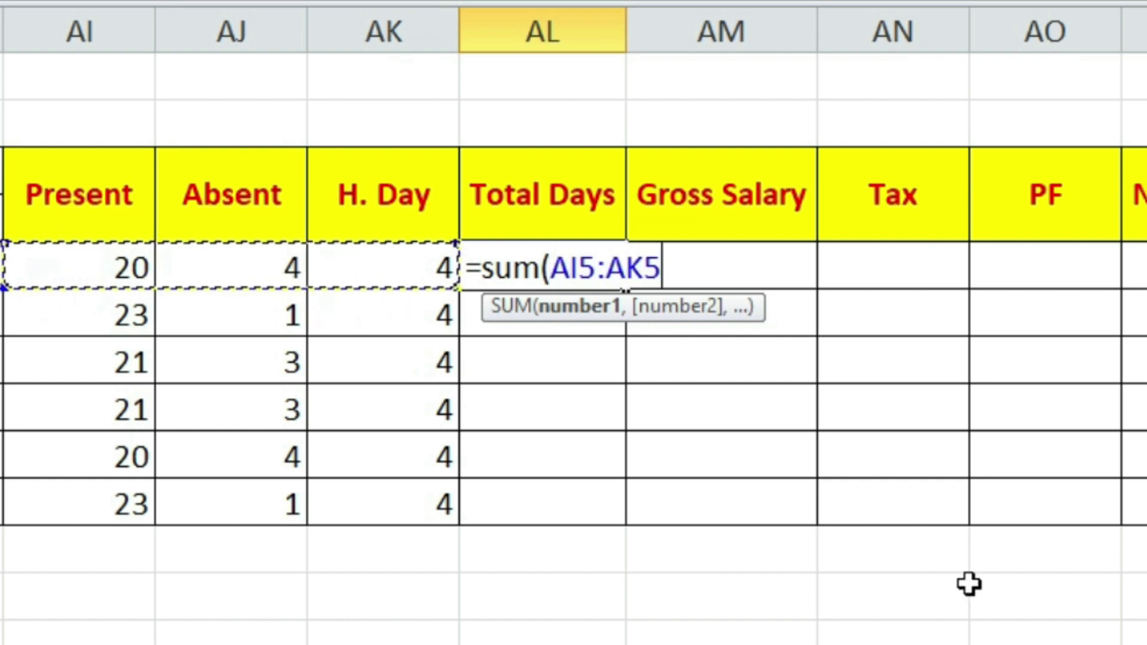
pyautogui.write(')')
pyautogui.press('Return')
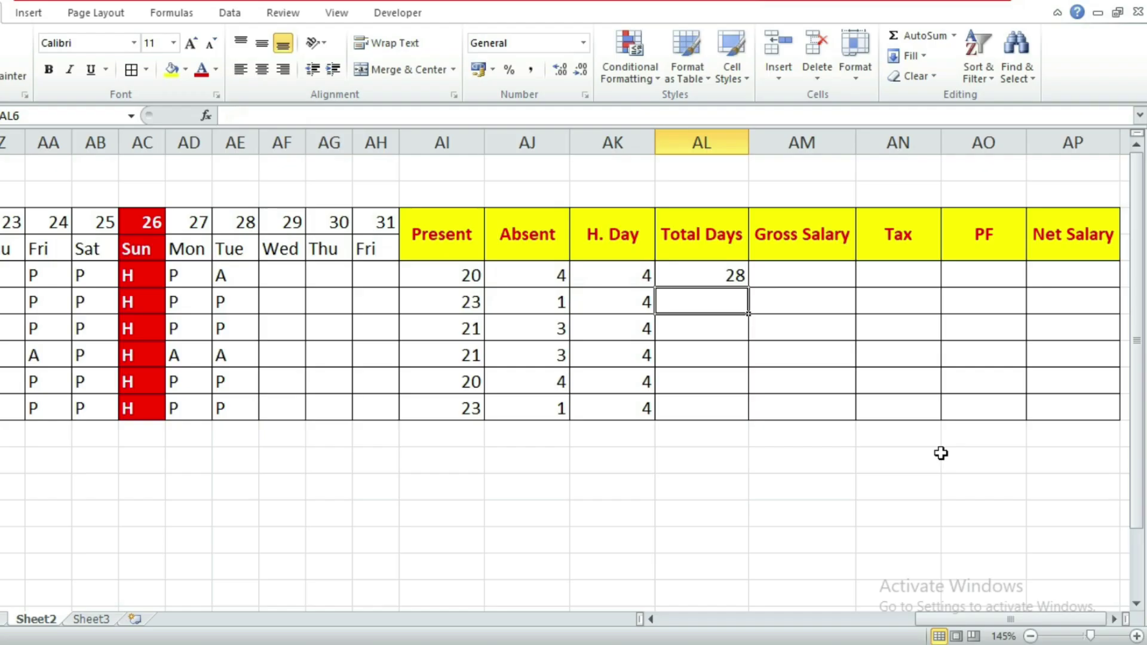
pyautogui.click(739, 276)
pyautogui.moveTo(748, 288); pyautogui.dragTo(746, 418)
pyautogui.click(729, 504)
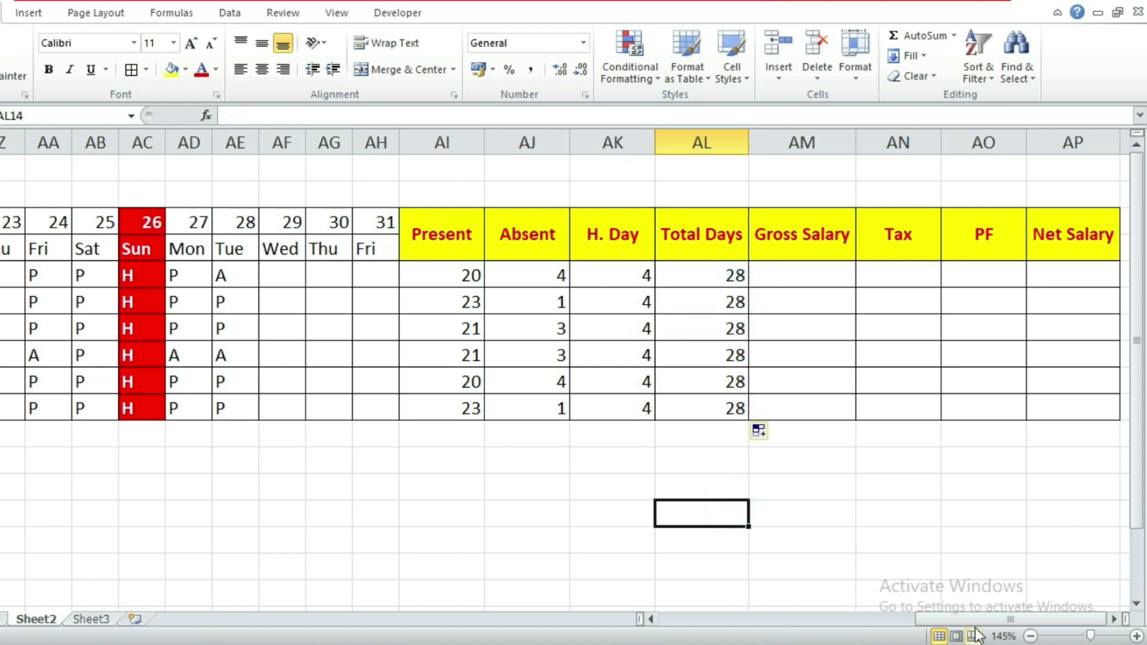
# Set the month in C3 to February and check the Total Days column.
pyautogui.moveTo(976, 620); pyautogui.dragTo(711, 620)
pyautogui.click(199, 227)
pyautogui.click(261, 224)
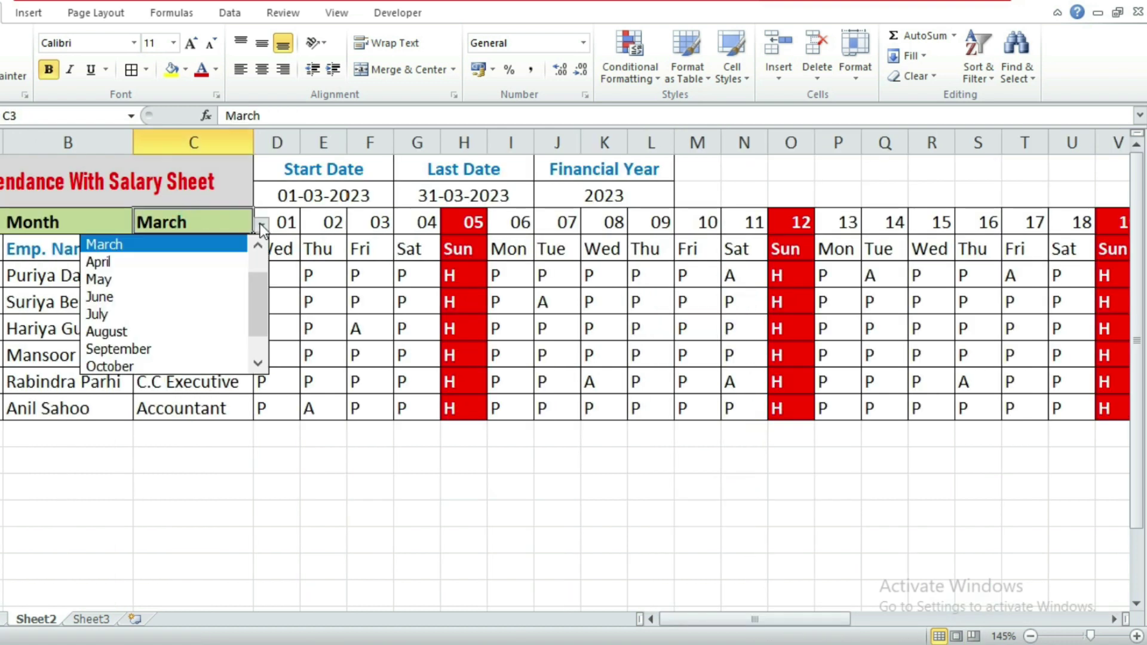
pyautogui.scroll(3, 265, 310)
pyautogui.click(129, 262)
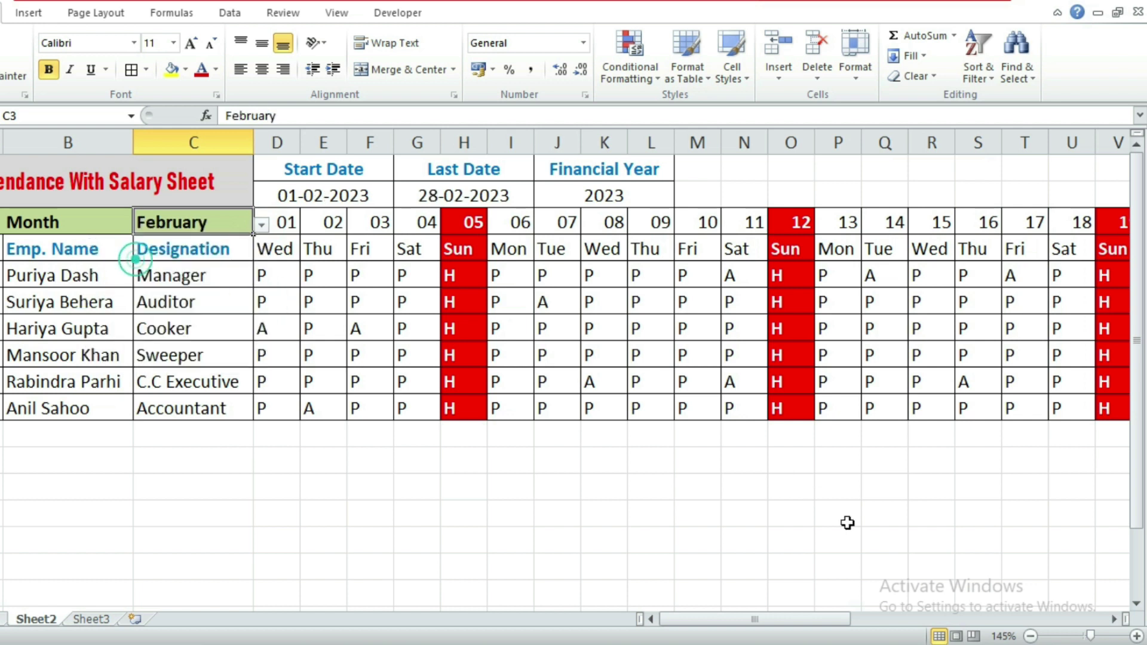
pyautogui.moveTo(747, 621); pyautogui.dragTo(1004, 621)
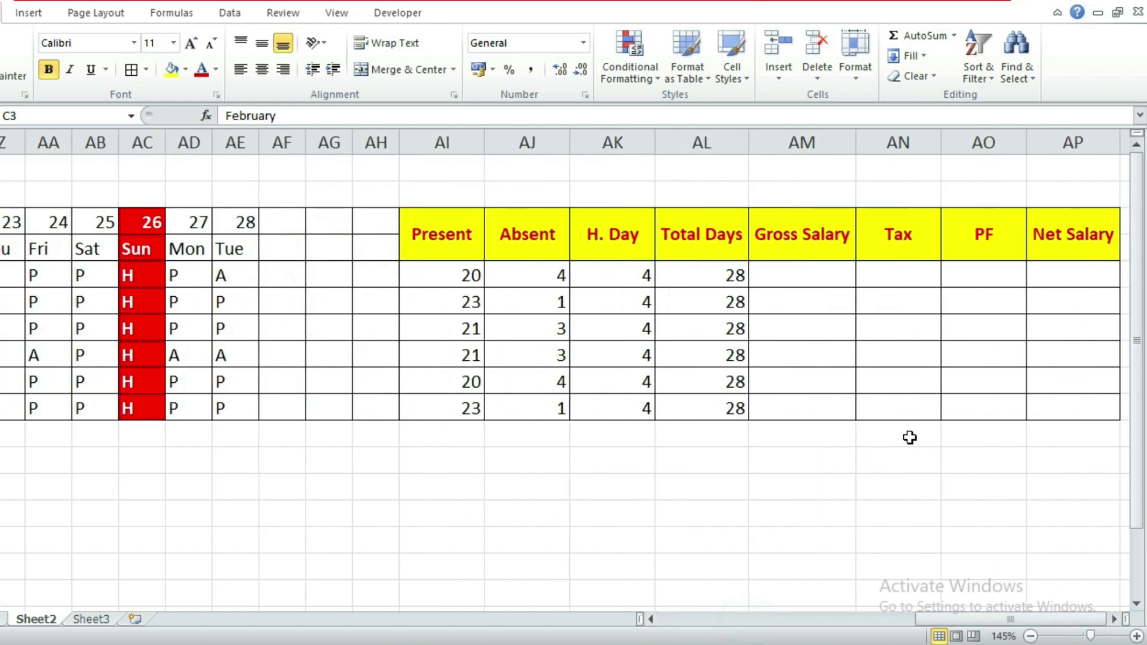
pyautogui.click(907, 433)
# Clear the SUM formulas from AL5:AL10.
pyautogui.moveTo(734, 276); pyautogui.dragTo(721, 412)
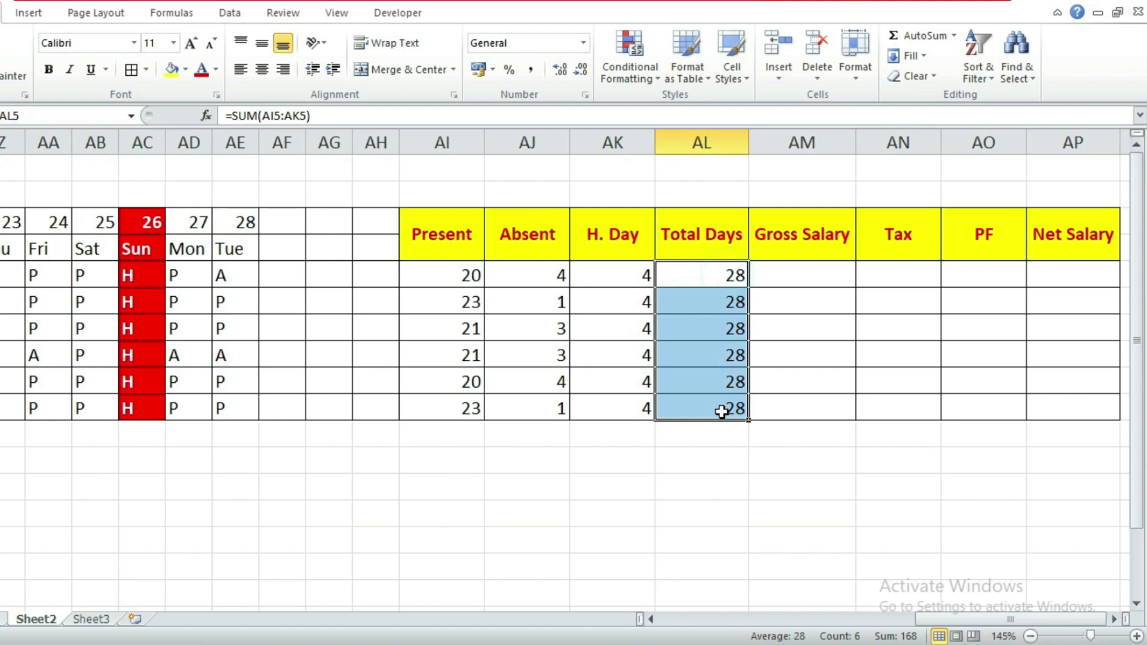
pyautogui.press('Delete')
pyautogui.moveTo(741, 485); pyautogui.dragTo(754, 485)
# Enter =DAY($G$2) in AL5 using the Last Date cell, and fill the formula down to AL10.
pyautogui.click(731, 274)
pyautogui.write('=')
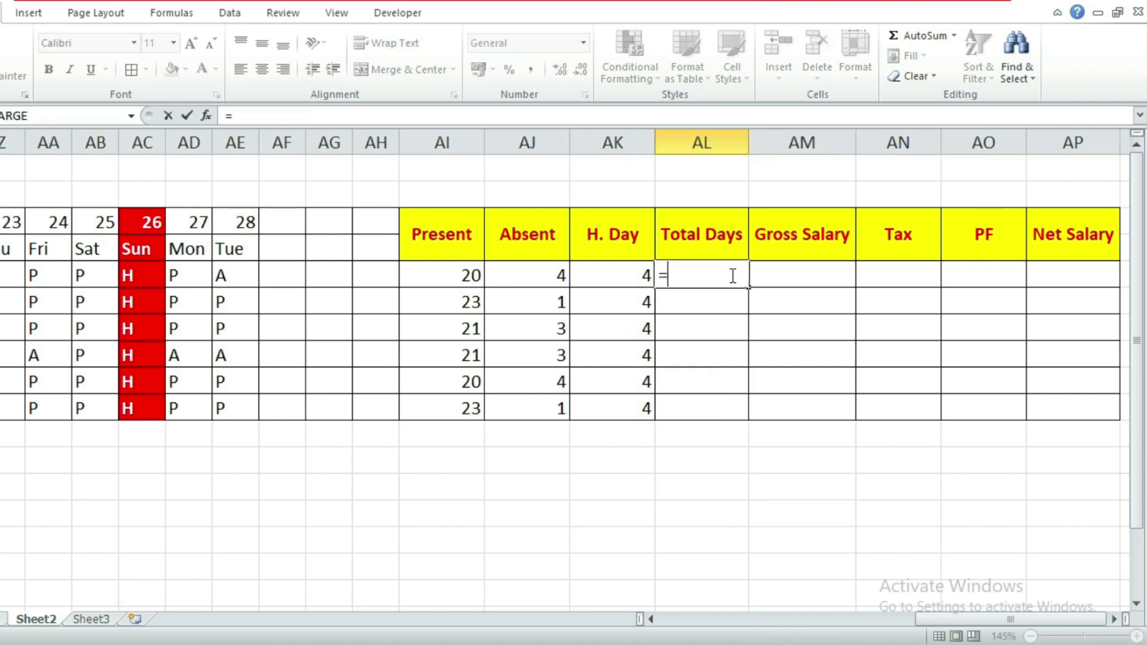
pyautogui.write('da')
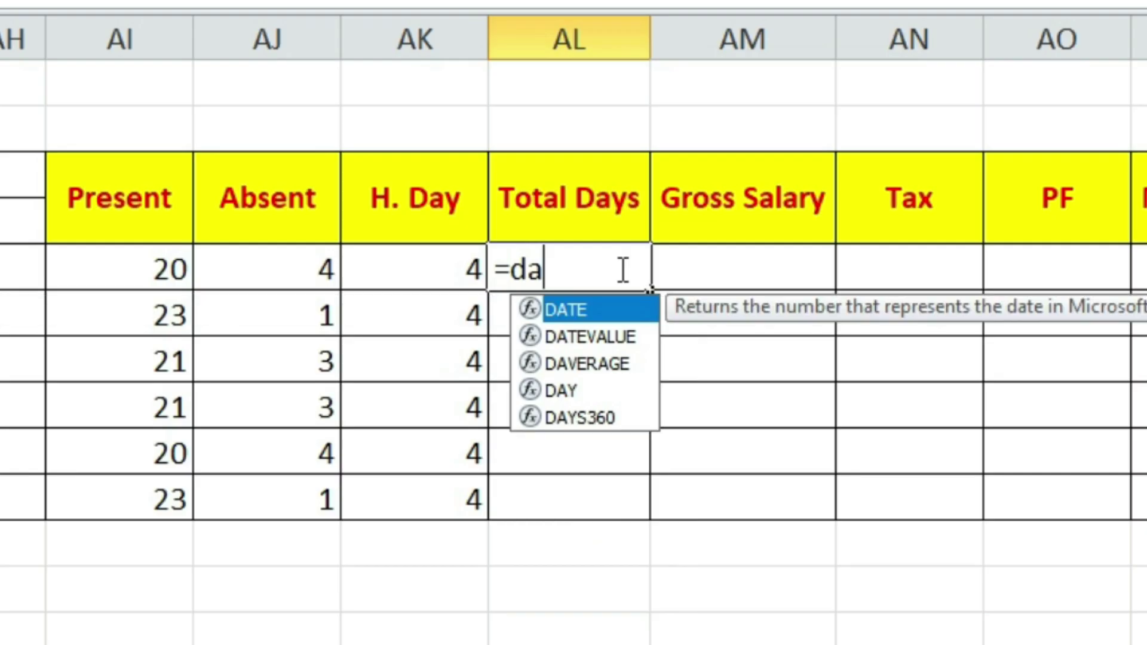
pyautogui.write('y(')
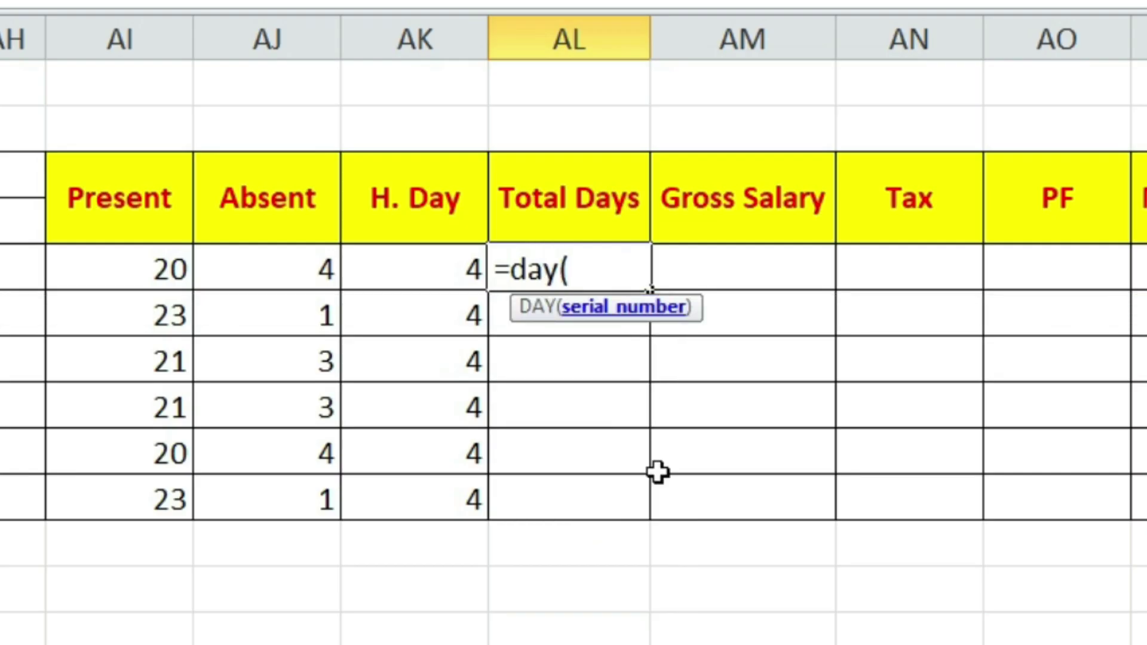
pyautogui.hscroll(-10, 573, 334)
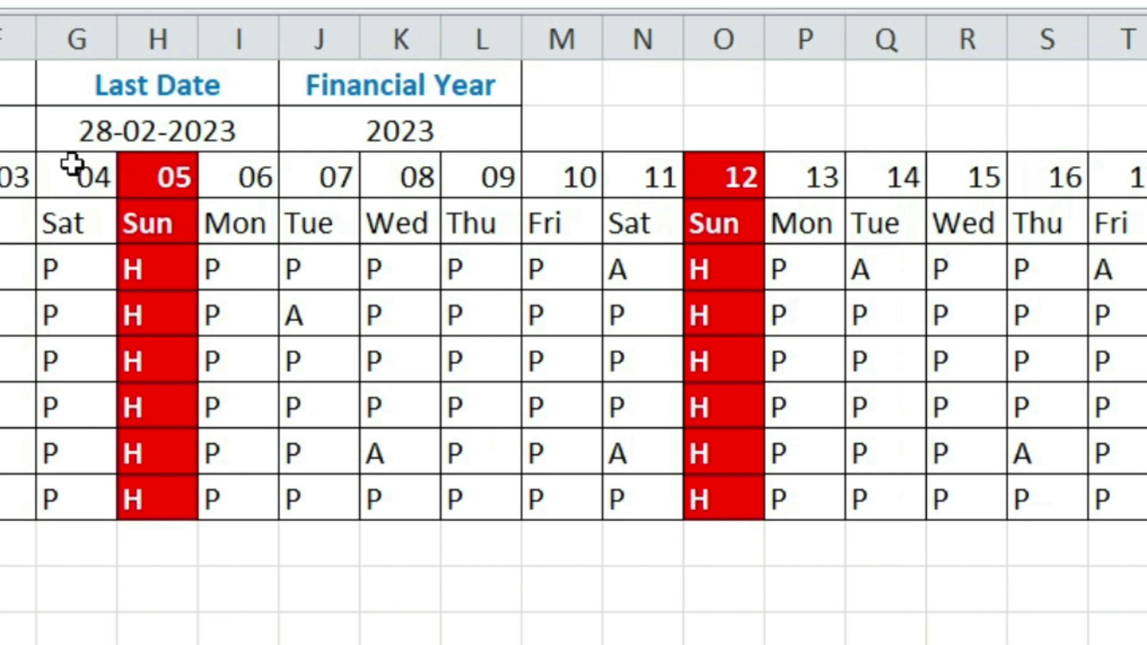
pyautogui.click(164, 137)
pyautogui.press('F4')
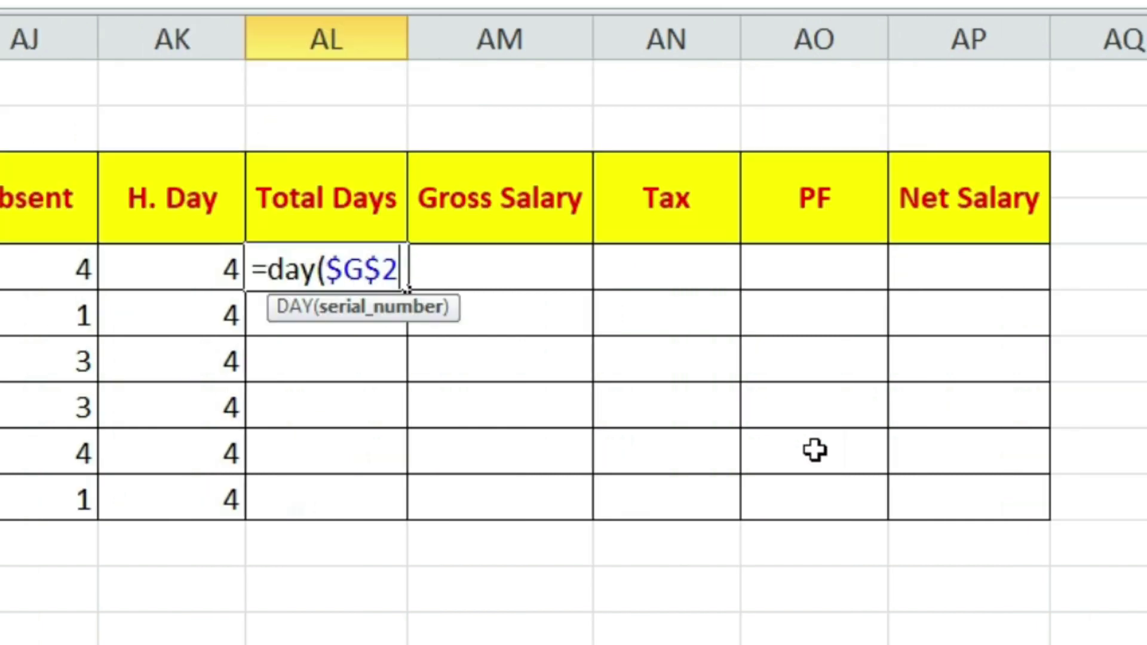
pyautogui.write(')')
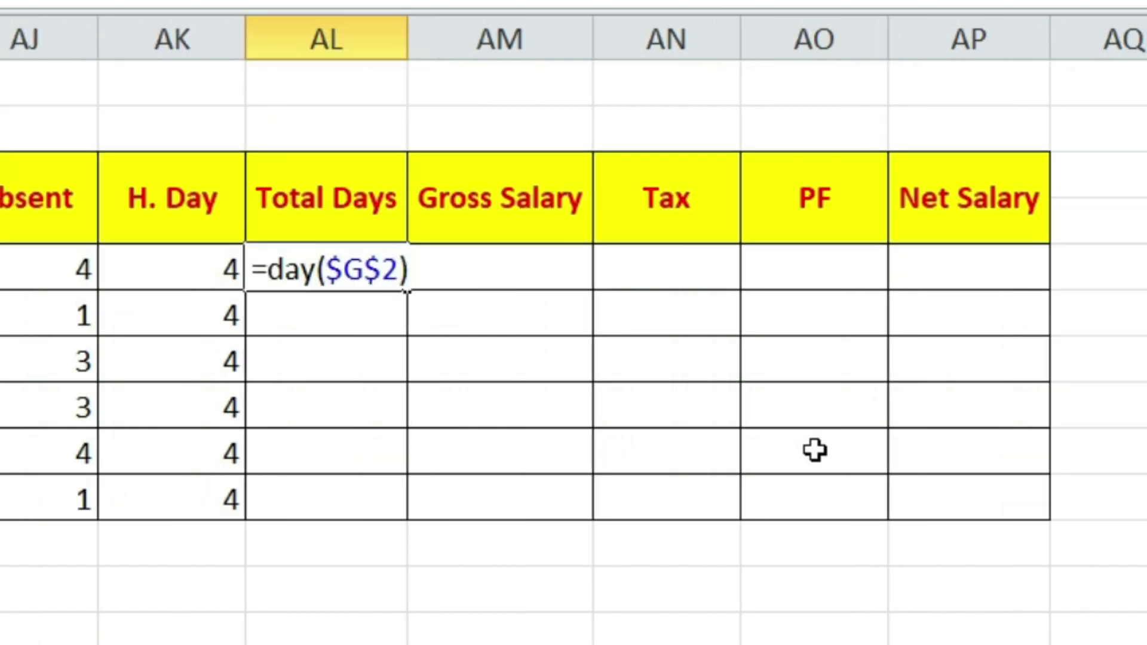
pyautogui.press('Return')
pyautogui.click(380, 259)
pyautogui.moveTo(400, 294); pyautogui.dragTo(425, 532)
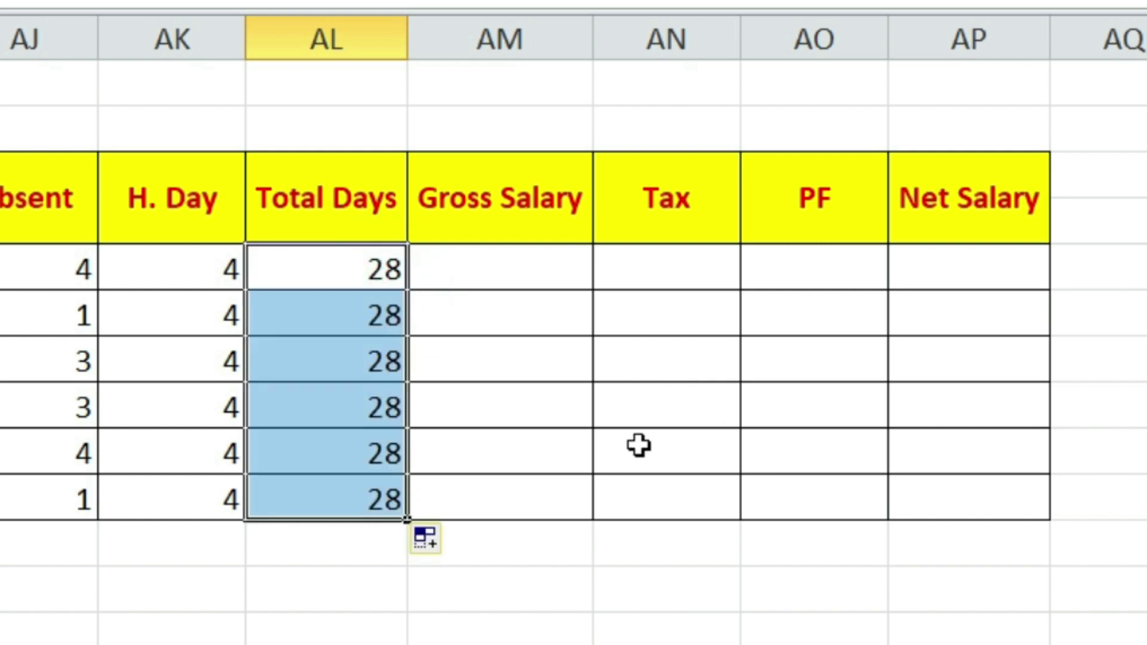
# Enter the gross salaries 15000, 24000 and 32000 for the first three employees in AM5:AM7.
pyautogui.click(540, 280)
pyautogui.click(520, 322)
pyautogui.click(525, 271)
pyautogui.click(540, 312)
pyautogui.click(540, 277)
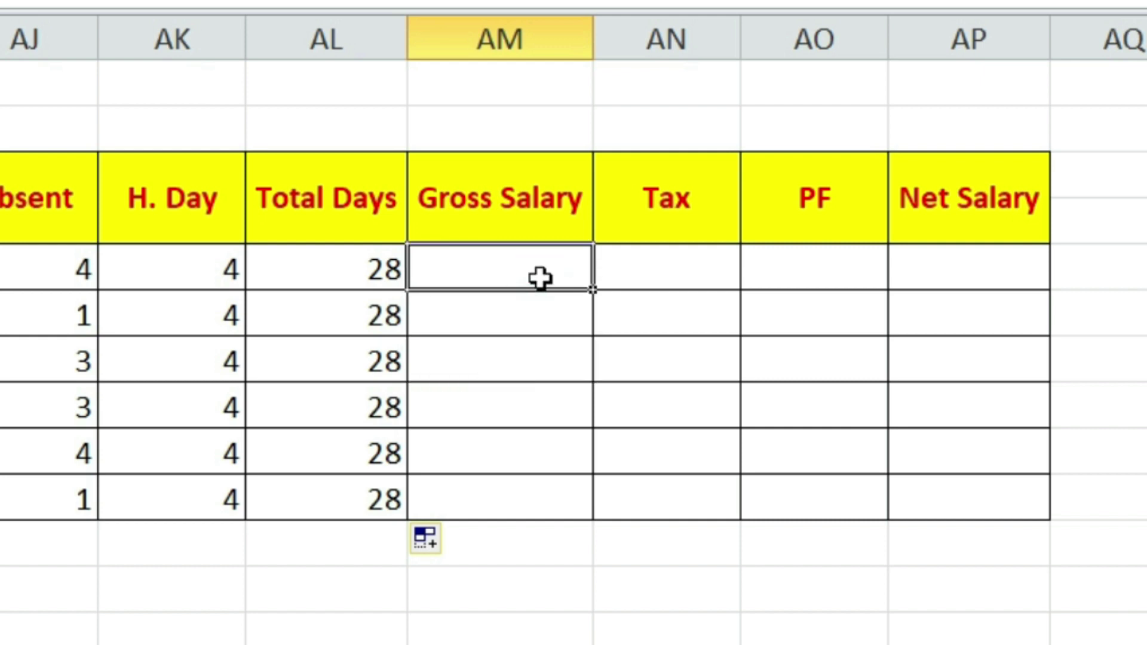
pyautogui.click(540, 277)
pyautogui.write('15000')
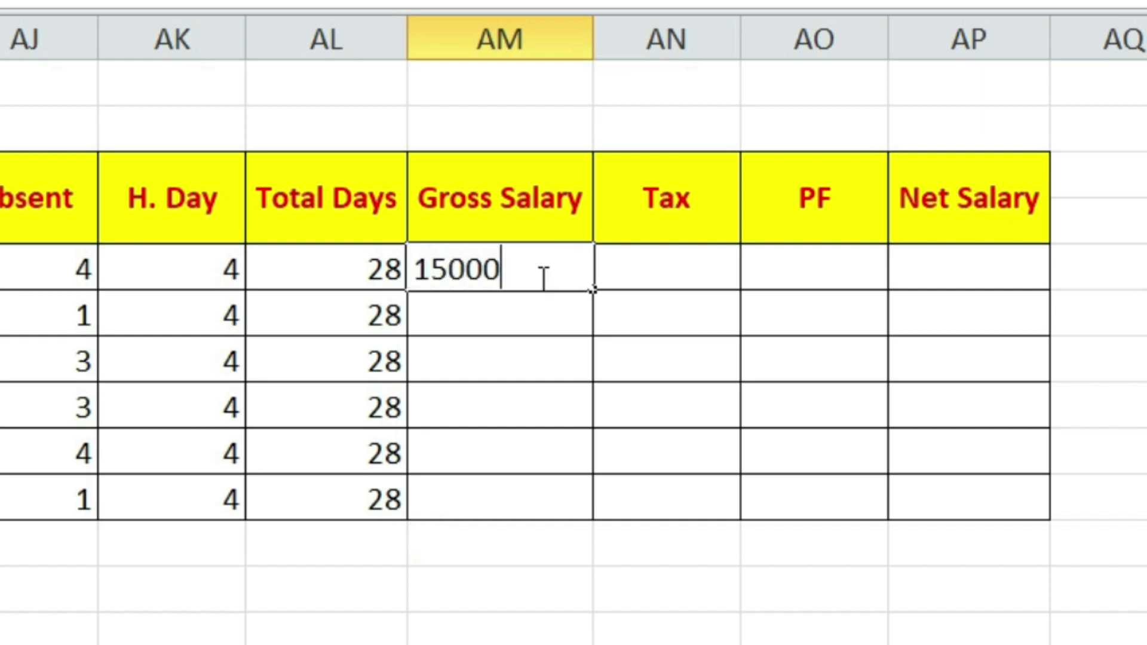
pyautogui.press('Return')
pyautogui.write('24000')
pyautogui.press('Return')
pyautogui.write('32000')
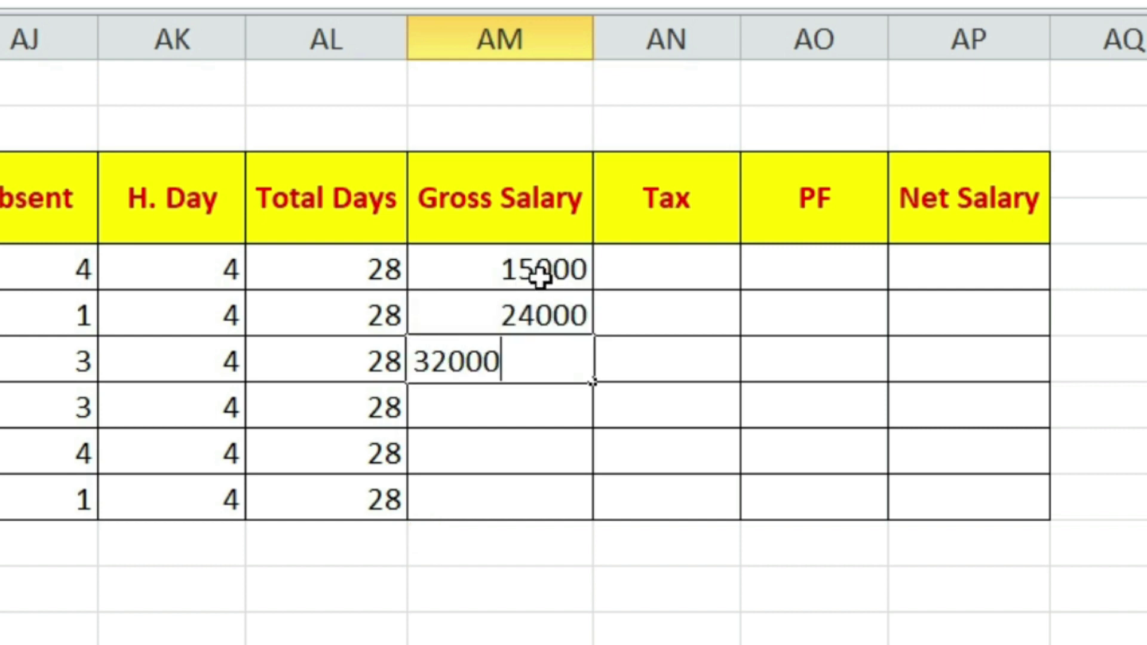
pyautogui.press('Return')
# Enter the gross salaries 17000, 7700 and 6000 for the last three employees in AM8:AM10.
pyautogui.write('17')
pyautogui.press('Return')
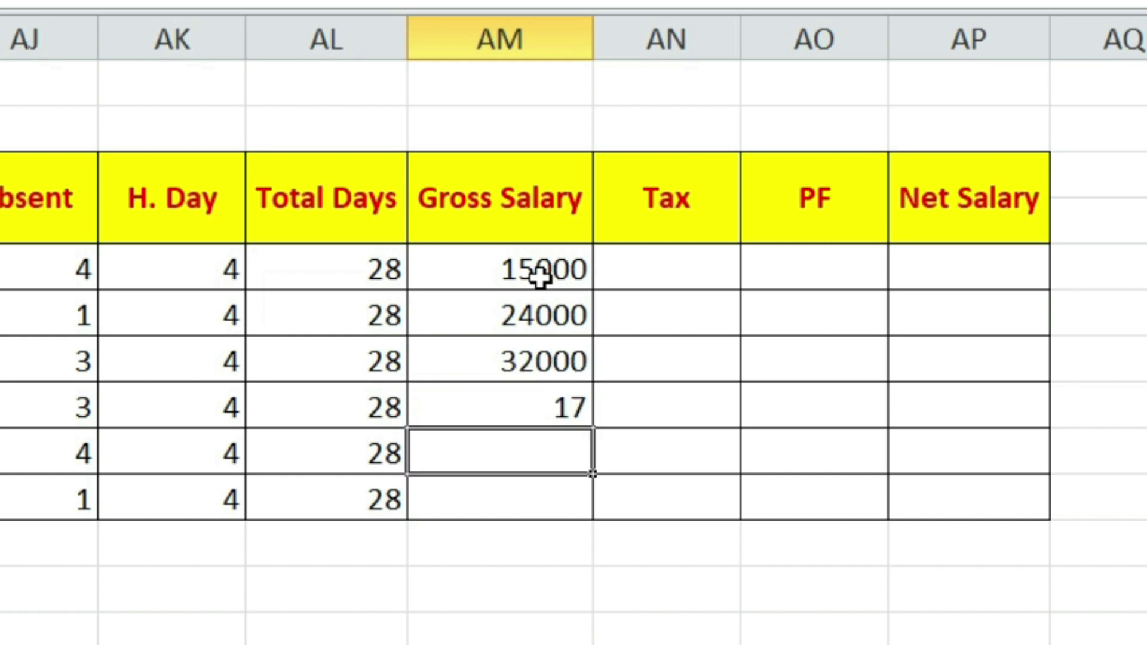
pyautogui.press('Up')
pyautogui.write('17000')
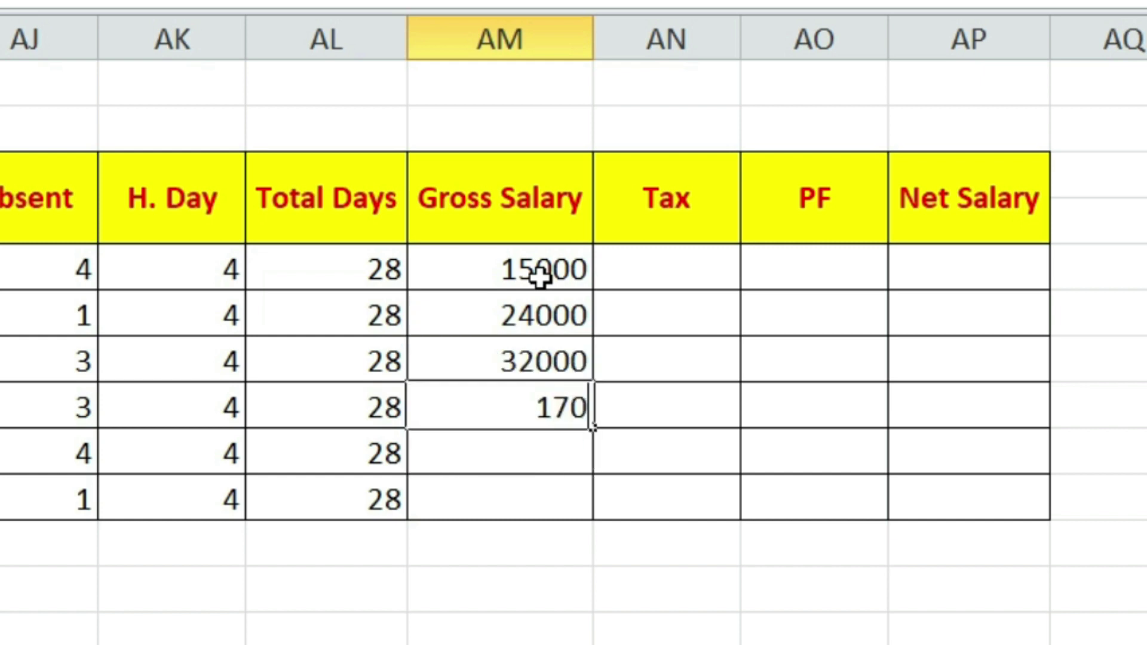
pyautogui.press('Return')
pyautogui.write('7700')
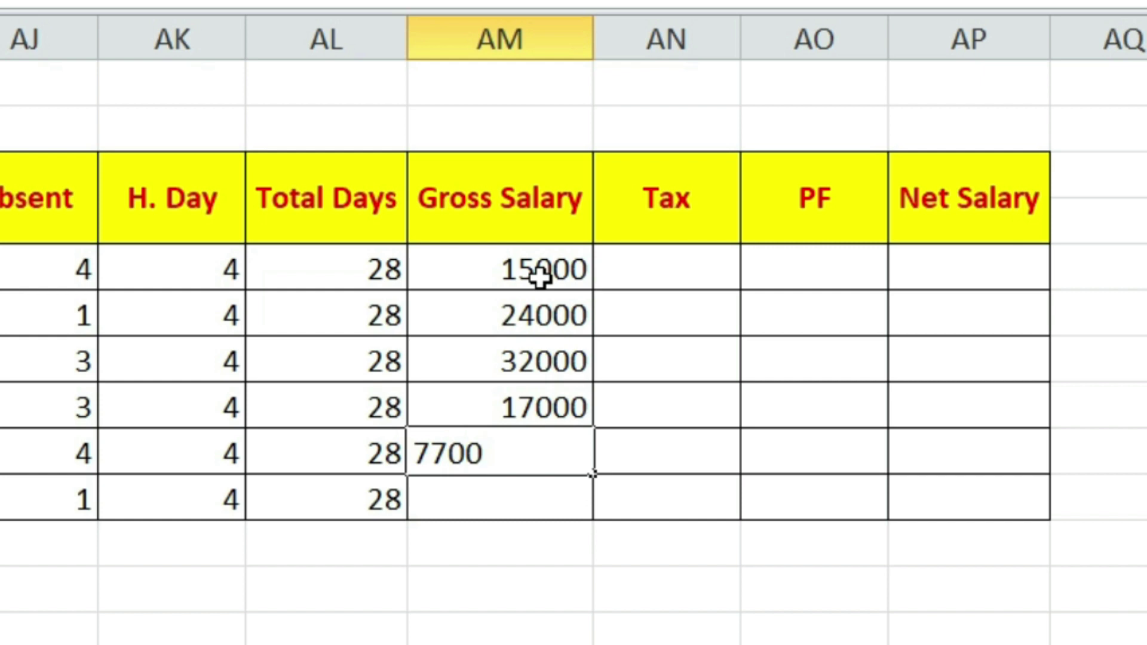
pyautogui.press('Return')
pyautogui.write('6000')
pyautogui.press('Return')
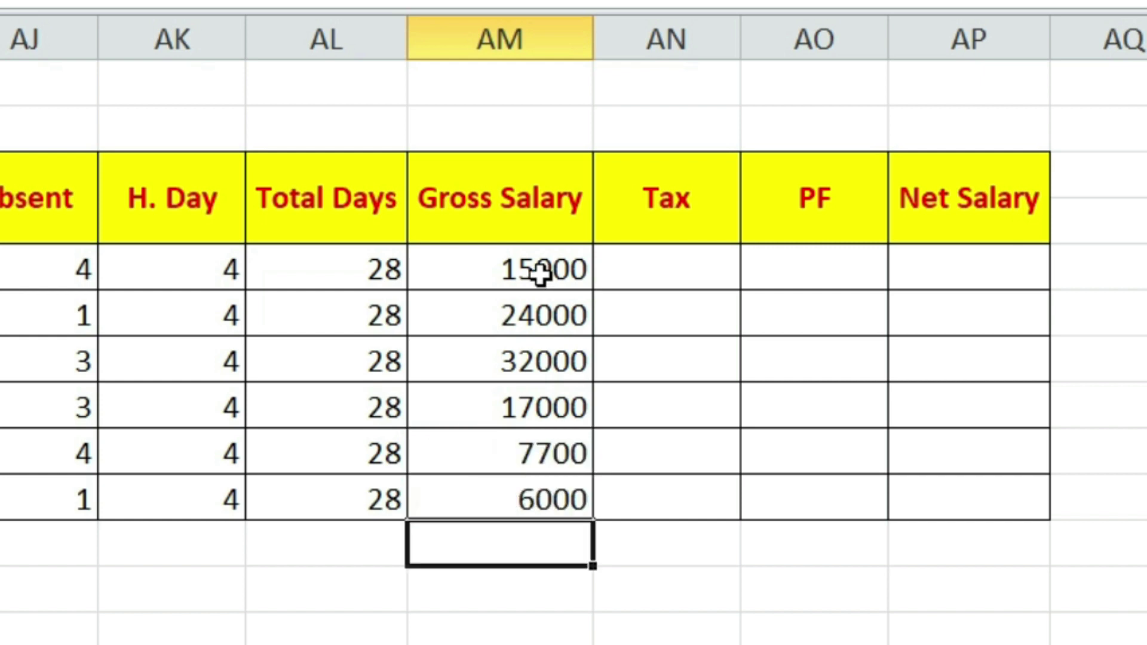
# Enter =AM5*5/100 in AN5 to calculate the first employee's tax as 5% of gross salary.
pyautogui.click(684, 278)
pyautogui.click(804, 272)
pyautogui.click(724, 273)
pyautogui.write('=')
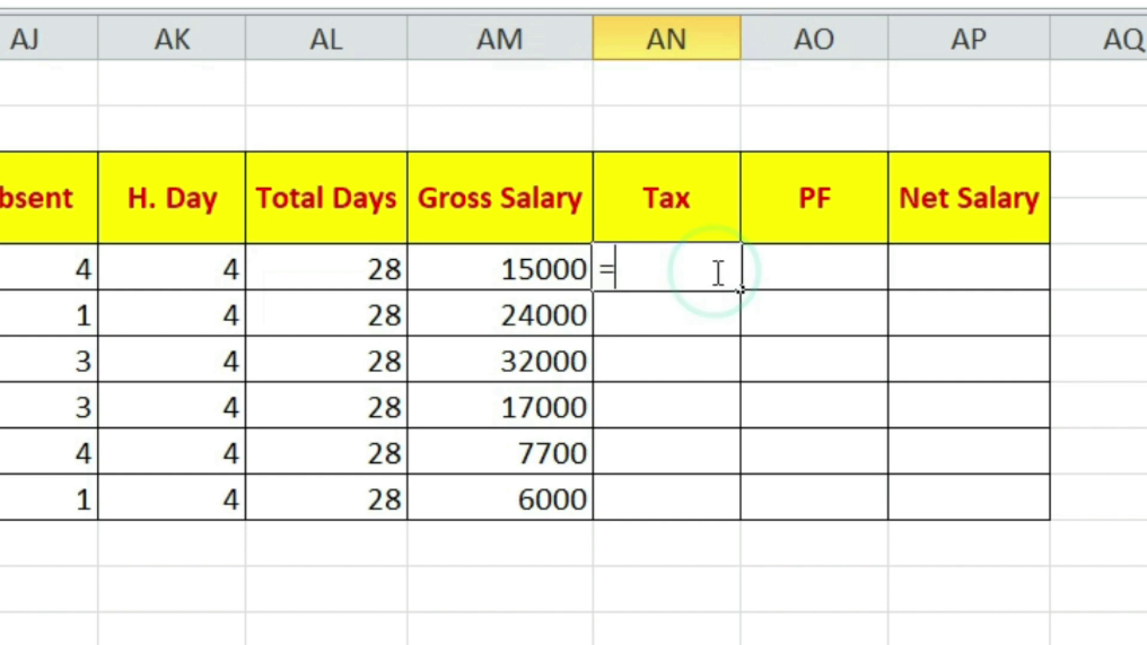
pyautogui.click(534, 255)
pyautogui.write('*5/100')
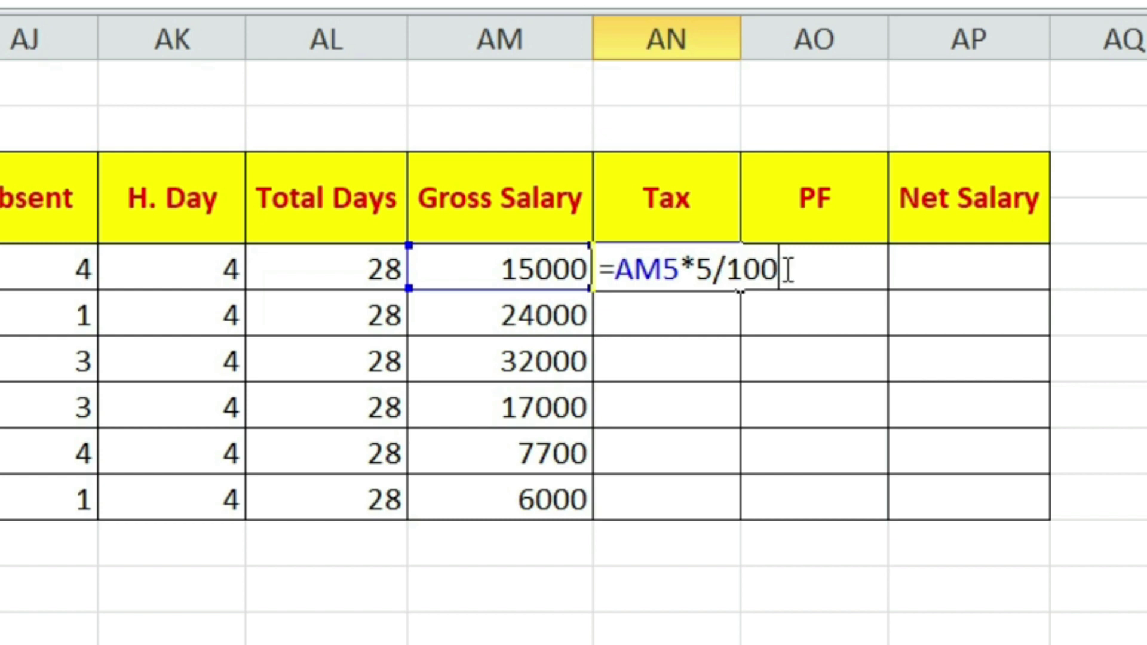
pyautogui.press('Return')
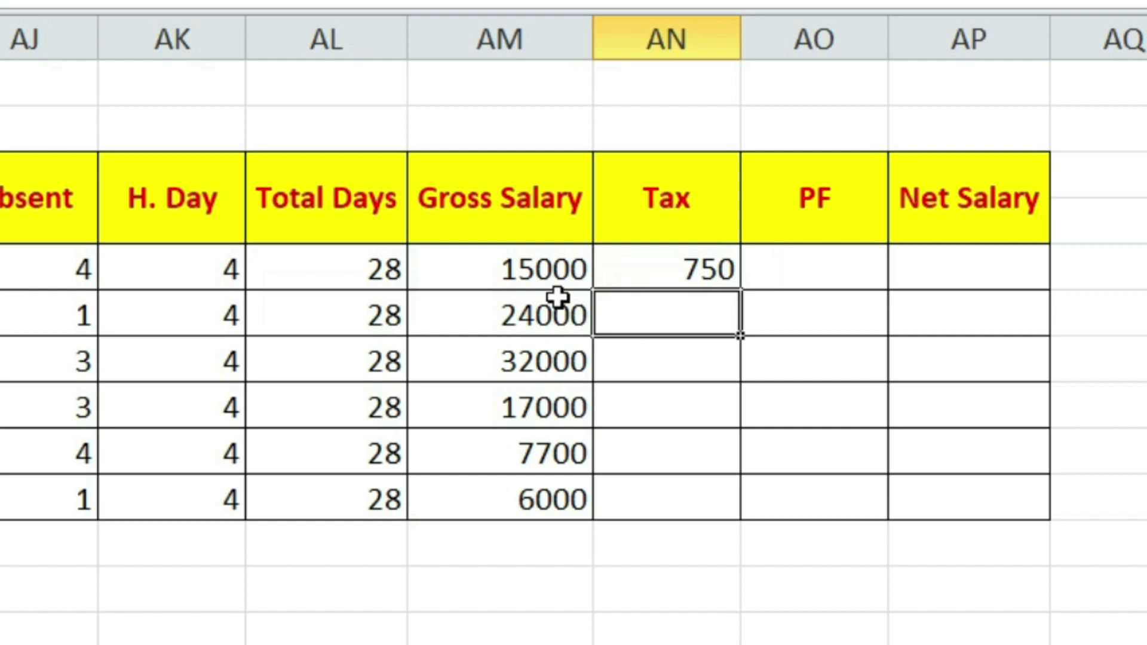
# Fill the Tax formula from AN5 down to AN10 and review the tax values against the gross salaries.
pyautogui.click(542, 270)
pyautogui.click(542, 270)
pyautogui.click(714, 284)
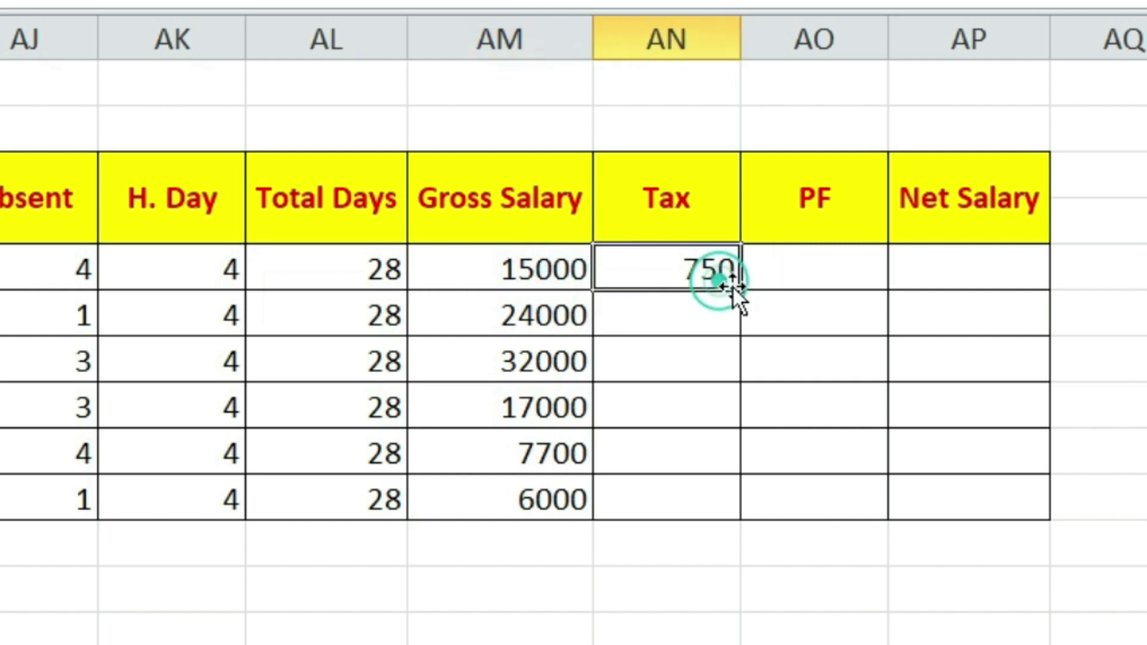
pyautogui.moveTo(740, 290); pyautogui.dragTo(727, 514)
pyautogui.click(548, 325)
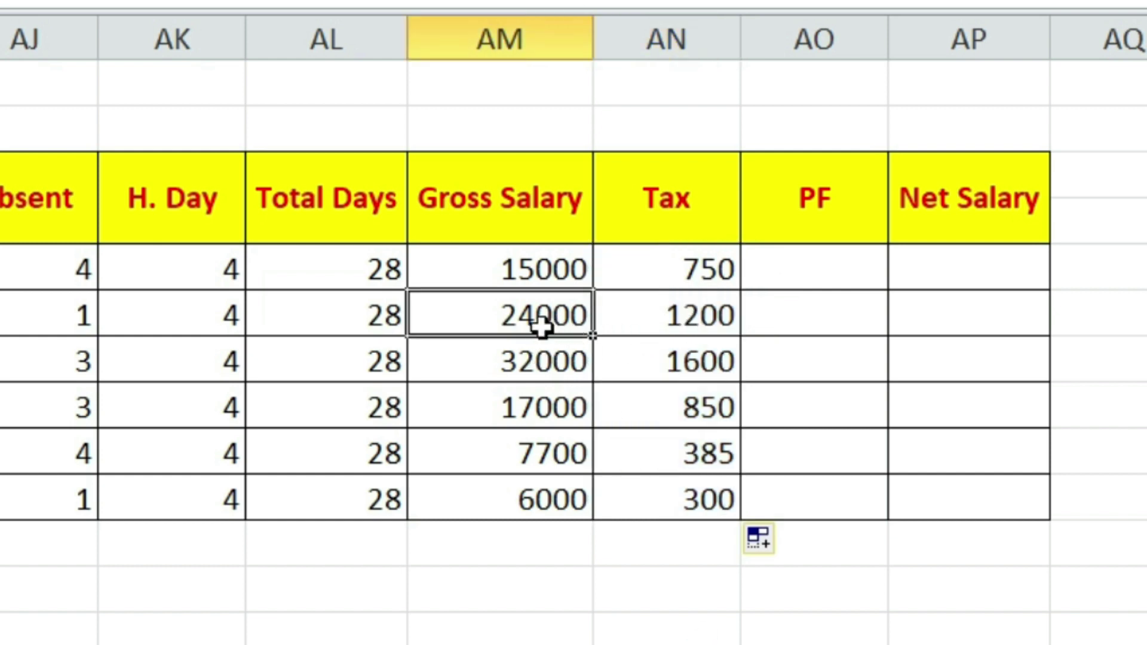
pyautogui.moveTo(684, 313); pyautogui.dragTo(675, 505)
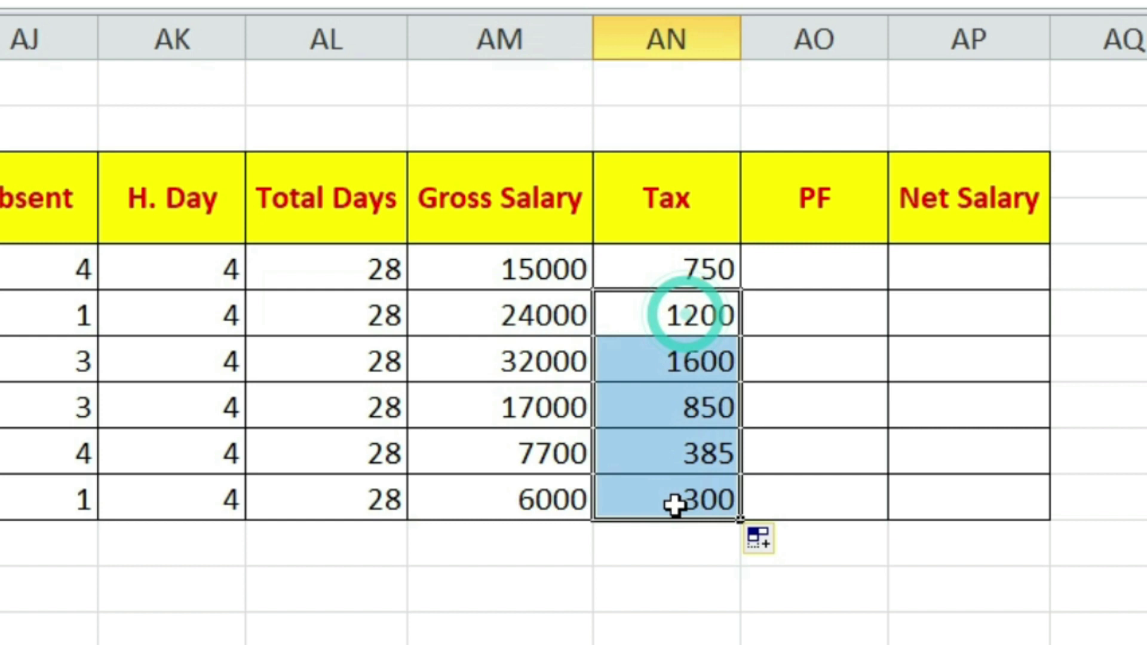
pyautogui.click(681, 632)
# Enter =AM5*10/100 in AO5 for PF at 10% of gross salary, and fill the formula down to AO10.
pyautogui.click(824, 266)
pyautogui.write('=')
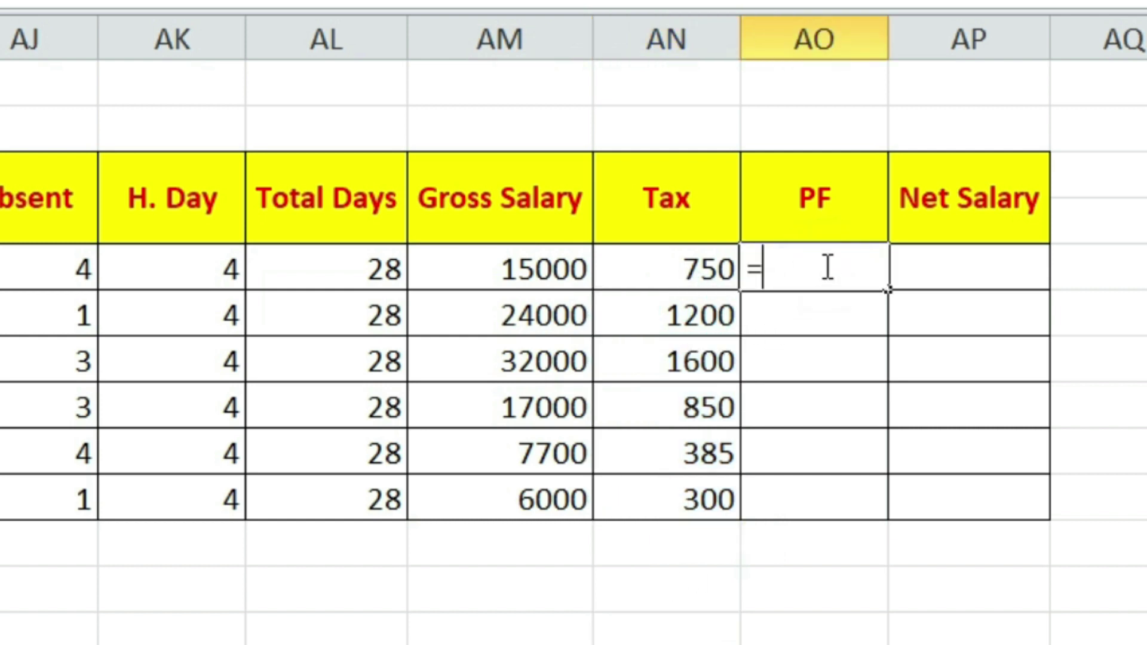
pyautogui.click(531, 269)
pyautogui.write('*')
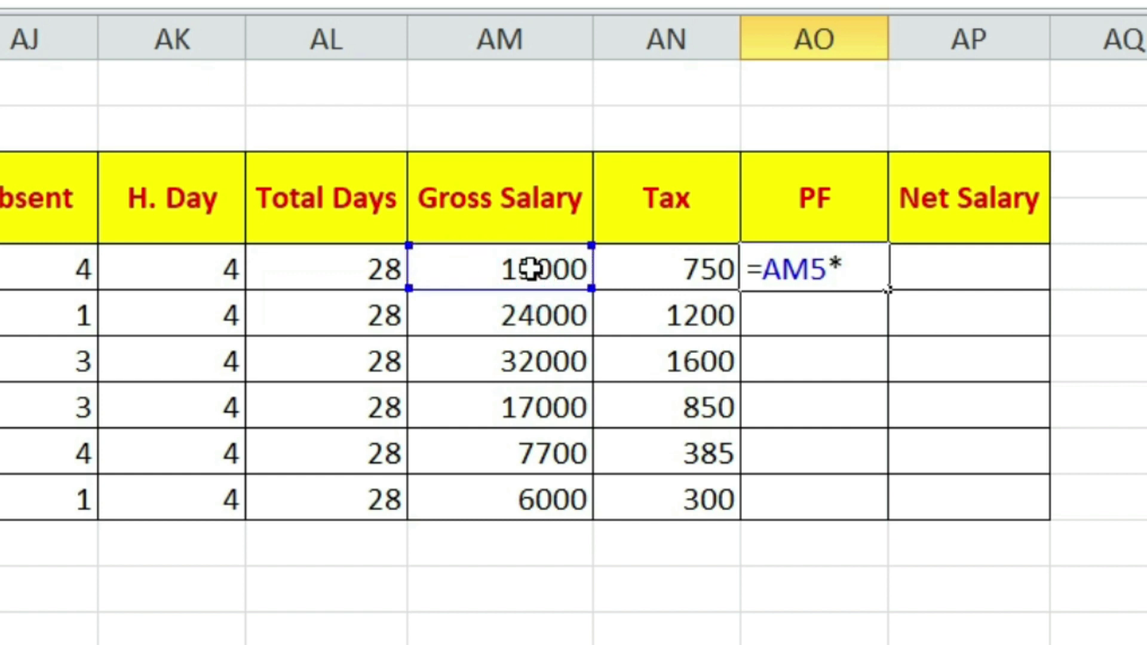
pyautogui.write('10/100')
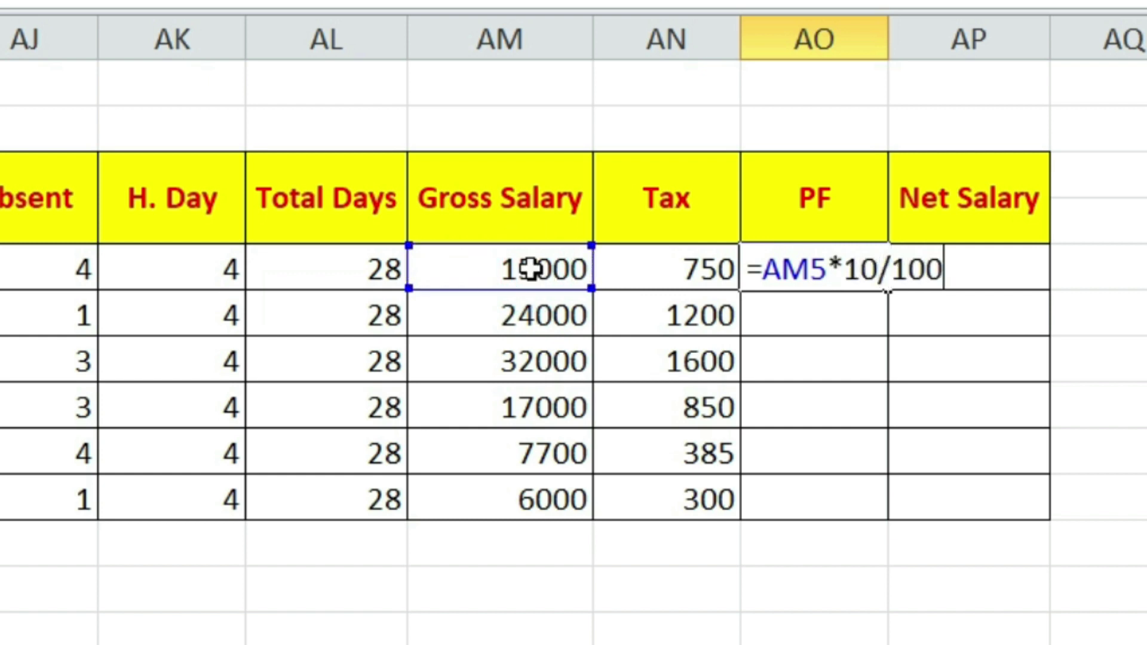
pyautogui.press('Return')
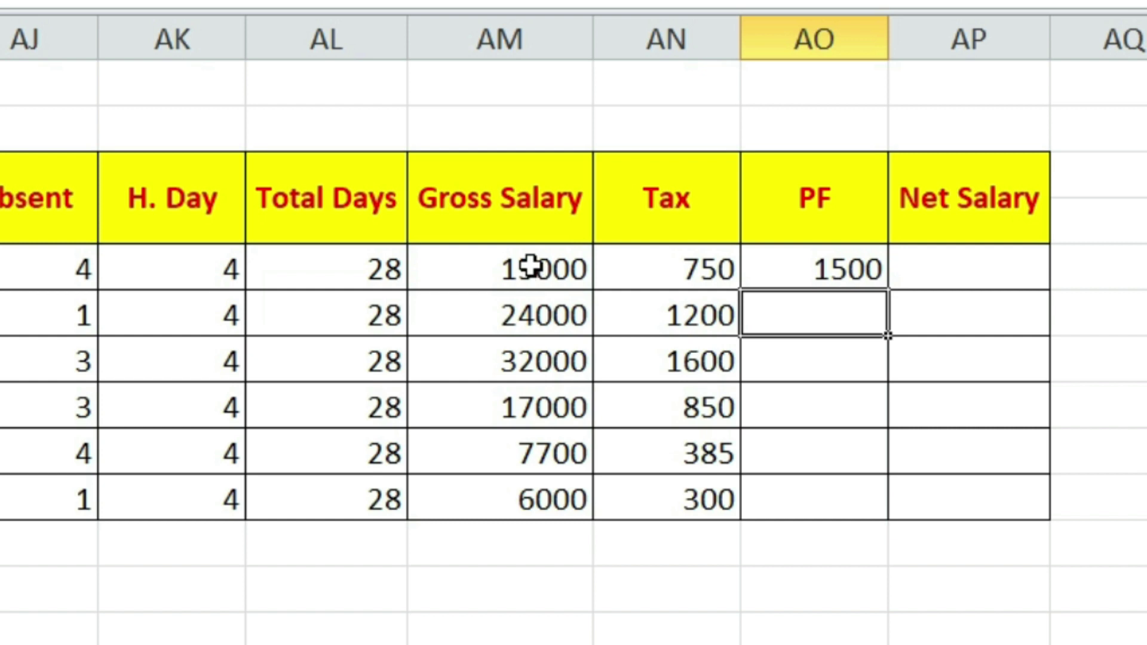
pyautogui.click(820, 272)
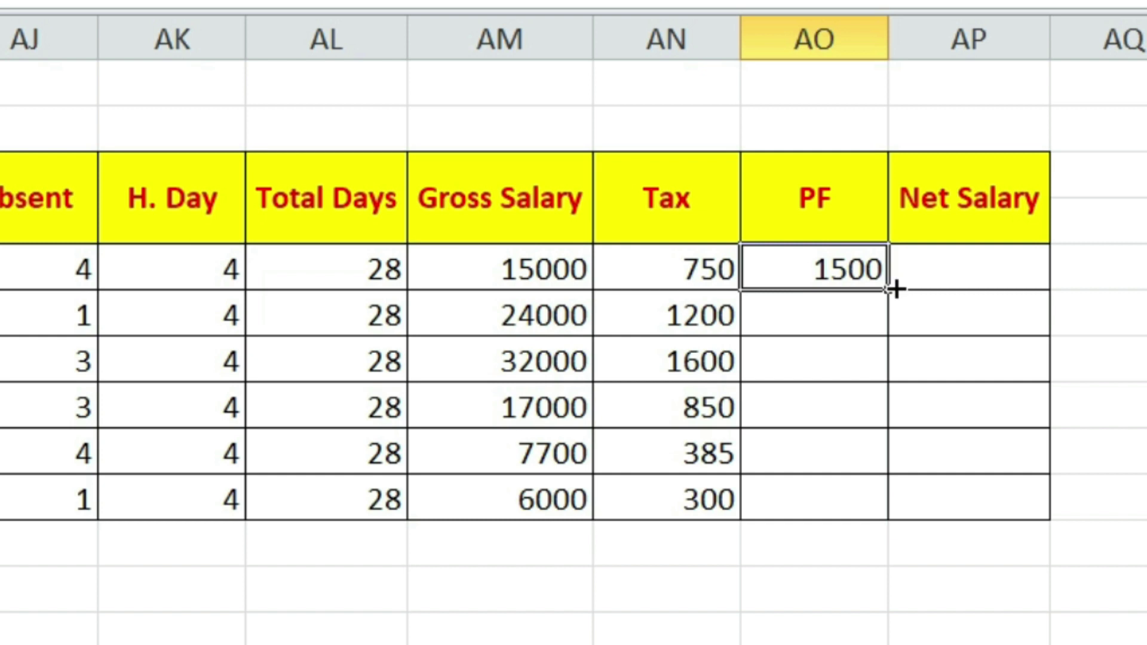
pyautogui.moveTo(895, 289); pyautogui.dragTo(887, 519)
# Enter =AM5-AN5-AO5 in AP5 to calculate the net salary, and fill the formula down to AP10.
pyautogui.click(950, 274)
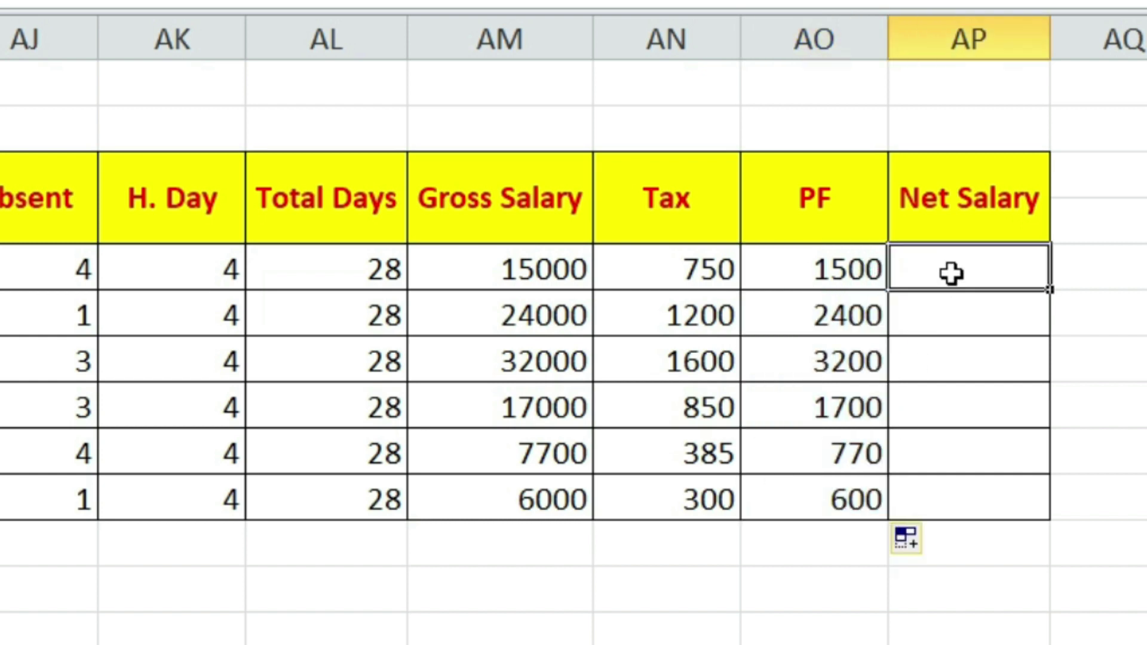
pyautogui.write('=')
pyautogui.click(573, 274)
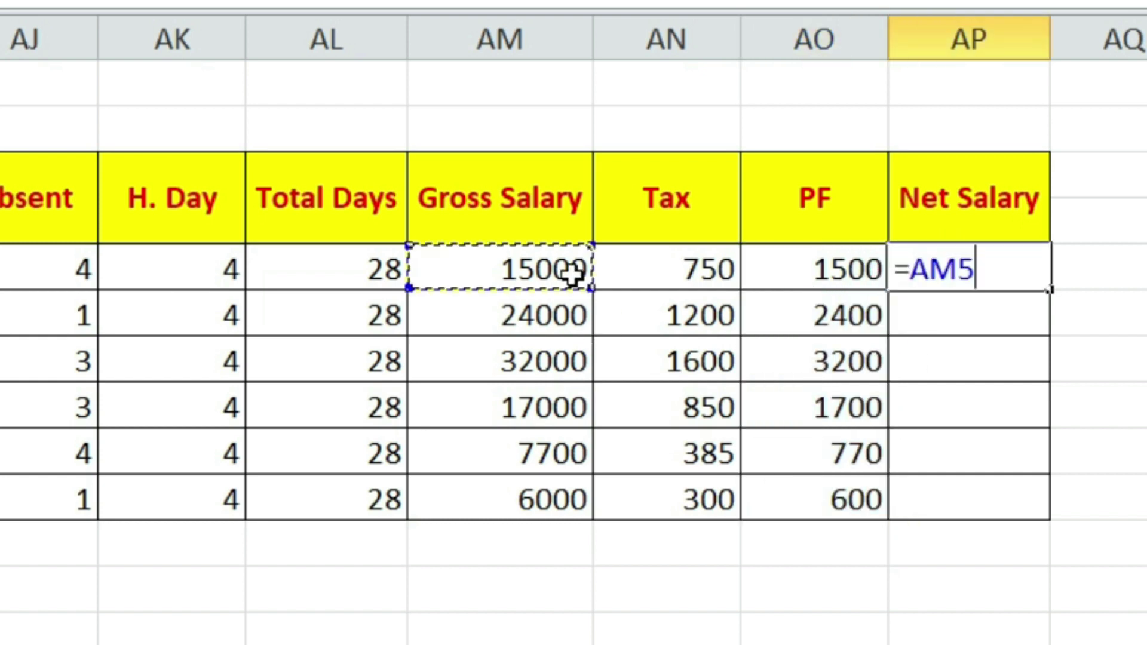
pyautogui.write('-')
pyautogui.click(626, 267)
pyautogui.write('-')
pyautogui.click(847, 276)
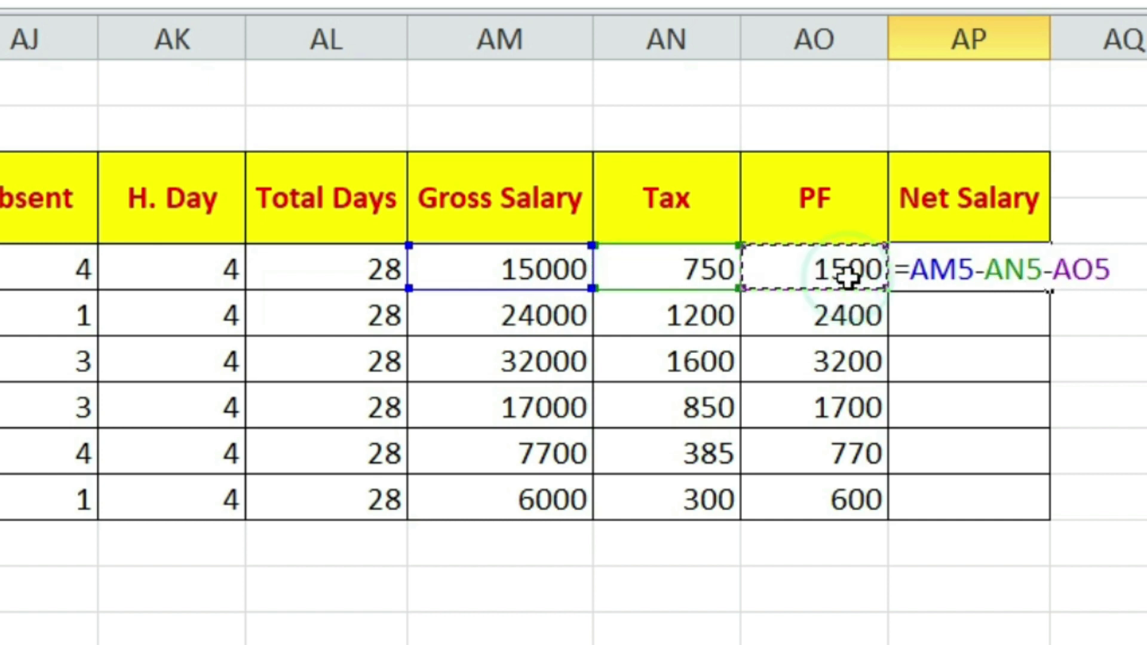
pyautogui.press('Return')
pyautogui.click(1010, 266)
pyautogui.moveTo(1042, 284); pyautogui.dragTo(1050, 508)
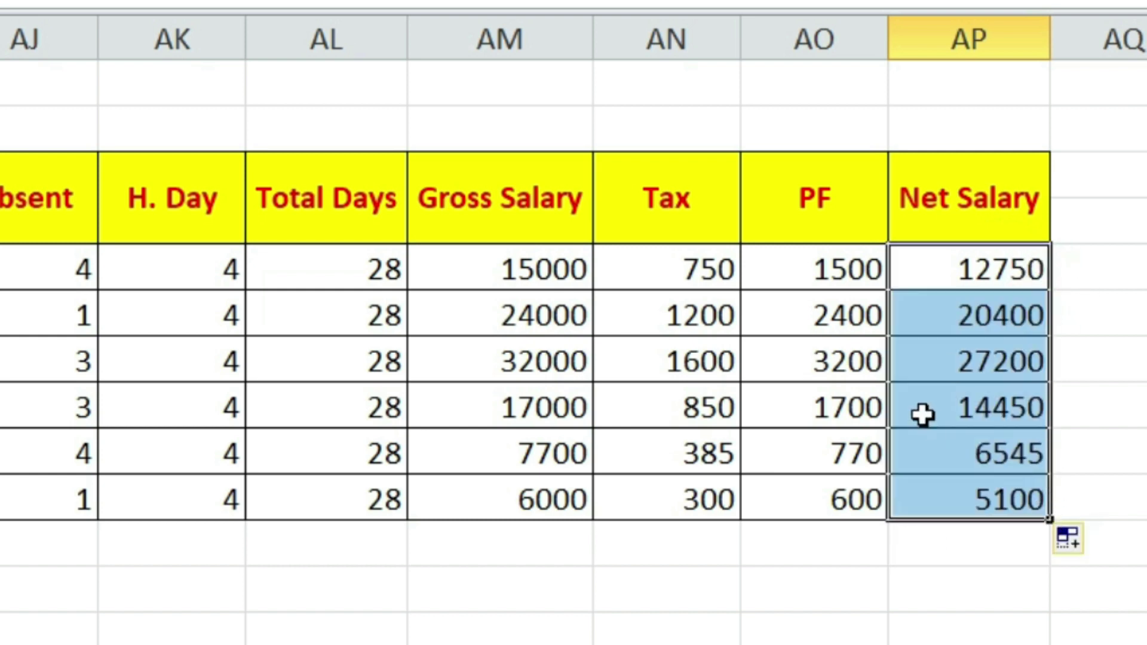
# Format the Net Salary values in AP5:AP10 with thousands separators and two decimals, and autofit column AP.
pyautogui.hotkey('ctrl', 'shift', '1')
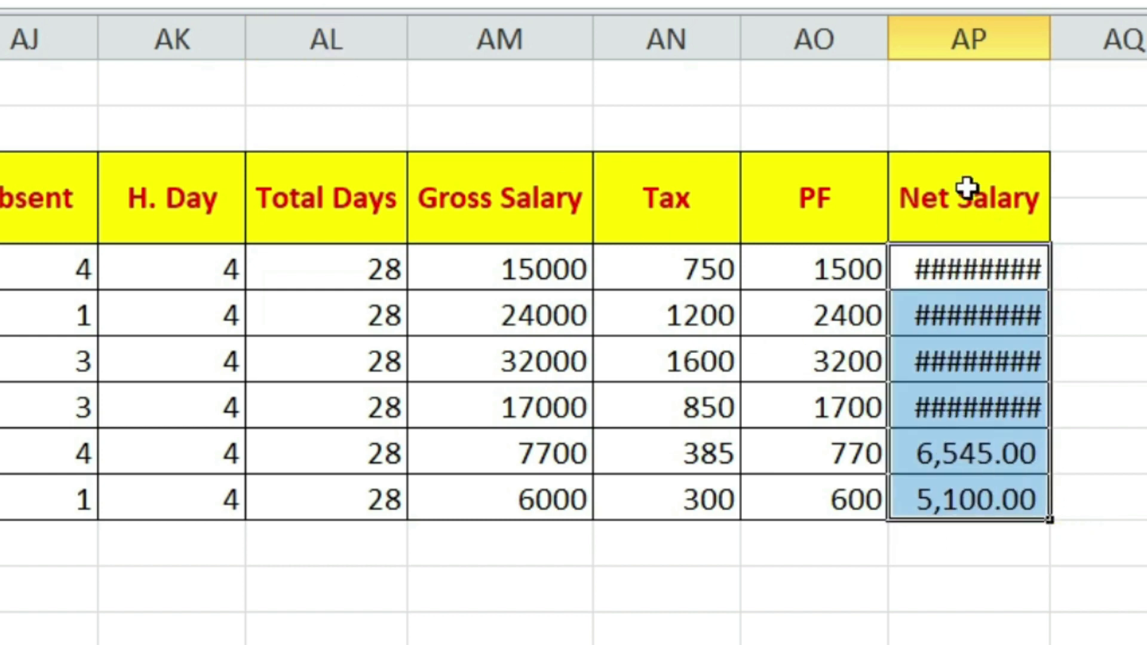
pyautogui.doubleClick(1049, 34)
pyautogui.click(864, 628)
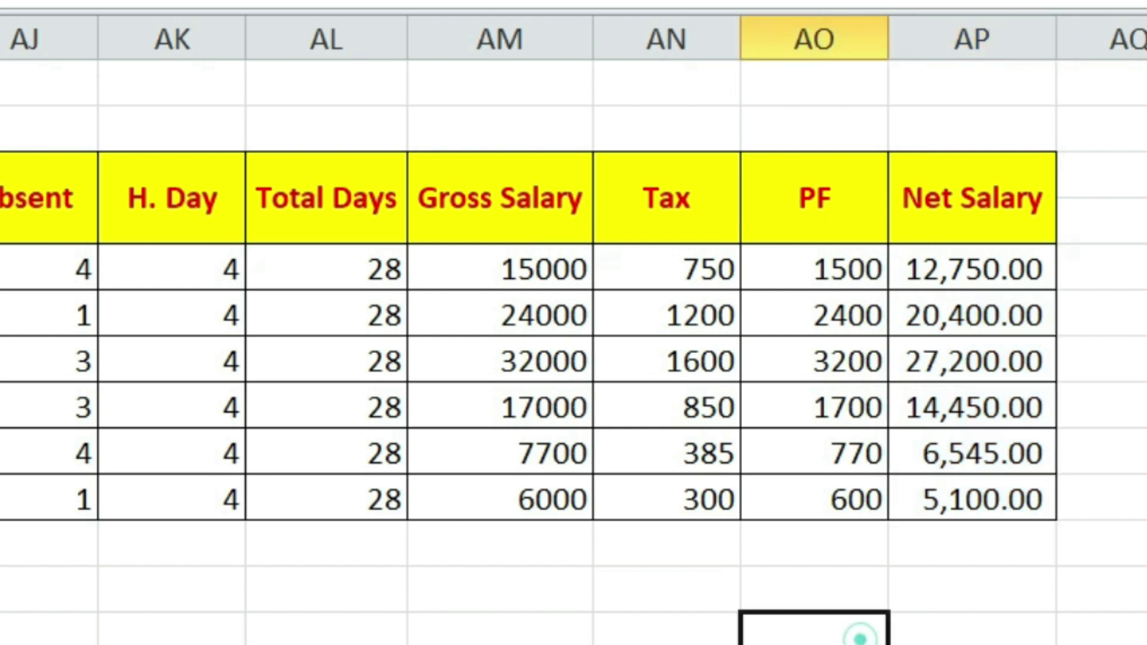